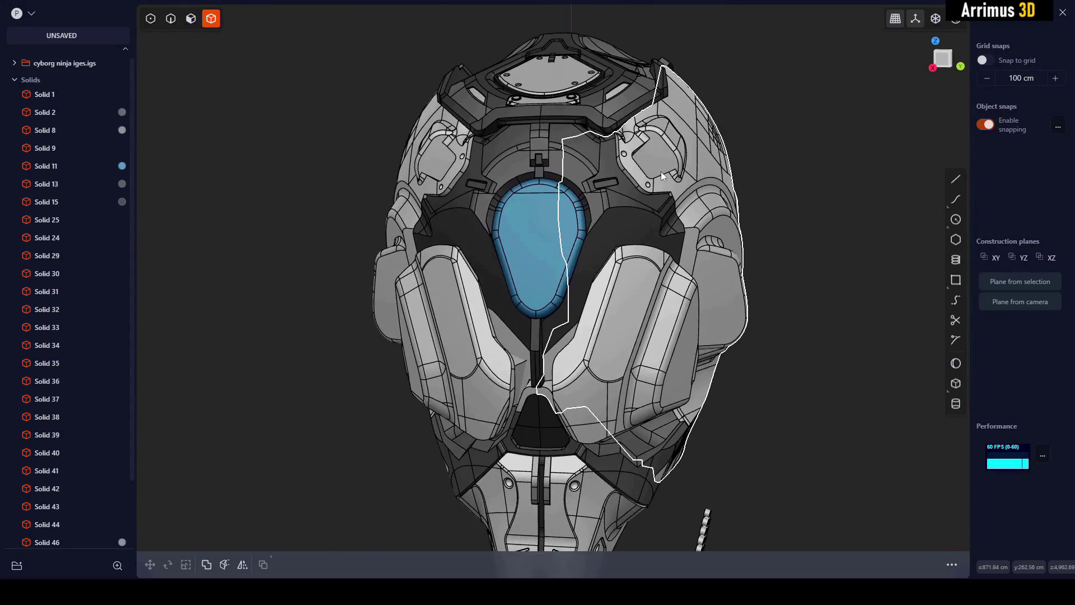
pyautogui.scroll(5, 580, 198)
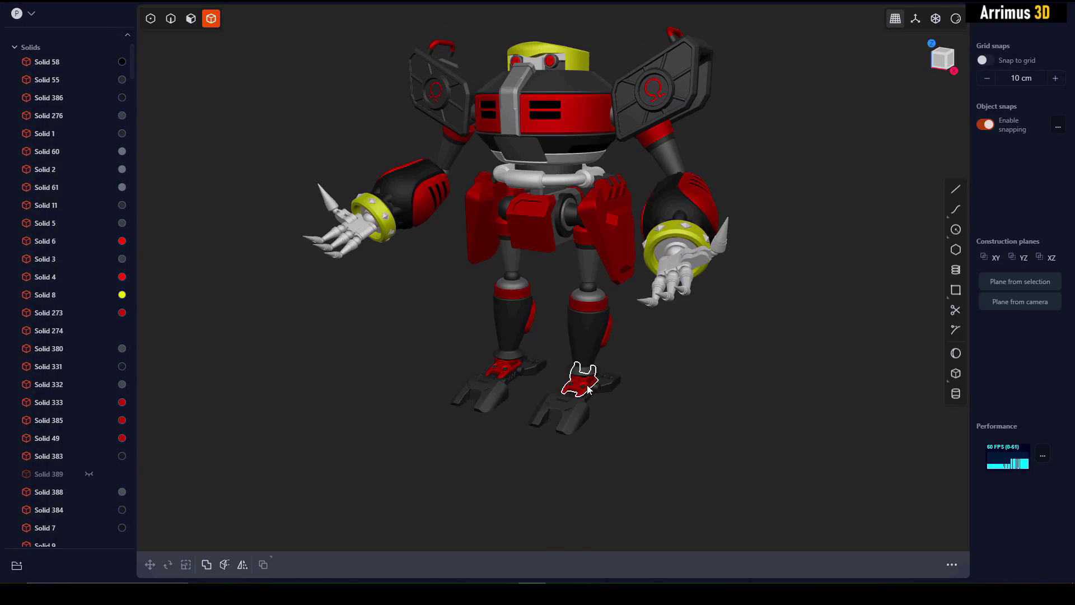
pyautogui.click(588, 389)
pyautogui.scroll(10, 591, 392)
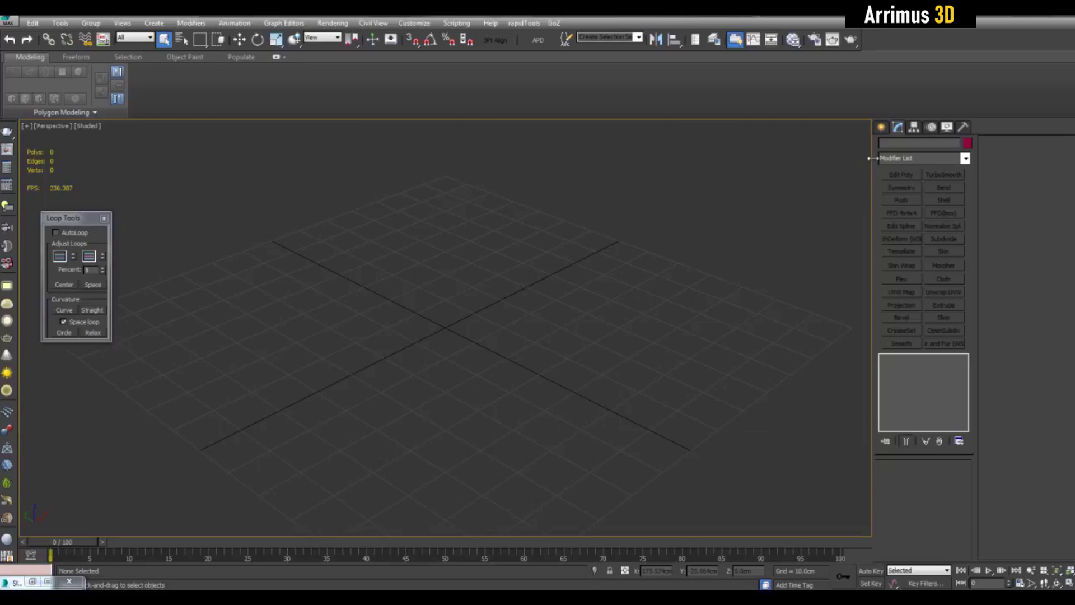
# Switch to 3ds Max and create a plane that covers the home grid in the perspective view.
pyautogui.click(883, 129)
pyautogui.click(950, 253)
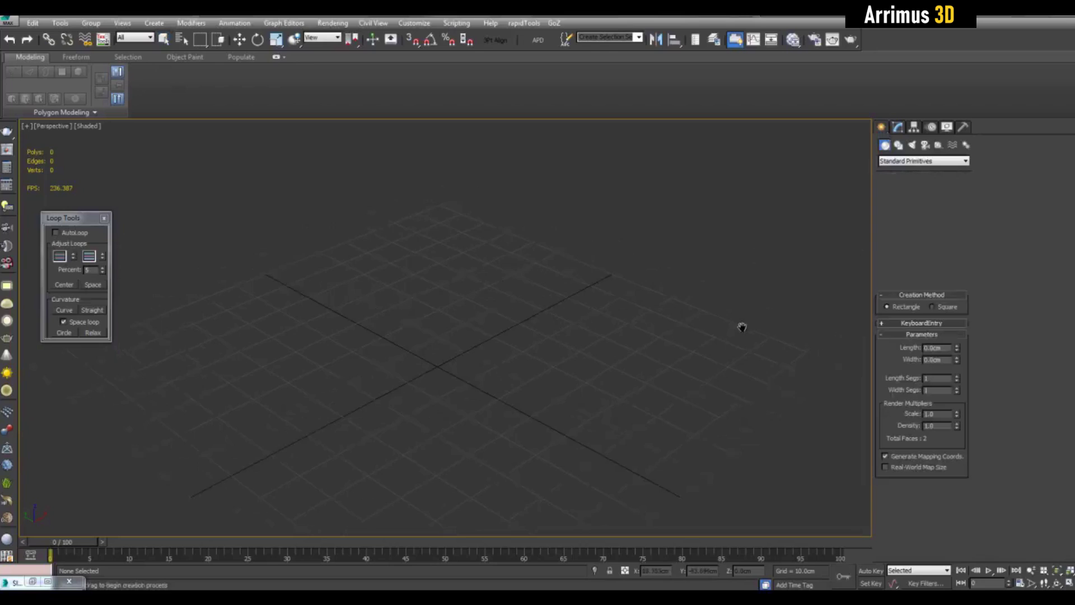
pyautogui.keyDown('alt'); pyautogui.moveTo(689, 343); pyautogui.dragTo(616, 366, button='middle'); pyautogui.keyUp('alt')
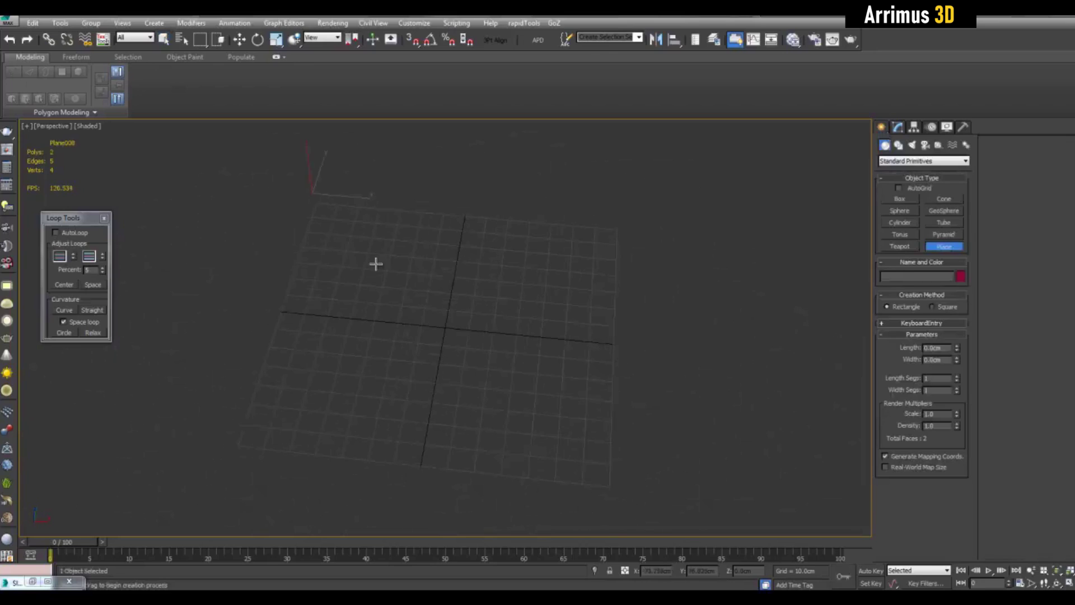
pyautogui.moveTo(376, 264); pyautogui.dragTo(612, 485)
pyautogui.press('w')
# Set the plane's length and width to 150 cm each.
pyautogui.click(898, 128)
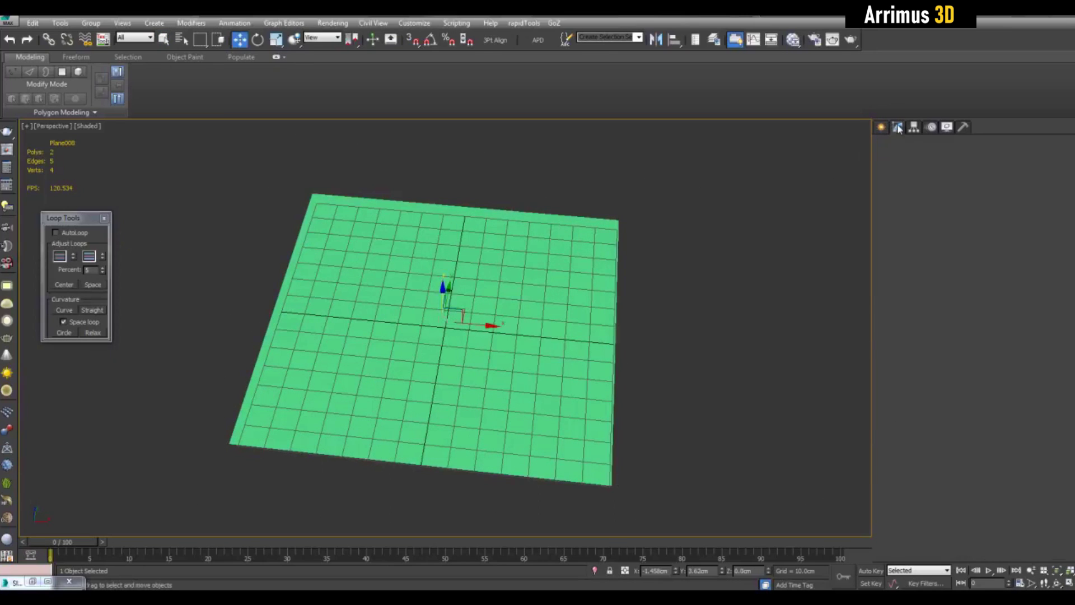
pyautogui.moveTo(726, 311); pyautogui.dragTo(719, 327, button='middle')
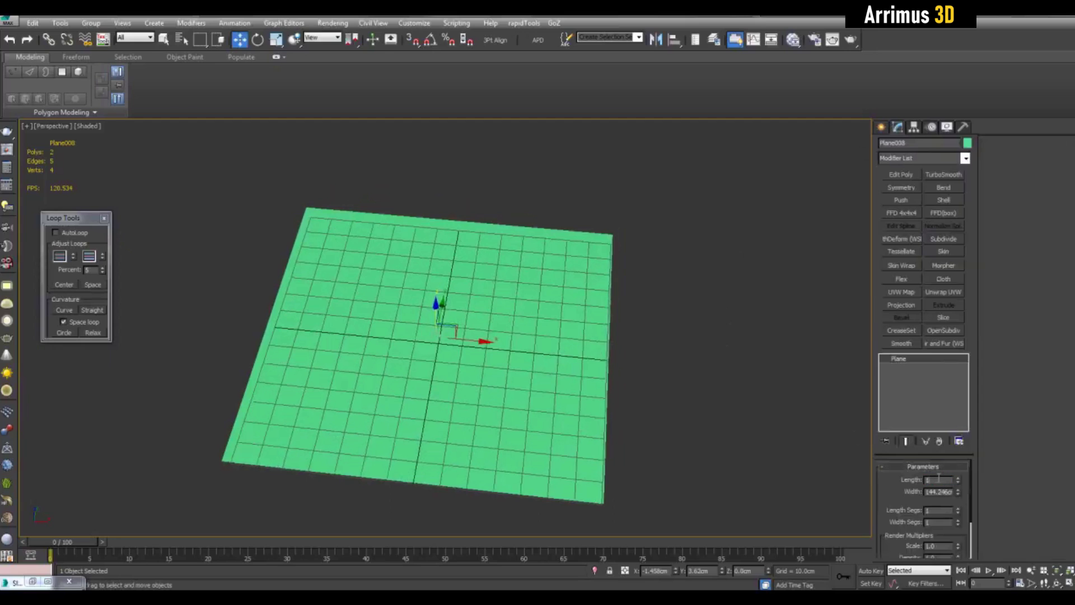
pyautogui.press('Tab')
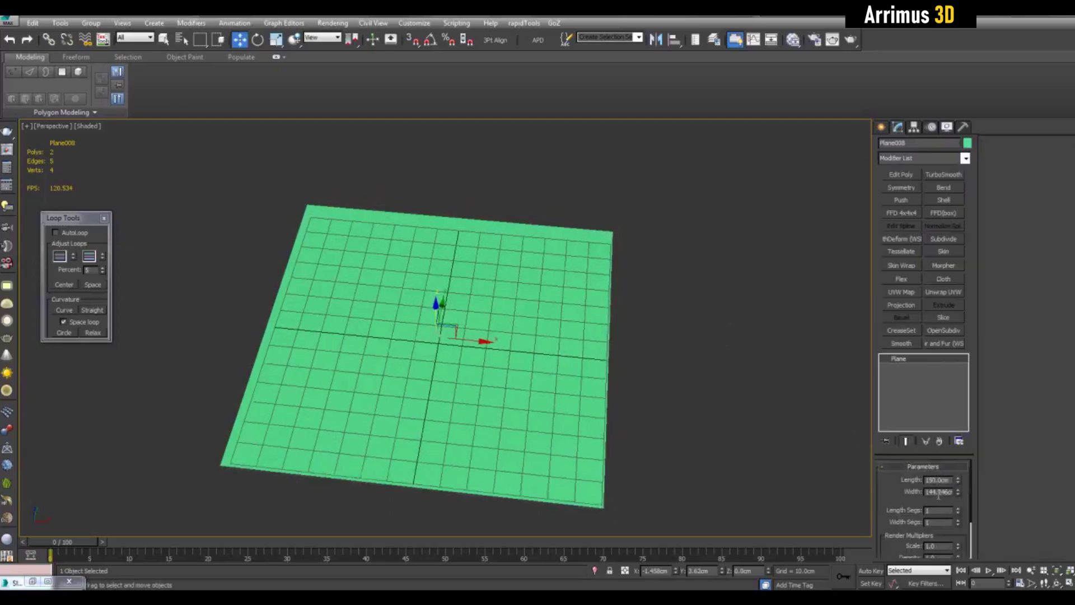
pyautogui.moveTo(563, 355); pyautogui.dragTo(494, 326, button='middle')
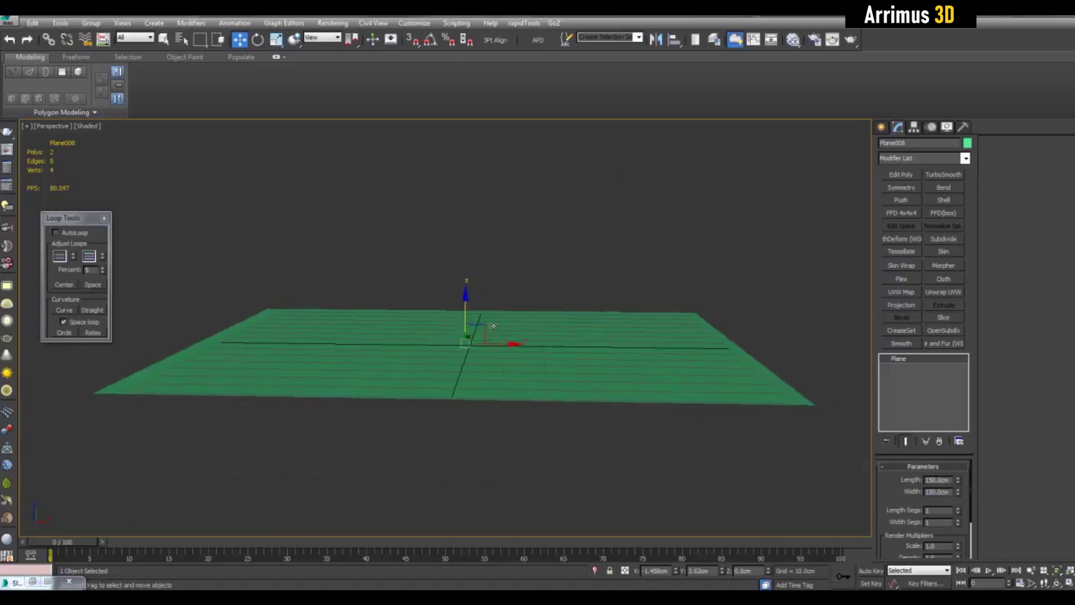
# Copy the plane vertically so the two lie one above the other, and set the copy's Z position to 0.
pyautogui.keyDown('shift'); pyautogui.moveTo(465, 316); pyautogui.dragTo(464, 359); pyautogui.keyUp('shift')
pyautogui.click(539, 347)
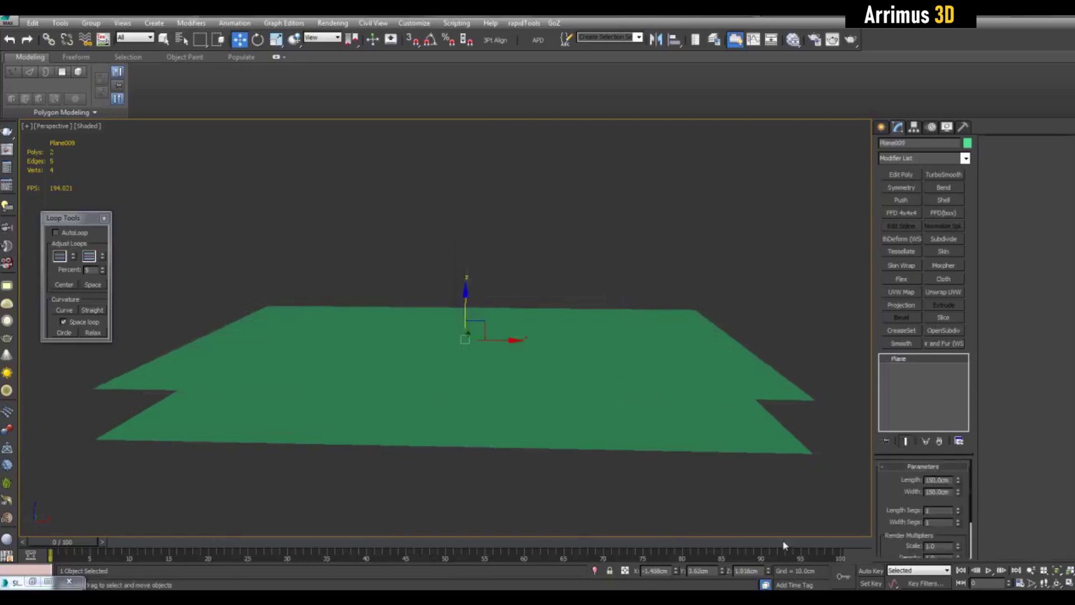
pyautogui.rightClick(771, 571)
# Give the upper plane a gray surface with a black wire color and display edged faces in the viewport.
pyautogui.keyDown('alt'); pyautogui.moveTo(723, 341); pyautogui.dragTo(717, 353, button='middle'); pyautogui.keyUp('alt')
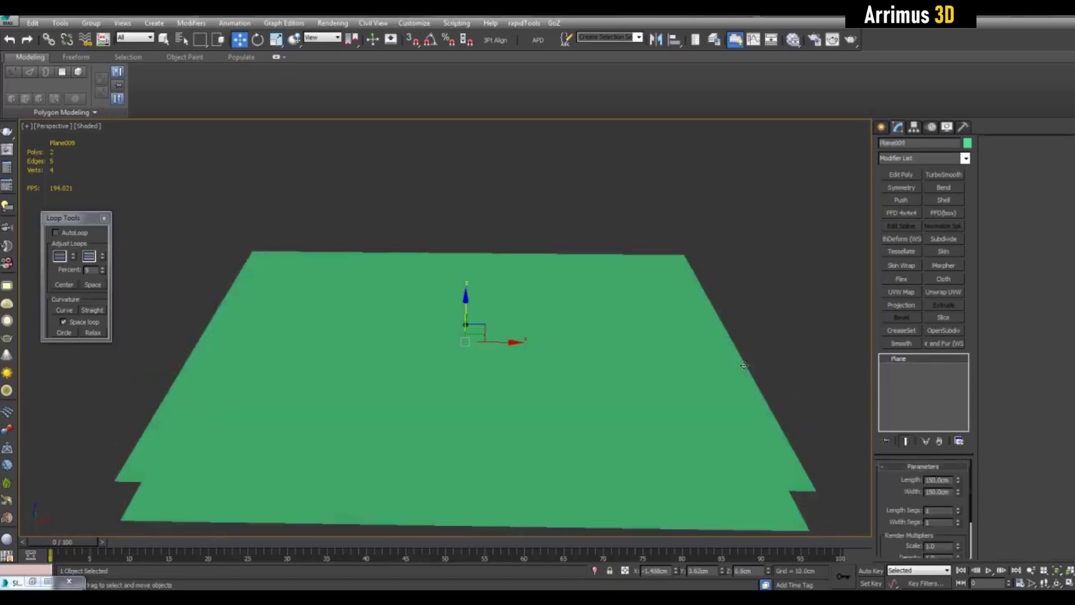
pyautogui.press('q')
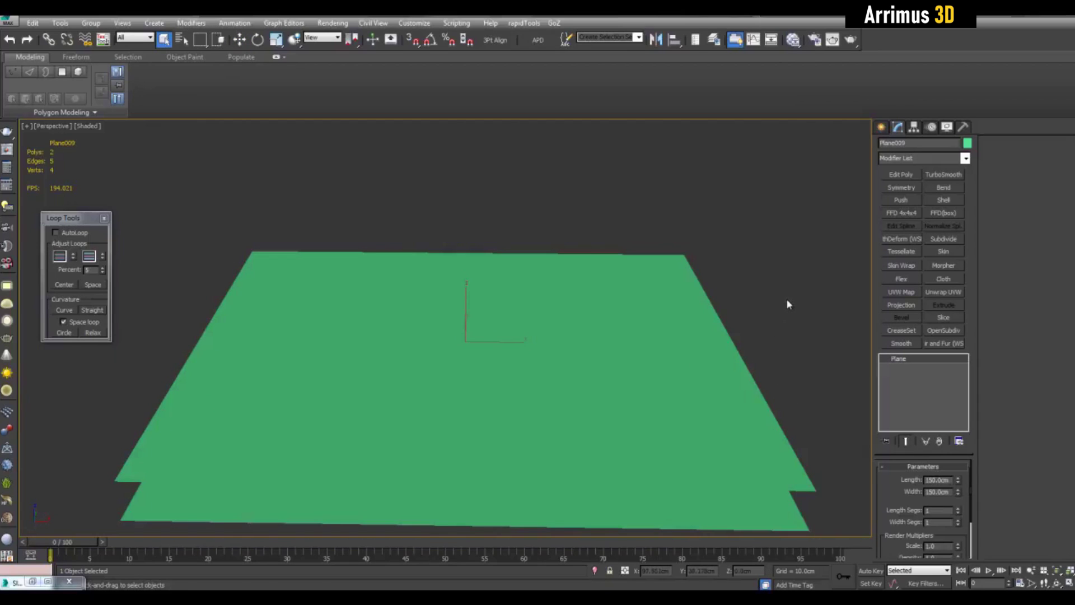
pyautogui.hotkey('alt', 'g')
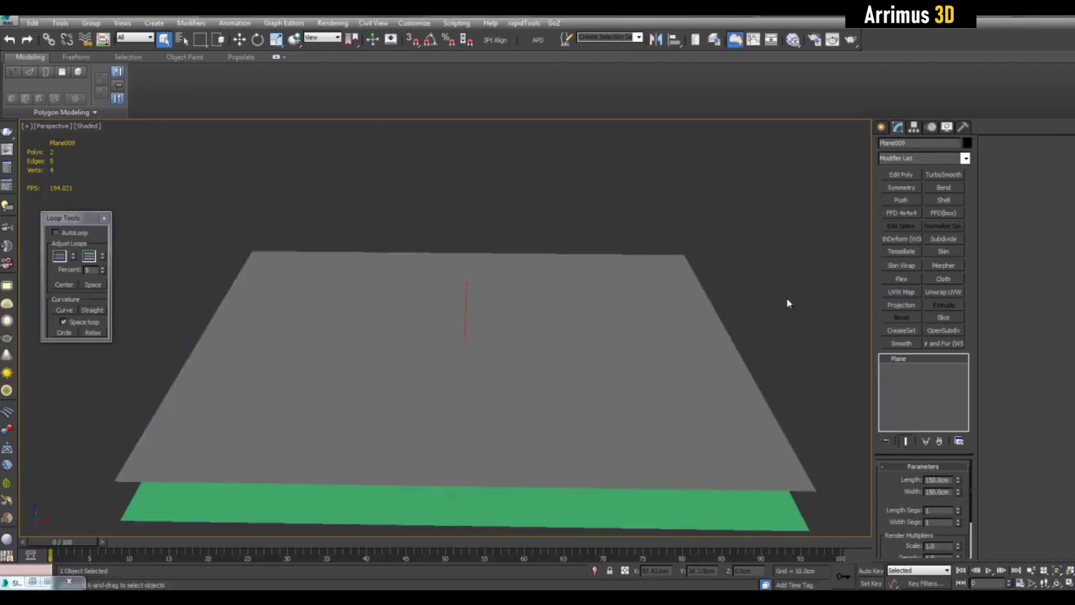
pyautogui.scroll(-6, 506, 338)
pyautogui.press('F4')
pyautogui.scroll(3, 506, 338)
pyautogui.press('w')
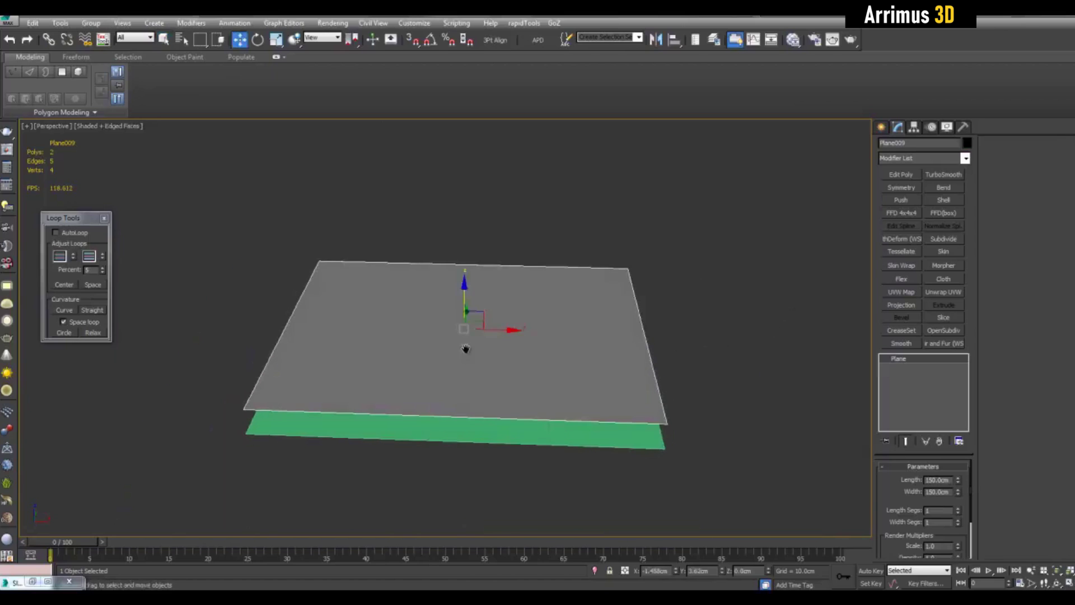
# Turn on snapping and clone the gray plane as an instance, snapped corner to corner beside it along positive X.
pyautogui.keyDown('alt'); pyautogui.moveTo(468, 348); pyautogui.dragTo(394, 348, button='middle'); pyautogui.keyUp('alt')
pyautogui.press('s')
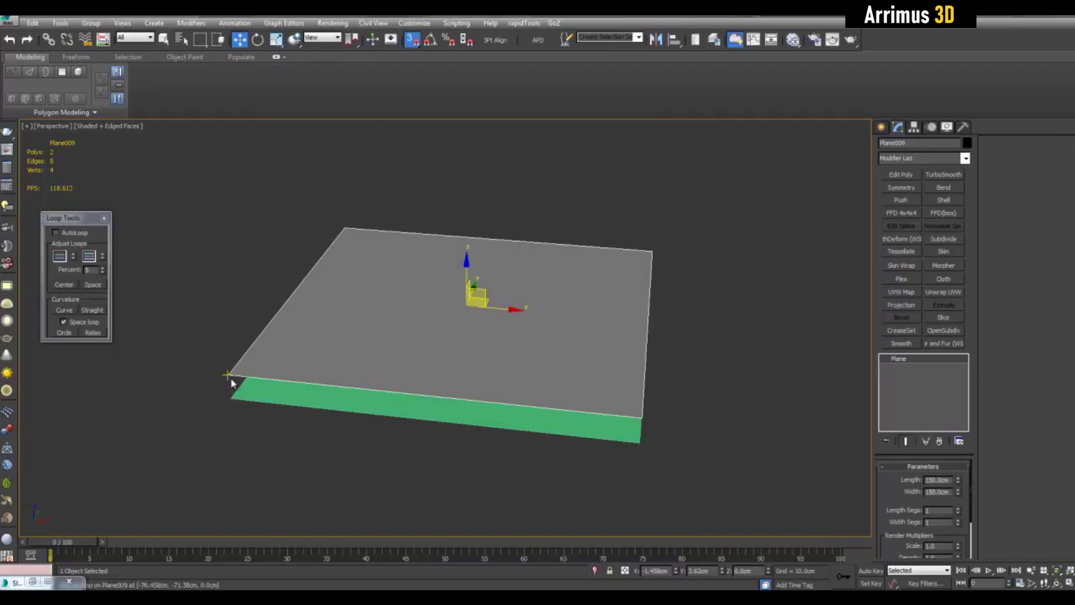
pyautogui.keyDown('shift'); pyautogui.moveTo(228, 374); pyautogui.dragTo(644, 417); pyautogui.keyUp('shift')
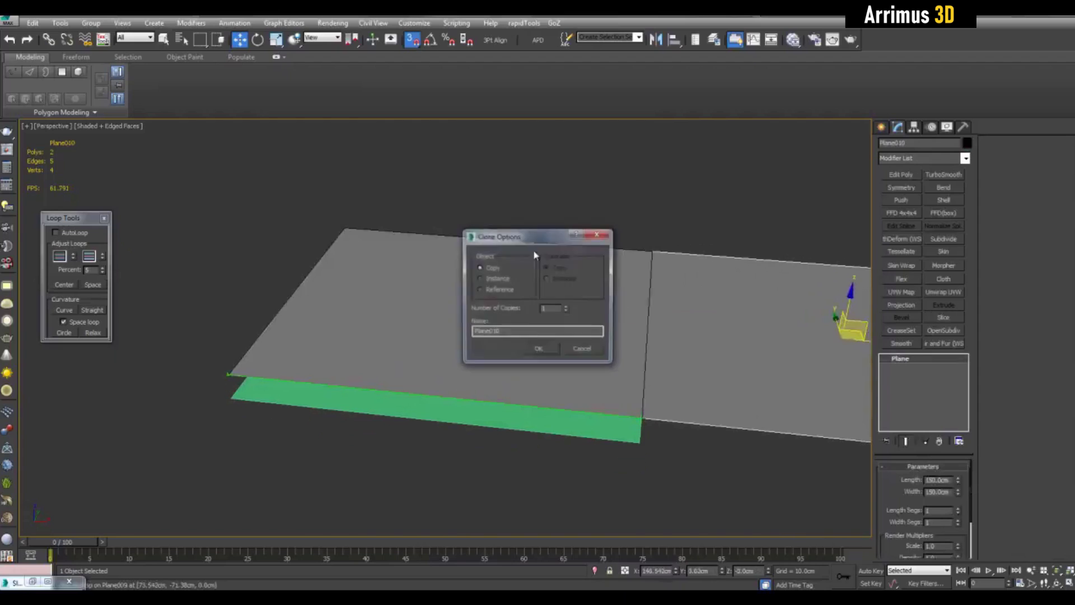
pyautogui.click(539, 350)
pyautogui.scroll(-4, 540, 305)
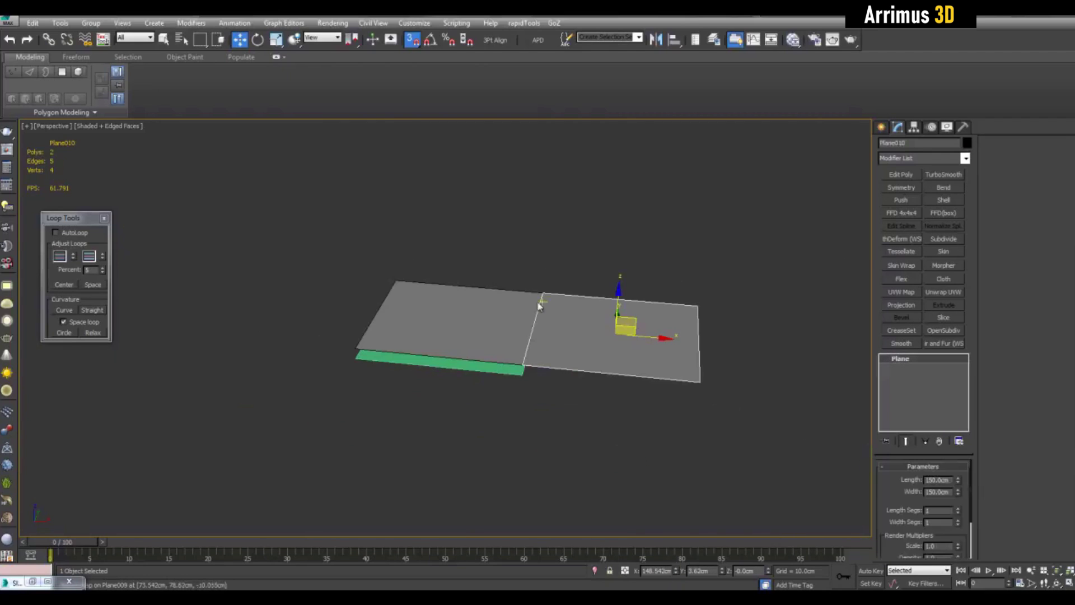
# Clone another instance of the plane, snapped against the opposite side of the center plane to make a row of three.
pyautogui.keyDown('alt'); pyautogui.moveTo(432, 319); pyautogui.dragTo(559, 348, button='middle'); pyautogui.keyUp('alt')
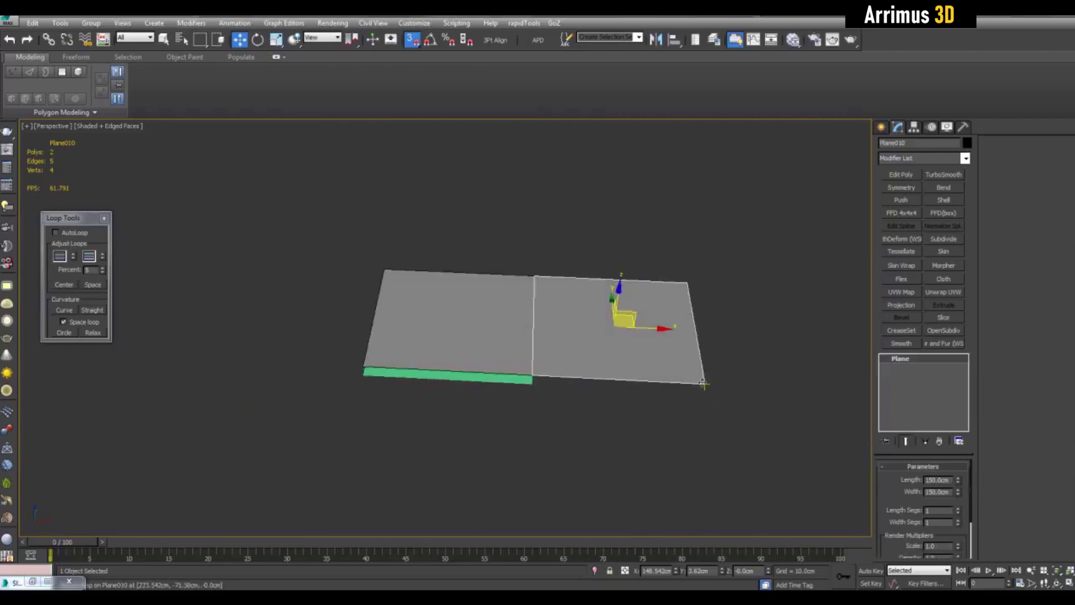
pyautogui.keyDown('shift'); pyautogui.moveTo(704, 384); pyautogui.dragTo(364, 365); pyautogui.keyUp('shift')
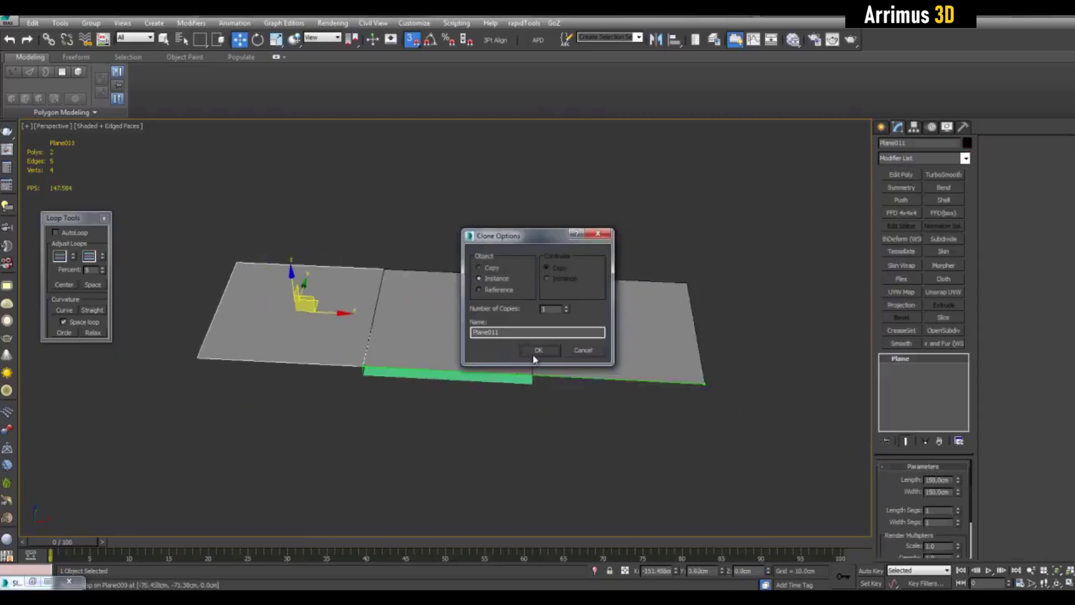
pyautogui.click(534, 352)
pyautogui.scroll(4, 539, 343)
pyautogui.scroll(-5, 558, 340)
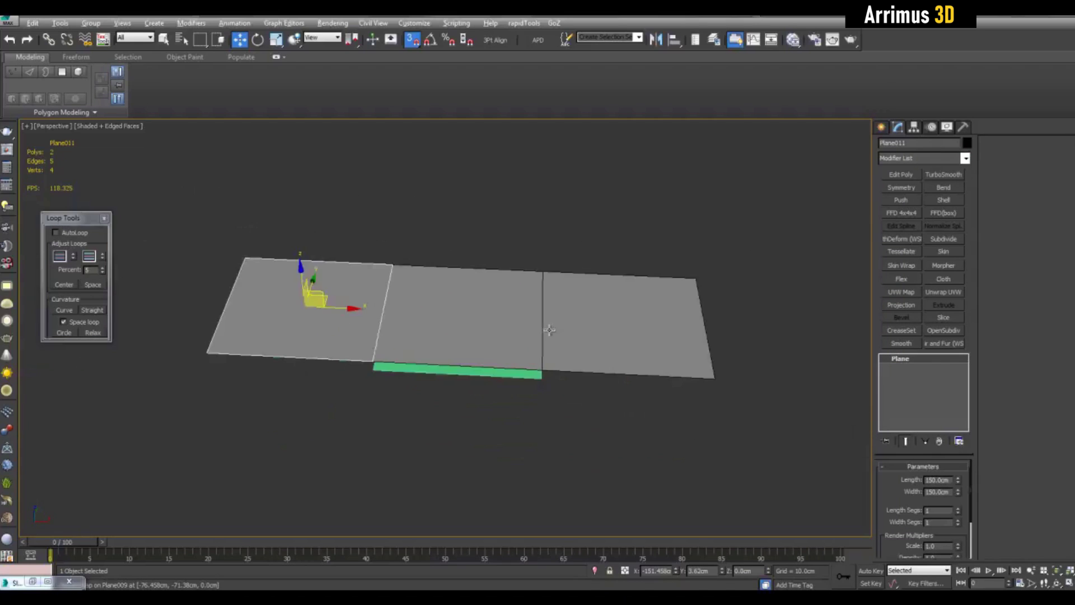
# Select all three gray planes and clone the row as instances, snapped against its front edge along negative Y.
pyautogui.scroll(5, 556, 319)
pyautogui.scroll(-5, 535, 358)
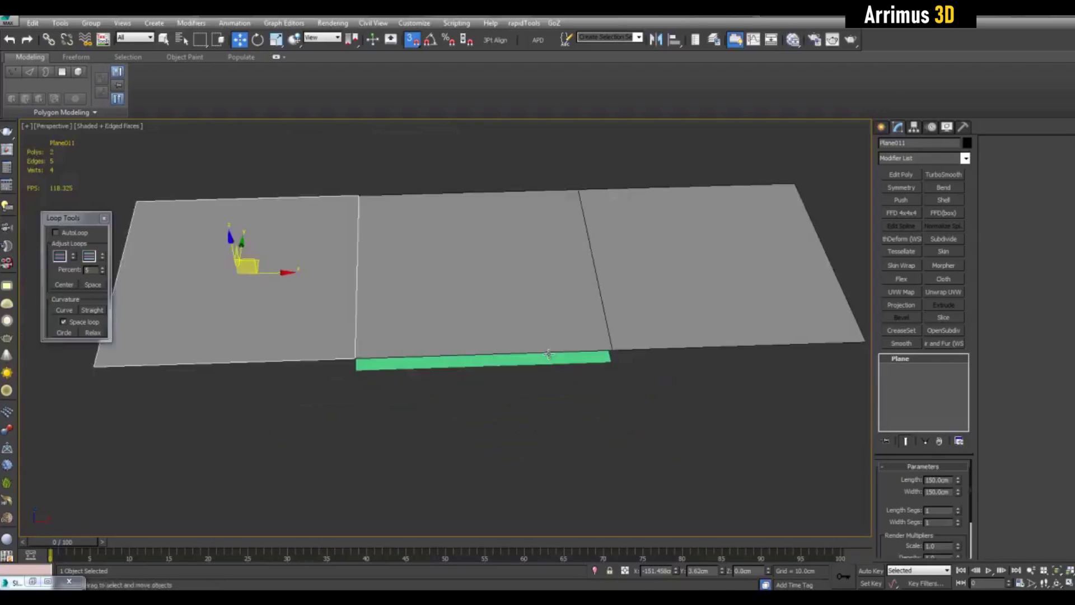
pyautogui.keyDown('alt'); pyautogui.moveTo(548, 355); pyautogui.dragTo(535, 371, button='middle'); pyautogui.keyUp('alt')
pyautogui.press('q')
pyautogui.keyDown('ctrl'); pyautogui.click(540, 283); pyautogui.keyUp('ctrl')
pyautogui.keyDown('ctrl'); pyautogui.click(662, 271); pyautogui.keyUp('ctrl')
pyautogui.press('w')
pyautogui.scroll(-5, 537, 306)
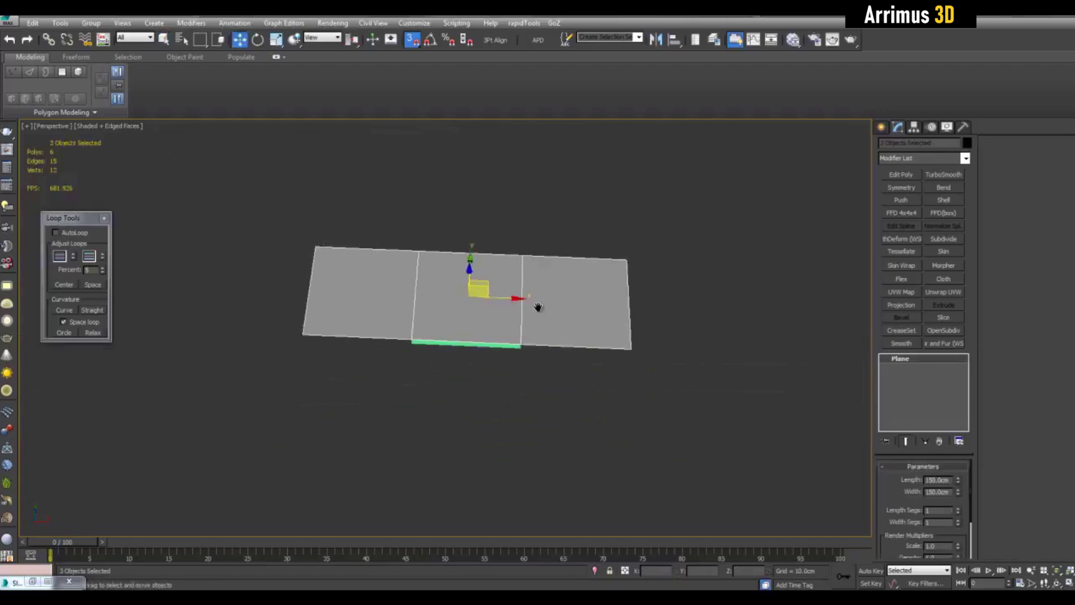
pyautogui.scroll(4, 554, 230)
pyautogui.keyDown('shift'); pyautogui.moveTo(559, 225); pyautogui.dragTo(565, 361); pyautogui.keyUp('shift')
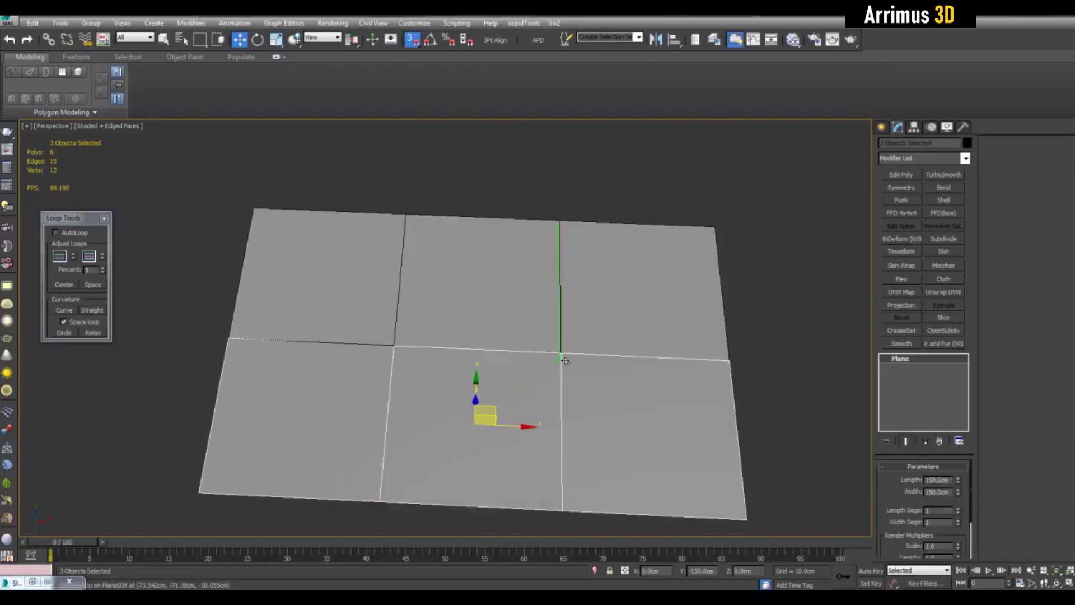
pyautogui.click(533, 357)
# Clone the selected row as instances again, snapped against the far edge of the middle row to complete a 3x3 grid.
pyautogui.moveTo(534, 359)
pyautogui.keyDown('alt'); pyautogui.mouseDown(button='middle')
pyautogui.moveTo(697, 295)
pyautogui.moveTo(718, 397)
pyautogui.mouseUp(button='middle'); pyautogui.keyUp('alt')
pyautogui.scroll(3, 711, 347)
pyautogui.moveTo(795, 417)
pyautogui.keyDown('shift'); pyautogui.mouseDown()
pyautogui.moveTo(456, 365)
pyautogui.moveTo(287, 363)
pyautogui.mouseUp(); pyautogui.keyUp('shift')
pyautogui.click(543, 352)
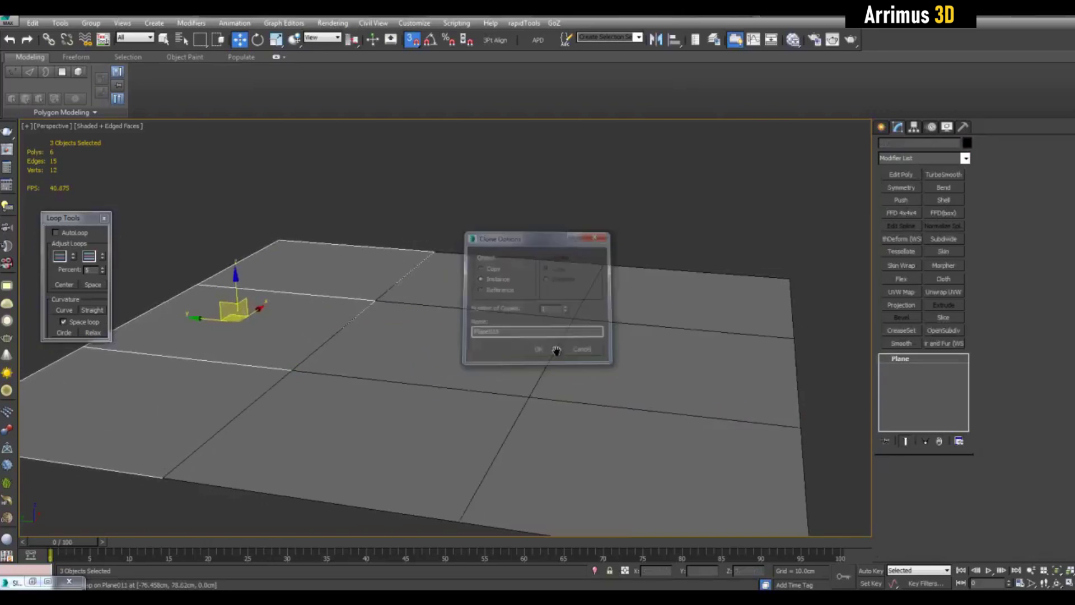
# Turn off snapping and add a Symmetry modifier mirrored on X to the center plane.
pyautogui.press('s')
pyautogui.press('q')
pyautogui.click(505, 338)
pyautogui.press('z')
pyautogui.moveTo(505, 338)
pyautogui.keyDown('alt'); pyautogui.mouseDown(button='middle')
pyautogui.moveTo(683, 341)
pyautogui.moveTo(624, 329)
pyautogui.mouseUp(button='middle'); pyautogui.keyUp('alt')
pyautogui.scroll(-4, 683, 340)
pyautogui.scroll(3, 629, 321)
pyautogui.scroll(-4, 624, 328)
pyautogui.scroll(3, 551, 349)
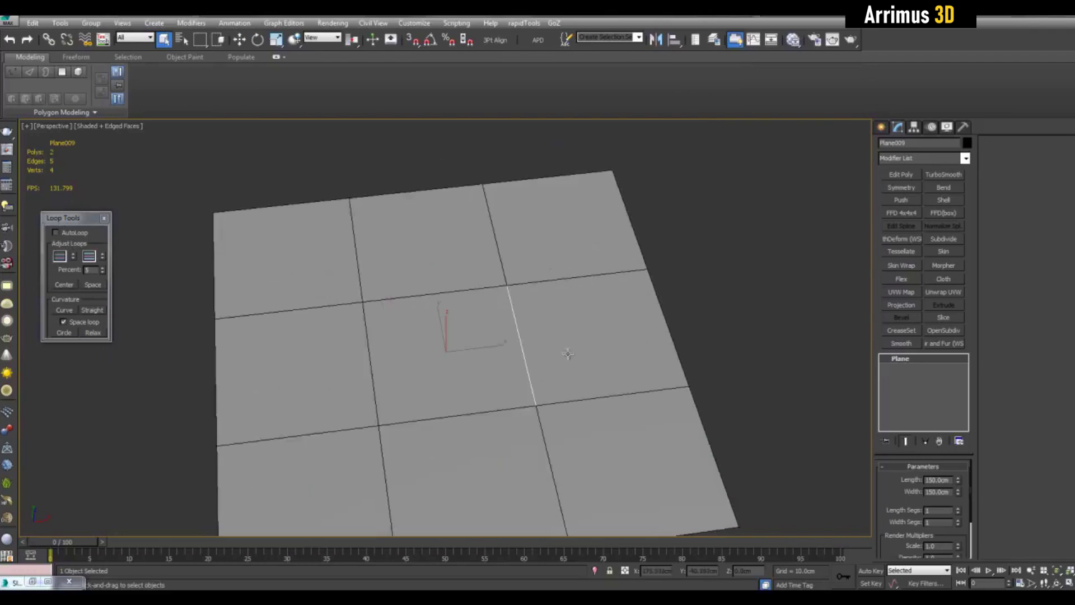
pyautogui.scroll(1, 626, 334)
pyautogui.click(901, 188)
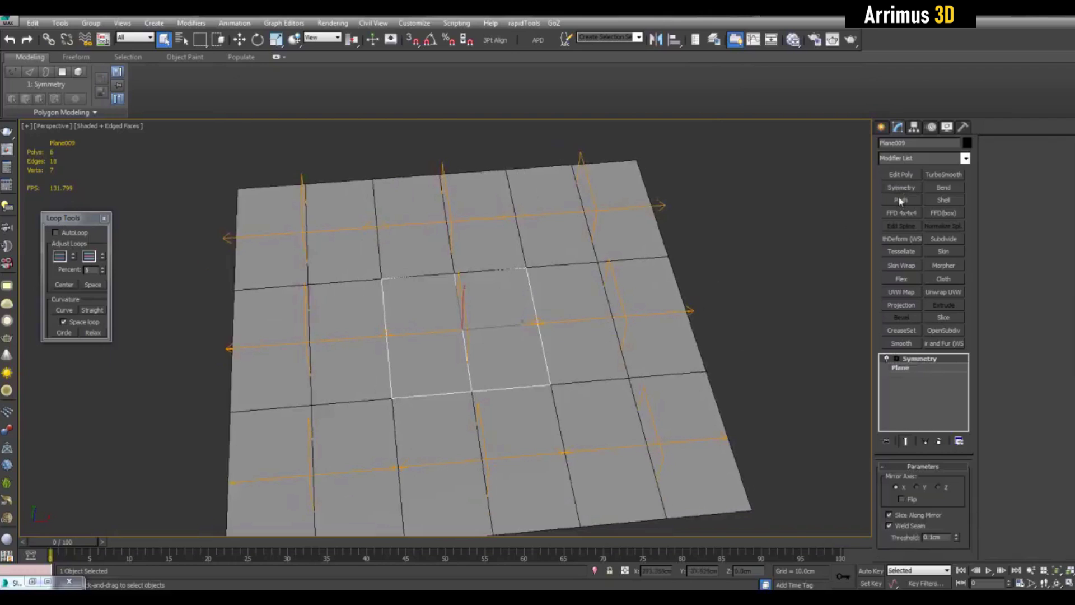
# Add a second Symmetry modifier to the center plane with its mirror axis set to Y.
pyautogui.click(900, 189)
pyautogui.scroll(2, 526, 248)
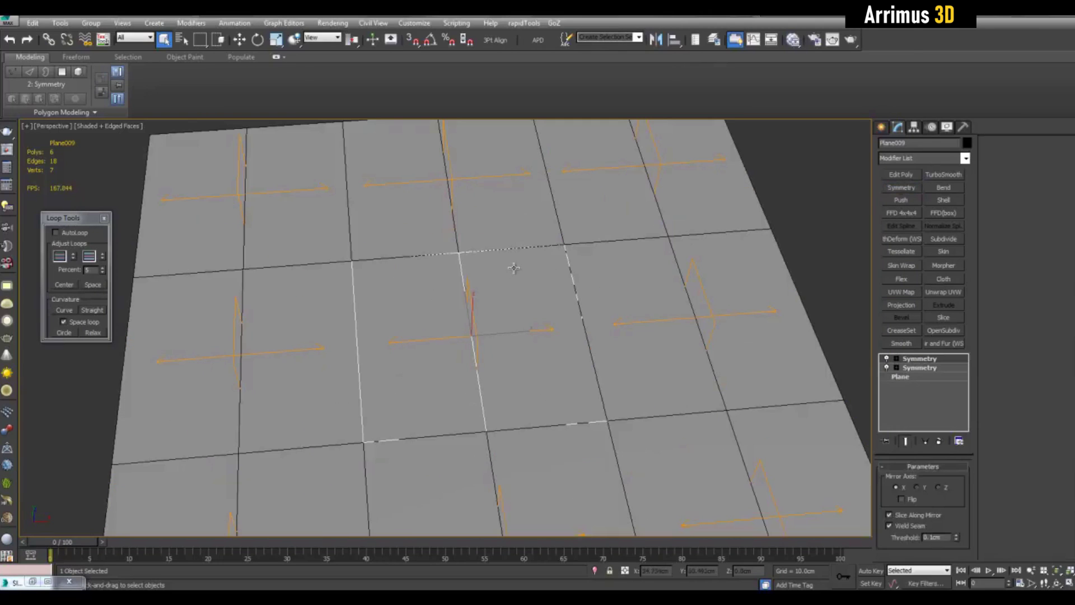
pyautogui.click(925, 487)
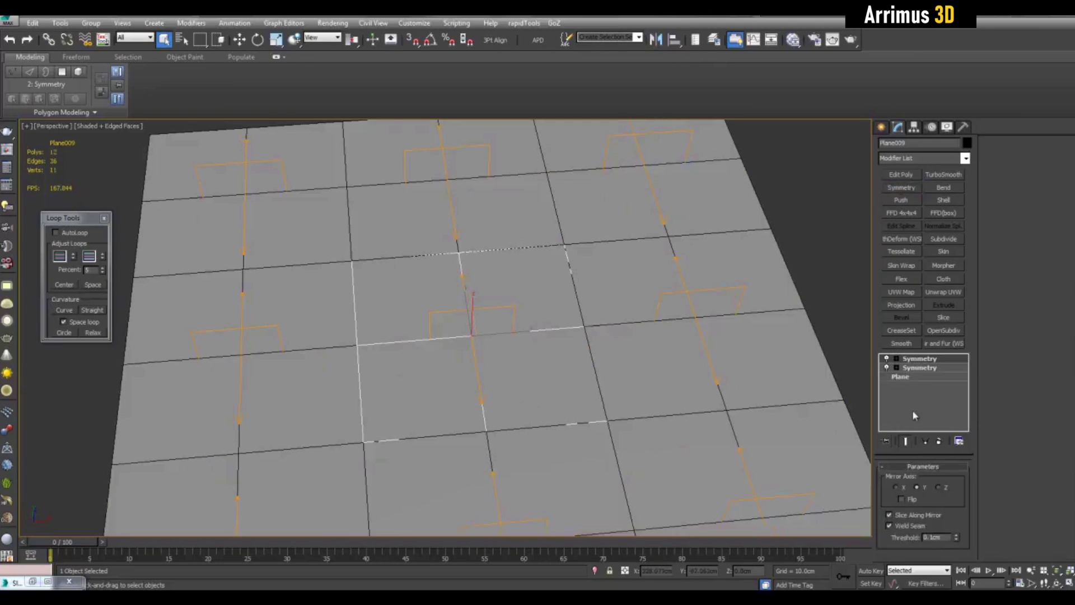
# Add an Edit Poly modifier beneath the two Symmetry modifiers, enter vertex level and turn off the end result display.
pyautogui.click(900, 377)
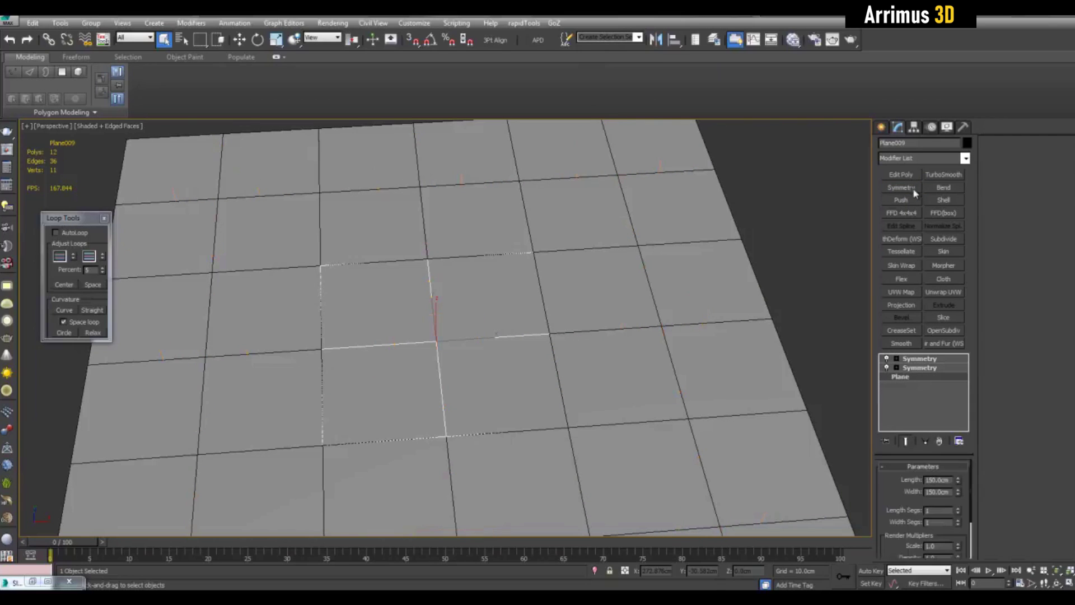
pyautogui.click(914, 182)
pyautogui.press('1')
pyautogui.scroll(4, 538, 291)
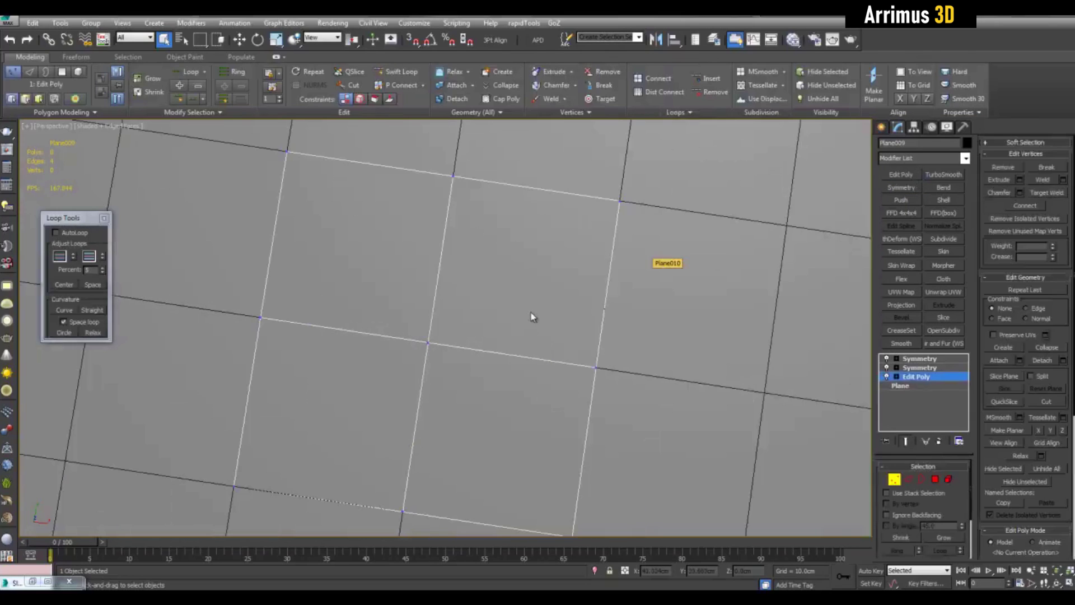
pyautogui.scroll(-4, 522, 309)
pyautogui.press('space')
pyautogui.keyDown('alt'); pyautogui.moveTo(506, 291); pyautogui.dragTo(522, 318, button='middle'); pyautogui.keyUp('alt')
pyautogui.scroll(3, 521, 318)
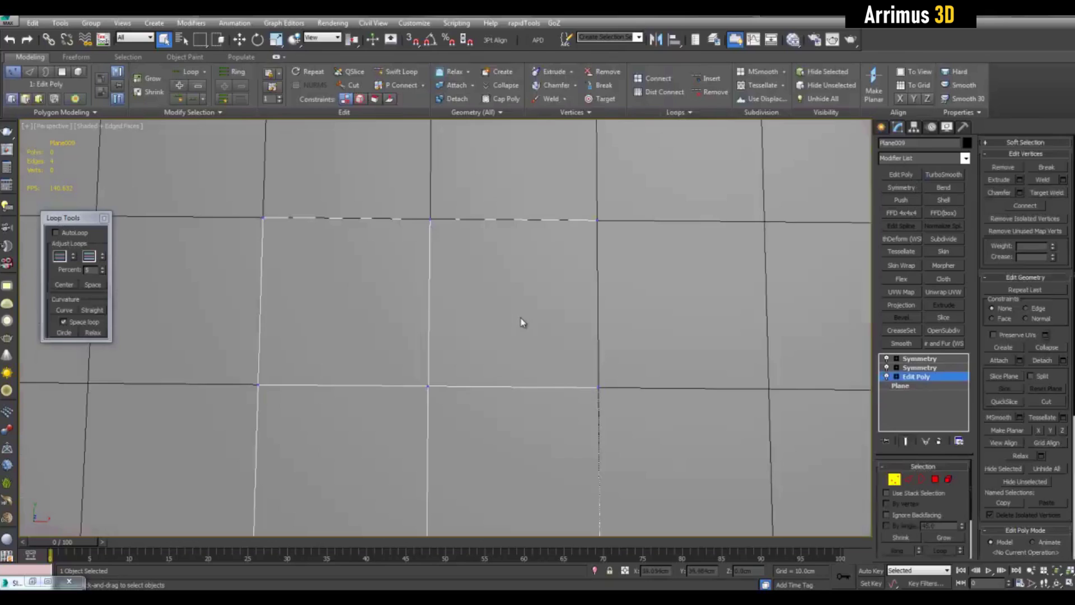
pyautogui.press('BackSpace')
# Cut an angular S-shaped line of edges into the right half of the center plane, starting near its far edge.
pyautogui.hotkey('alt', 'c')
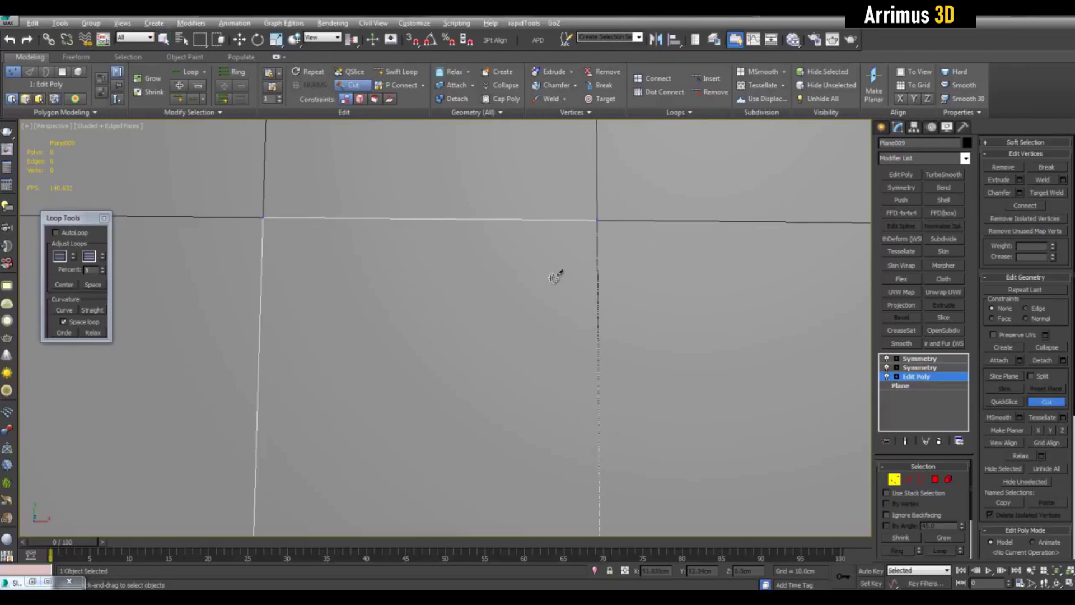
pyautogui.click(517, 251)
pyautogui.click(456, 279)
pyautogui.click(472, 356)
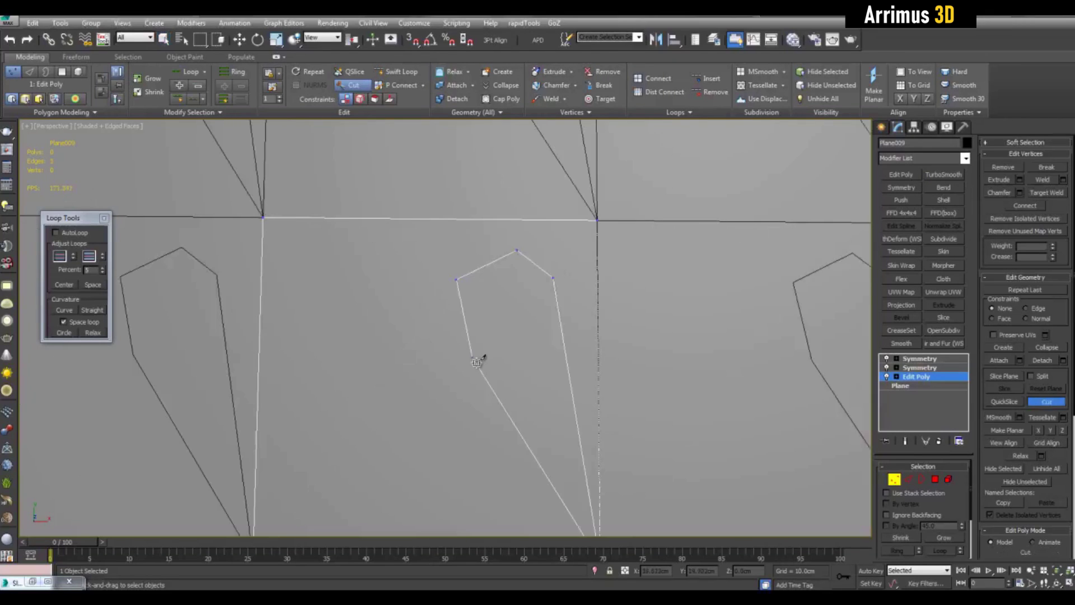
pyautogui.click(530, 369)
pyautogui.click(533, 455)
pyautogui.click(478, 460)
pyautogui.click(442, 434)
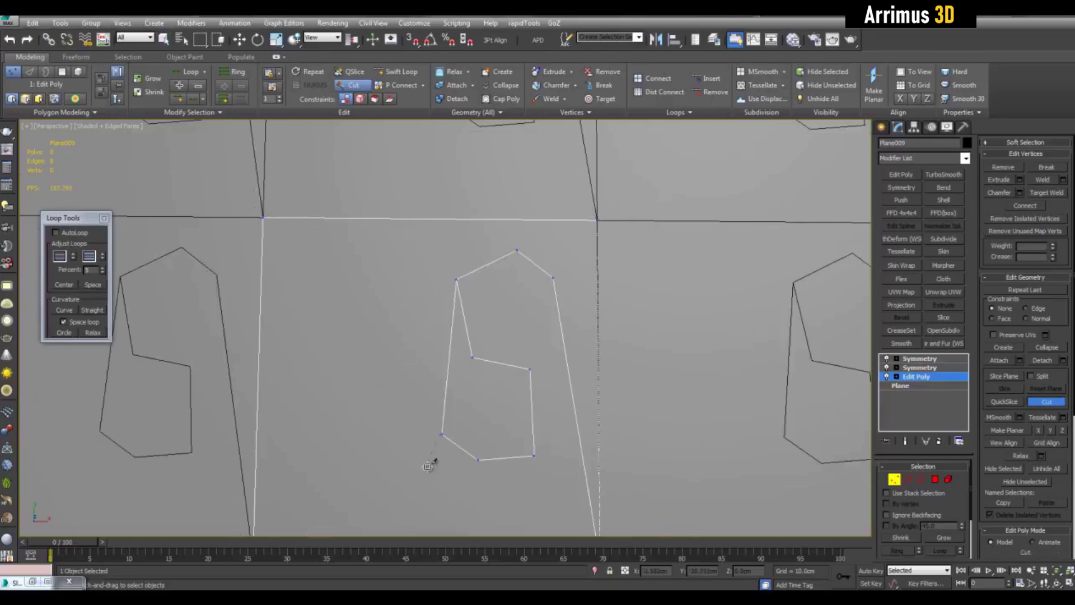
# Continue the cut through a hook shape, connect it to the plane's near corner and near edge, and remove the stray vertex.
pyautogui.click(427, 472)
pyautogui.click(474, 505)
pyautogui.click(474, 521)
pyautogui.moveTo(482, 485); pyautogui.dragTo(520, 366, button='middle')
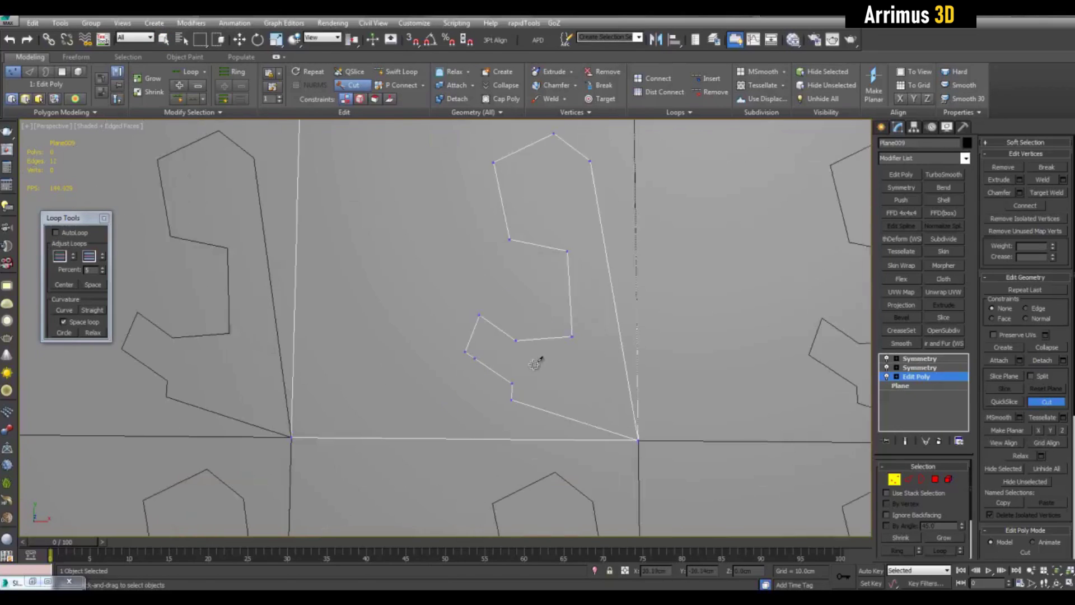
pyautogui.rightClick(530, 369)
pyautogui.hotkey('alt', 'c')
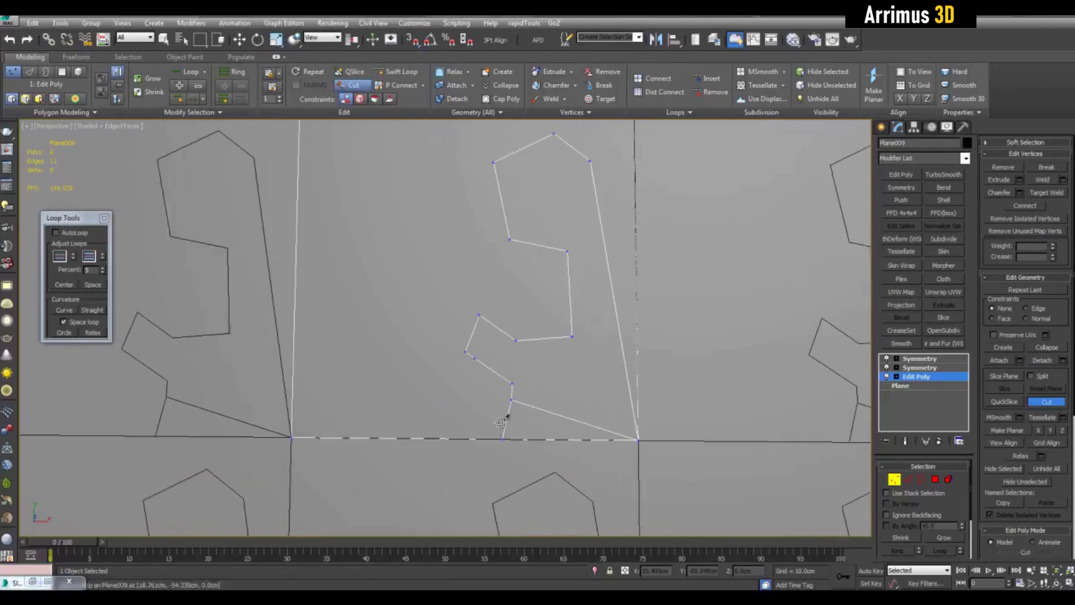
pyautogui.press('z')
pyautogui.scroll(5, 572, 349)
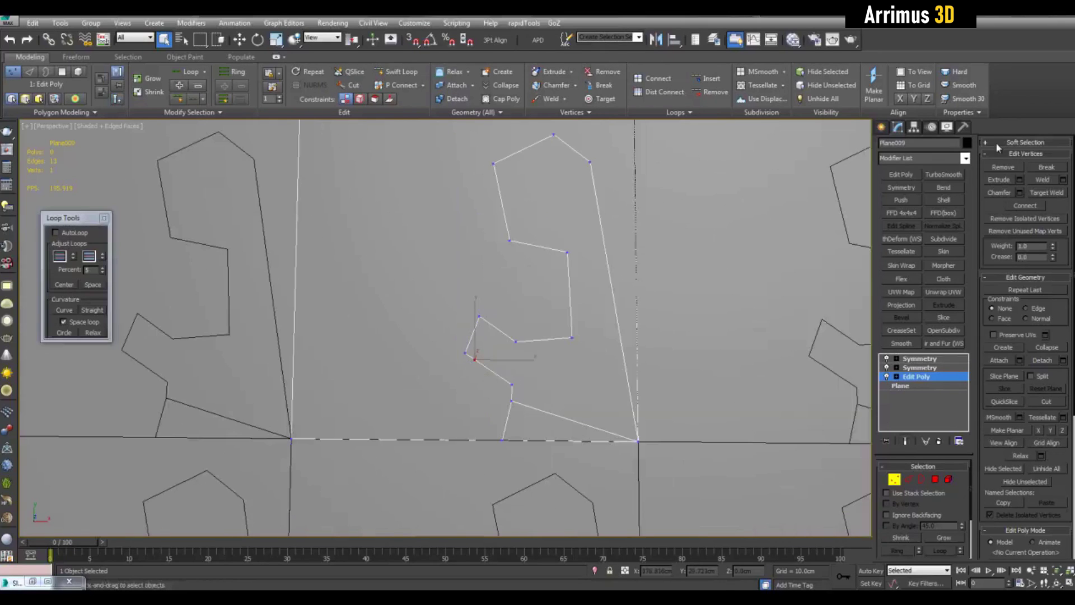
# Inset the large polygon surrounding the cut shape to create a narrow strip along its outline.
pyautogui.moveTo(587, 347); pyautogui.dragTo(589, 394, button='middle')
pyautogui.press('4')
pyautogui.scroll(-3, 665, 364)
pyautogui.moveTo(665, 364); pyautogui.dragTo(671, 346, button='middle')
pyautogui.scroll(2, 509, 298)
pyautogui.click(509, 297)
pyautogui.moveTo(509, 298); pyautogui.dragTo(510, 301, button='middle')
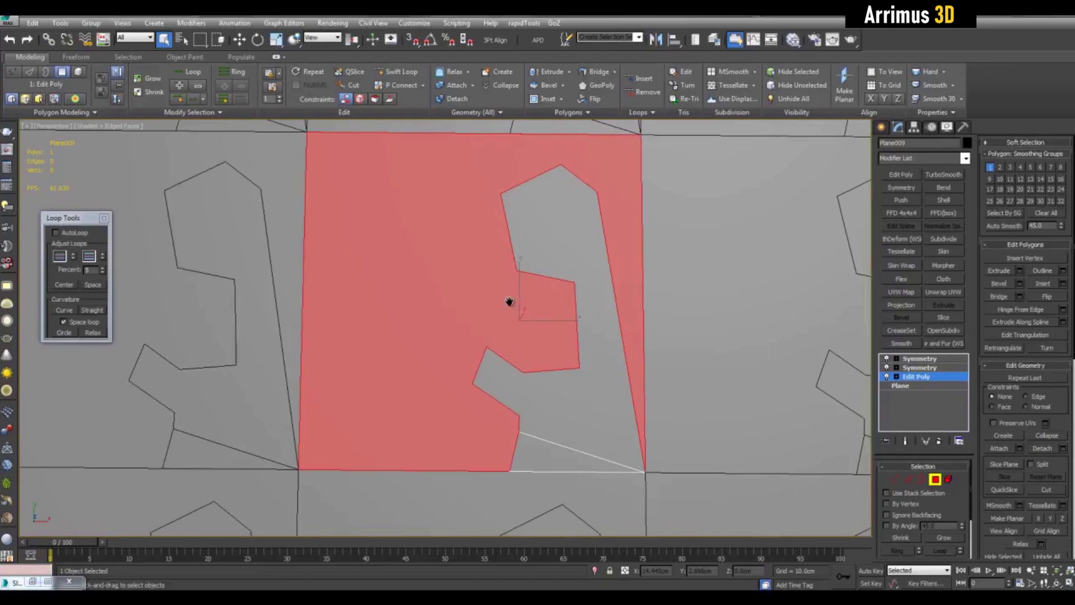
pyautogui.hotkey('shift', 'i')
pyautogui.moveTo(512, 311); pyautogui.dragTo(516, 326)
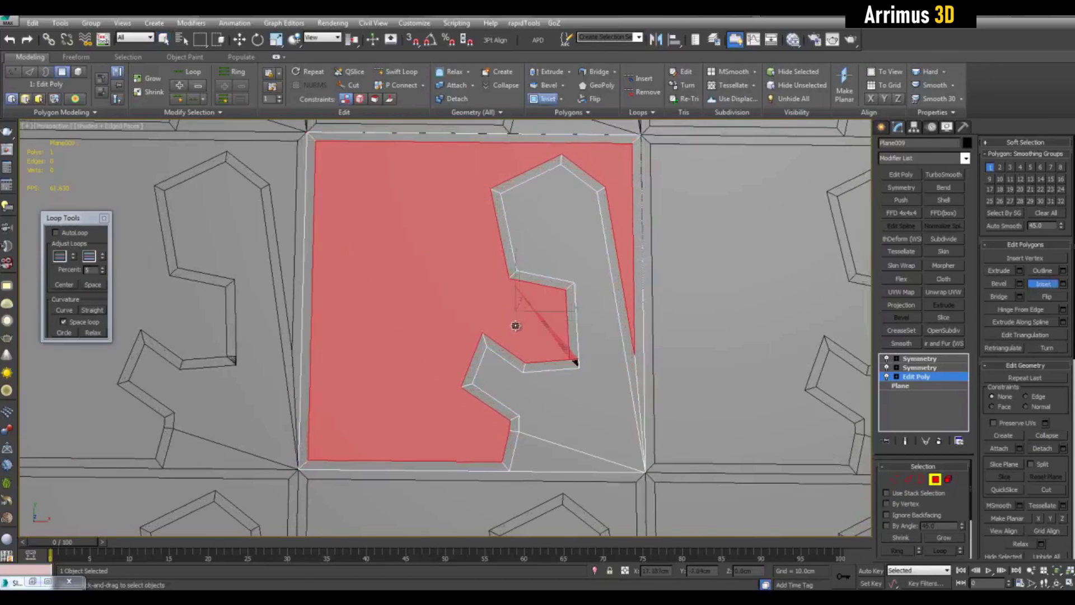
# Delete the inset polygon together with the adjoining polygon inside the cut shape, leaving the thin outline strips.
pyautogui.keyDown('ctrl'); pyautogui.click(576, 403); pyautogui.keyUp('ctrl')
pyautogui.scroll(-2, 574, 402)
pyautogui.press('Delete')
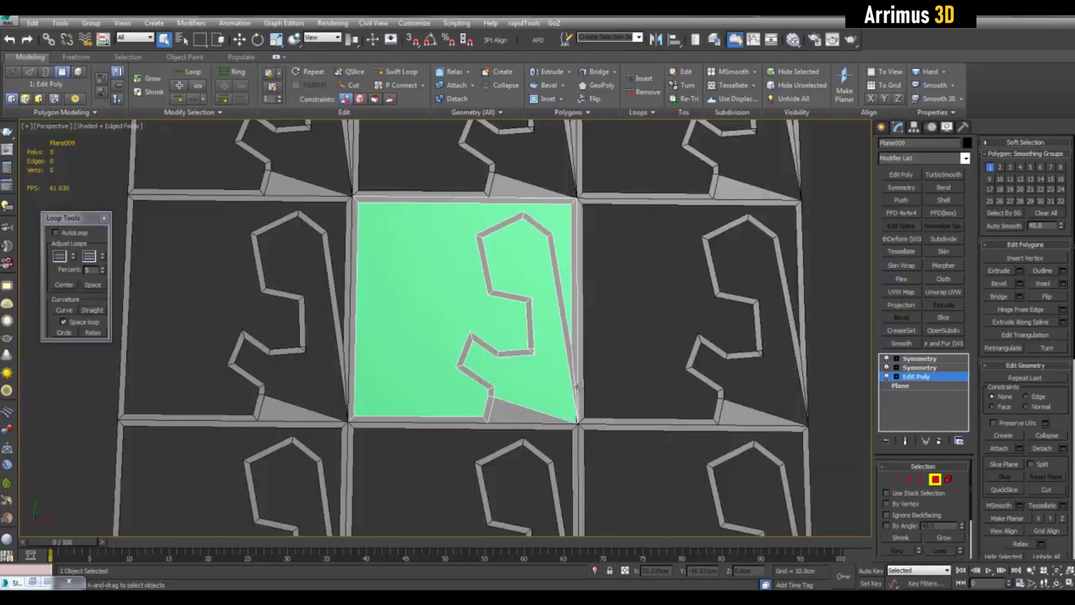
pyautogui.moveTo(590, 376); pyautogui.dragTo(595, 367, button='middle')
pyautogui.scroll(-2, 594, 366)
pyautogui.press('4')
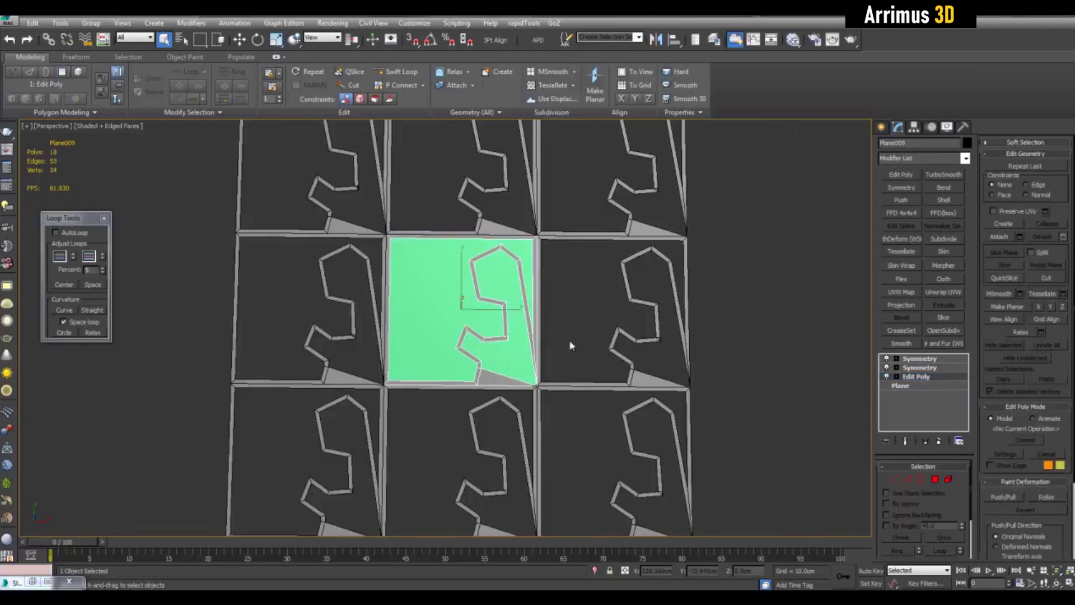
# Remove the leftover green plane behind the center tile and select the center tile with its mirrored result shown.
pyautogui.scroll(-2, 569, 339)
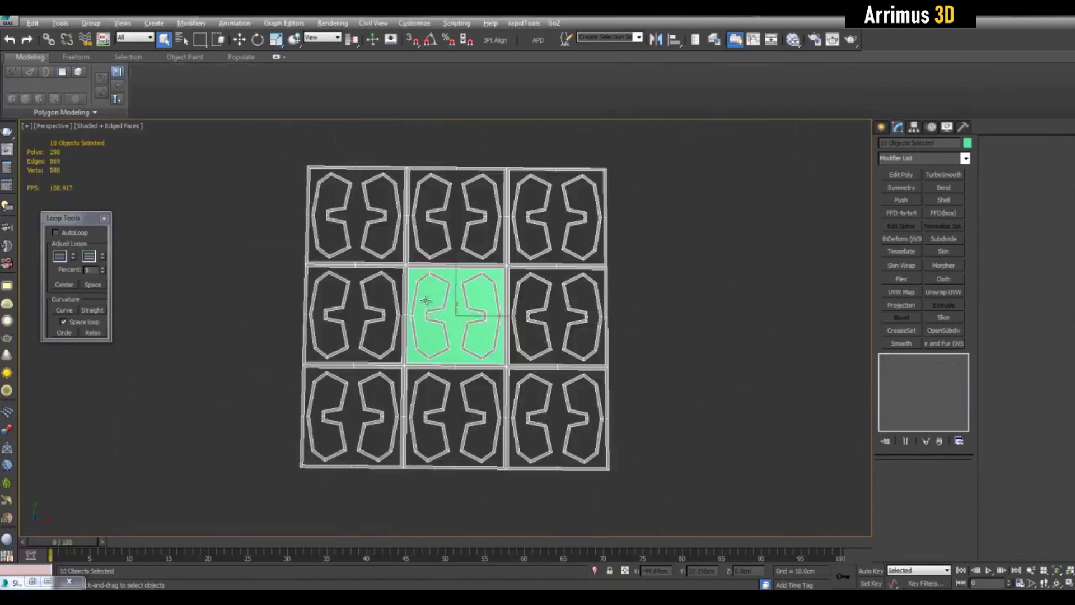
pyautogui.hotkey('ctrl', 'a')
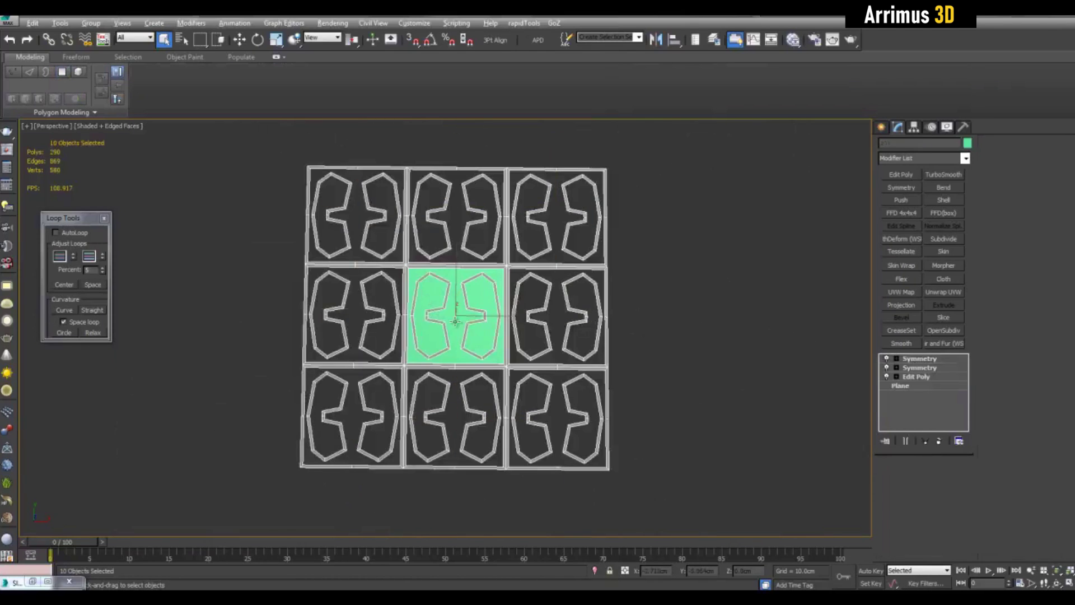
pyautogui.scroll(2, 456, 323)
pyautogui.scroll(2, 526, 327)
pyautogui.moveTo(524, 355); pyautogui.dragTo(525, 355)
pyautogui.scroll(-2, 708, 336)
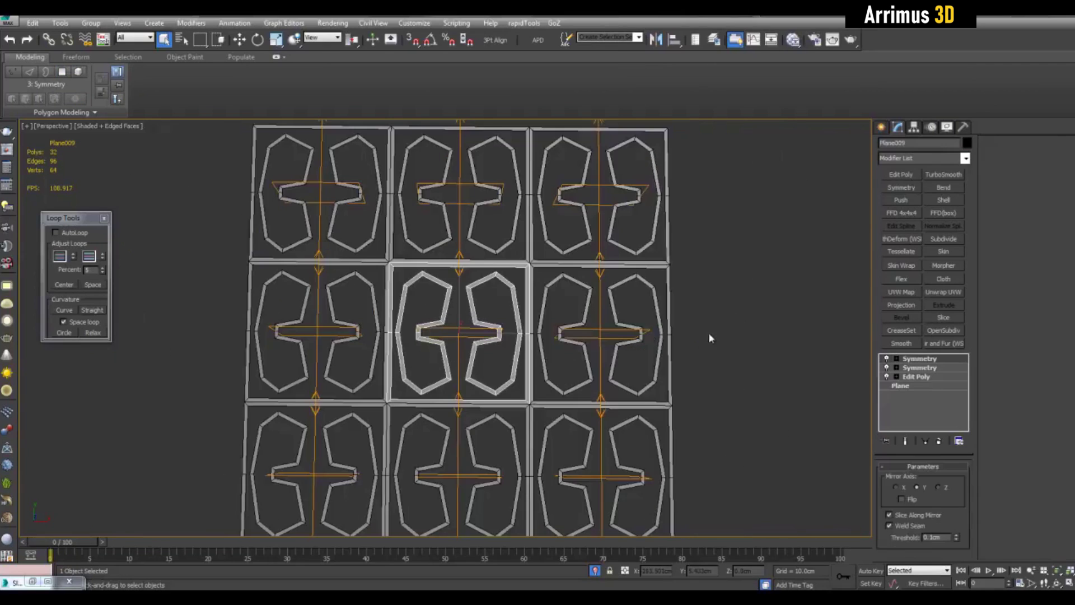
# Delete the Y-axis Symmetry modifier and add a second Edit Poly modifier beneath the remaining Symmetry.
pyautogui.scroll(4, 704, 330)
pyautogui.rightClick(928, 359)
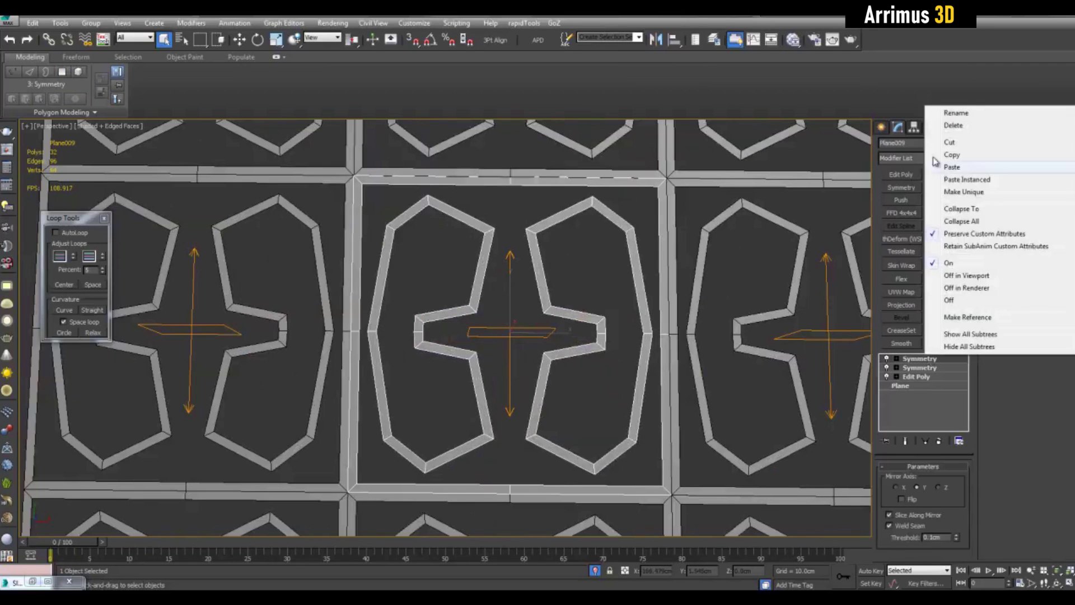
pyautogui.click(946, 126)
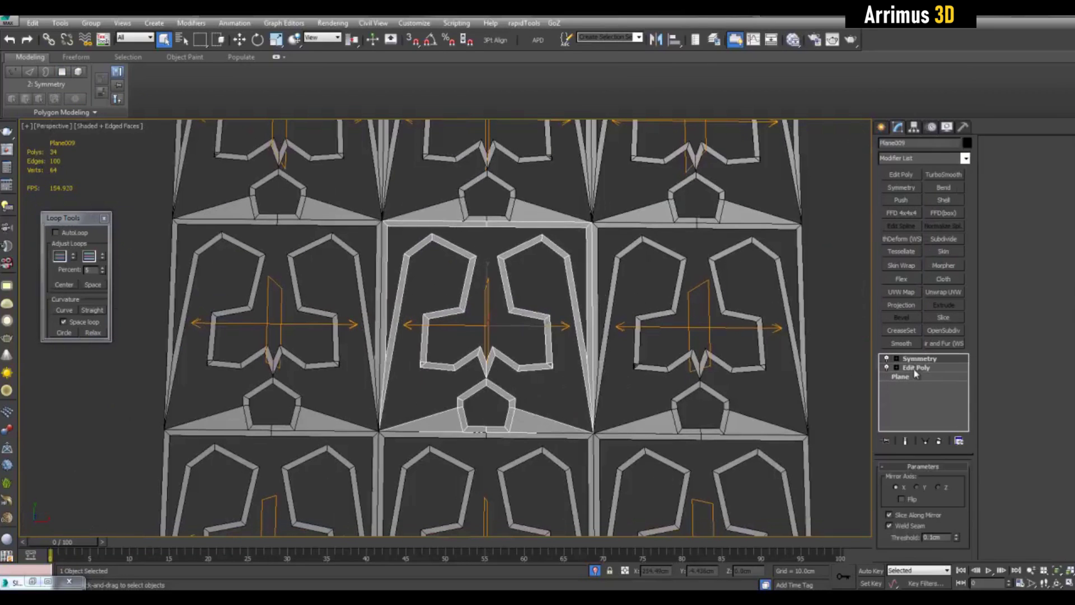
pyautogui.click(916, 369)
pyautogui.click(901, 174)
# Delete the triangular polygon between the cut shape and the center tile's near corner.
pyautogui.scroll(3, 569, 290)
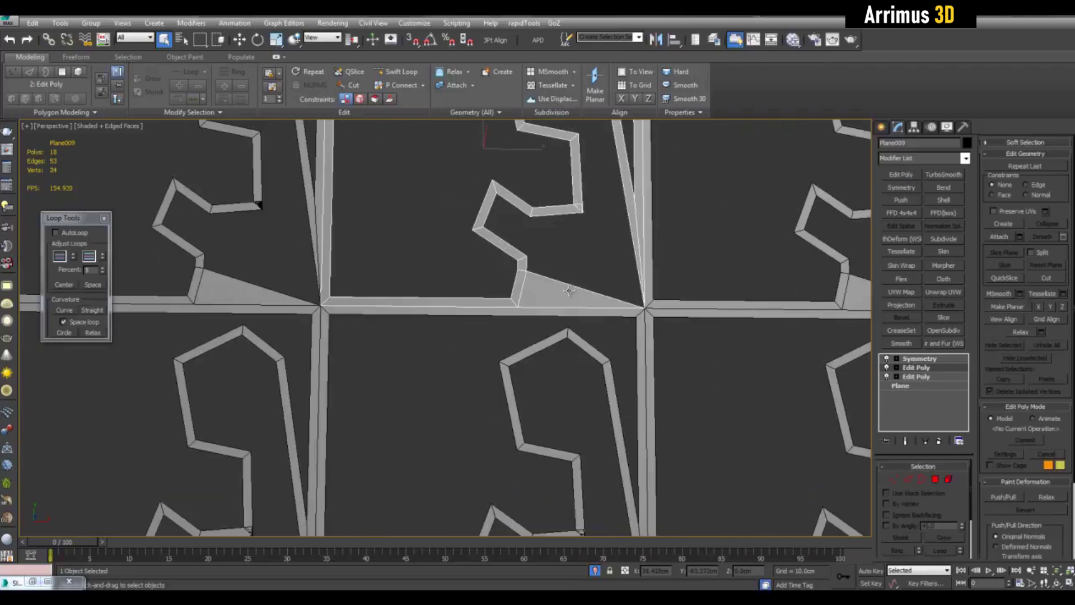
pyautogui.moveTo(541, 269); pyautogui.dragTo(539, 322, button='middle')
pyautogui.scroll(3, 540, 322)
pyautogui.press('2')
pyautogui.moveTo(545, 317); pyautogui.dragTo(595, 449)
pyautogui.press('Delete')
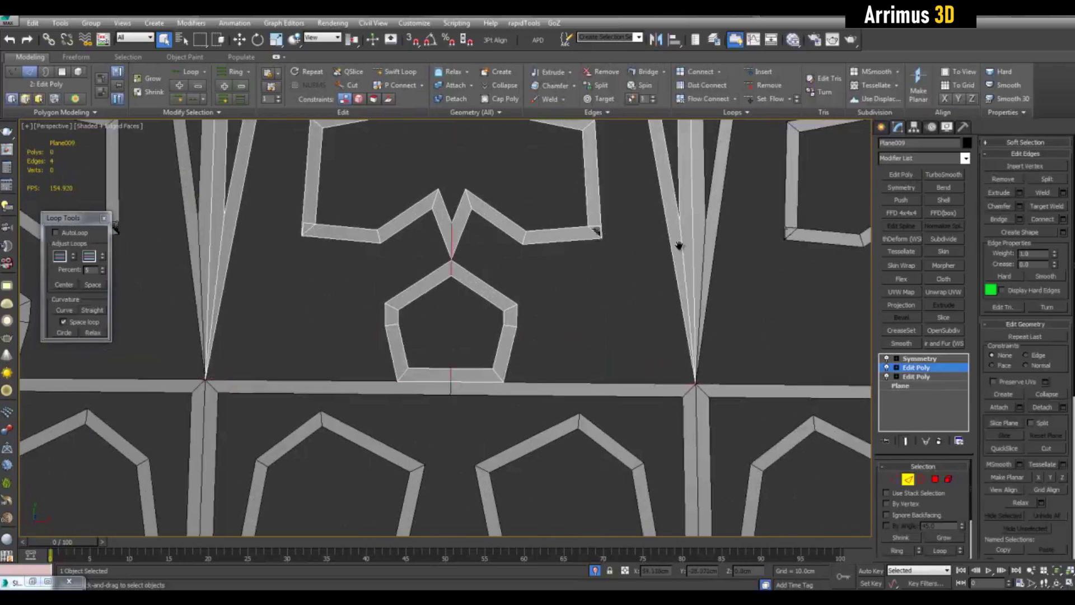
# Delete the tile's border strips along its far and right edges.
pyautogui.scroll(-4, 678, 245)
pyautogui.scroll(5, 571, 212)
pyautogui.doubleClick(564, 147)
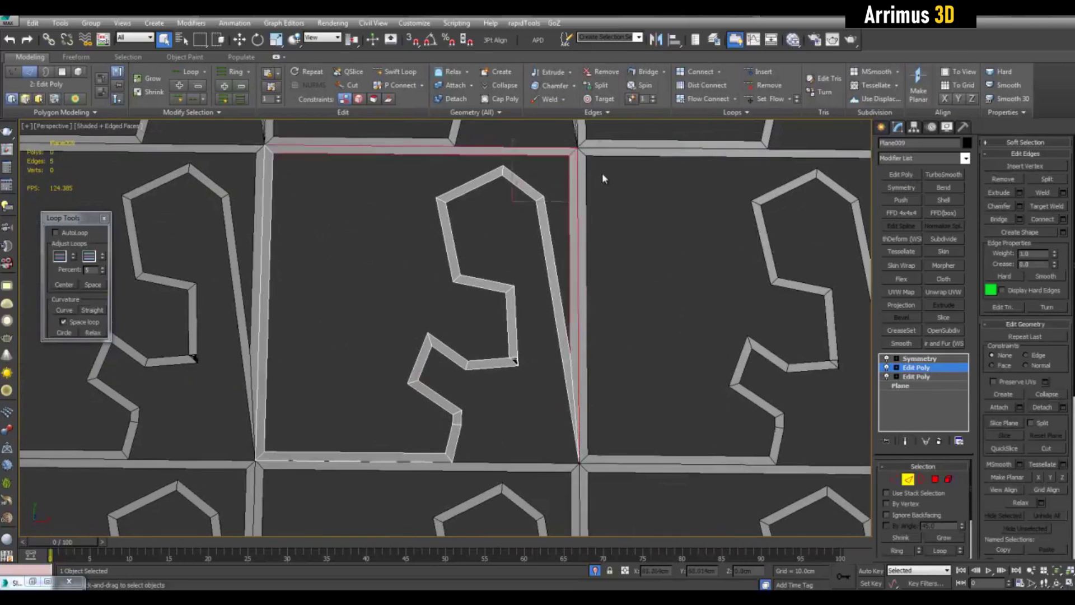
pyautogui.press('Delete')
# Weld all the tile's vertices with a raised threshold so the doubled vertices at the strip's sharp corner merge.
pyautogui.press('1')
pyautogui.scroll(3, 573, 334)
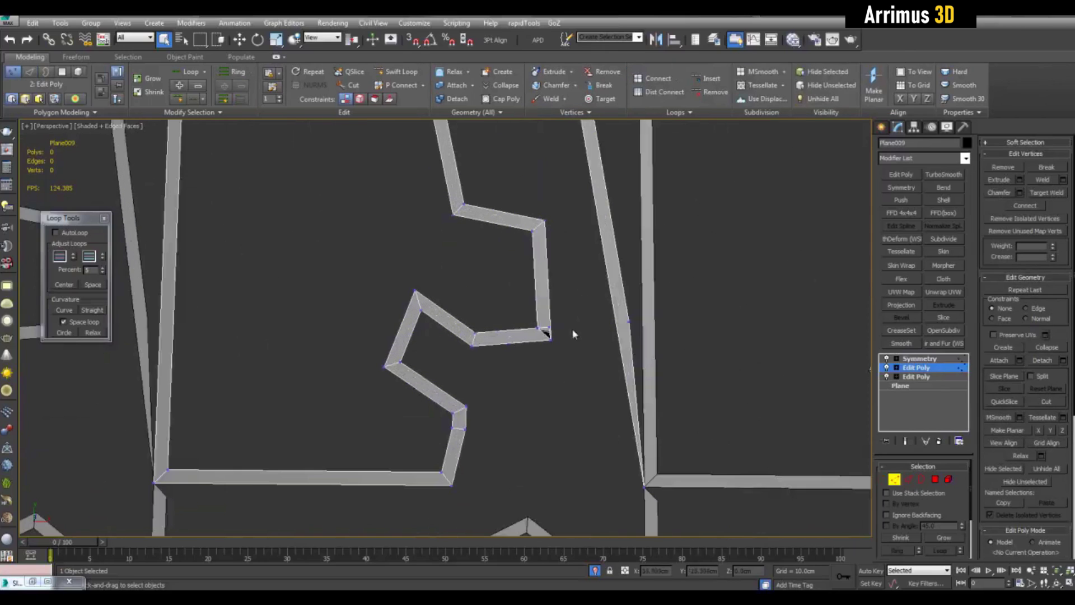
pyautogui.scroll(3, 564, 347)
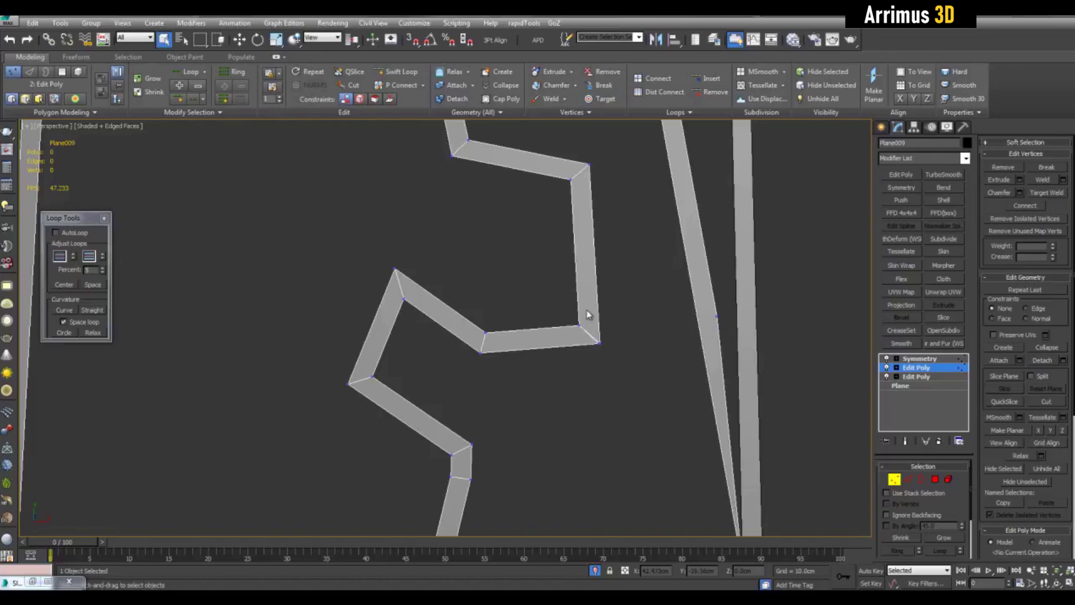
pyautogui.scroll(5, 574, 302)
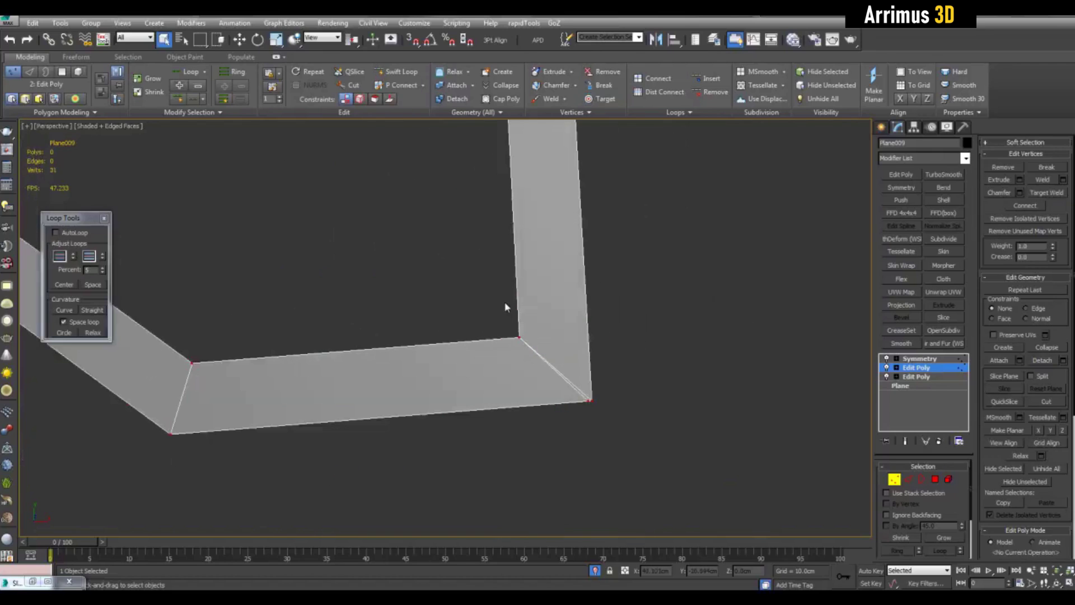
pyautogui.click(1063, 180)
pyautogui.scroll(4, 710, 336)
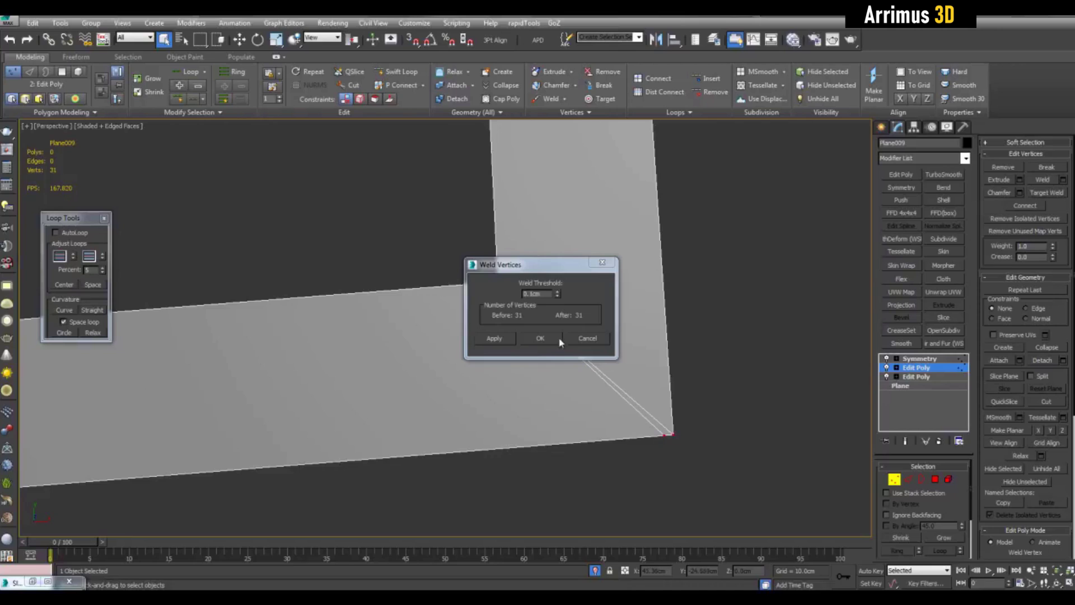
pyautogui.moveTo(556, 295); pyautogui.dragTo(555, 279)
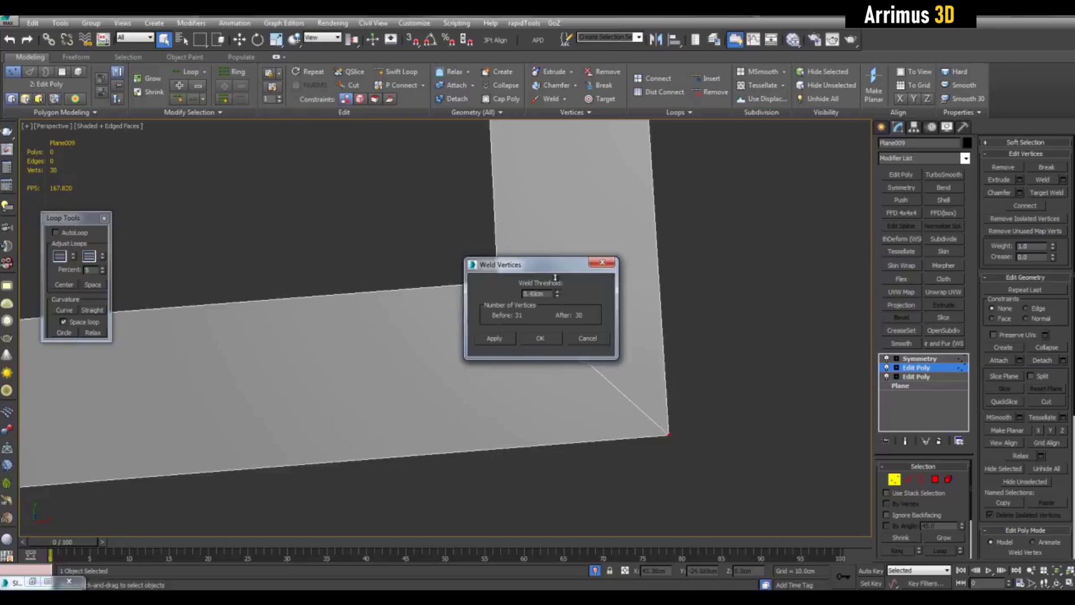
pyautogui.click(554, 339)
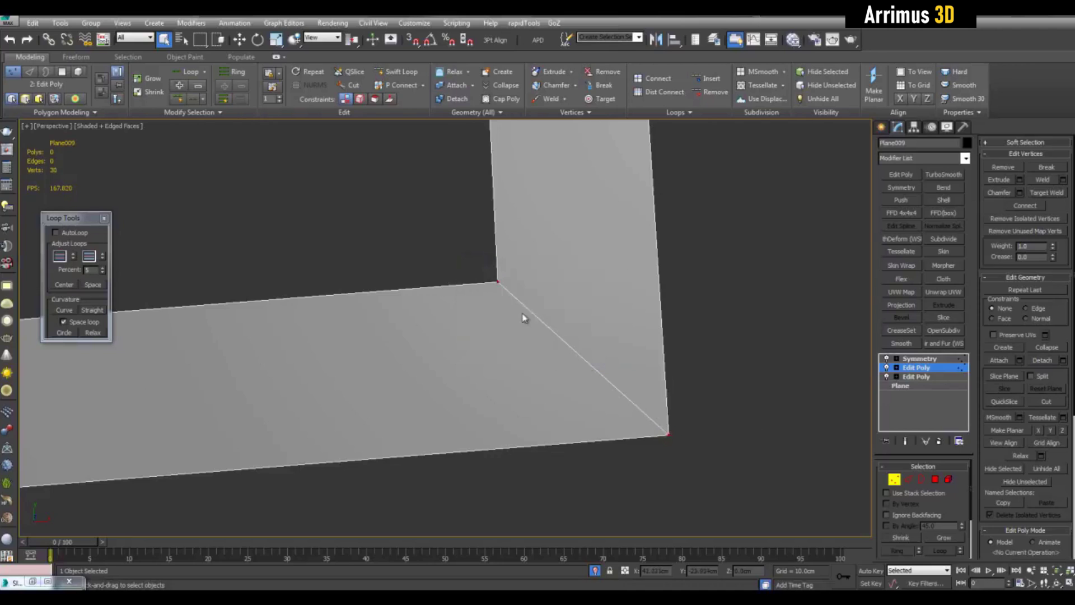
pyautogui.scroll(-10, 635, 368)
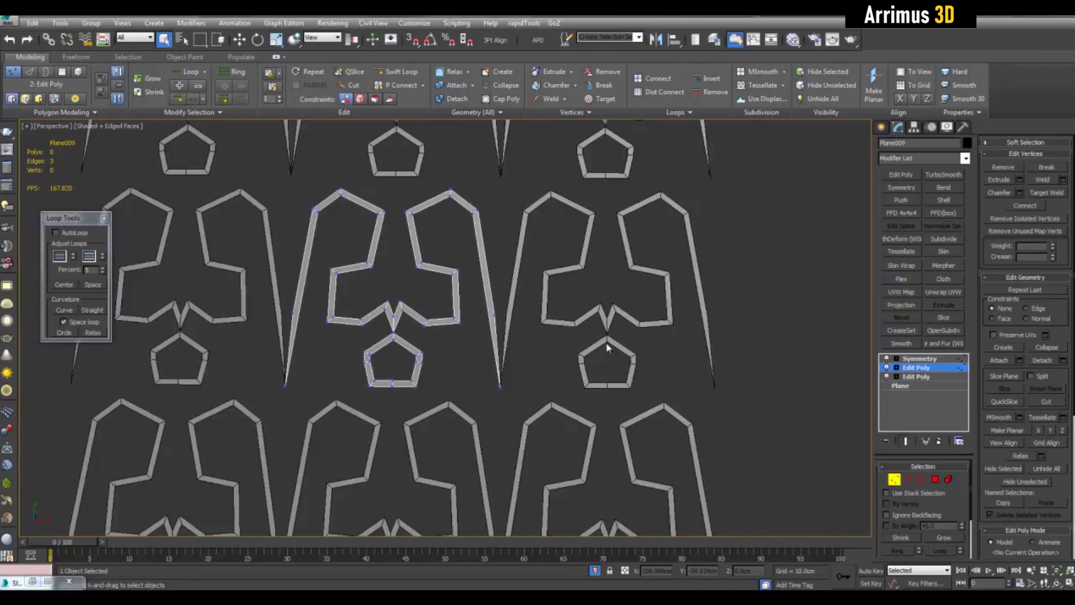
# Move the four vertices of the hook's leftmost segment along X, away from the mirror line, to open a gap.
pyautogui.scroll(3, 610, 344)
pyautogui.moveTo(610, 344); pyautogui.dragTo(563, 315, button='middle')
pyautogui.press('F4')
pyautogui.moveTo(479, 350); pyautogui.dragTo(479, 350)
pyautogui.press('w')
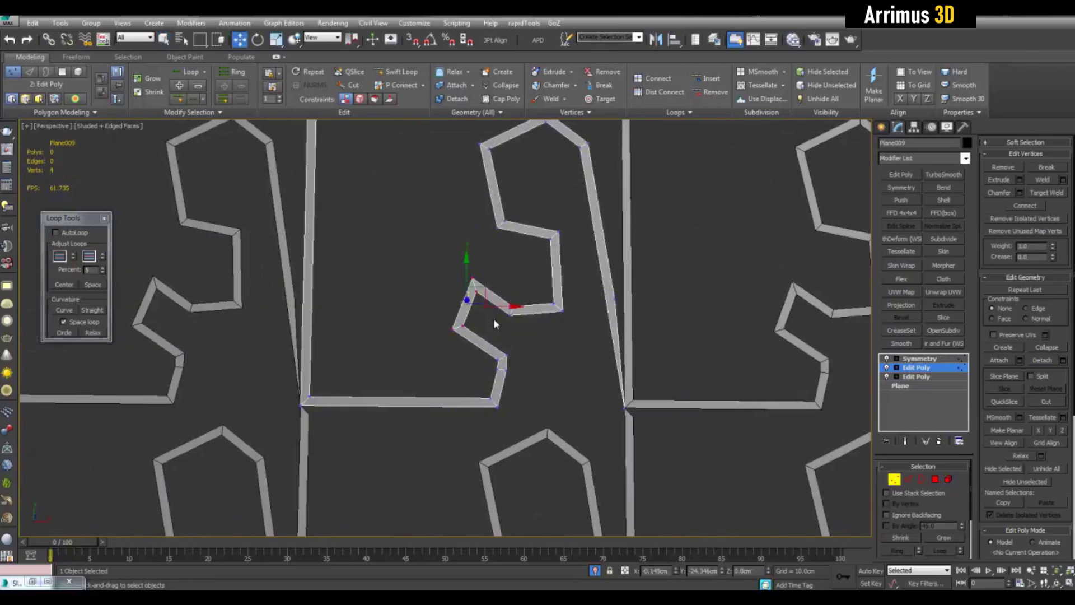
pyautogui.scroll(2, 479, 349)
pyautogui.moveTo(501, 283); pyautogui.dragTo(520, 284)
pyautogui.click(916, 367)
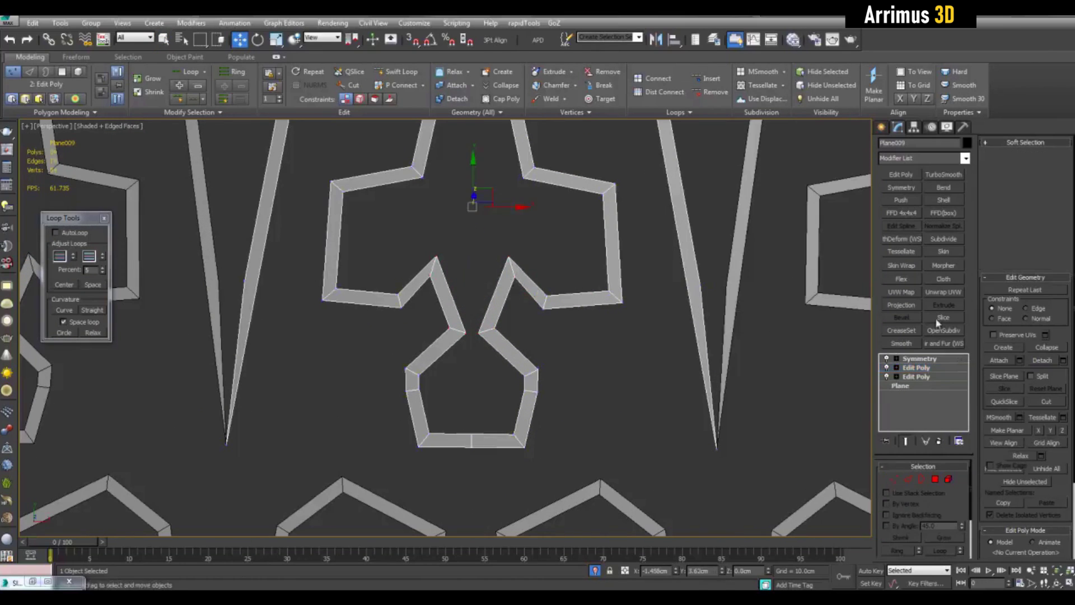
pyautogui.press('q')
# Add a TurboSmooth modifier above Symmetry and set its iterations to 2.
pyautogui.click(919, 358)
pyautogui.click(944, 175)
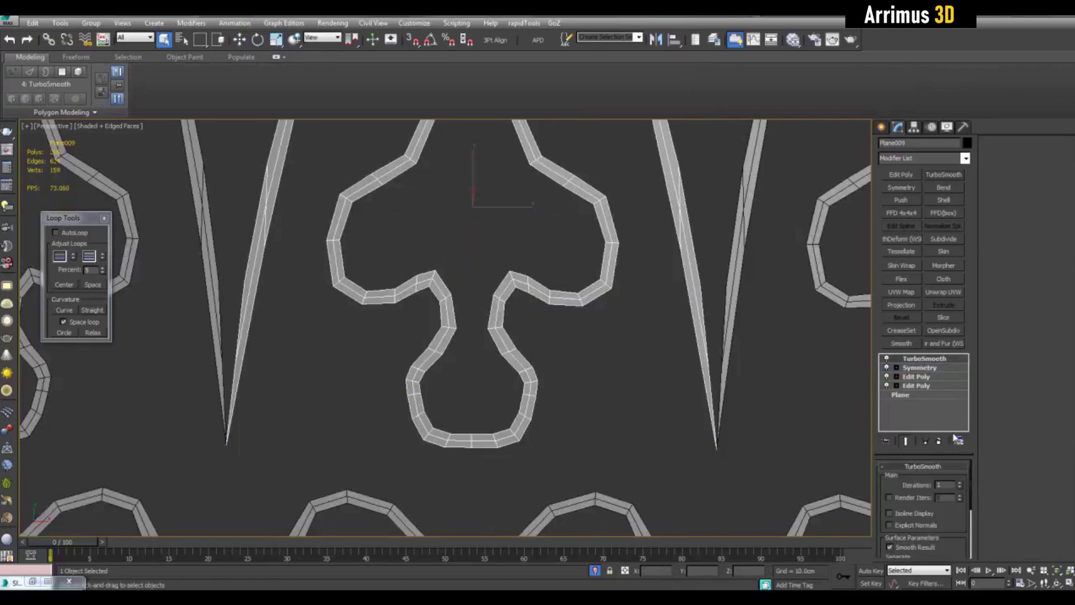
pyautogui.click(959, 482)
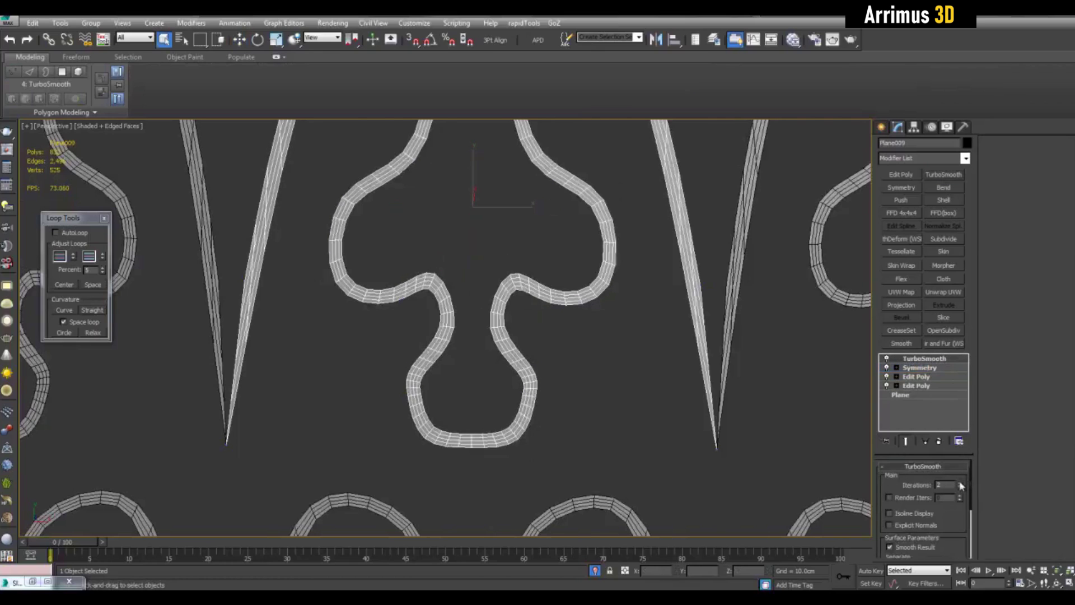
# In the upper Edit Poly, lower the hook's tip vertices and adjust the strip's lower right corner vertices.
pyautogui.click(921, 376)
pyautogui.press('1')
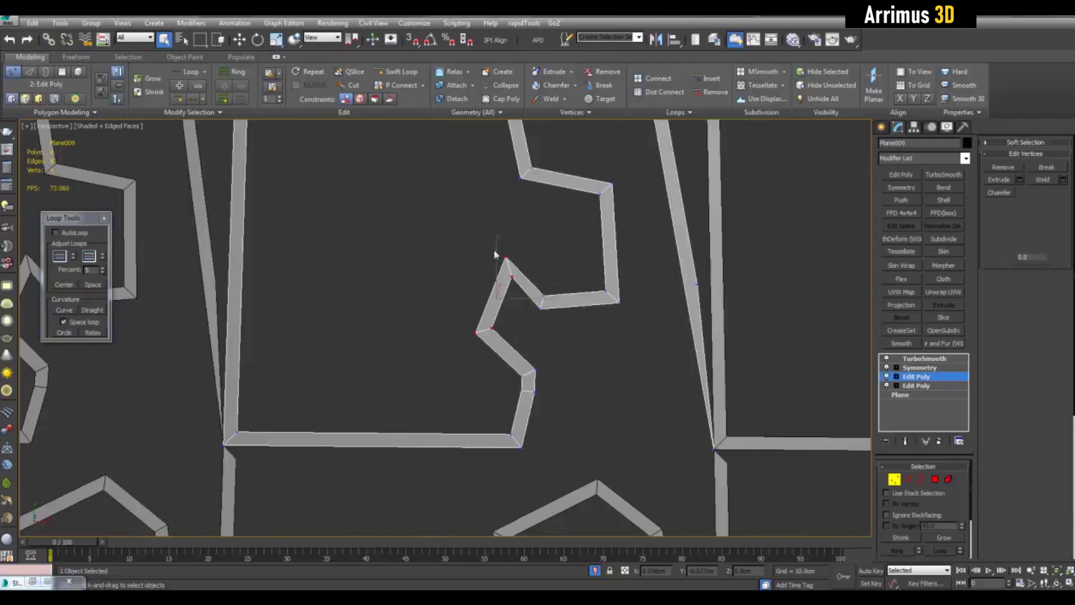
pyautogui.press('w')
pyautogui.moveTo(494, 255); pyautogui.dragTo(509, 274)
pyautogui.click(568, 285)
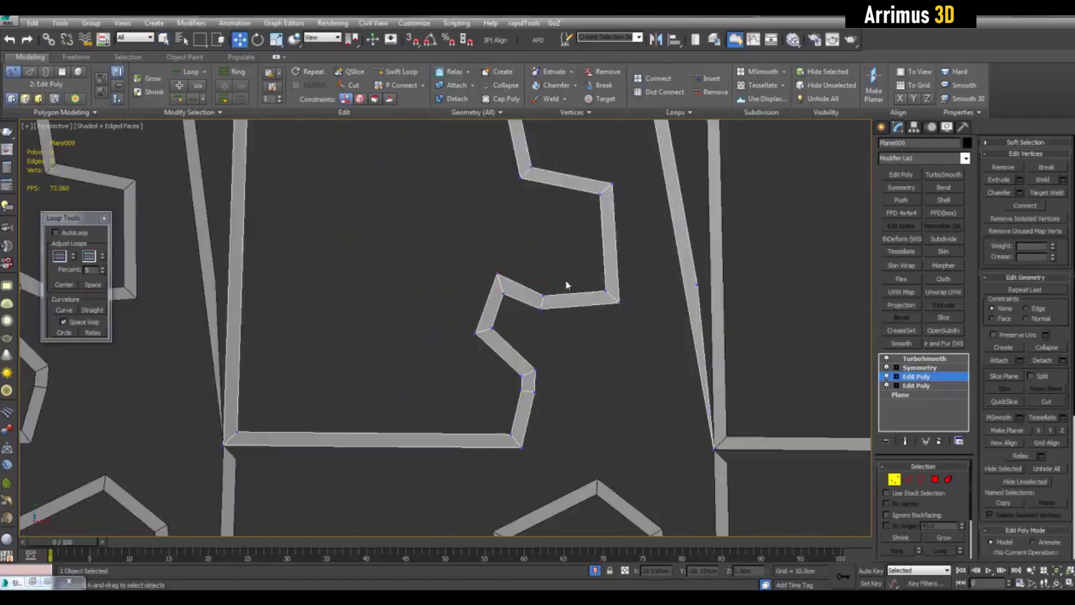
pyautogui.moveTo(631, 304); pyautogui.dragTo(636, 297)
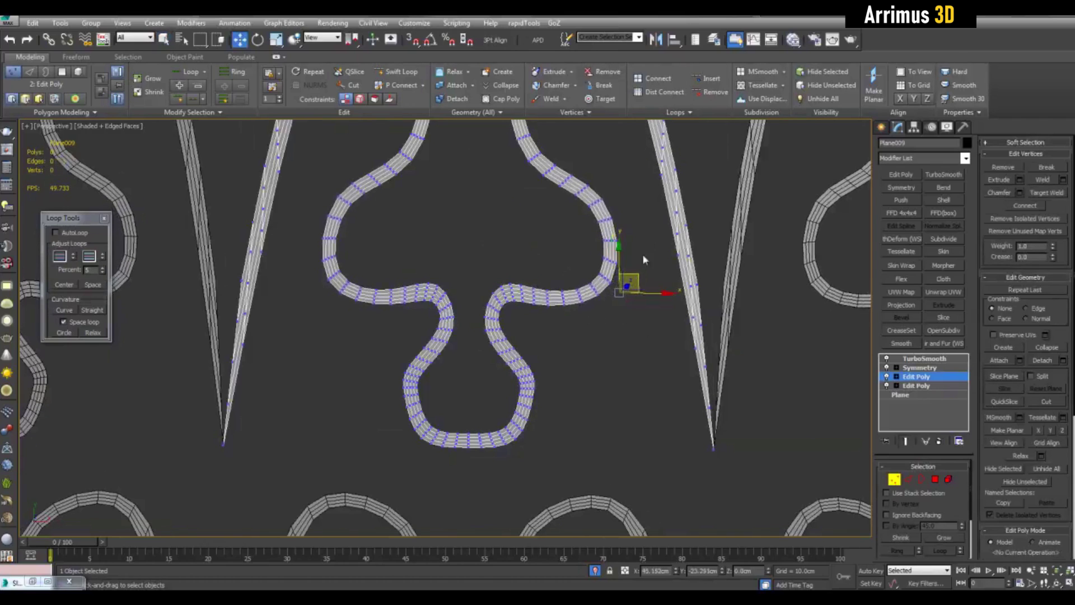
pyautogui.click(652, 233)
# Add an edge across the strip's straight vertical segment and push it outward to form a bulge.
pyautogui.moveTo(652, 234); pyautogui.dragTo(638, 272, button='middle')
pyautogui.press('2')
pyautogui.click(611, 262)
pyautogui.press('q')
pyautogui.click(590, 211)
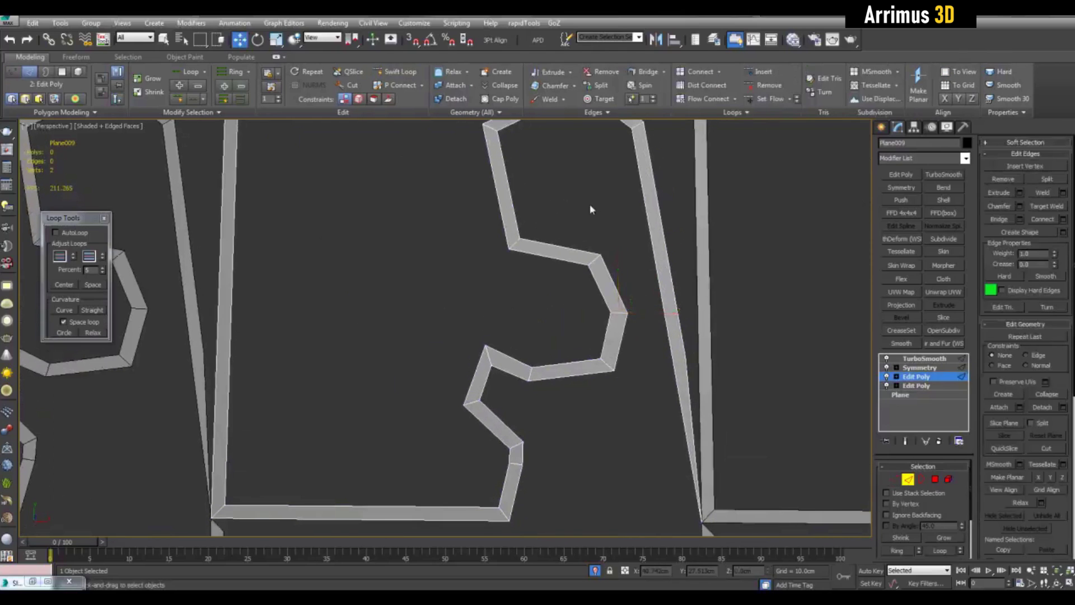
# Delete the long tapered strip segment running from the shape's upper right corner to the tile's near corner.
pyautogui.scroll(-5, 590, 252)
pyautogui.moveTo(610, 297); pyautogui.dragTo(599, 267, button='middle')
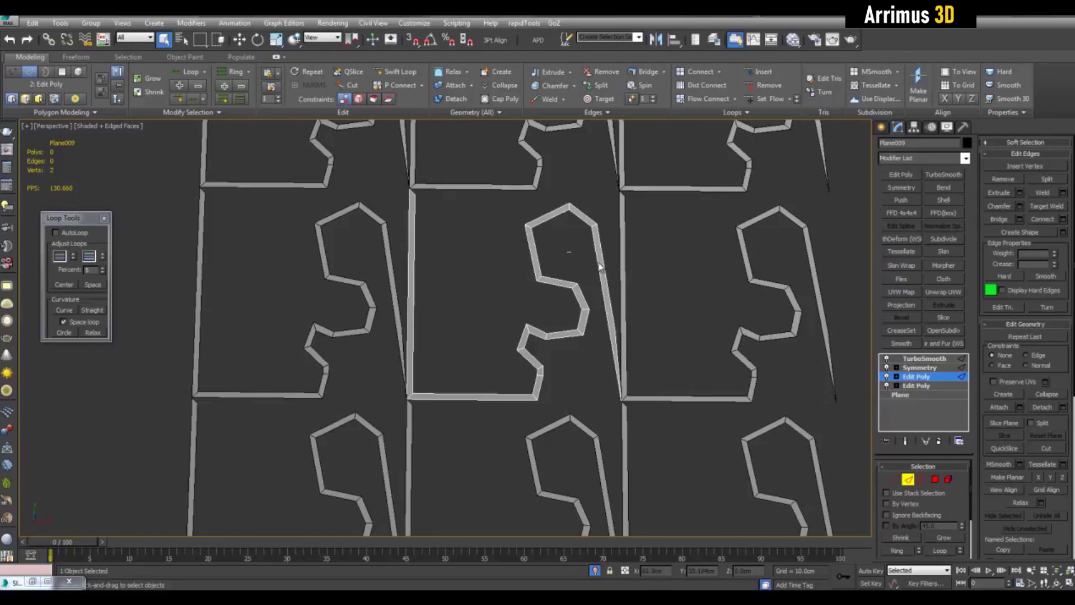
pyautogui.click(616, 273)
# Inspect the smoothed tiled pattern without edged faces, focusing on the open strip ends, and return to the unsmoothed cage.
pyautogui.press('F4')
pyautogui.scroll(-6, 612, 266)
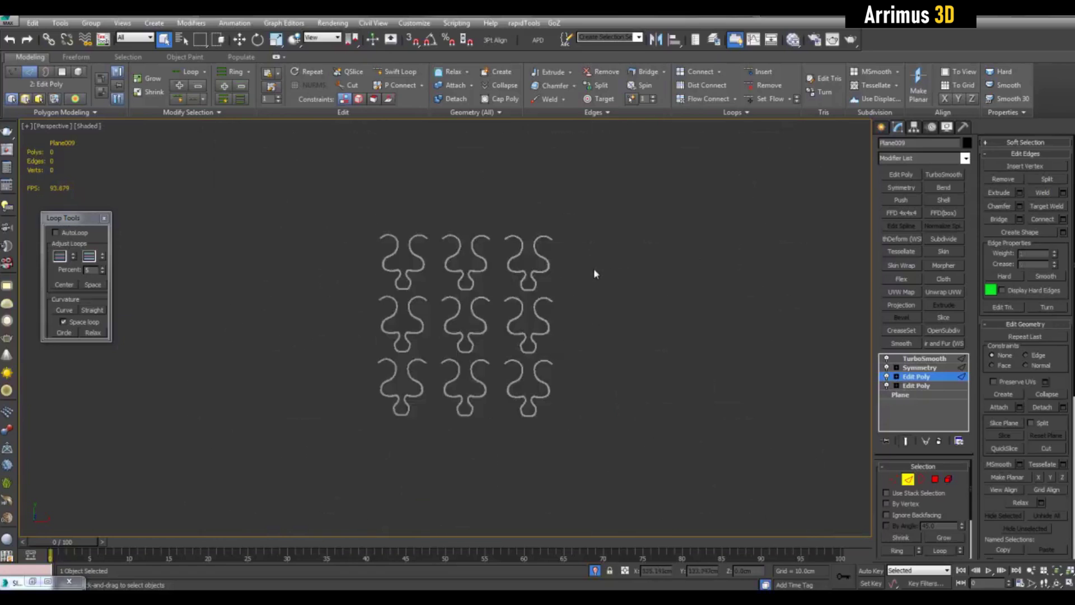
pyautogui.scroll(2, 593, 267)
pyautogui.scroll(4, 580, 261)
pyautogui.moveTo(581, 250); pyautogui.dragTo(569, 336, button='middle')
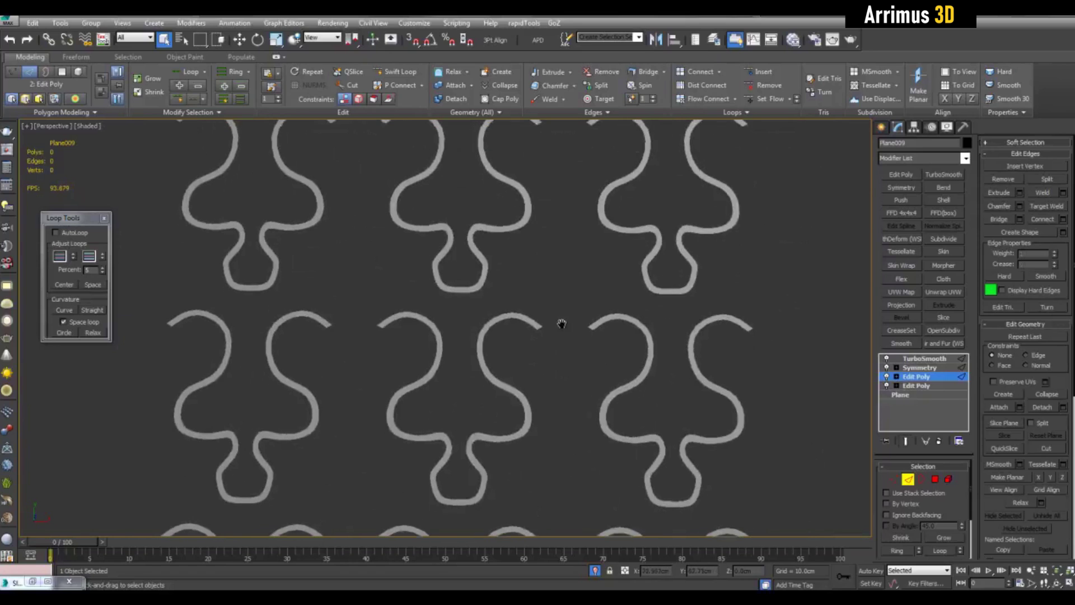
pyautogui.scroll(2, 562, 322)
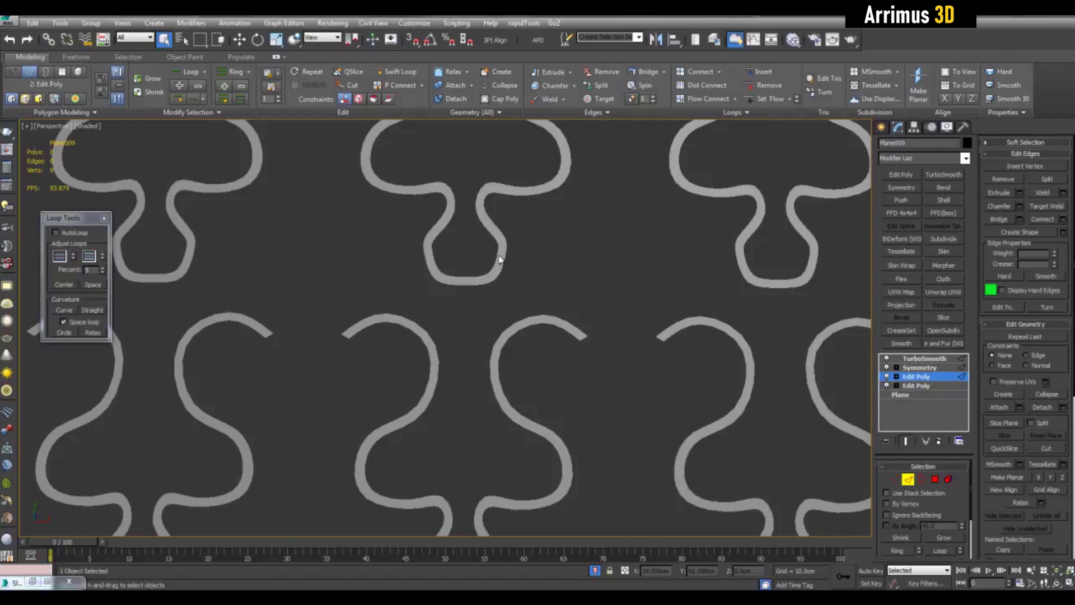
pyautogui.press('F4')
pyautogui.hotkey('ctrl', 'e')
pyautogui.scroll(3, 530, 288)
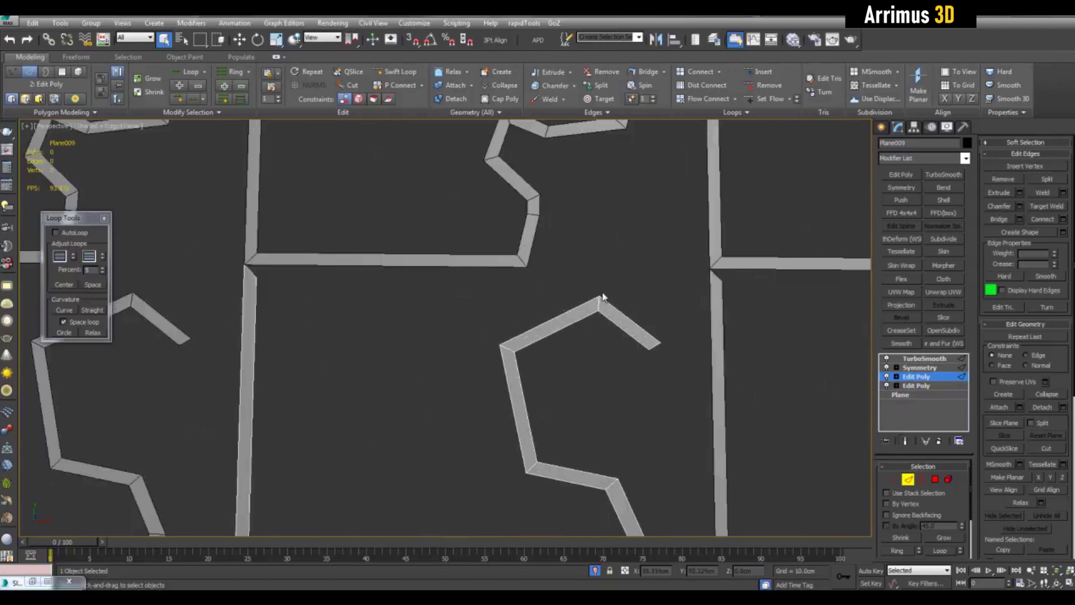
# Delete the hook's sloping end segment and move the strip's open end edge up and inward, adjusting its angle.
pyautogui.press('Delete')
pyautogui.moveTo(647, 306); pyautogui.dragTo(641, 309, button='middle')
pyautogui.hotkey('ctrl', 'e')
pyautogui.hotkey('ctrl', 'e')
pyautogui.scroll(3, 608, 314)
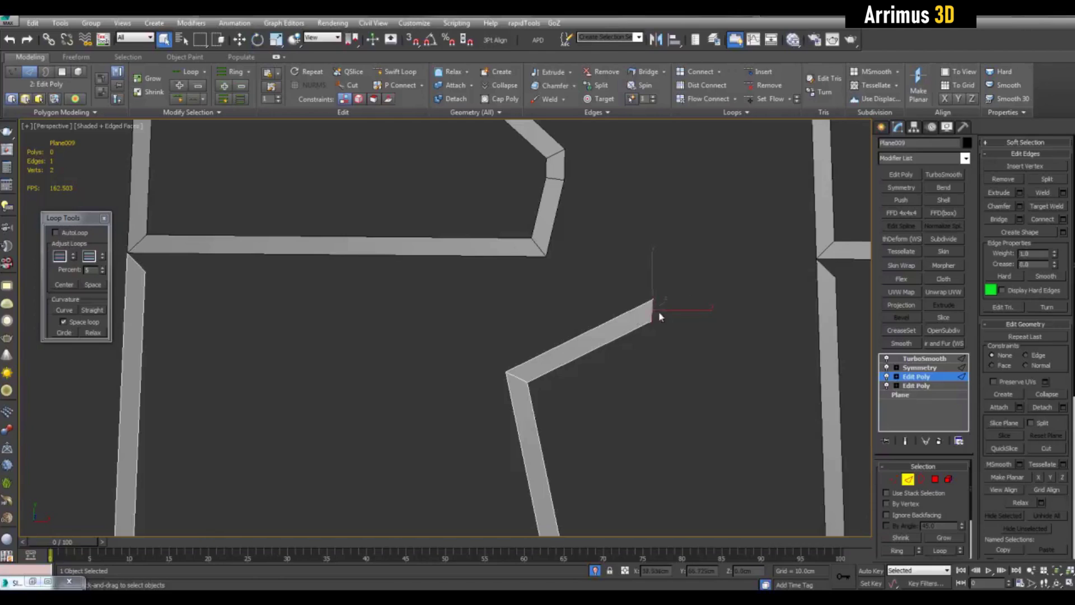
pyautogui.press('e')
pyautogui.press('w')
pyautogui.hotkey('ctrl', 'e')
pyautogui.moveTo(668, 290); pyautogui.dragTo(596, 221)
# Extend a new segment upward from the strip's open end and rotate its end edge to follow the curve.
pyautogui.press('e')
pyautogui.press('w')
pyautogui.hotkey('ctrl', 'e')
pyautogui.hotkey('ctrl', 'e')
pyautogui.moveTo(593, 318); pyautogui.dragTo(602, 255)
pyautogui.press('e')
pyautogui.press('w')
pyautogui.hotkey('ctrl', 'e')
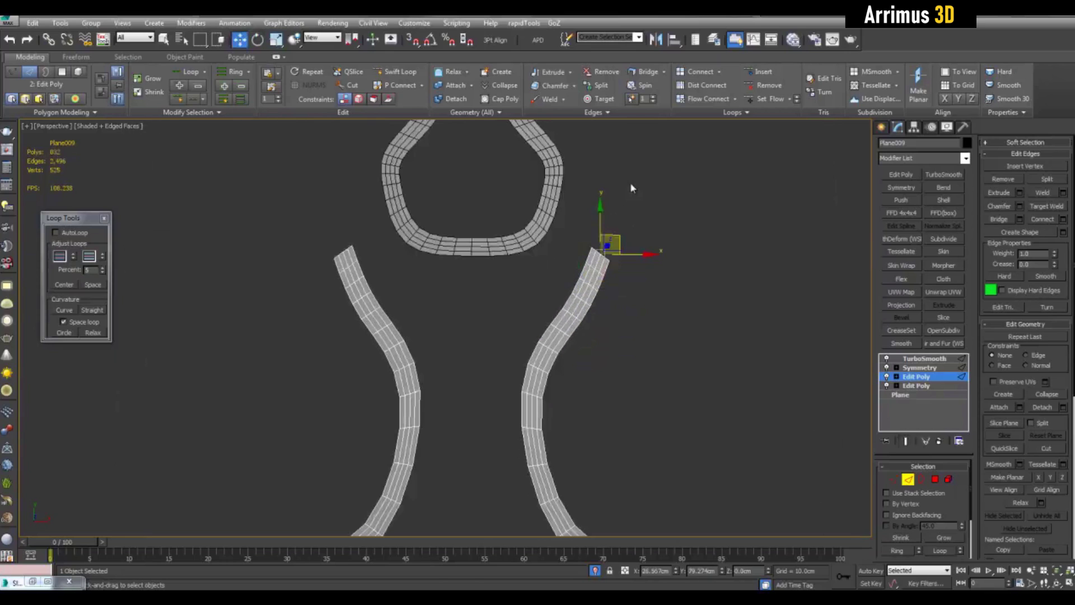
pyautogui.press('z')
pyautogui.scroll(3, 560, 292)
pyautogui.press('e')
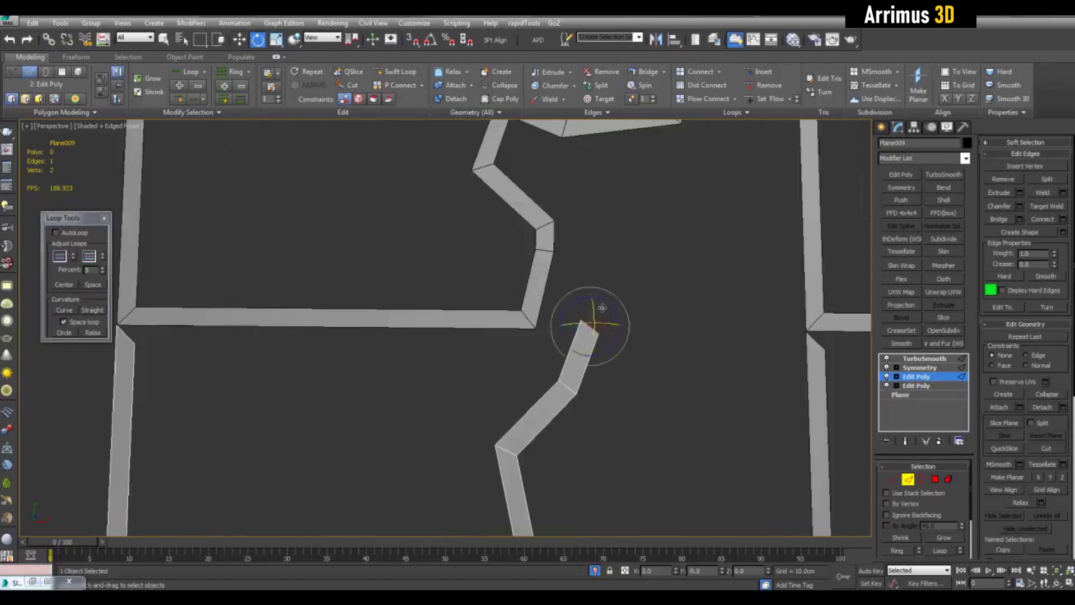
# Extend the strip's tip with another short segment and angle it toward the end of the neighbouring tile's strip.
pyautogui.press('w')
pyautogui.hotkey('ctrl', 'e')
pyautogui.moveTo(599, 314); pyautogui.dragTo(601, 287)
pyautogui.press('e')
pyautogui.press('w')
pyautogui.press('e')
pyautogui.press('w')
pyautogui.press('q')
pyautogui.click(612, 365)
pyautogui.scroll(-3, 612, 364)
pyautogui.hotkey('ctrl', 'e')
# Delete the straight vertical and horizontal border segments, keeping only the curved strip.
pyautogui.scroll(3, 602, 341)
pyautogui.scroll(-5, 597, 329)
pyautogui.moveTo(598, 328); pyautogui.dragTo(598, 242, button='middle')
pyautogui.scroll(-2, 338, 193)
pyautogui.moveTo(379, 381); pyautogui.dragTo(380, 383)
pyautogui.press('Delete')
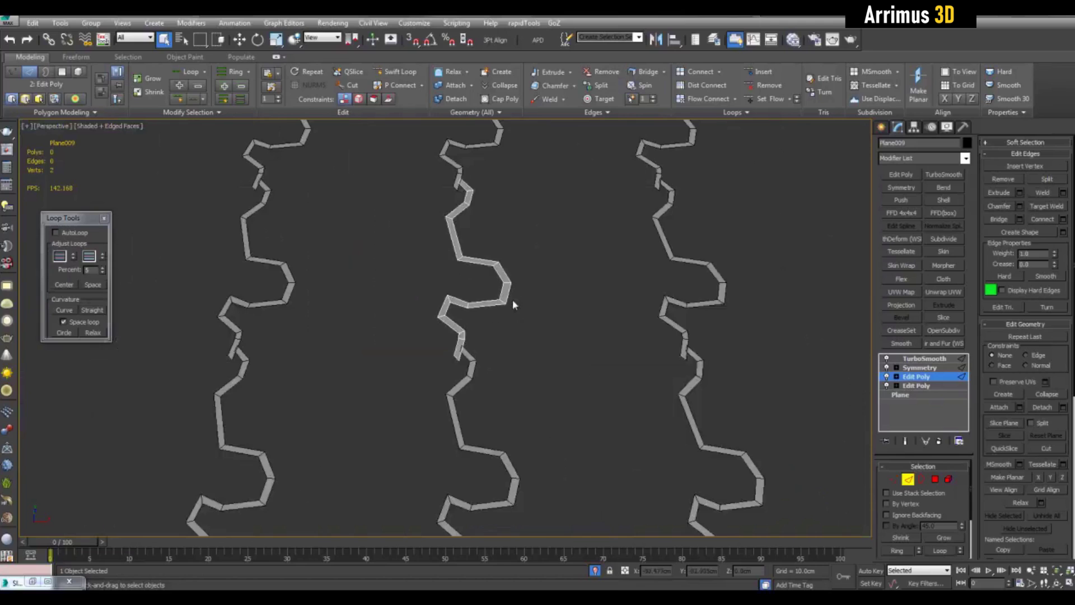
# Collapse the two Edit Poly modifiers into the base Editable Poly, keeping Symmetry and TurboSmooth, and return to edge editing.
pyautogui.scroll(5, 512, 299)
pyautogui.moveTo(537, 304); pyautogui.dragTo(576, 363, button='middle')
pyautogui.click(900, 387)
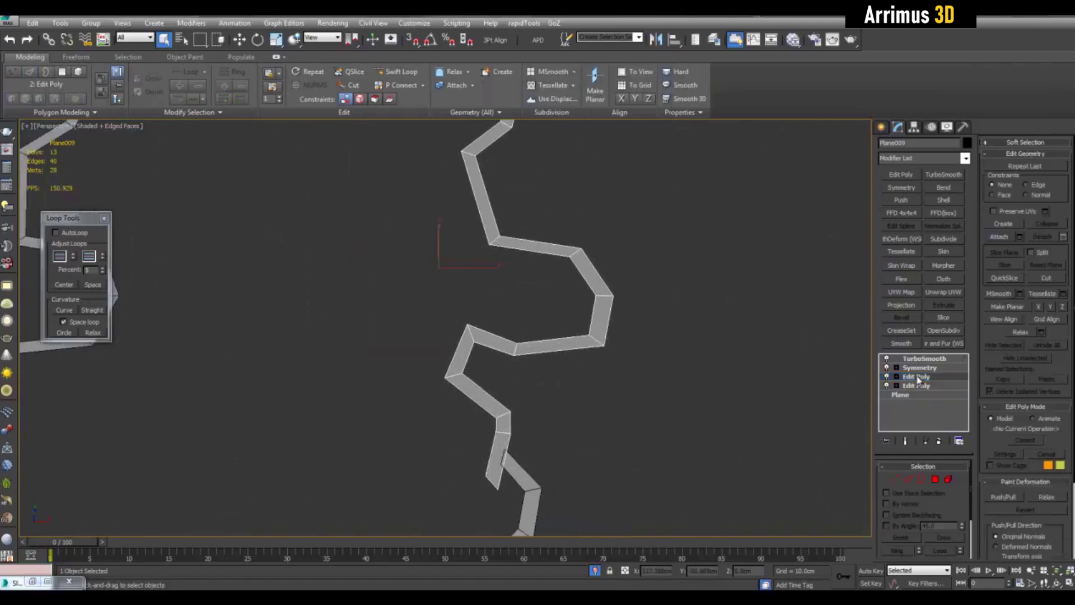
pyautogui.rightClick(919, 376)
pyautogui.click(952, 241)
pyautogui.click(913, 376)
pyautogui.moveTo(638, 275); pyautogui.dragTo(654, 300, button='middle')
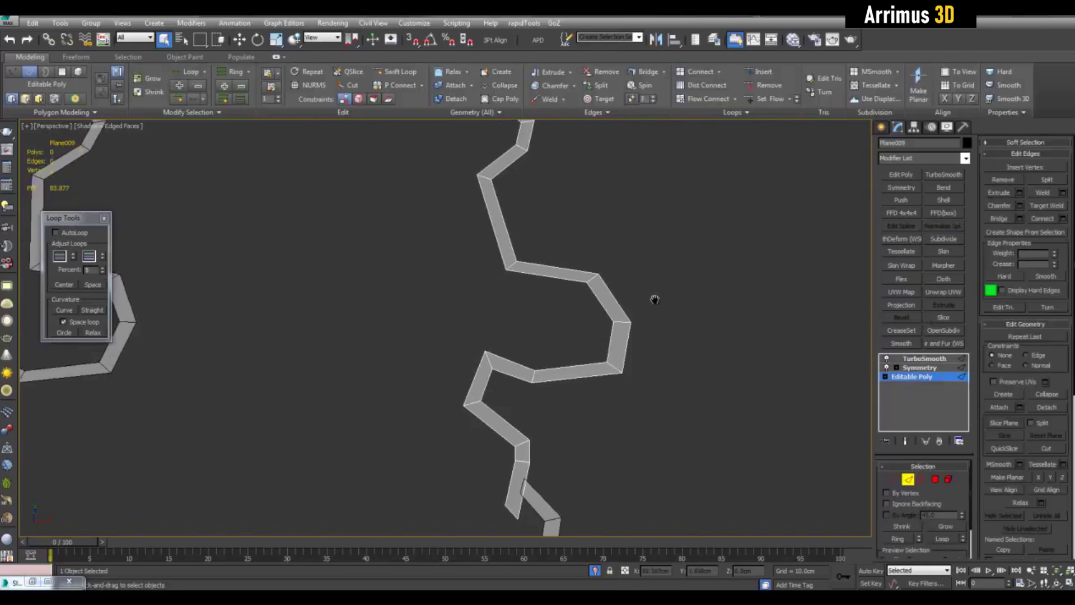
# Select the edge loop along one side of the strip and extend the border by 5.0 cm with straightened corners.
pyautogui.doubleClick(594, 299)
pyautogui.hotkey('ctrl', 'e')
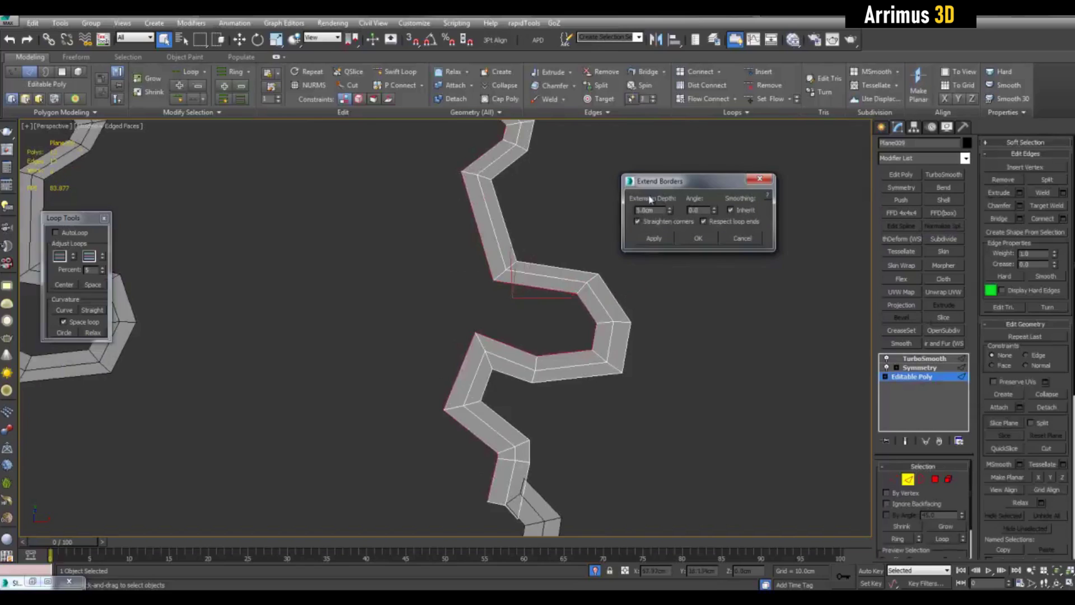
pyautogui.scroll(-3, 509, 290)
pyautogui.click(705, 241)
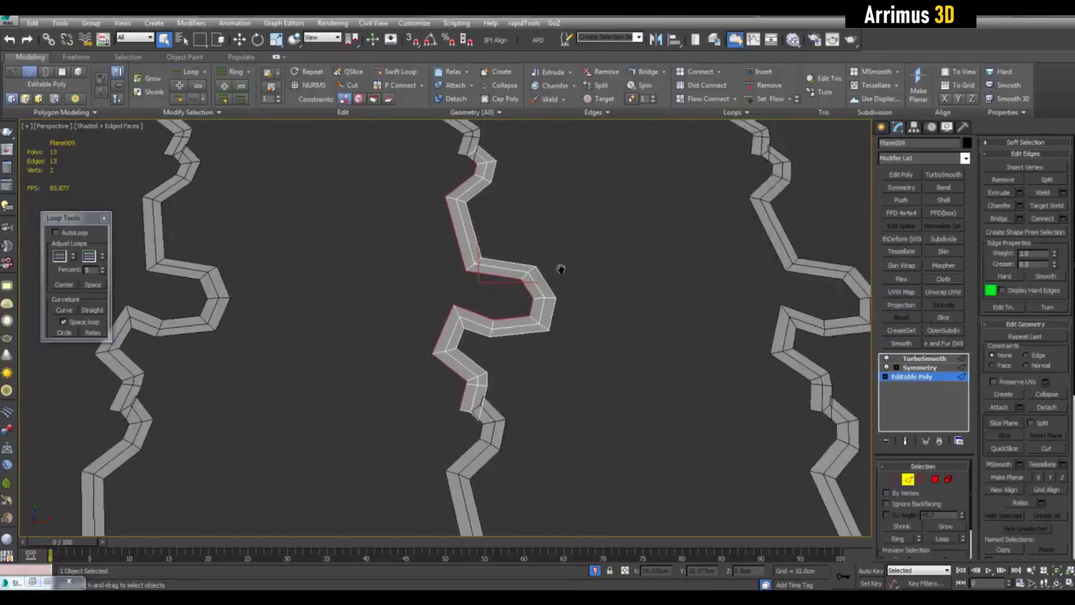
# Raise the edge loop along the strip's centre to form a rounded tube profile and check the smoothed shading from an angle.
pyautogui.scroll(3, 577, 271)
pyautogui.press('w')
pyautogui.scroll(-5, 554, 292)
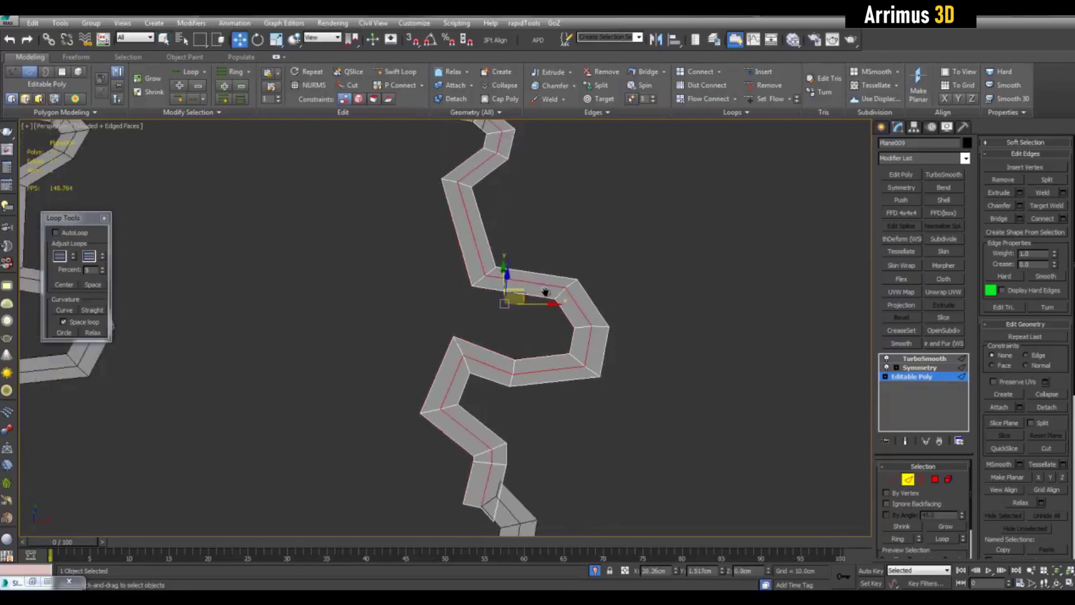
pyautogui.press('F4')
pyautogui.scroll(6, 506, 268)
pyautogui.moveTo(506, 268); pyautogui.dragTo(507, 270)
pyautogui.press('2')
pyautogui.press('q')
pyautogui.keyDown('alt'); pyautogui.moveTo(616, 274); pyautogui.dragTo(623, 338, button='middle'); pyautogui.keyUp('alt')
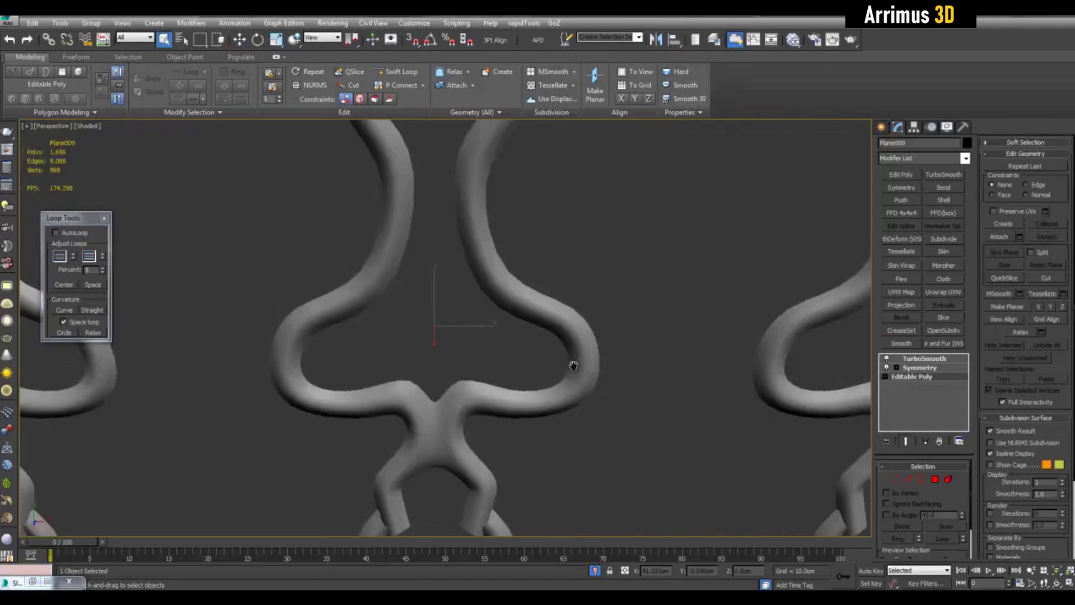
# Adjust the vertices at the strip's lower end and around its outer bend to clean up the tube's shape.
pyautogui.scroll(-3, 579, 330)
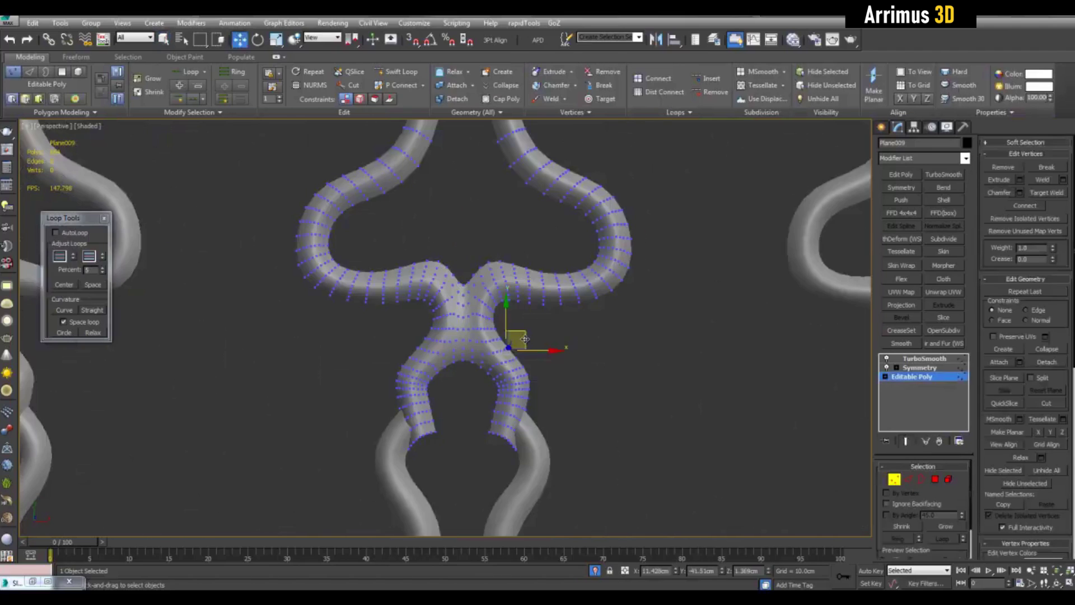
pyautogui.moveTo(511, 336); pyautogui.dragTo(516, 341)
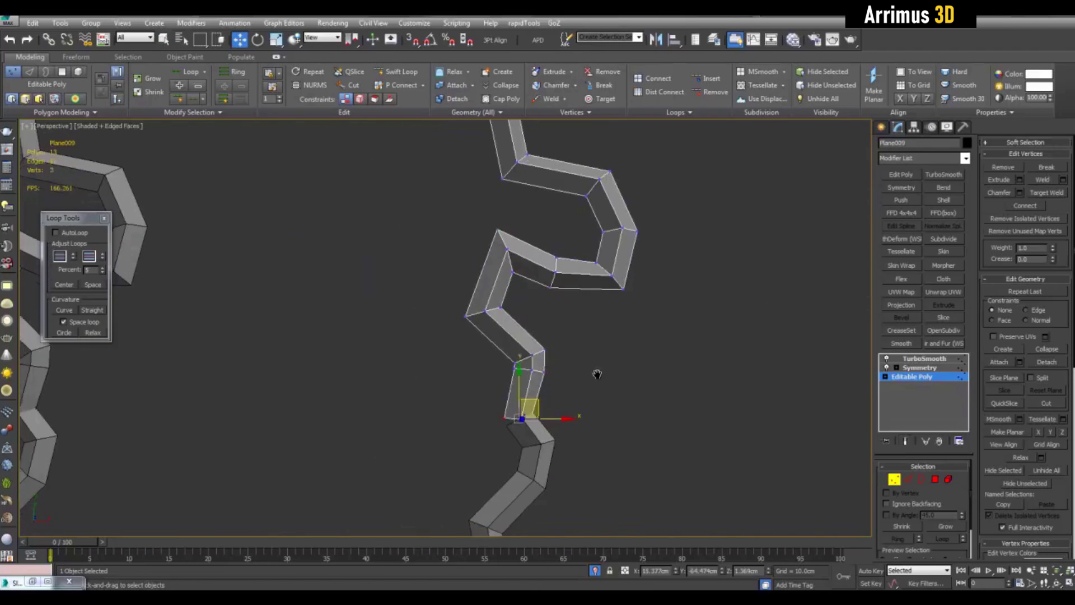
pyautogui.press('2')
pyautogui.scroll(3, 595, 371)
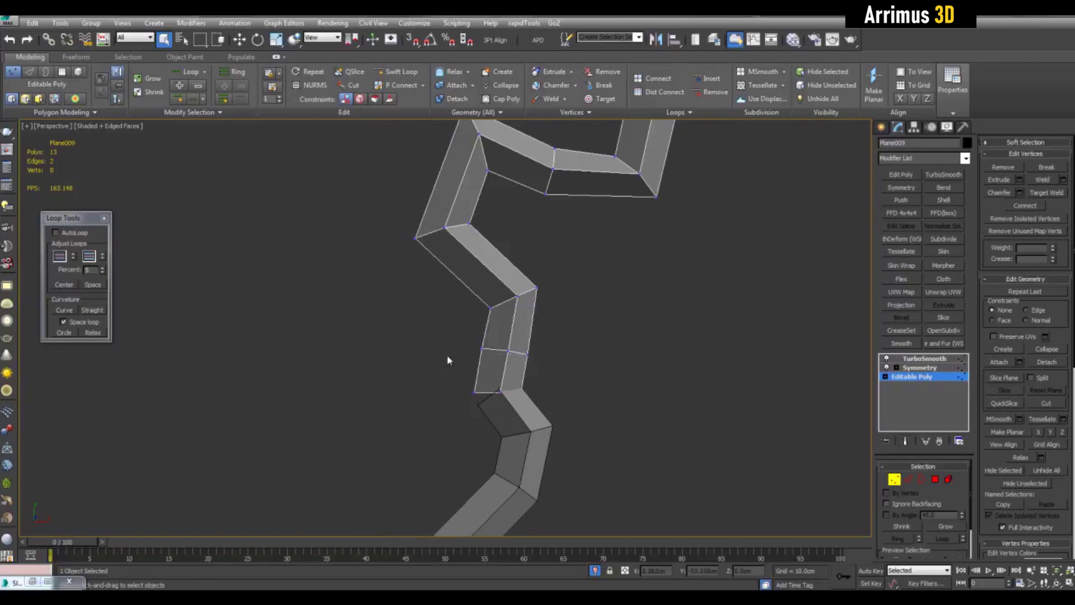
pyautogui.click(504, 382)
pyautogui.press('w')
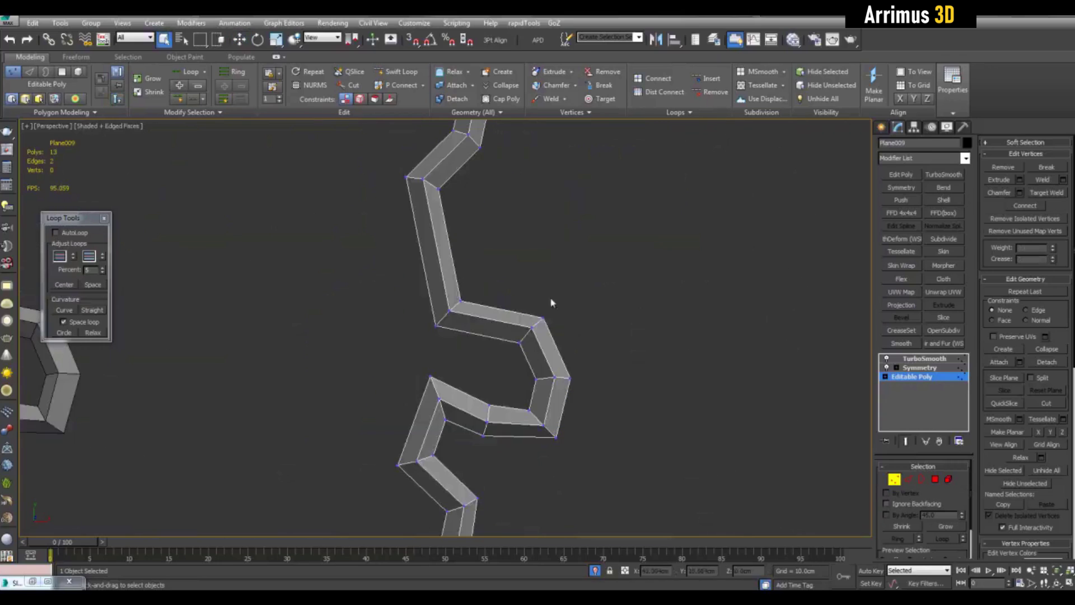
pyautogui.moveTo(560, 356); pyautogui.dragTo(560, 356)
pyautogui.press('w')
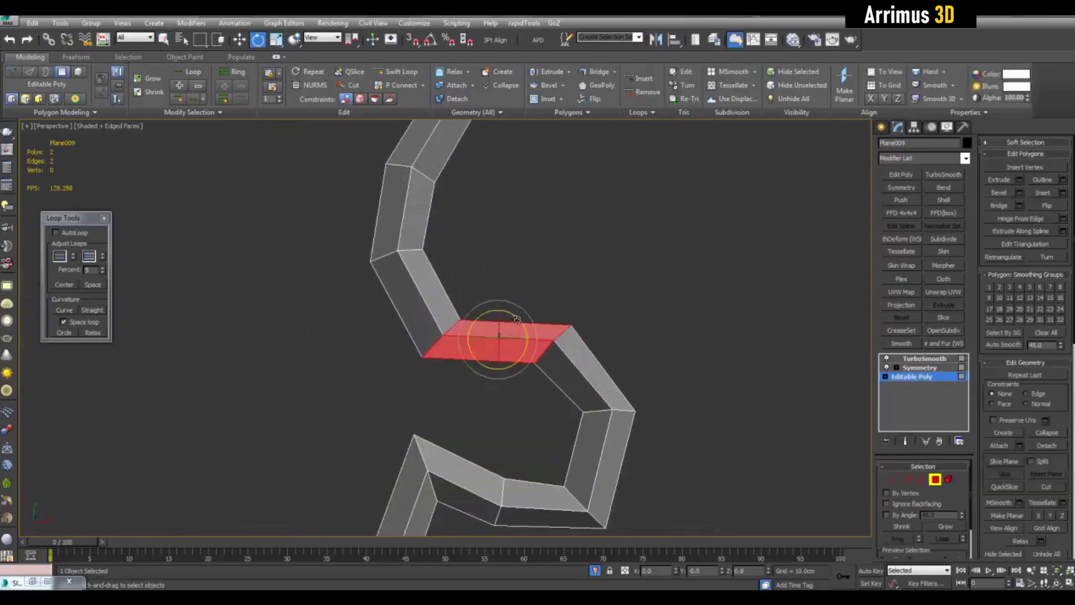
# Clone the two polygons above the outer bend, then rotate and place the copy as a branch rising from the bend.
pyautogui.press('w')
pyautogui.keyDown('shift'); pyautogui.moveTo(510, 325); pyautogui.dragTo(590, 262); pyautogui.keyUp('shift')
pyautogui.click(580, 291)
pyautogui.press('2')
pyautogui.click(532, 265)
pyautogui.keyDown('ctrl'); pyautogui.click(515, 280); pyautogui.keyUp('ctrl')
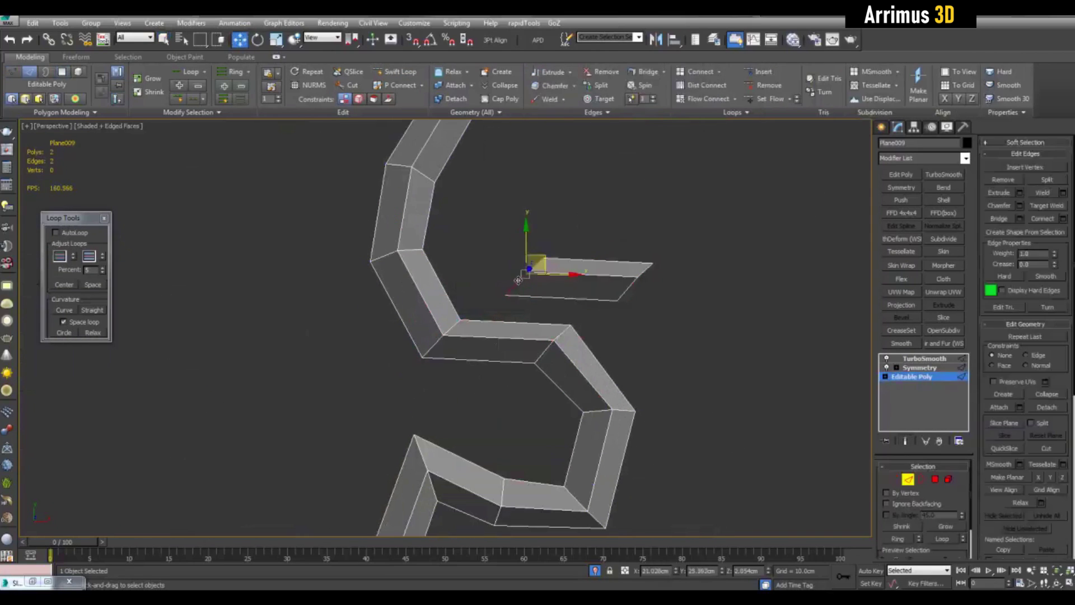
pyautogui.keyDown('ctrl'); pyautogui.click(626, 293); pyautogui.keyUp('ctrl')
pyautogui.press('e')
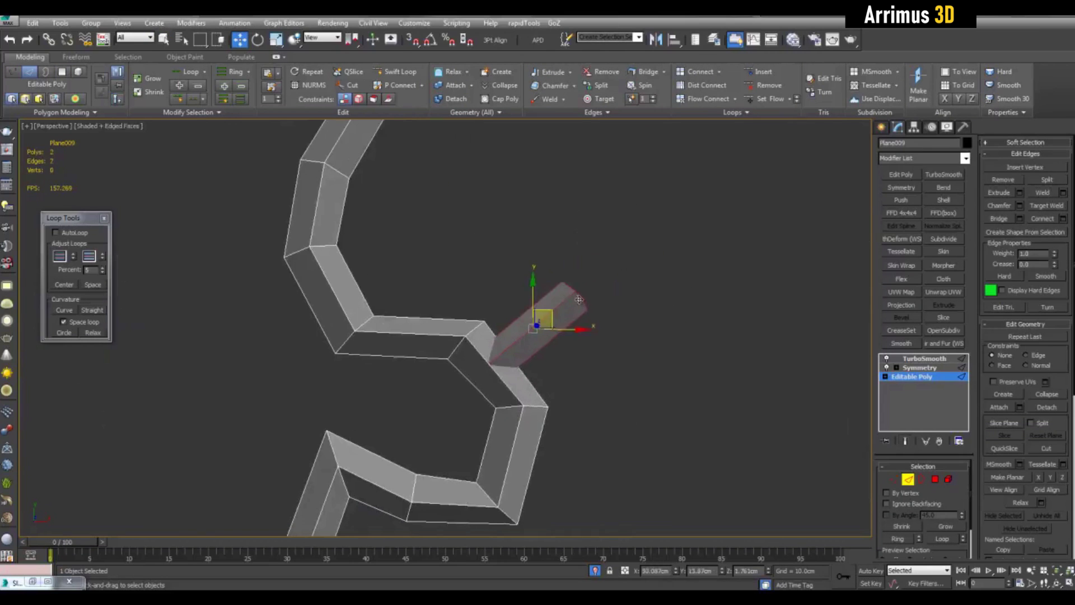
# Extend the branch's free end with a second segment, rotated and moved to meet its mirrored copy as an arch.
pyautogui.press('e')
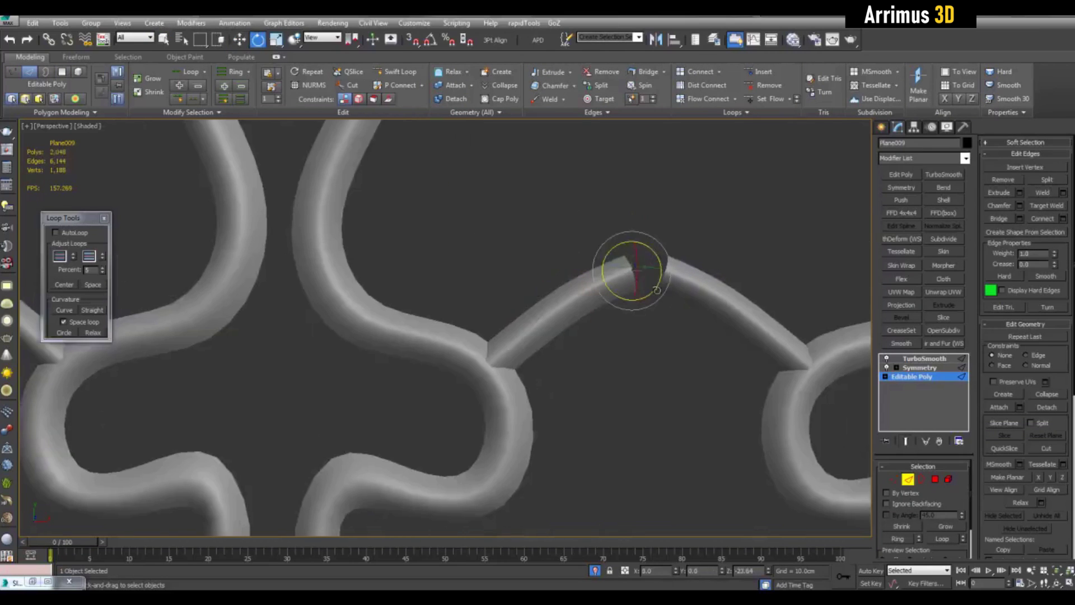
pyautogui.press('w')
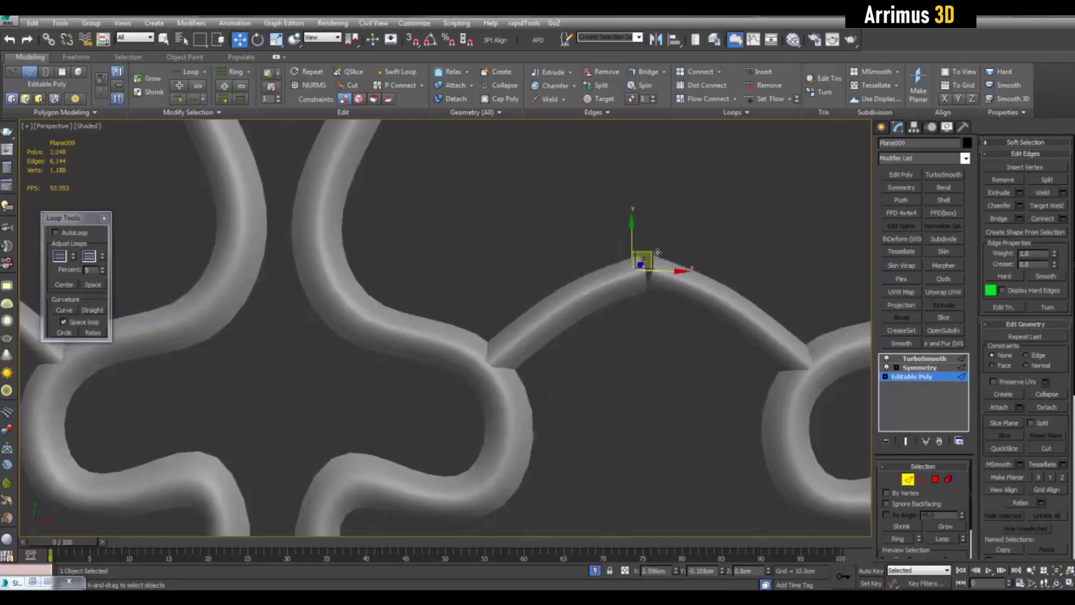
pyautogui.press('F4')
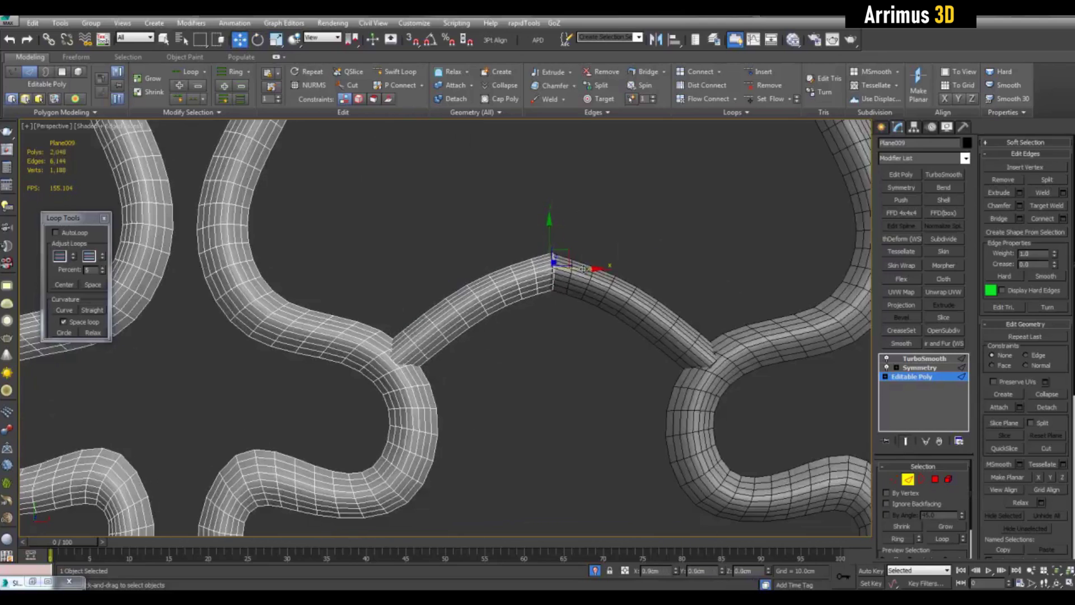
pyautogui.press('q')
pyautogui.scroll(-5, 594, 314)
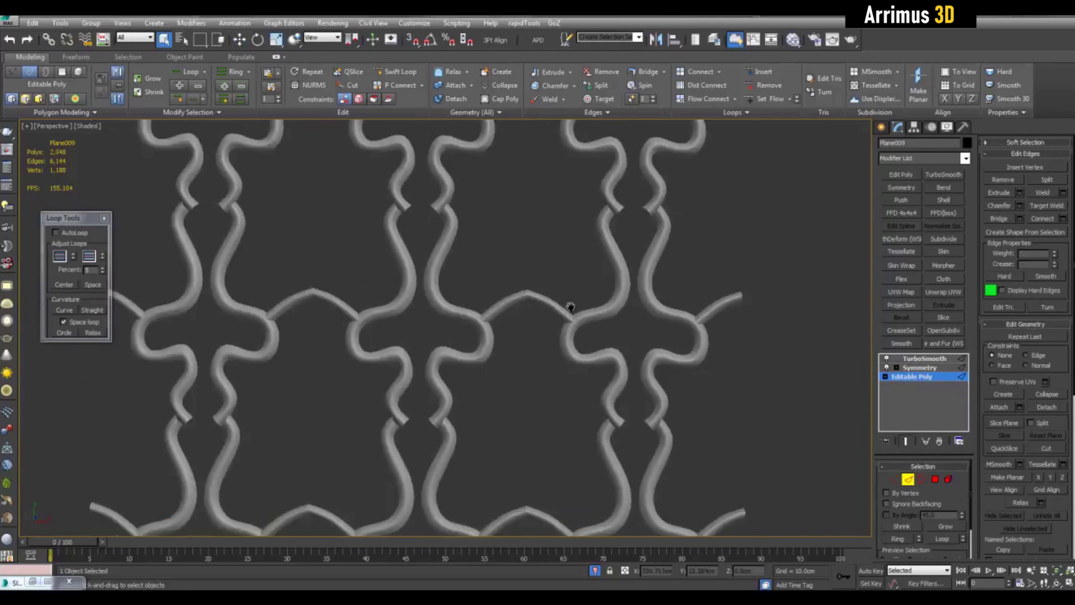
pyautogui.scroll(5, 594, 314)
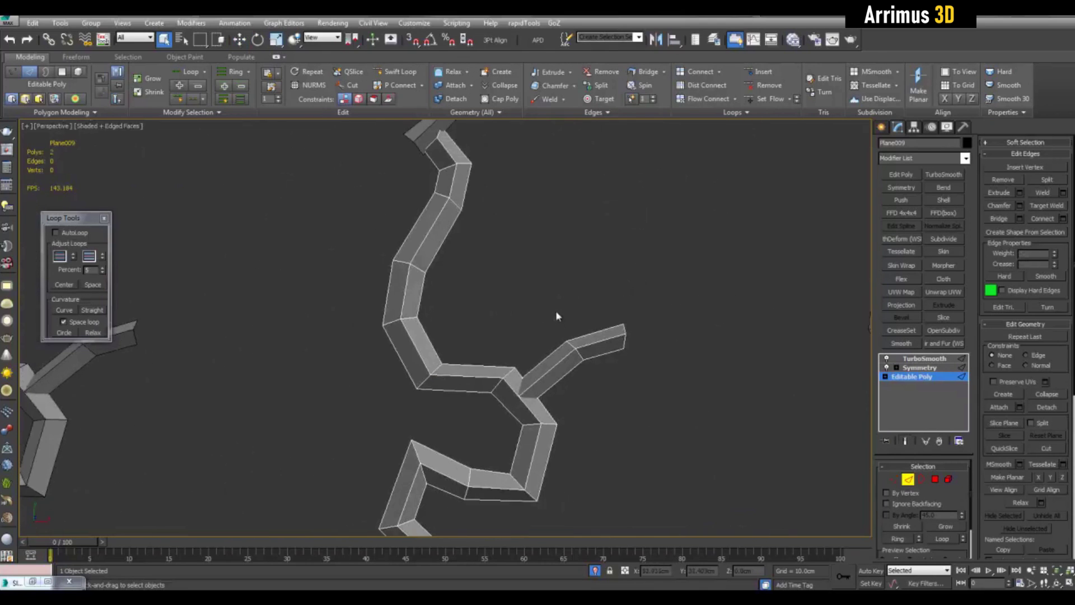
# Clone the arch's branch polygons, then rotate and move the copy to stand upright on the arch.
pyautogui.press('4')
pyautogui.click(581, 350)
pyautogui.press('w')
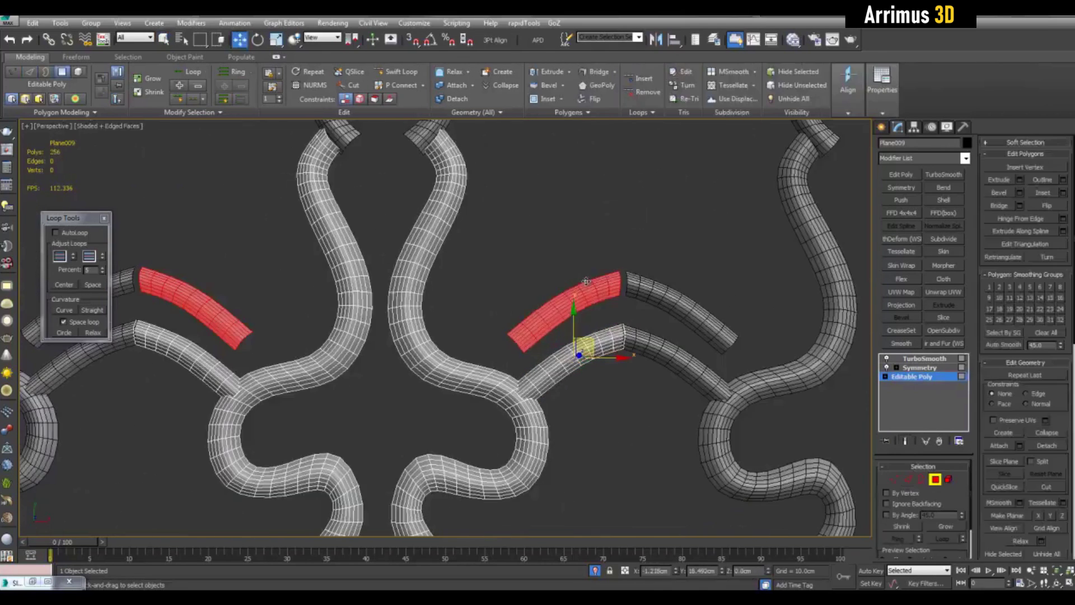
pyautogui.keyDown('shift'); pyautogui.moveTo(586, 281); pyautogui.dragTo(581, 284); pyautogui.keyUp('shift')
pyautogui.press('Return')
pyautogui.press('e')
pyautogui.press('w')
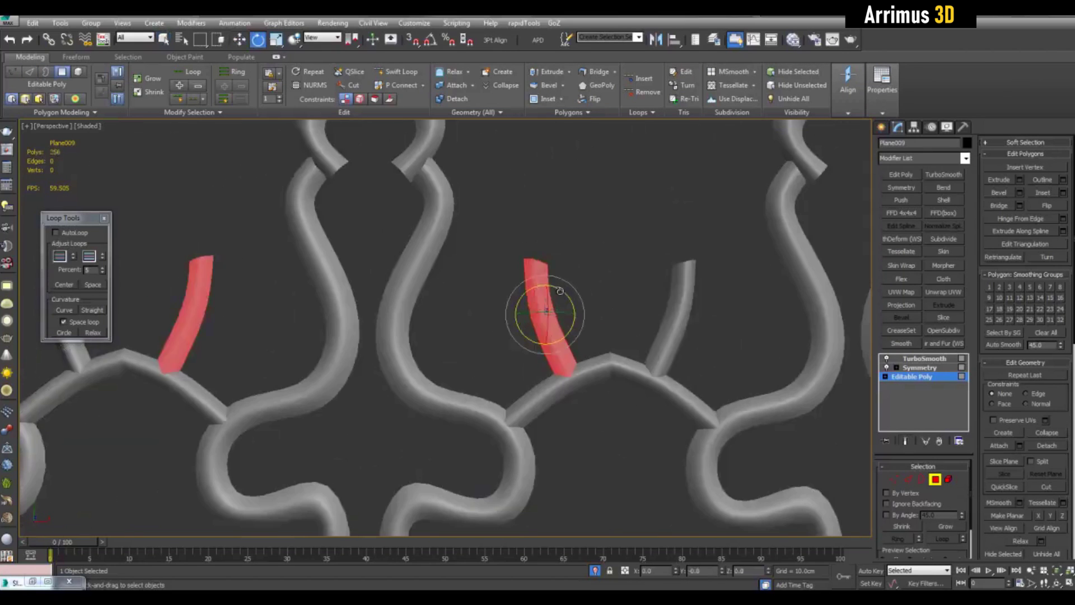
pyautogui.moveTo(560, 291)
pyautogui.mouseDown()
pyautogui.moveTo(551, 305)
pyautogui.moveTo(560, 296)
pyautogui.mouseUp()
pyautogui.press('w')
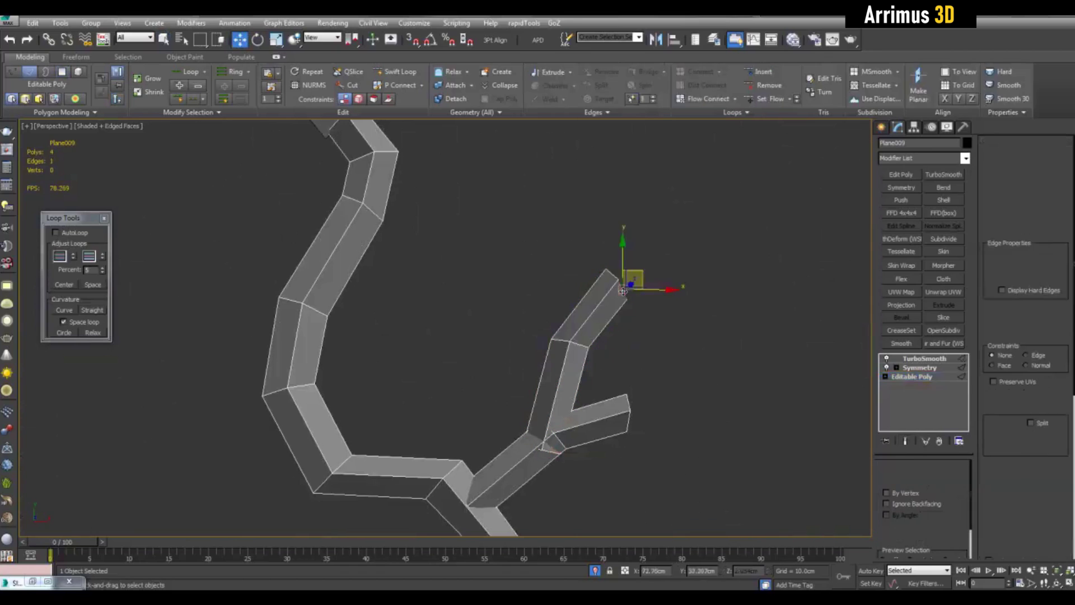
# Extend the upright branch's top end edges and rotate them to meet the mirrored half in a pointed arch.
pyautogui.press('2')
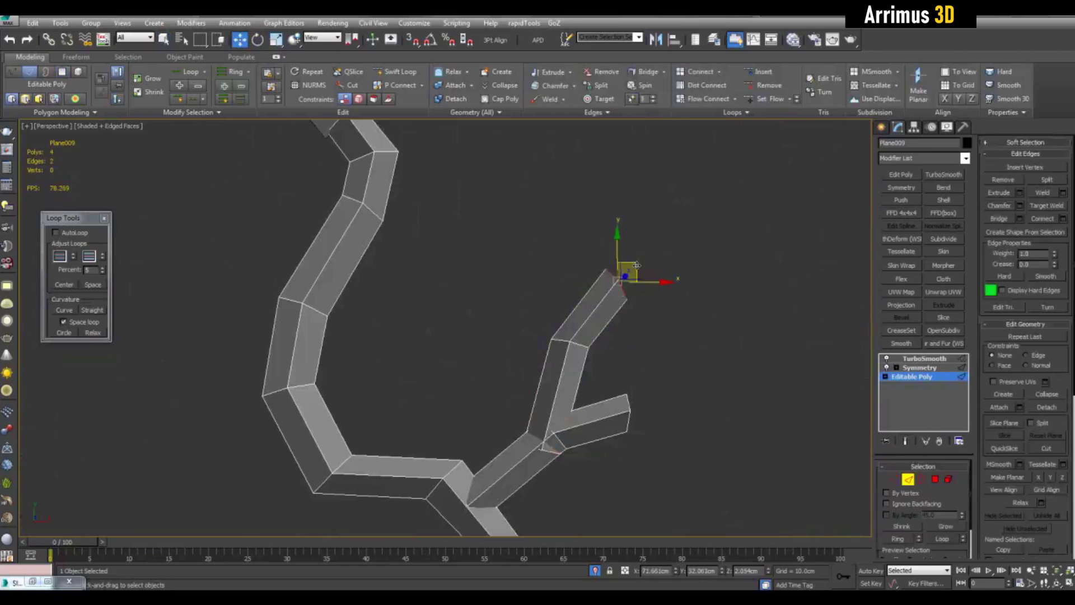
pyautogui.click(616, 273)
pyautogui.press('e')
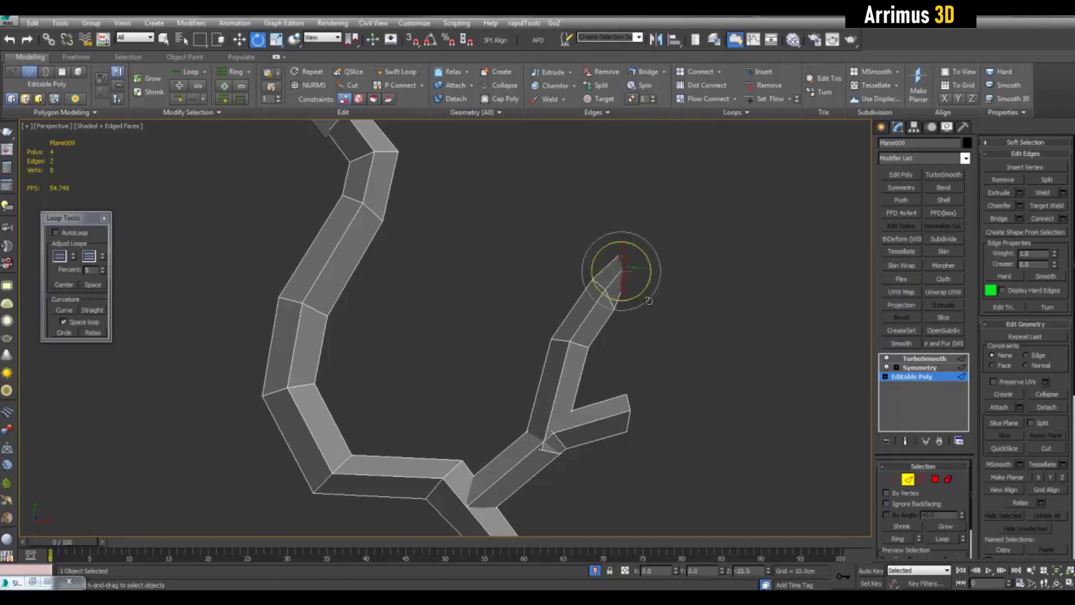
pyautogui.press('w')
pyautogui.hotkey('ctrl', 'q')
pyautogui.hotkey('ctrl', 'q')
# Reposition the edges at the pointed arch's upper bend to even out its curve.
pyautogui.press('q')
pyautogui.doubleClick(609, 296)
pyautogui.press('w')
pyautogui.hotkey('ctrl', 'q')
pyautogui.moveTo(611, 286); pyautogui.dragTo(612, 284)
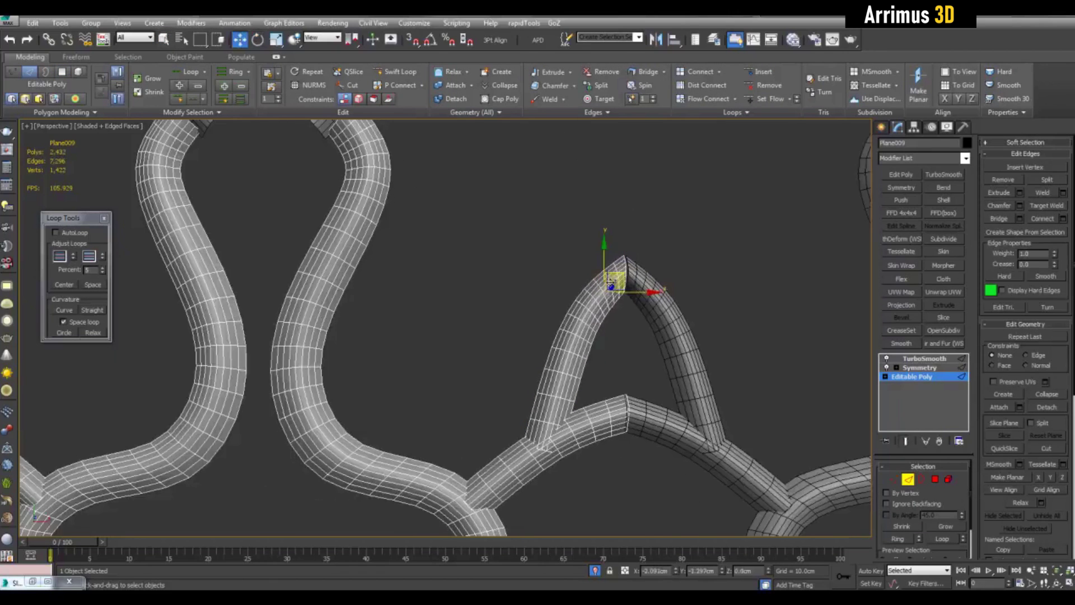
pyautogui.hotkey('ctrl', 'q')
pyautogui.hotkey('ctrl', 'q')
pyautogui.click(620, 336)
pyautogui.press('q')
pyautogui.hotkey('ctrl', 'q')
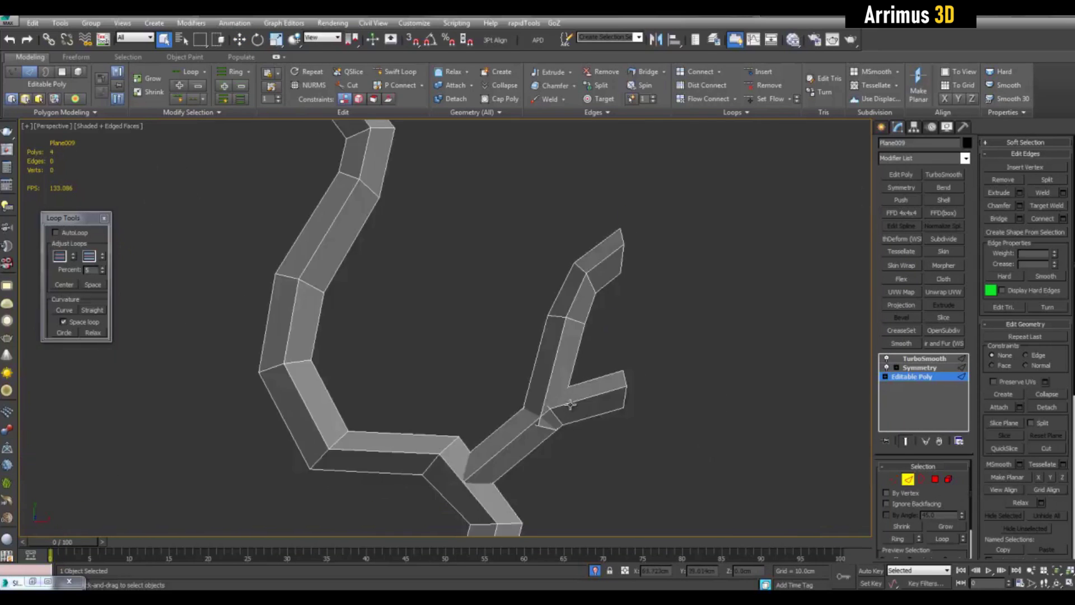
# Nudge the edge where the upright branch joins the lower arch, and check the smoothed tiled pattern.
pyautogui.click(569, 404)
pyautogui.press('w')
pyautogui.hotkey('ctrl', 'q')
pyautogui.scroll(3, 577, 395)
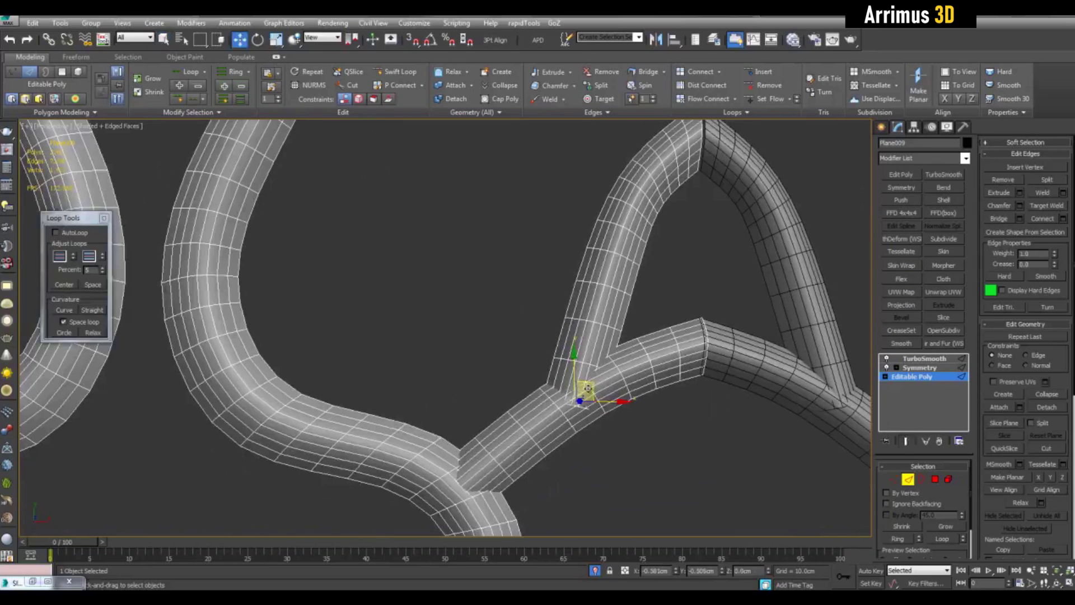
pyautogui.hotkey('ctrl', 'q')
pyautogui.scroll(-2, 642, 420)
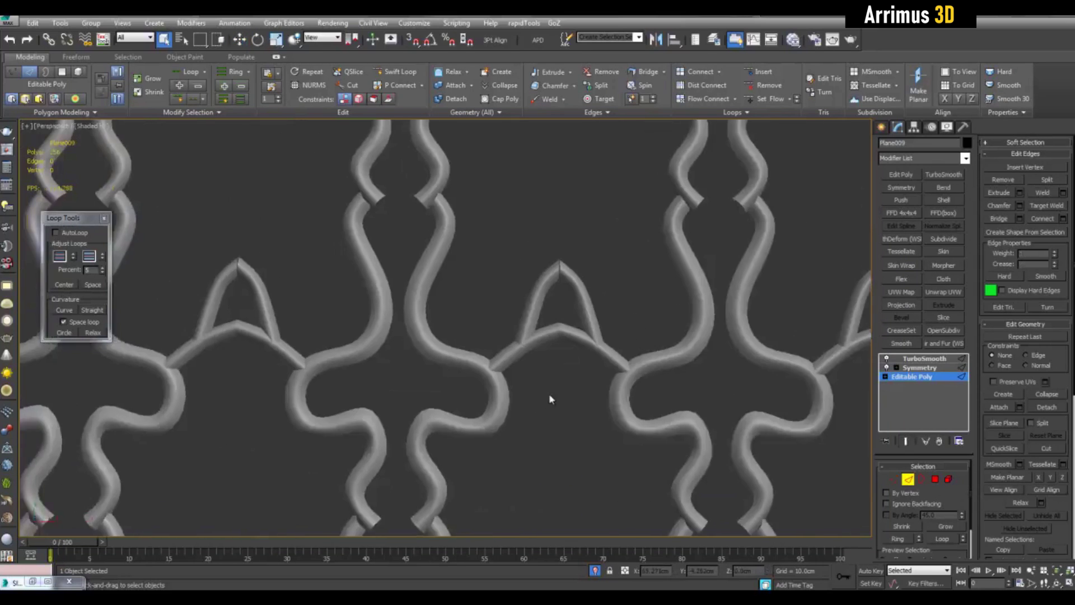
pyautogui.scroll(-3, 555, 368)
pyautogui.press('q')
pyautogui.click(555, 368)
pyautogui.scroll(5, 594, 380)
pyautogui.moveTo(577, 359); pyautogui.dragTo(594, 381, button='middle')
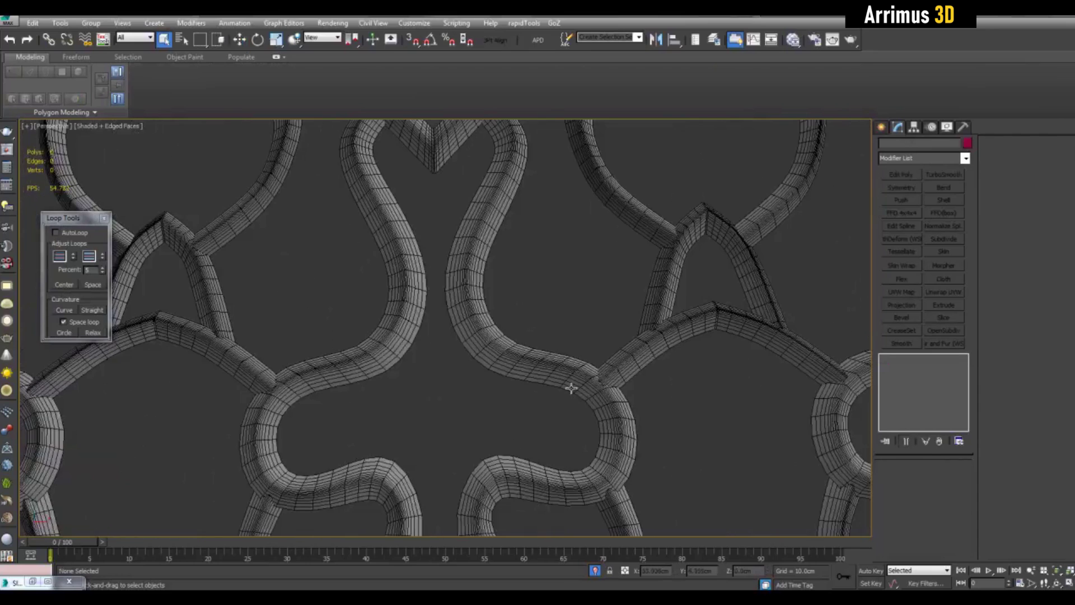
pyautogui.click(596, 387)
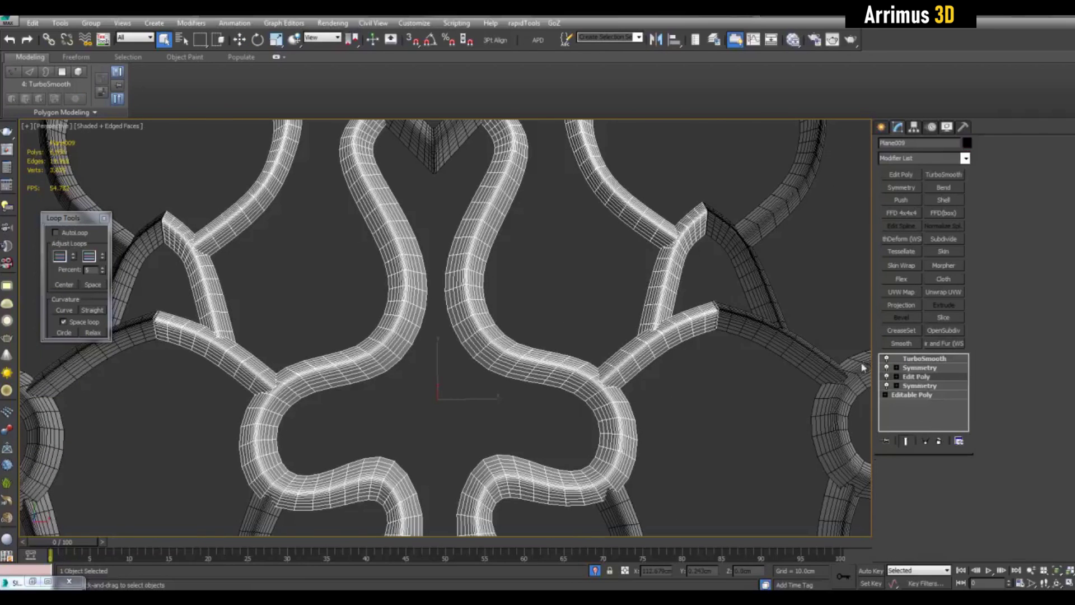
pyautogui.click(916, 376)
pyautogui.scroll(5, 560, 330)
pyautogui.moveTo(499, 277); pyautogui.dragTo(487, 350, button='middle')
pyautogui.press('2')
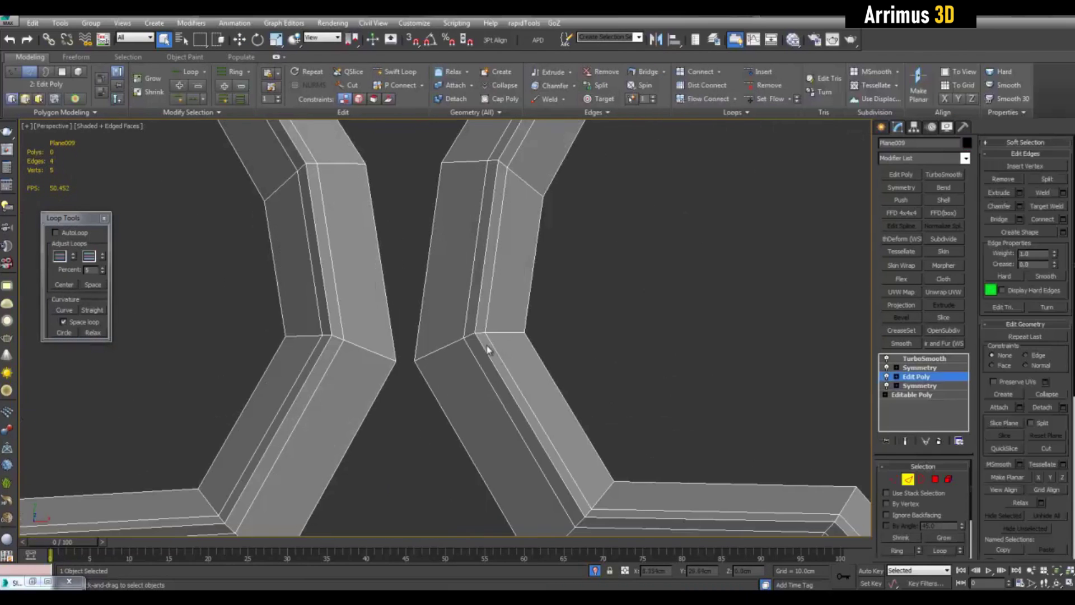
pyautogui.doubleClick(482, 346)
pyautogui.click(1019, 192)
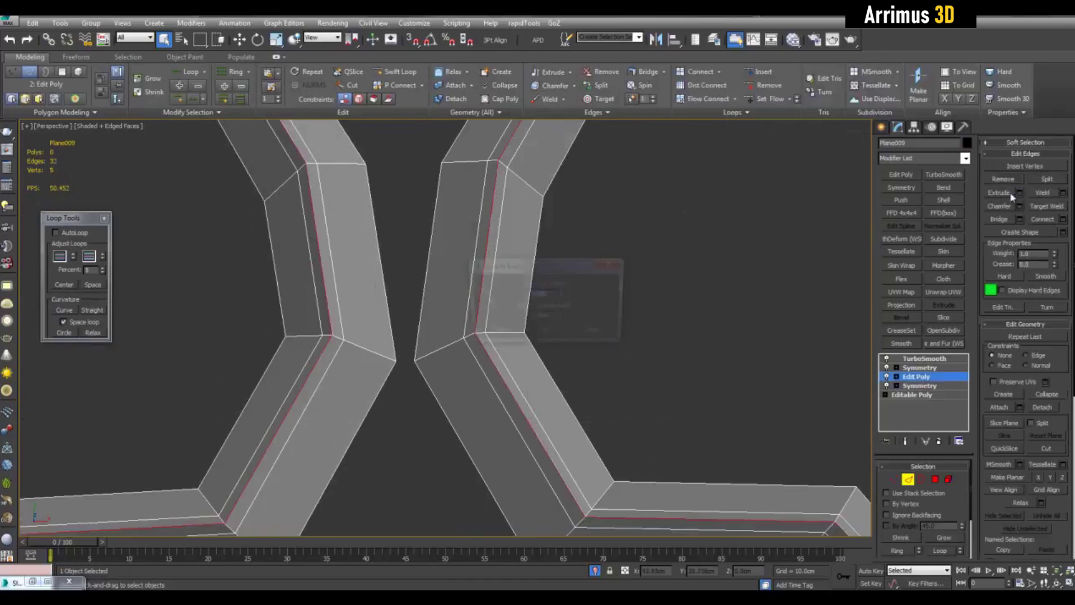
pyautogui.moveTo(561, 275); pyautogui.dragTo(590, 334)
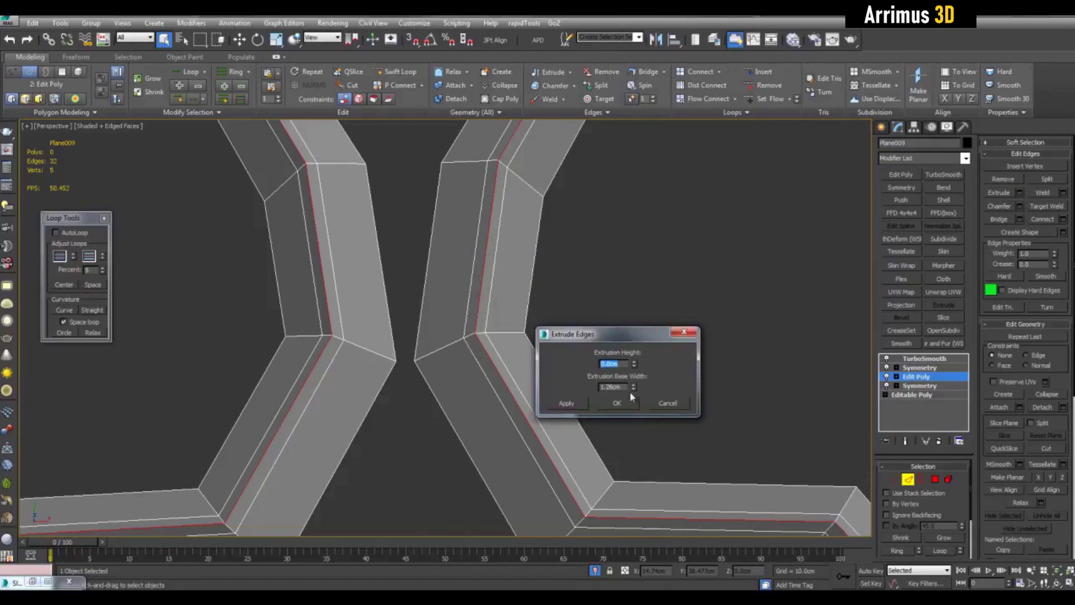
pyautogui.moveTo(633, 388); pyautogui.dragTo(646, 417)
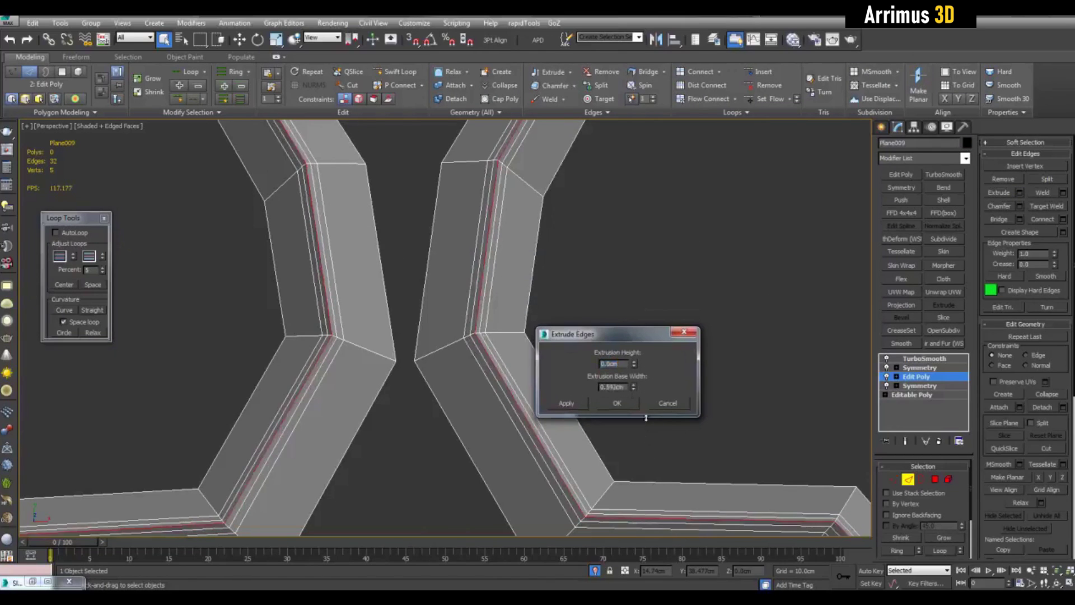
pyautogui.click(672, 403)
# Examine the arch's peak and branch junction, comparing the smoothed surface with edged faces on and off.
pyautogui.scroll(-6, 661, 370)
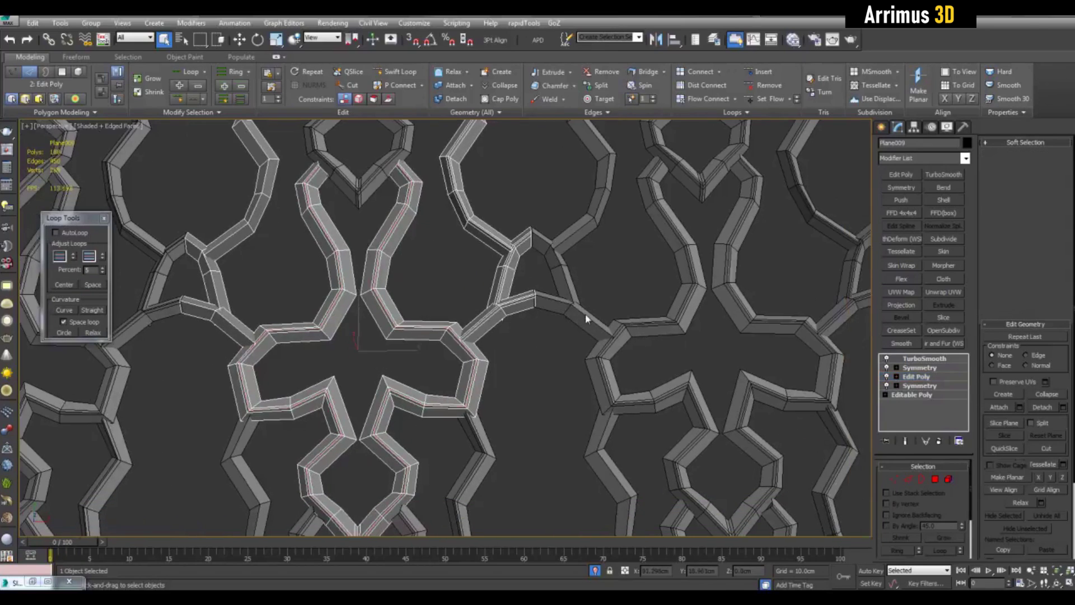
pyautogui.press('2')
pyautogui.scroll(5, 554, 313)
pyautogui.press('F4')
pyautogui.scroll(4, 515, 345)
pyautogui.press('F4')
pyautogui.press('F4')
pyautogui.press('F4')
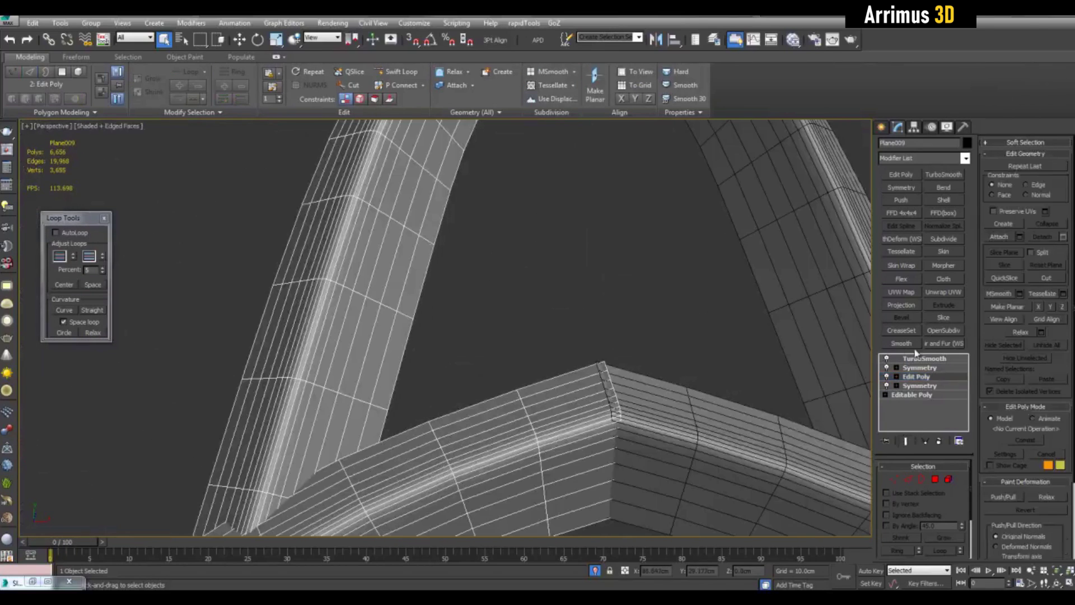
# Delete the TurboSmooth modifier from the instanced tiles.
pyautogui.click(918, 357)
pyautogui.rightClick(921, 358)
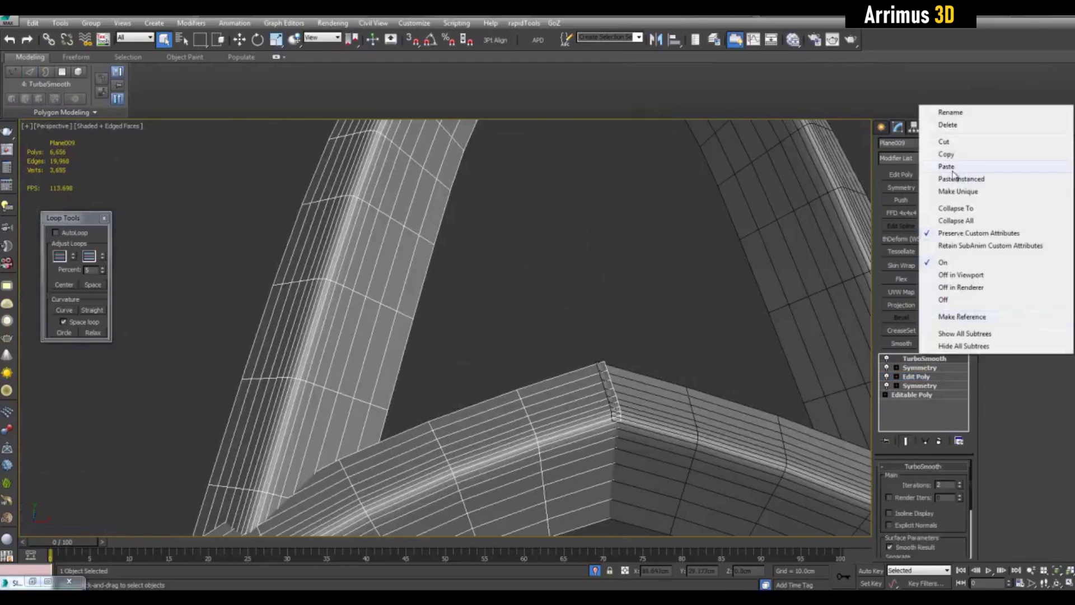
pyautogui.click(948, 126)
pyautogui.scroll(-8, 574, 341)
pyautogui.scroll(2, 585, 316)
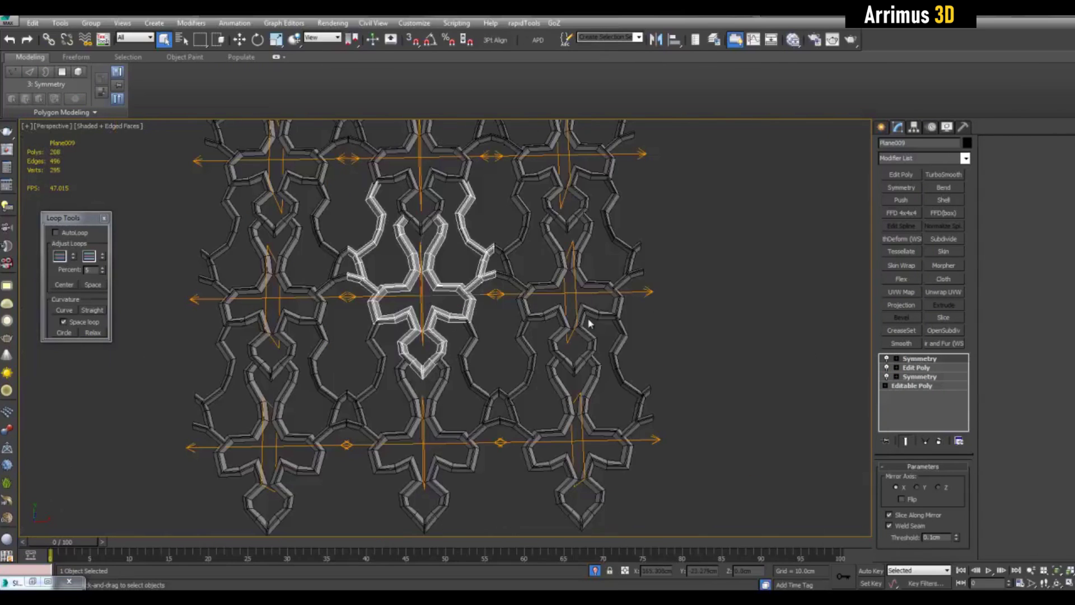
# Make all the pattern tiles unique with respect to each other.
pyautogui.hotkey('ctrl', 'a')
pyautogui.click(925, 441)
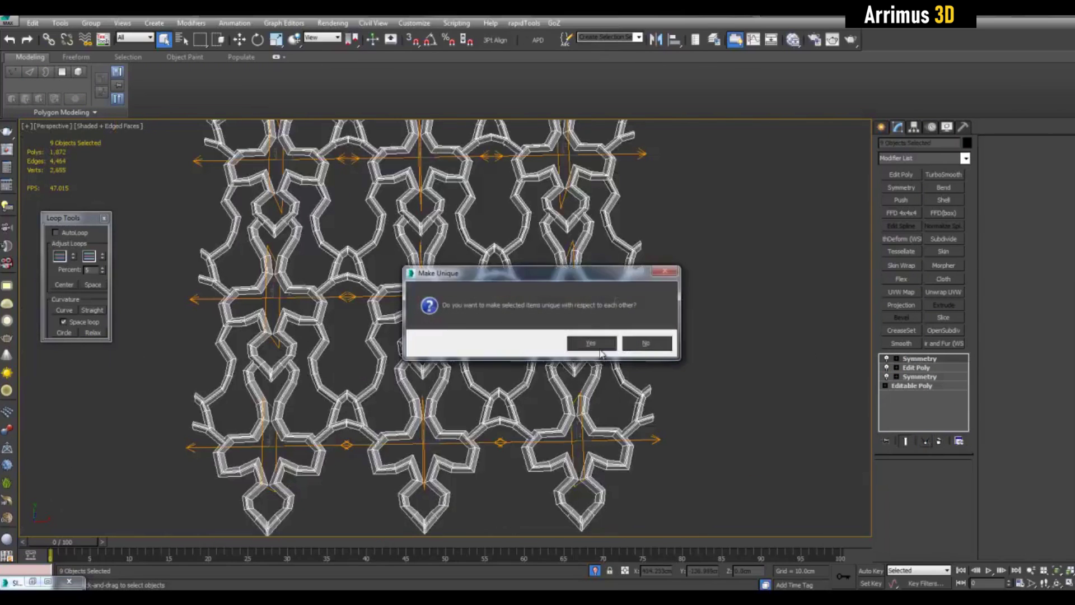
pyautogui.click(588, 341)
# Add an Edit Poly modifier to the centre tile and attach the neighbouring tile on its right side.
pyautogui.click(446, 287)
pyautogui.scroll(3, 423, 218)
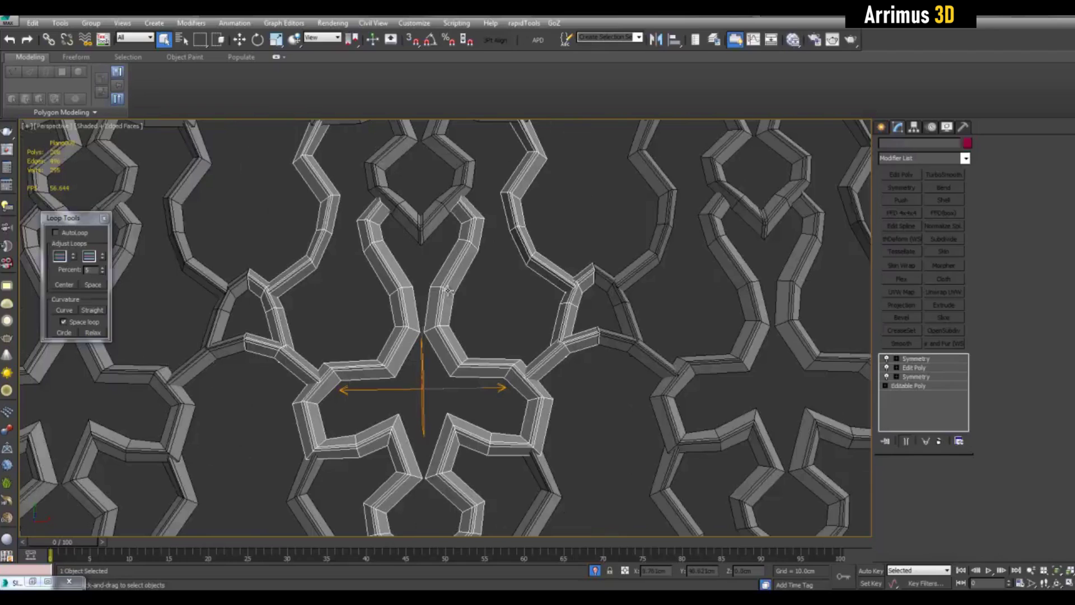
pyautogui.click(896, 175)
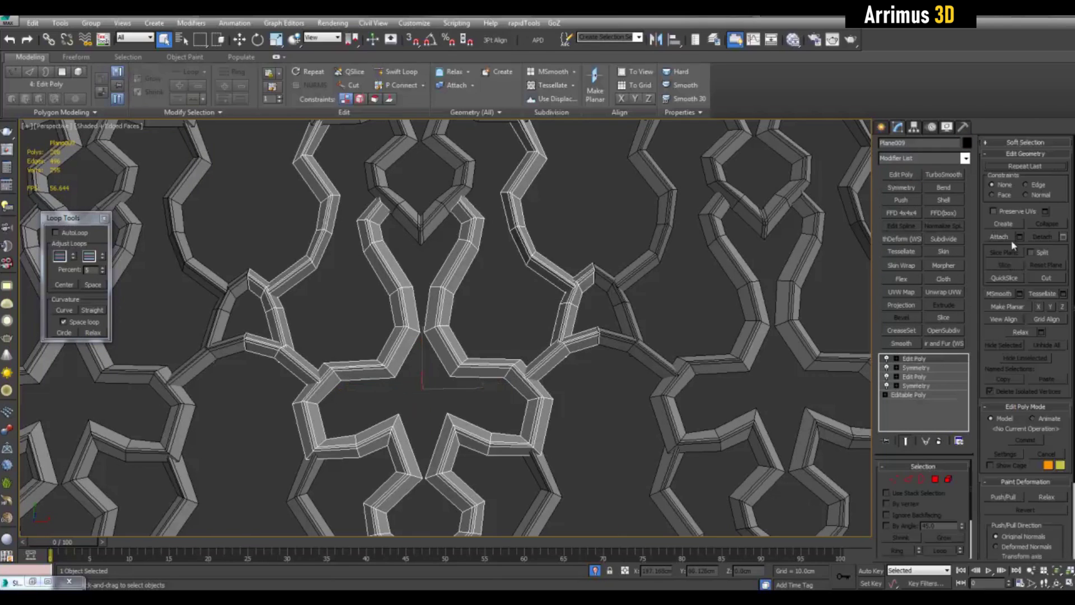
pyautogui.click(624, 341)
pyautogui.press('w')
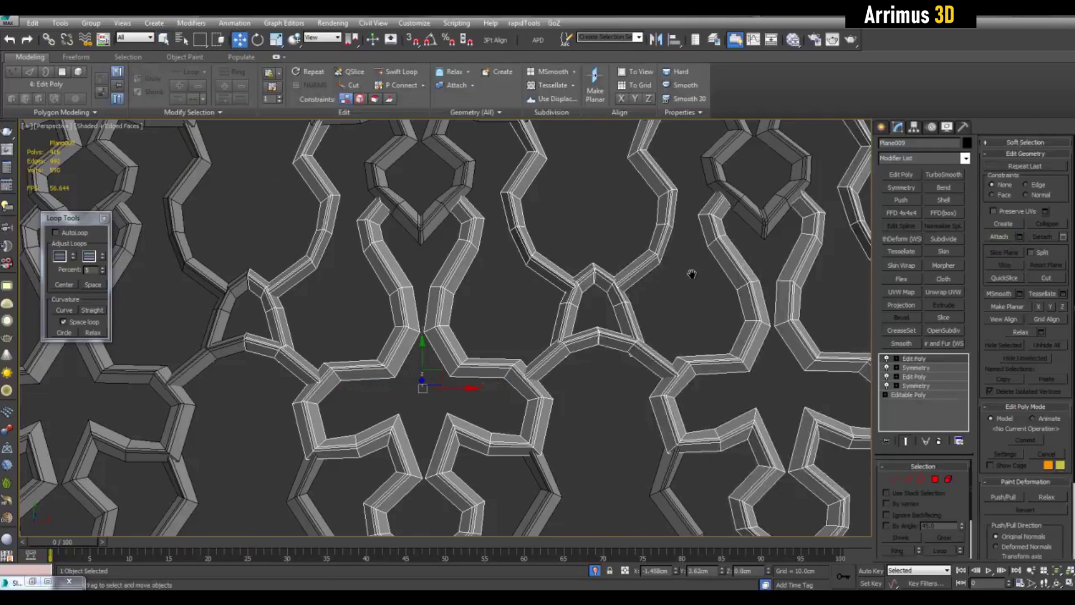
# Weld the vertices along the vertical seam where the two attached tiles' arches meet.
pyautogui.scroll(3, 597, 299)
pyautogui.press('1')
pyautogui.press('q')
pyautogui.moveTo(574, 236); pyautogui.dragTo(516, 232, button='middle')
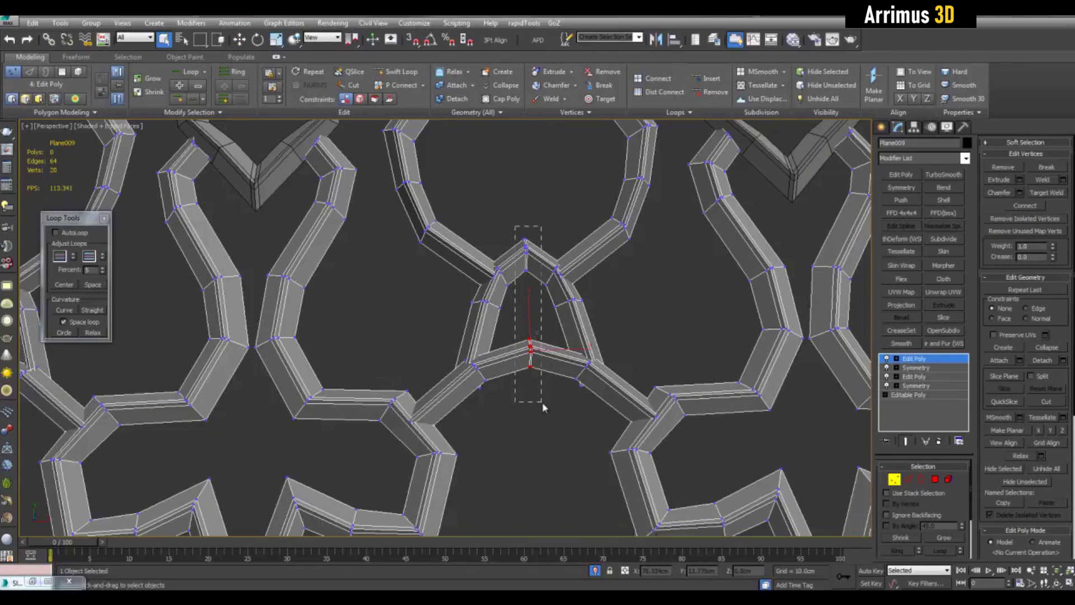
pyautogui.moveTo(542, 402); pyautogui.dragTo(545, 401)
pyautogui.press('w')
pyautogui.scroll(5, 546, 395)
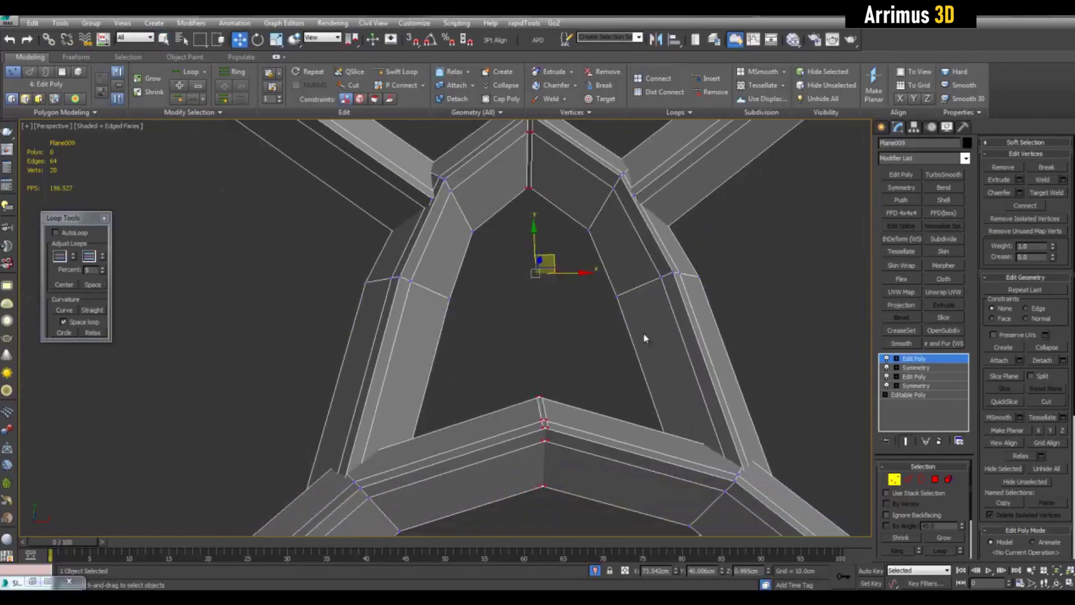
pyautogui.hotkey('ctrl', 'shift', 'w')
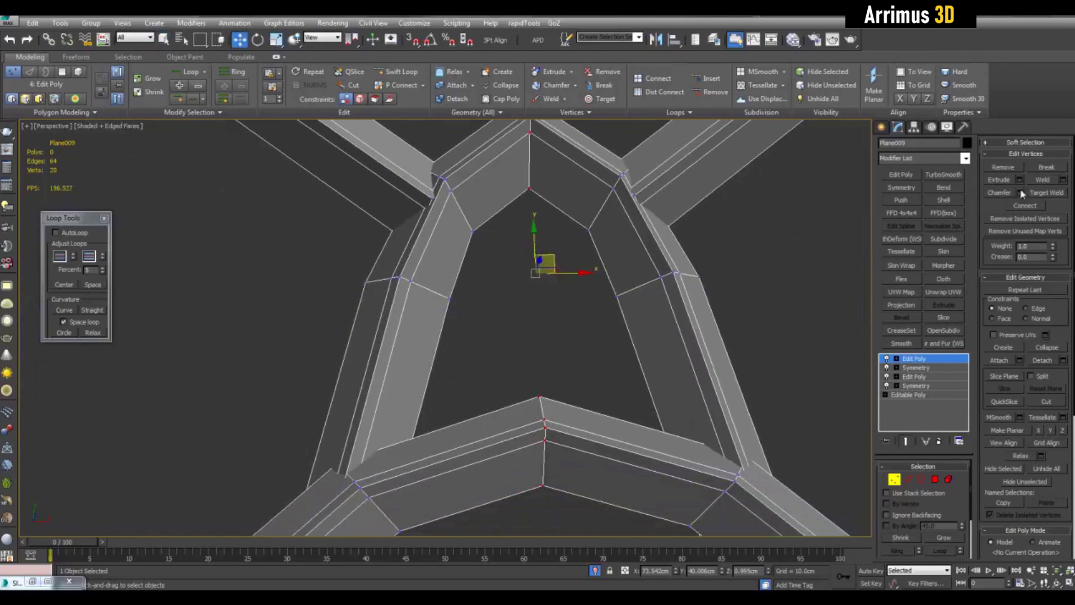
# Bring back the green square plane behind the pattern as a guide for the arch's seam vertices.
pyautogui.scroll(-12, 742, 312)
pyautogui.press('1')
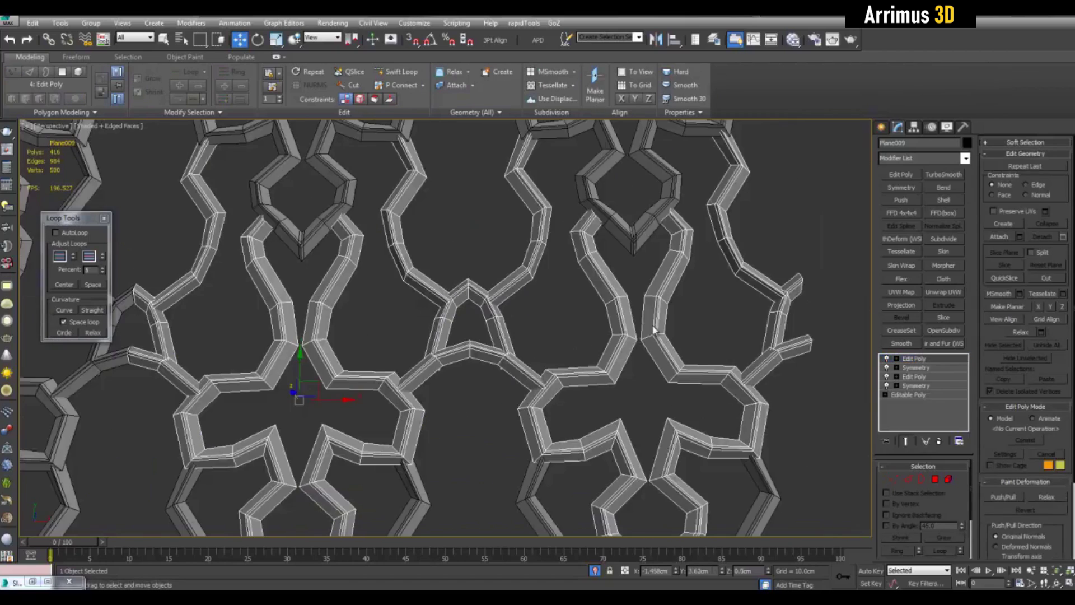
pyautogui.scroll(5, 560, 336)
pyautogui.press('1')
pyautogui.scroll(5, 531, 361)
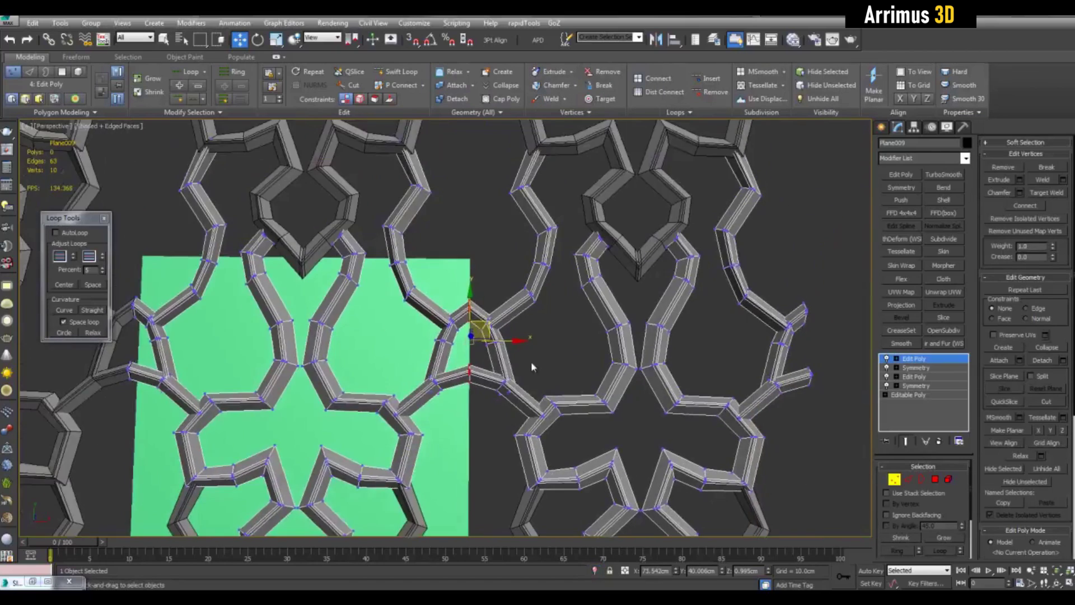
pyautogui.scroll(2, 543, 333)
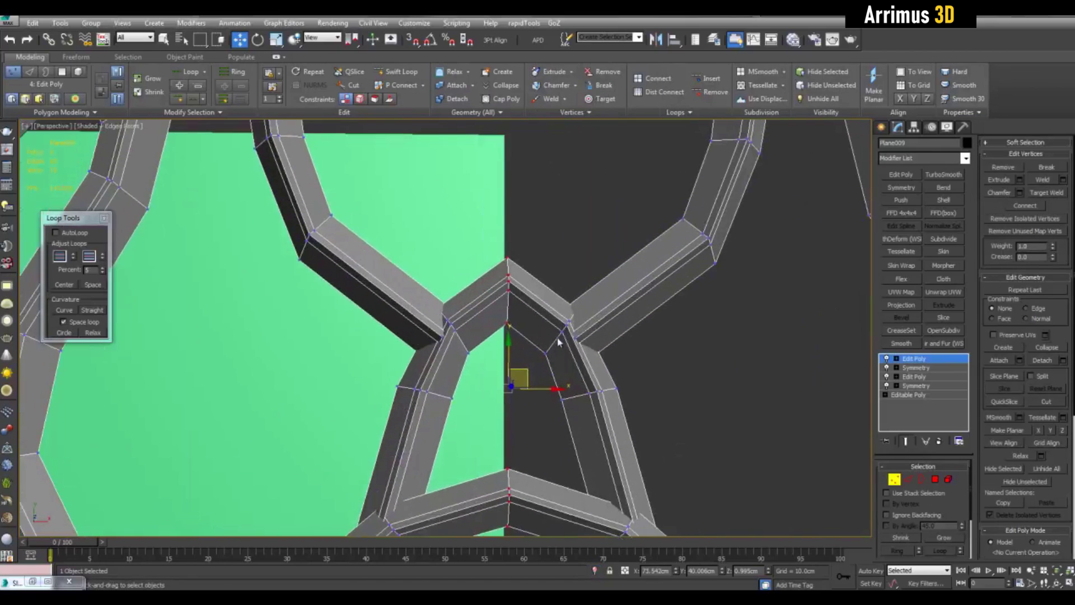
# Snap the arch's seam vertices along X onto the green plane's right edge, using vertex snapping with axis constraints enabled.
pyautogui.press('s')
pyautogui.rightClick(412, 40)
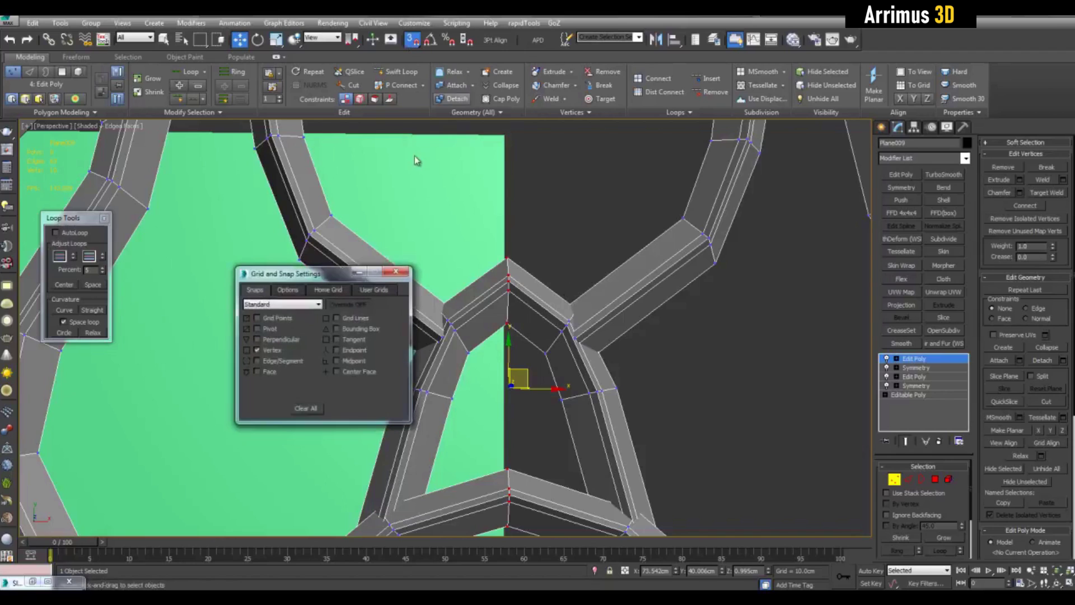
pyautogui.click(286, 290)
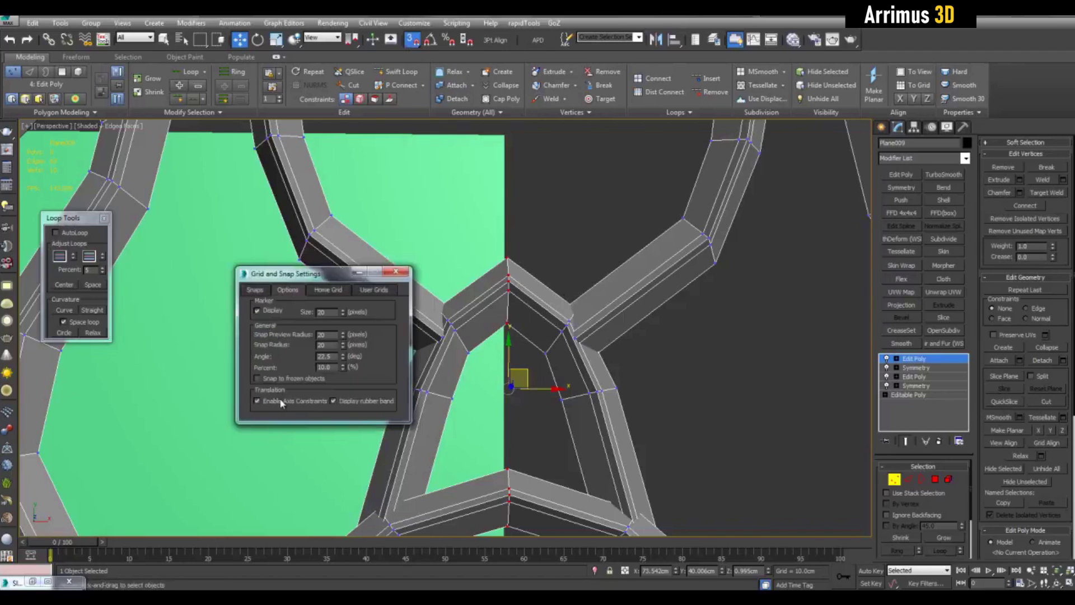
pyautogui.moveTo(564, 318); pyautogui.dragTo(597, 315, button='middle')
pyautogui.moveTo(543, 274); pyautogui.dragTo(542, 158)
pyautogui.rightClick(542, 156)
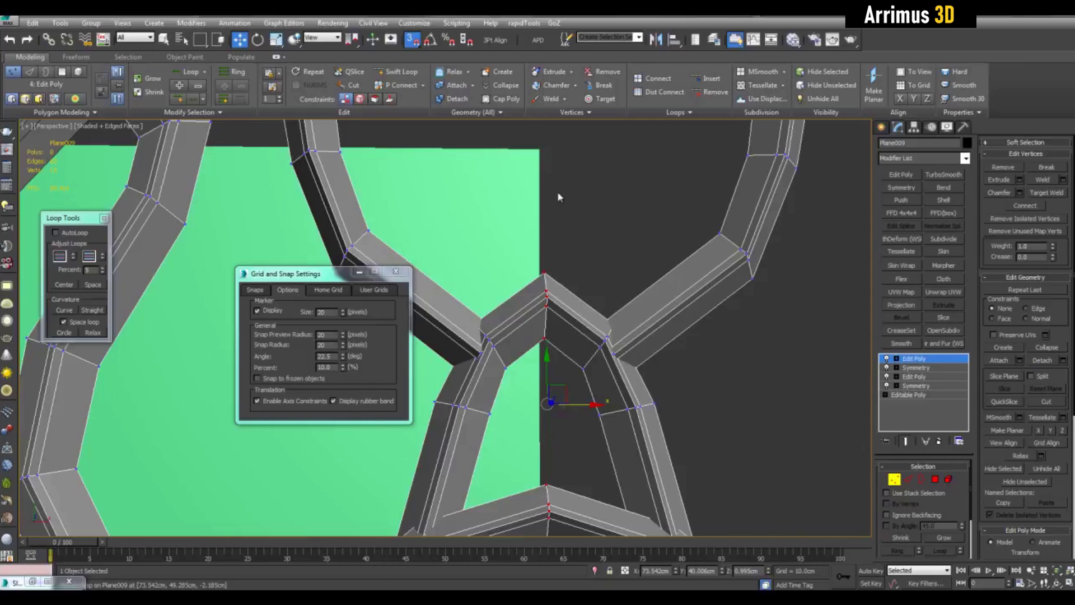
pyautogui.moveTo(543, 271); pyautogui.dragTo(539, 154)
pyautogui.click(396, 271)
# Finish the merged tile row with Symmetry and TurboSmooth, using 0 viewport iterations and separate render iterations.
pyautogui.scroll(-5, 492, 300)
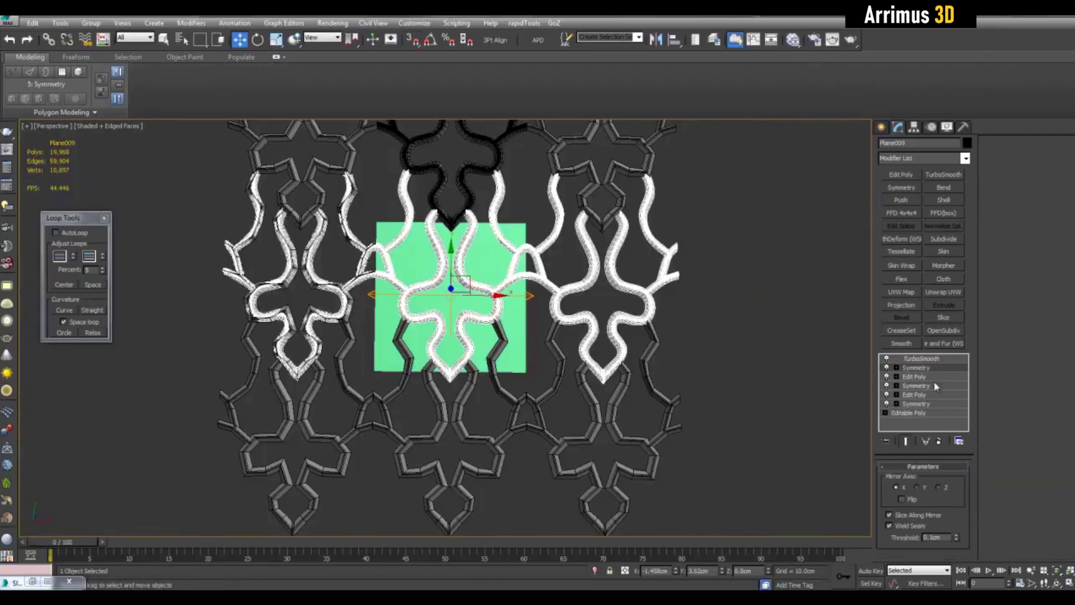
pyautogui.click(927, 359)
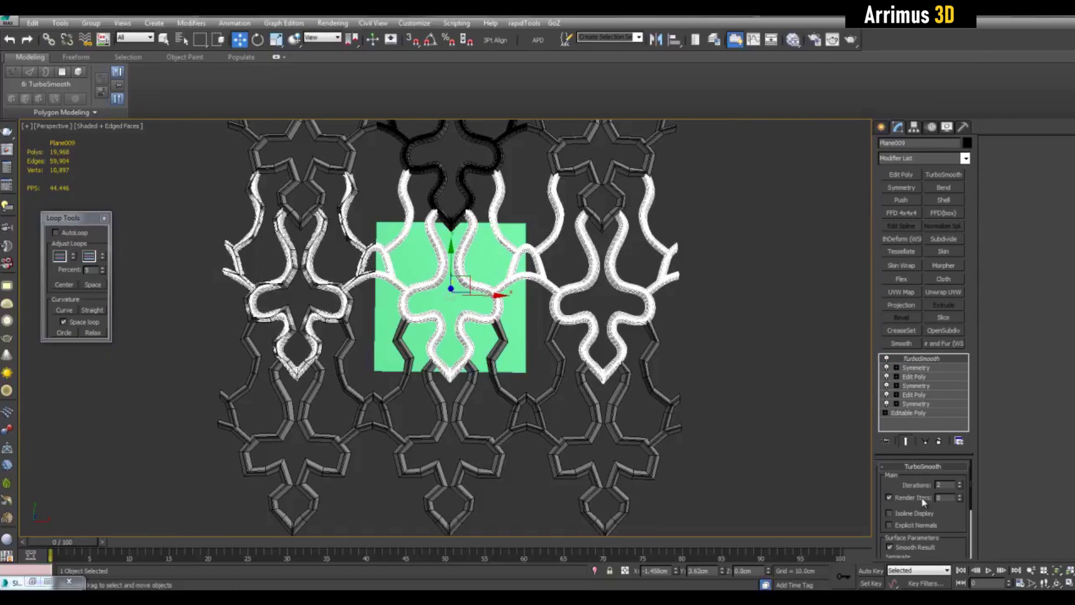
pyautogui.rightClick(960, 487)
pyautogui.moveTo(428, 304); pyautogui.dragTo(442, 290, button='middle')
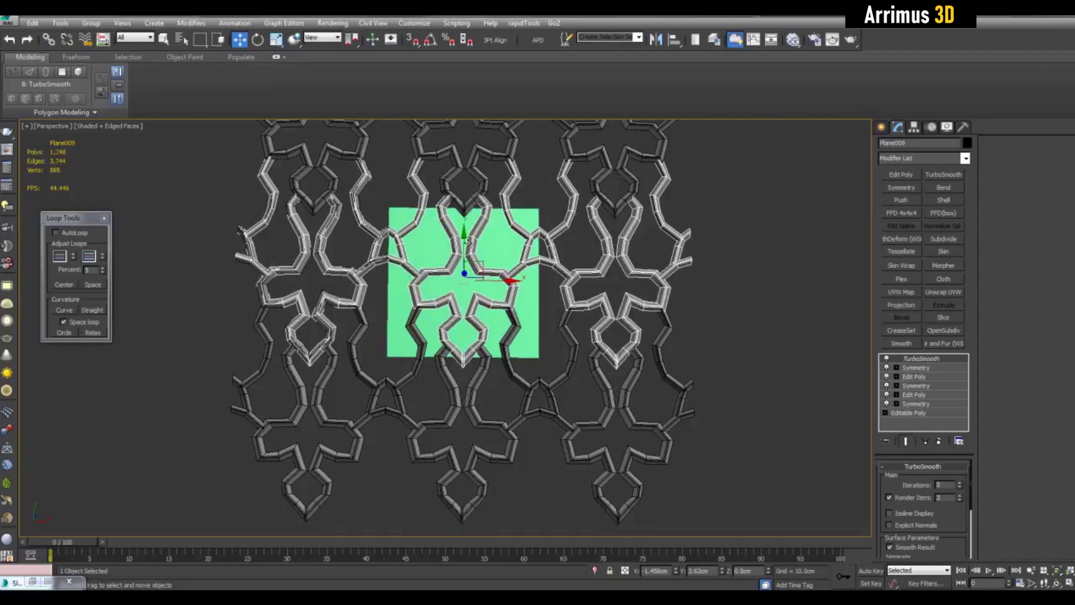
# Clone the merged tile row downward and align its pivot in X, Y and Z to the lower row's middle tile.
pyautogui.keyDown('shift'); pyautogui.moveTo(467, 246); pyautogui.dragTo(462, 367); pyautogui.keyUp('shift')
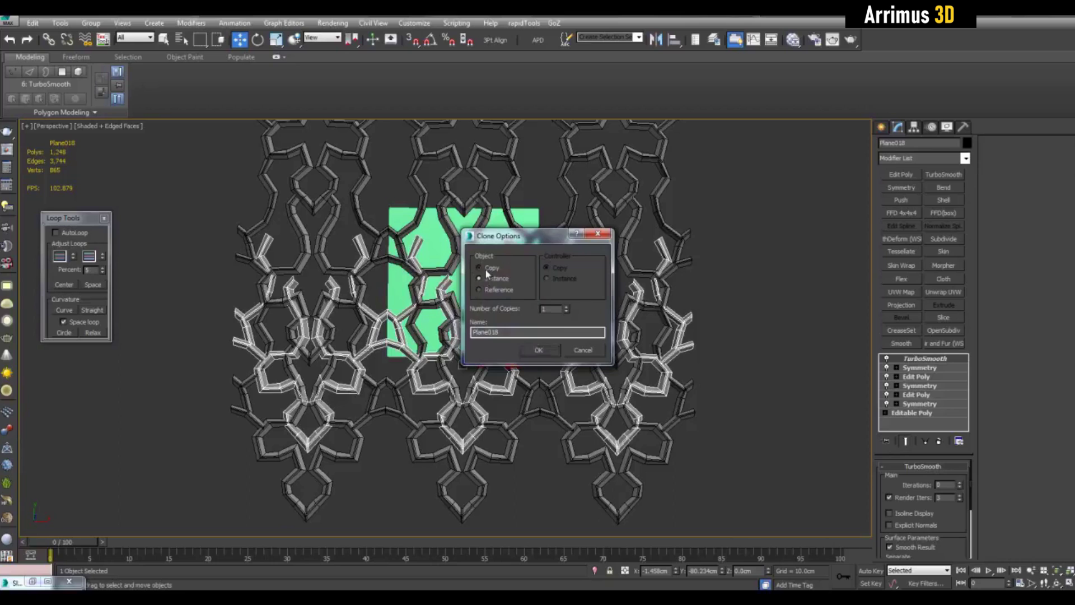
pyautogui.click(539, 350)
pyautogui.press('q')
pyautogui.scroll(3, 582, 360)
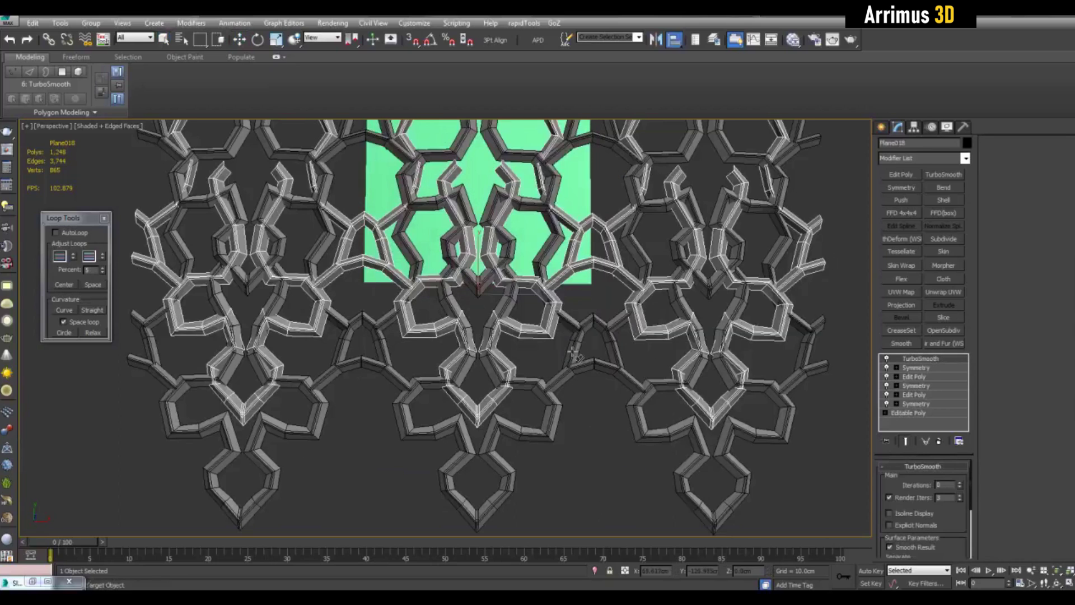
pyautogui.click(575, 354)
pyautogui.click(533, 229)
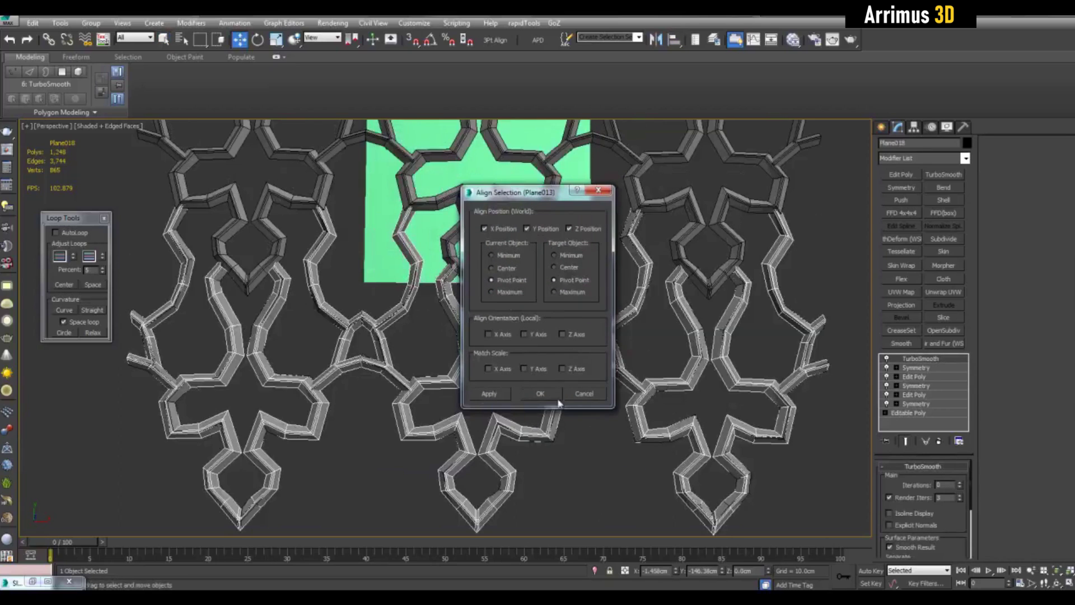
pyautogui.click(540, 393)
# Apply a Projection modifier to the green square plane behind the pattern.
pyautogui.scroll(3, 557, 386)
pyautogui.press('q')
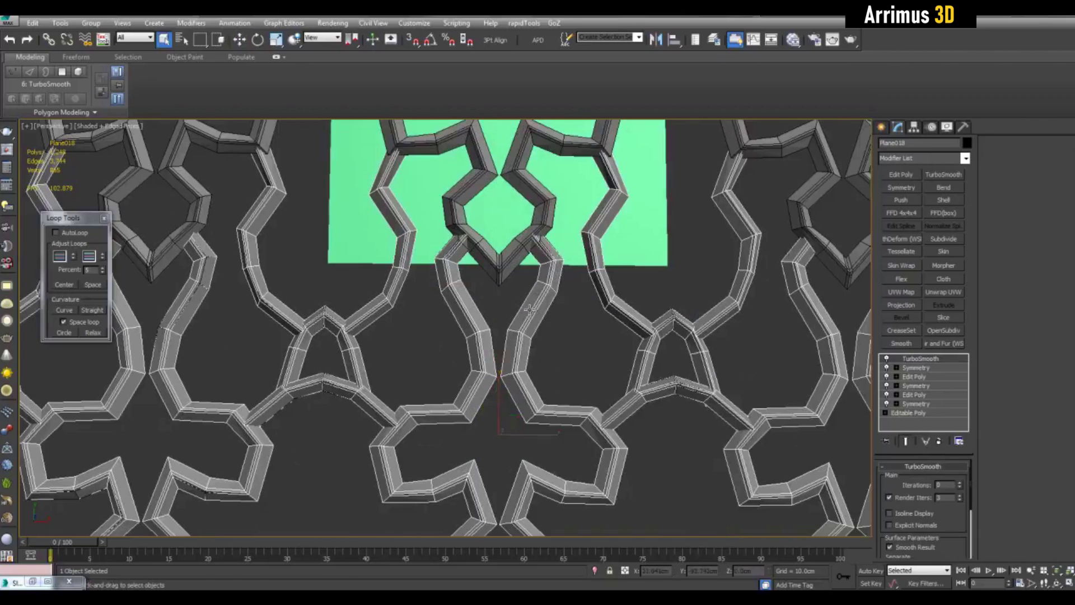
pyautogui.click(600, 312)
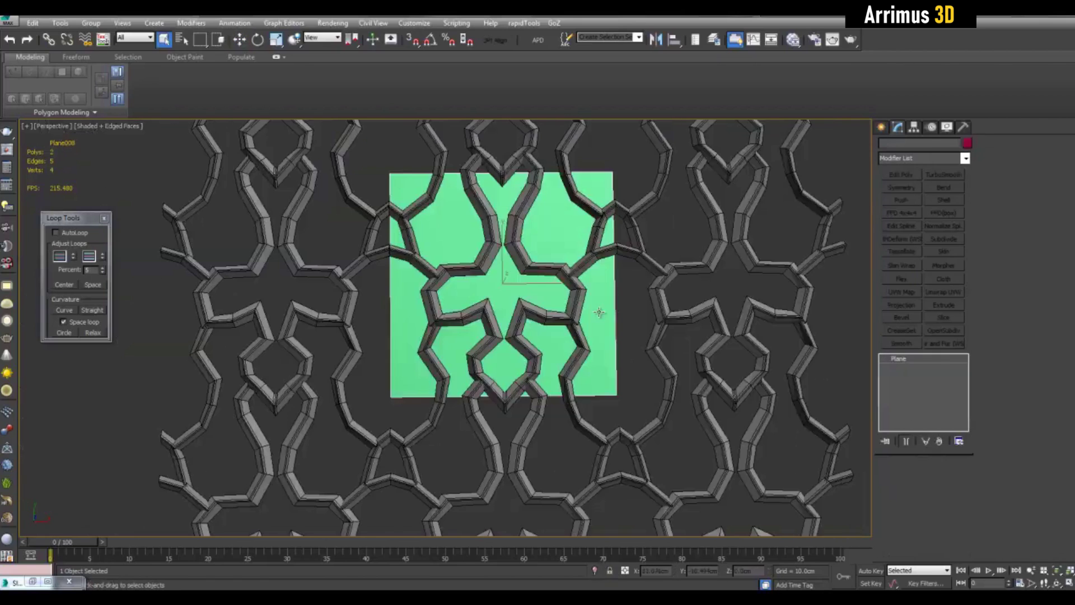
pyautogui.moveTo(600, 312); pyautogui.dragTo(614, 346, button='middle')
pyautogui.scroll(5, 614, 346)
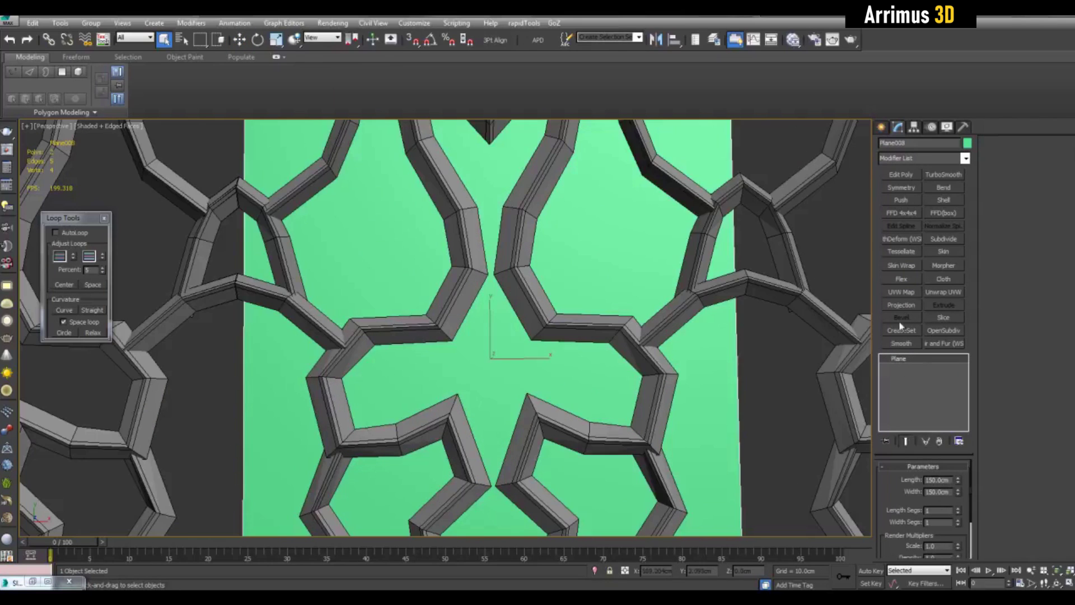
pyautogui.click(907, 309)
pyautogui.scroll(-4, 784, 357)
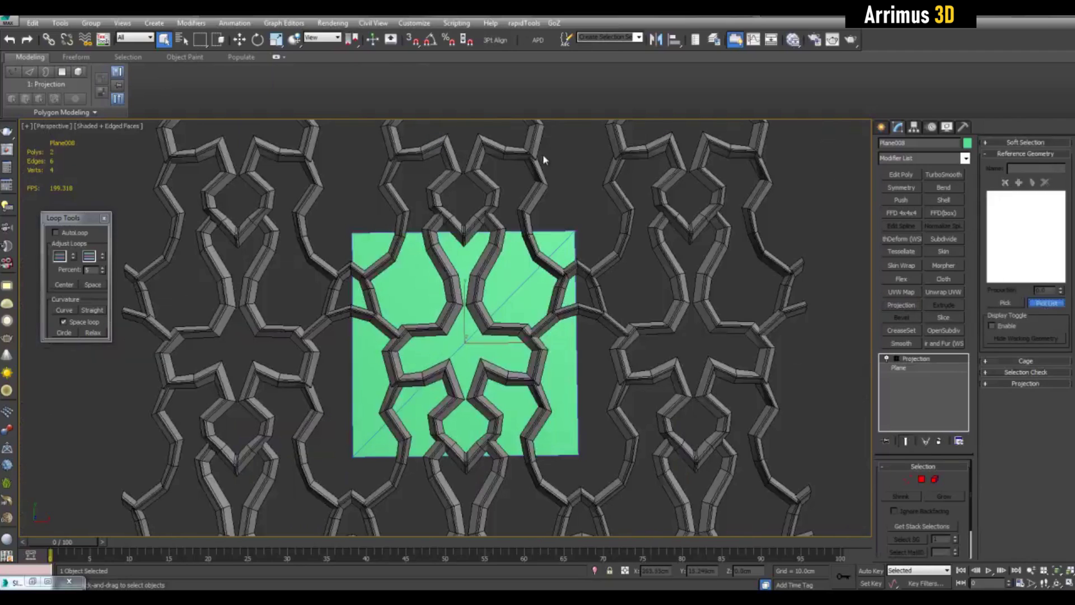
# Add all four listed pattern planes to the Projection modifier's reference geometry.
pyautogui.click(498, 167)
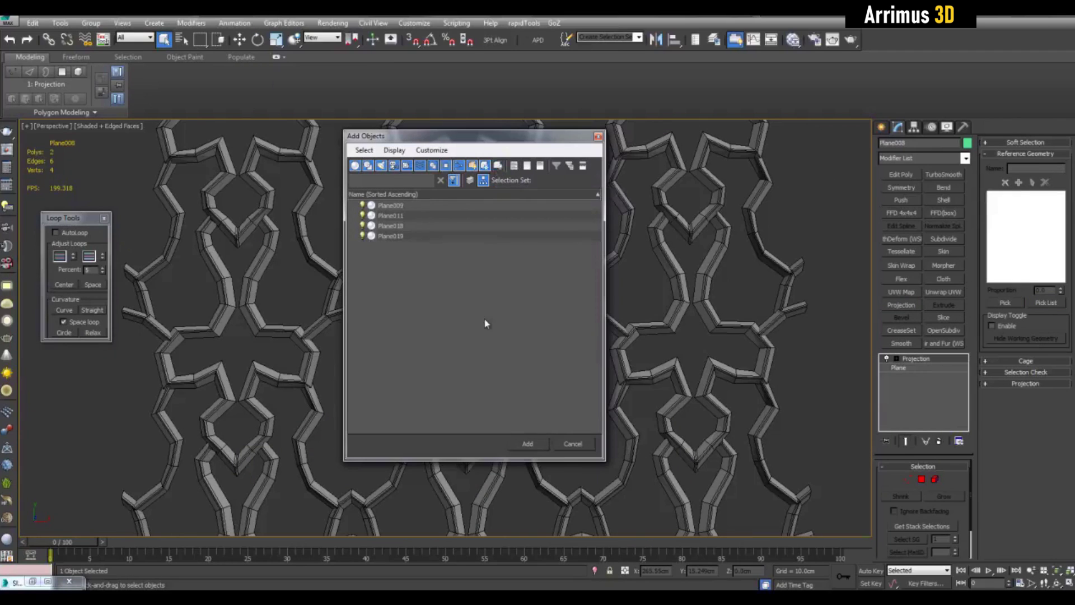
pyautogui.moveTo(398, 207); pyautogui.dragTo(392, 238)
pyautogui.click(518, 439)
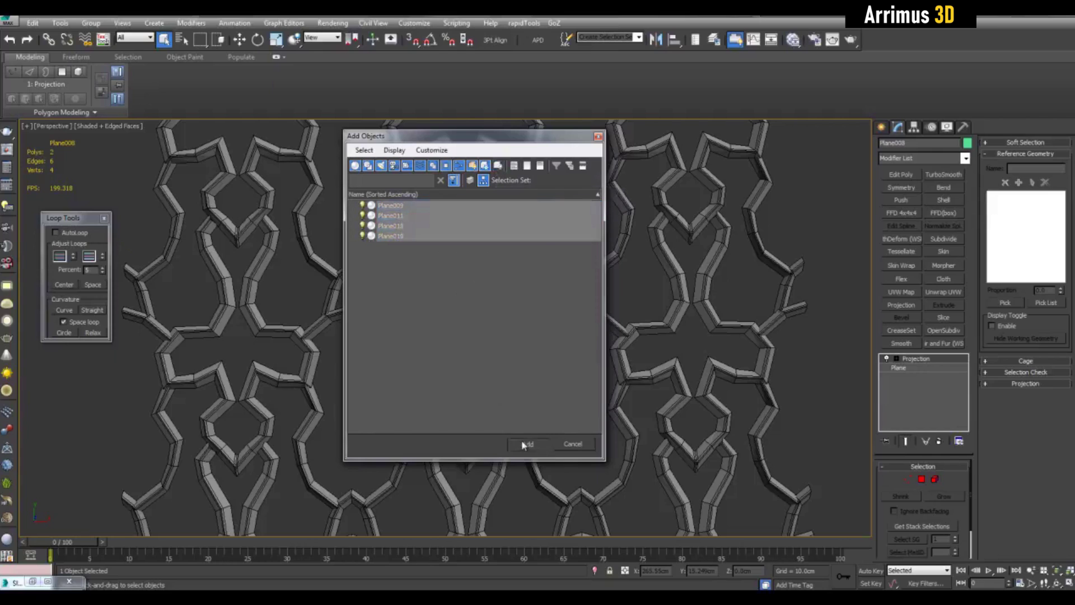
# Raise the plane's projection cage in Z until it sits above the ornamental pattern geometry.
pyautogui.moveTo(625, 331); pyautogui.dragTo(568, 344, button='middle')
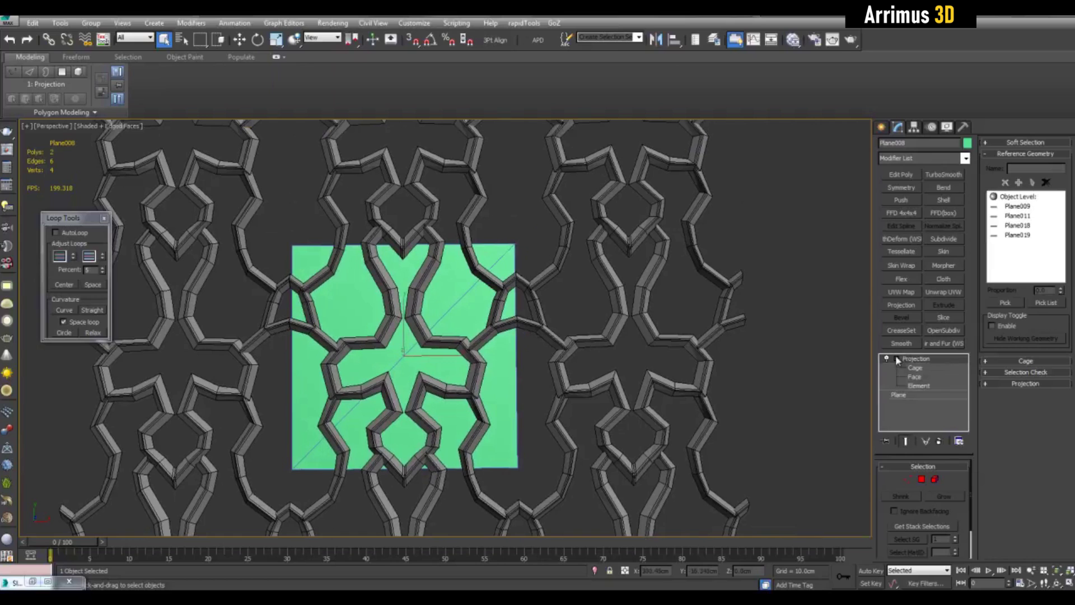
pyautogui.click(914, 368)
pyautogui.press('w')
pyautogui.keyDown('alt'); pyautogui.moveTo(511, 371); pyautogui.dragTo(440, 291, button='middle'); pyautogui.keyUp('alt')
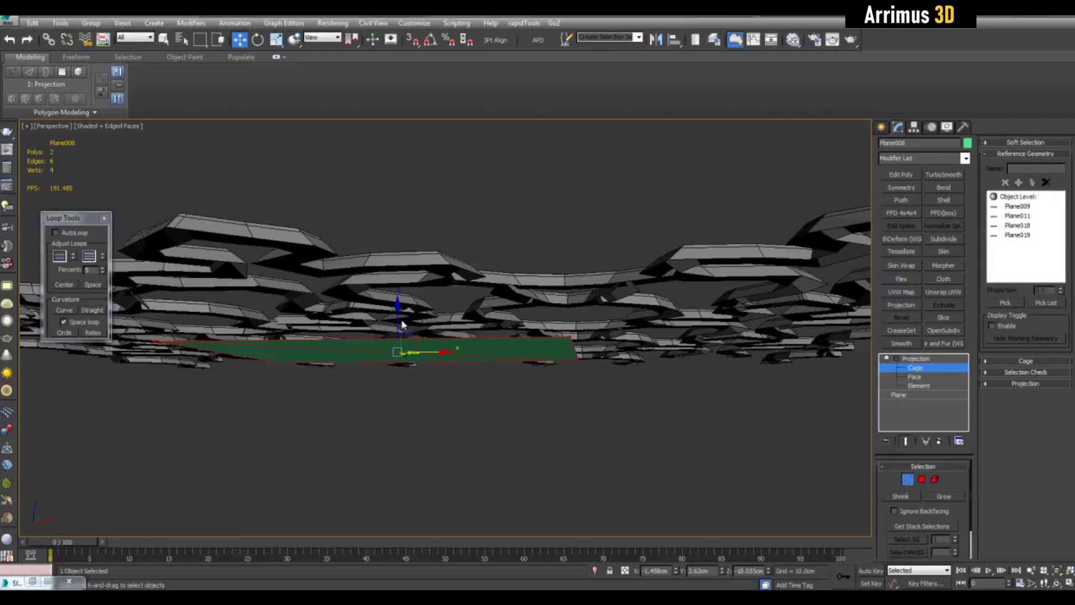
pyautogui.moveTo(402, 323); pyautogui.dragTo(398, 295)
pyautogui.moveTo(399, 287); pyautogui.dragTo(399, 343, button='middle')
pyautogui.press('1')
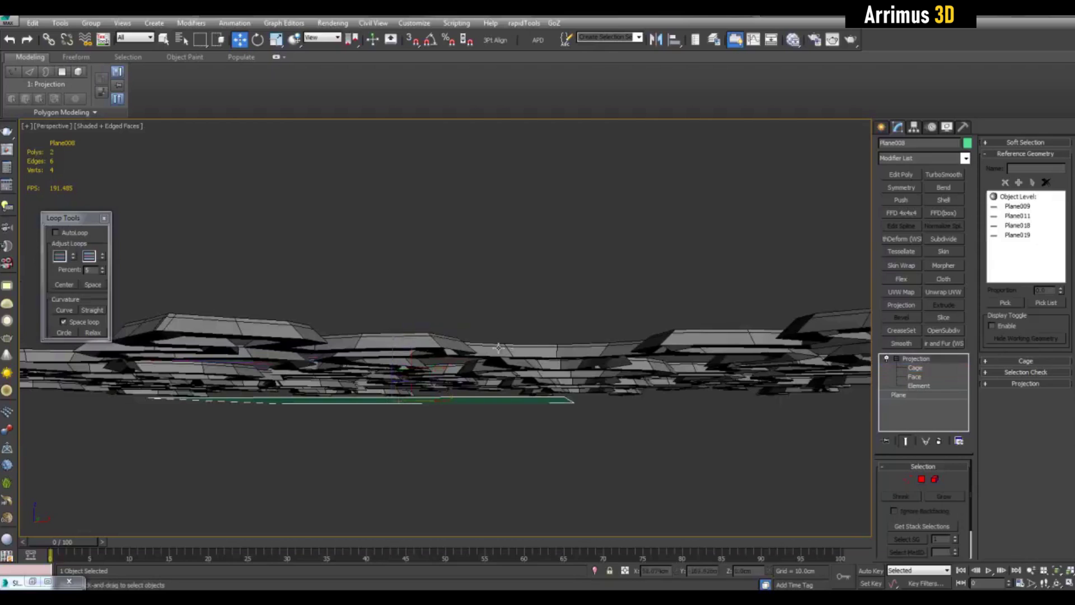
pyautogui.moveTo(545, 351); pyautogui.dragTo(580, 326, button='middle')
pyautogui.keyDown('alt'); pyautogui.moveTo(628, 398); pyautogui.dragTo(621, 407, button='middle'); pyautogui.keyUp('alt')
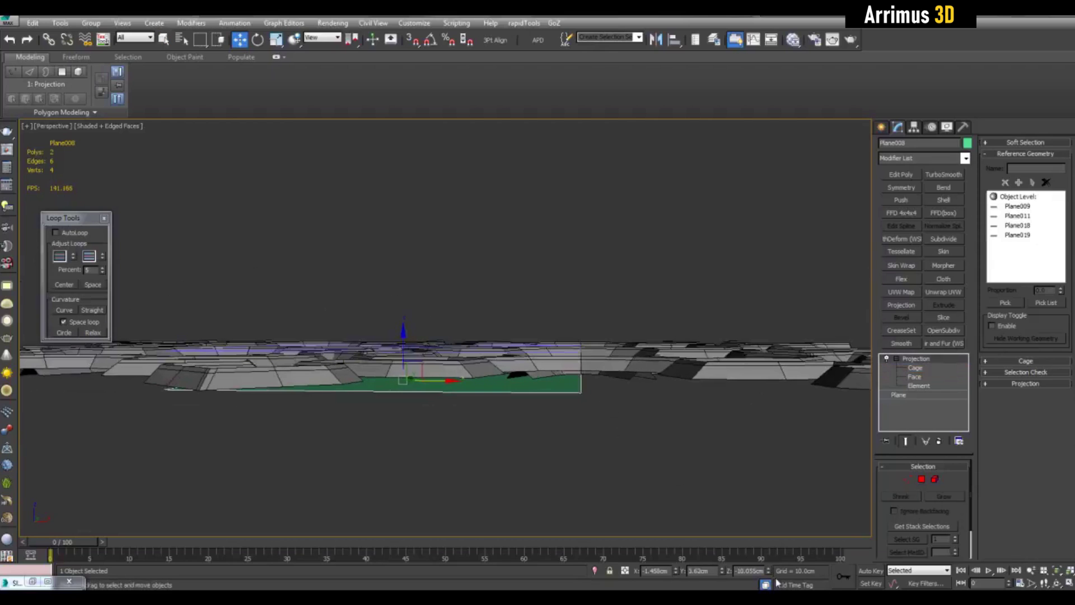
pyautogui.keyDown('alt'); pyautogui.moveTo(574, 431); pyautogui.dragTo(600, 417, button='middle'); pyautogui.keyUp('alt')
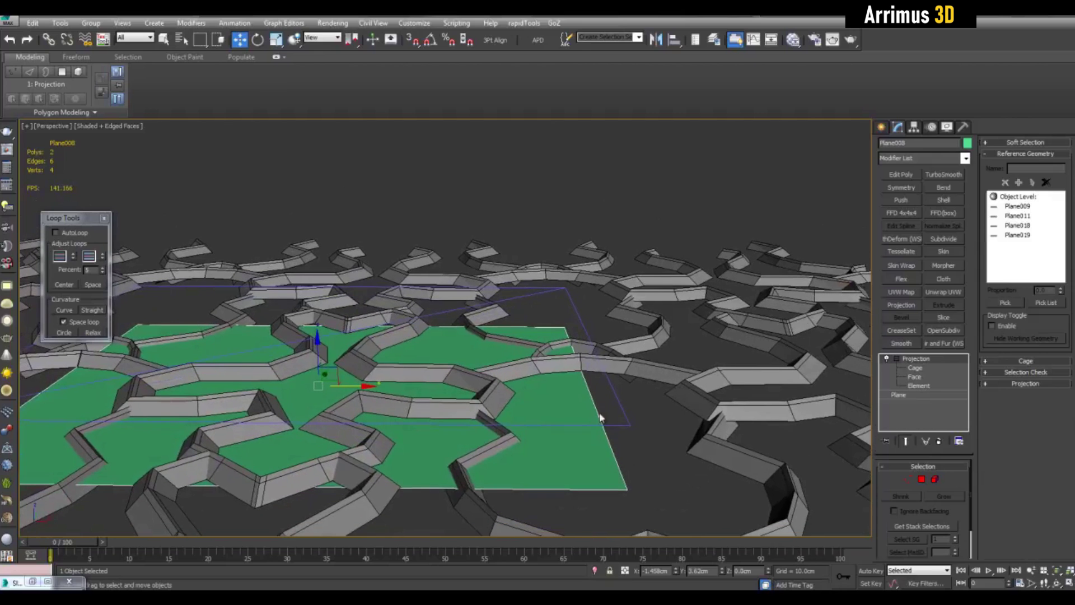
# Set up Render To Texture for the green plane and enable its projection mapping with the Projection modifier.
pyautogui.click(332, 23)
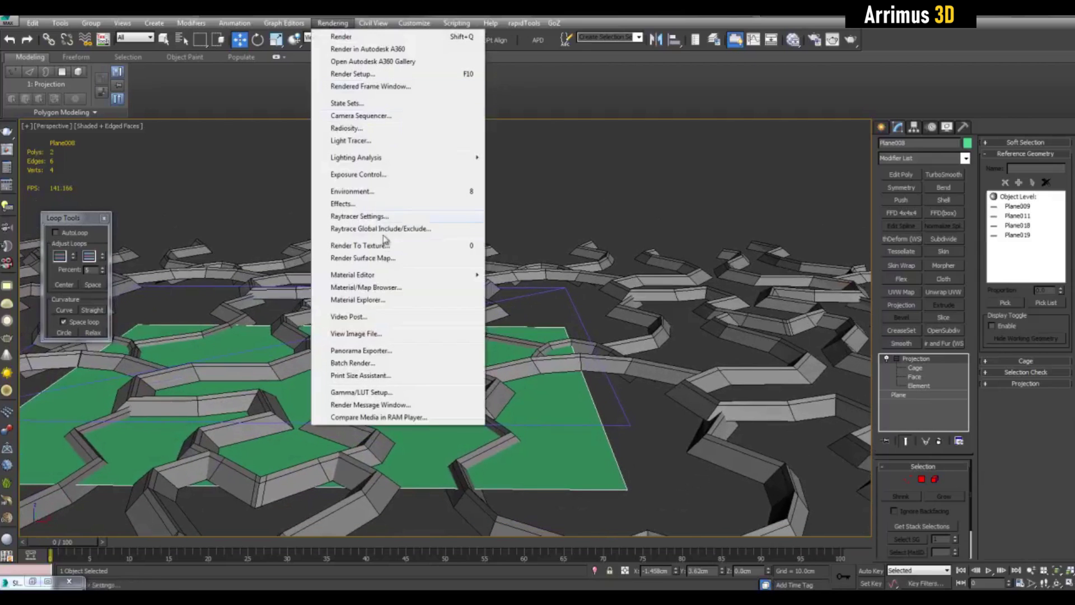
pyautogui.click(383, 238)
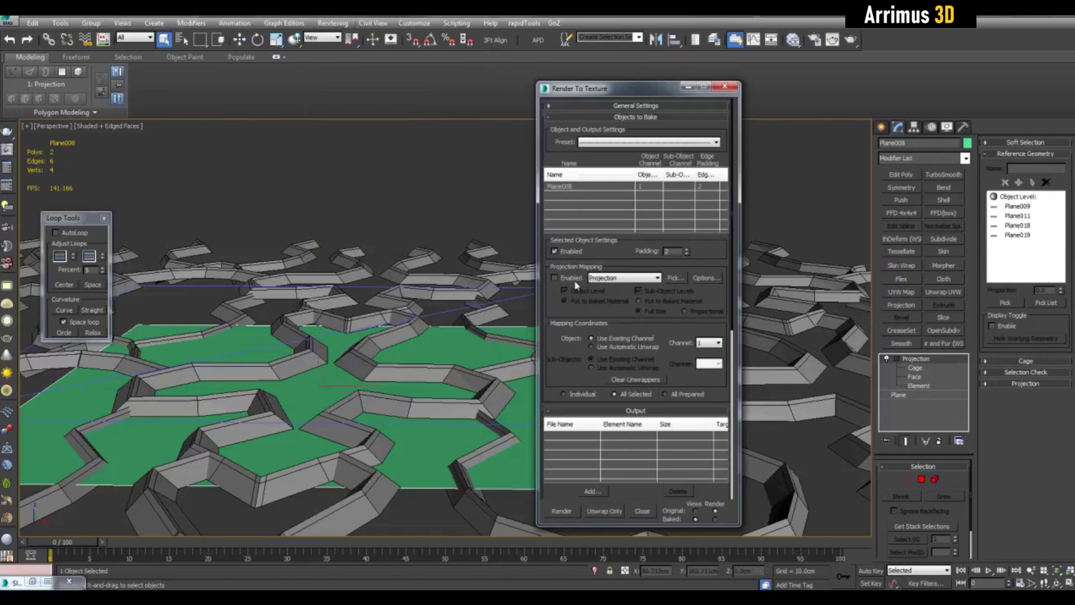
pyautogui.click(555, 278)
# In the projection options, set the height map's minimum to 0 cm and pick the maximum height from the pattern's raised surface.
pyautogui.click(714, 278)
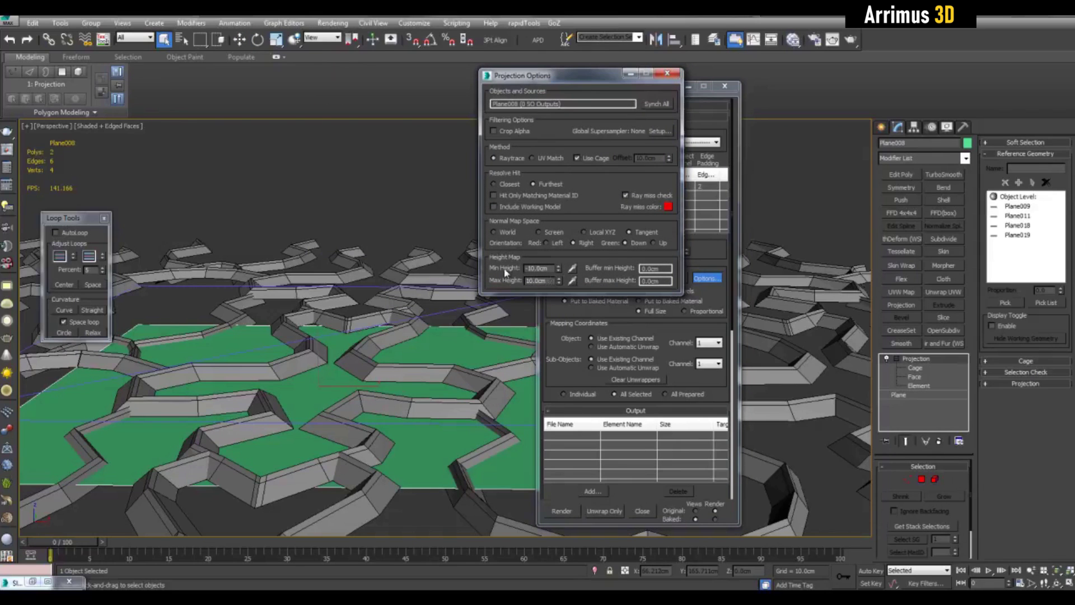
pyautogui.keyDown('alt'); pyautogui.moveTo(494, 332); pyautogui.dragTo(560, 297, button='middle'); pyautogui.keyUp('alt')
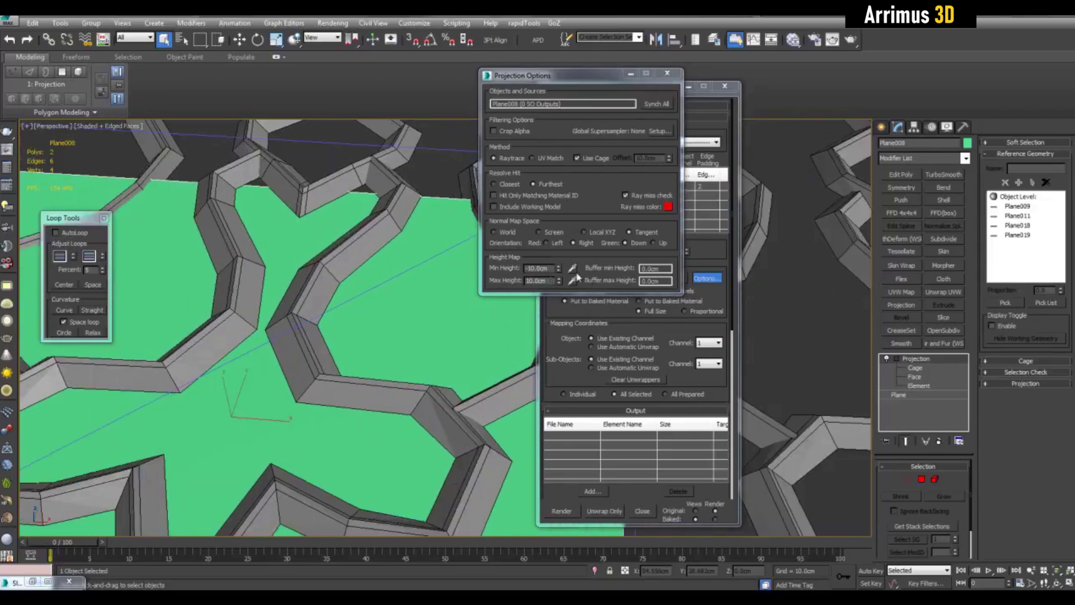
pyautogui.rightClick(558, 274)
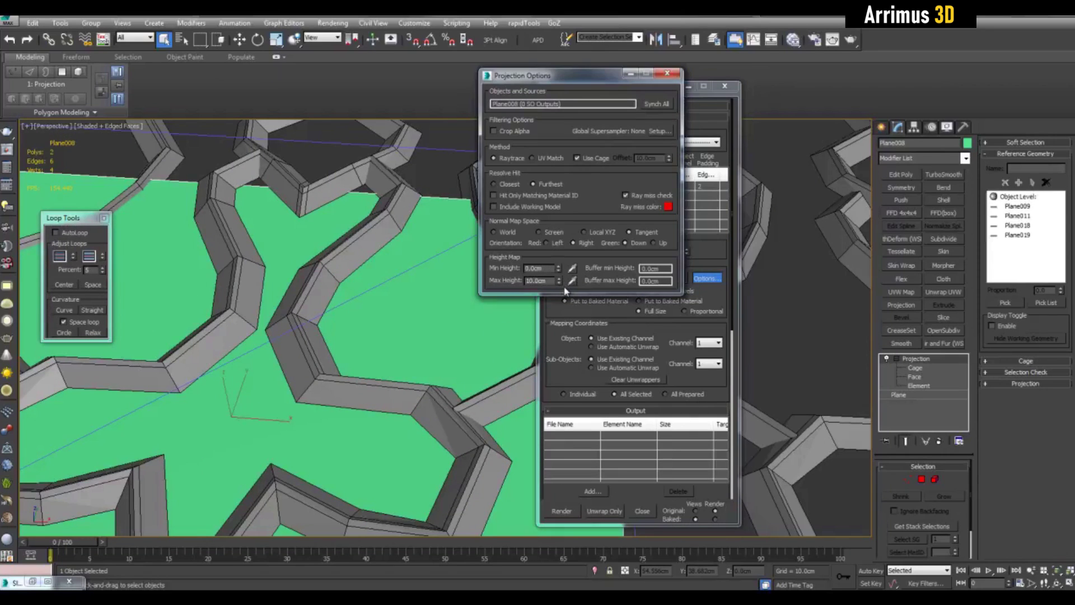
pyautogui.click(572, 280)
pyautogui.scroll(4, 263, 319)
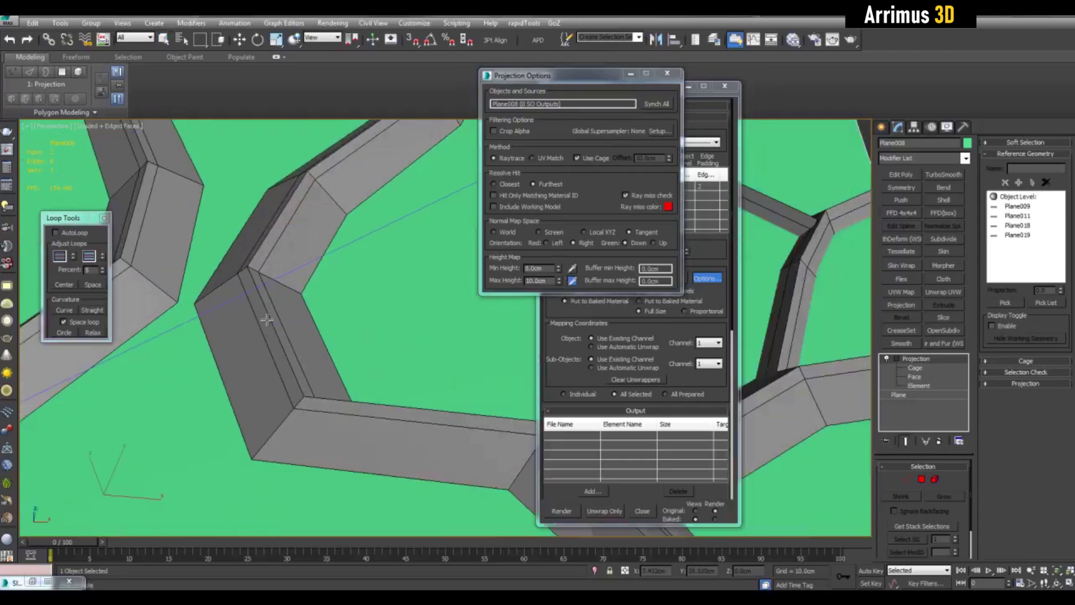
pyautogui.scroll(-5, 270, 318)
pyautogui.scroll(4, 443, 342)
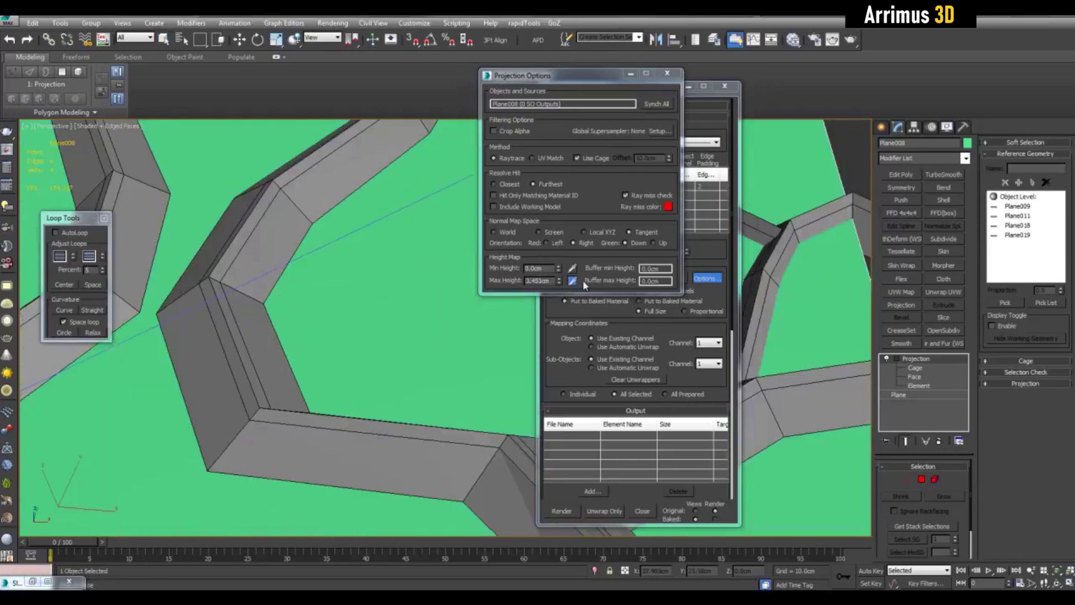
pyautogui.scroll(4, 206, 336)
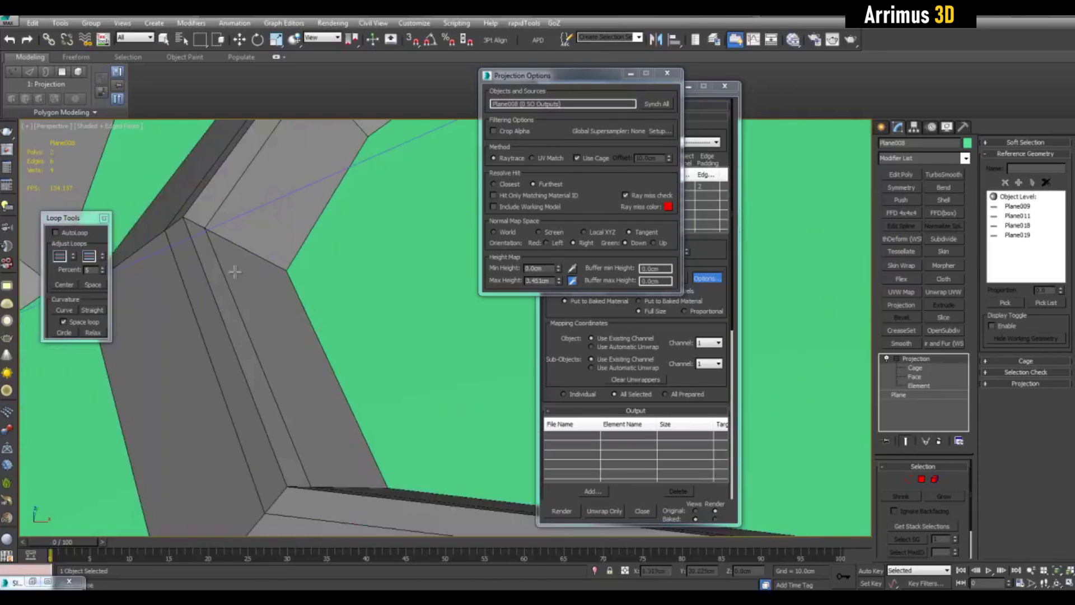
pyautogui.scroll(-3, 235, 272)
# Change the ray miss color to black.
pyautogui.click(668, 208)
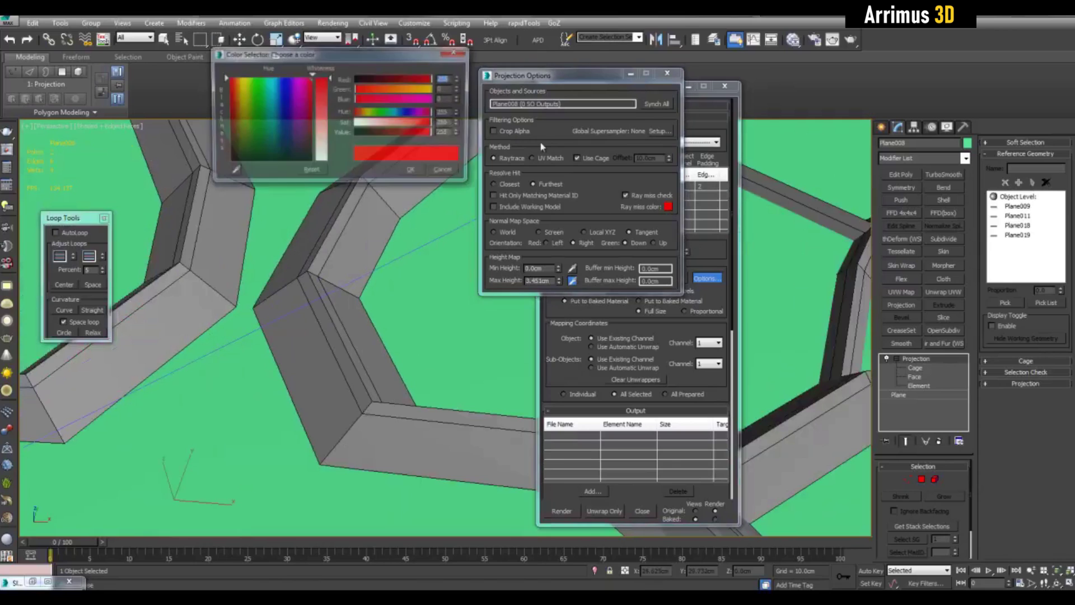
pyautogui.moveTo(298, 112); pyautogui.dragTo(227, 166)
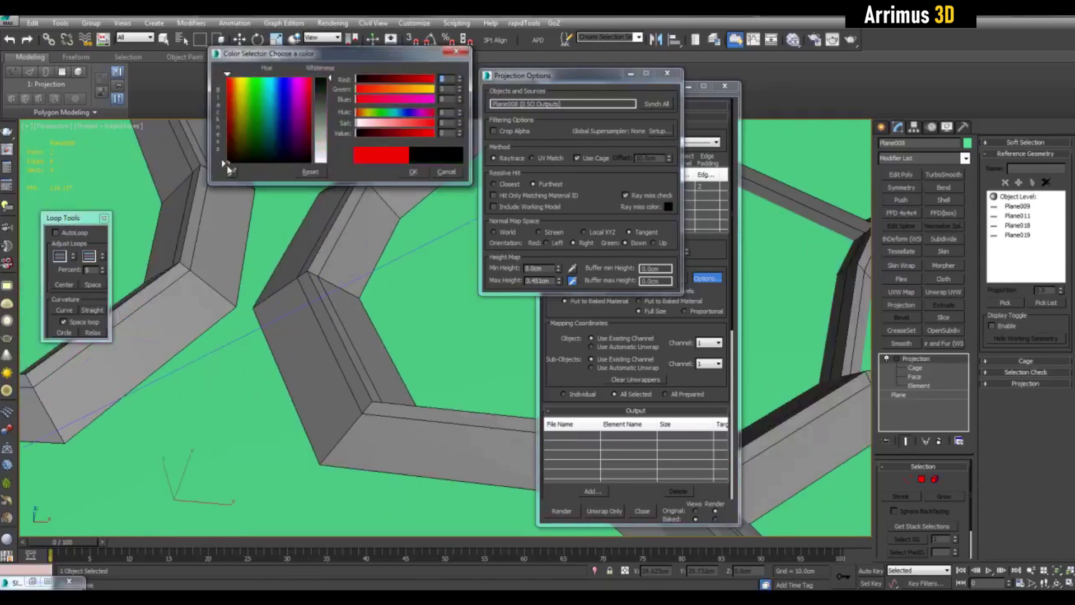
pyautogui.click(412, 174)
# Enable global supersampling with the Hammersley sampler and close the render and projection settings.
pyautogui.click(661, 131)
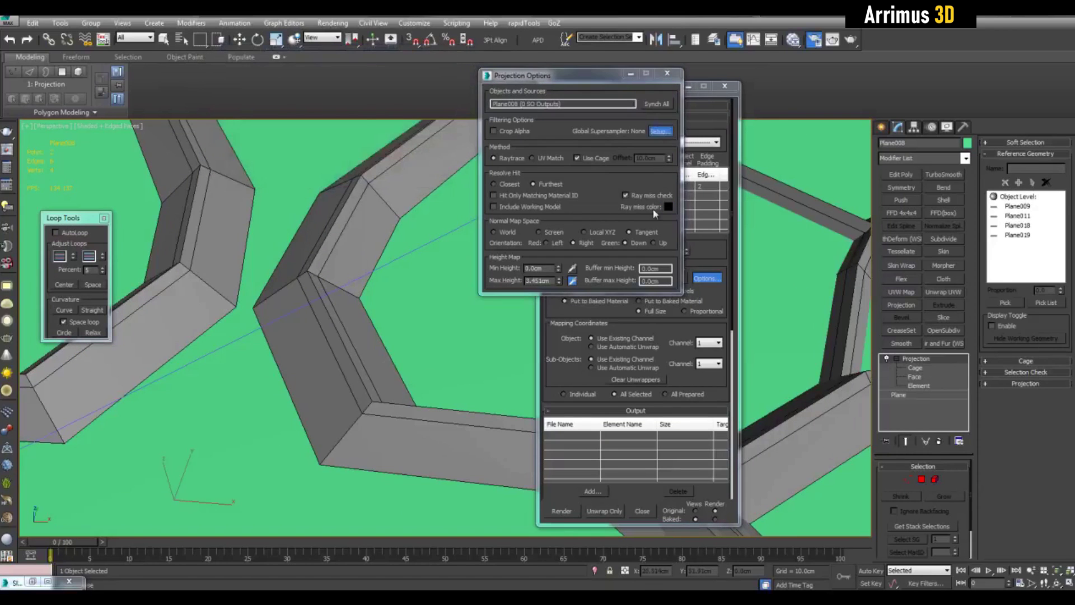
pyautogui.click(457, 407)
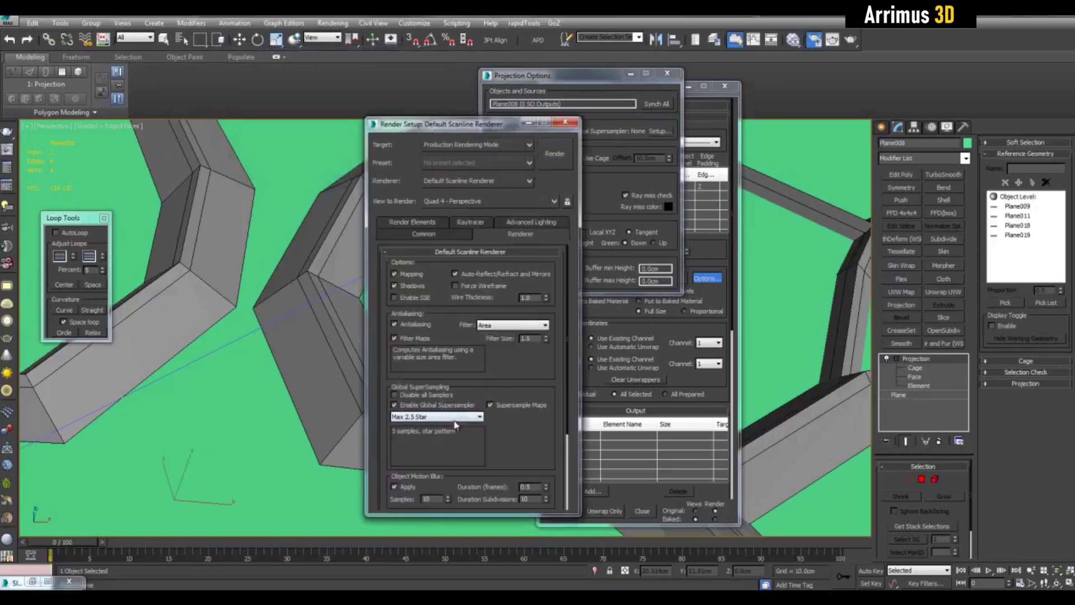
pyautogui.click(456, 417)
pyautogui.click(438, 433)
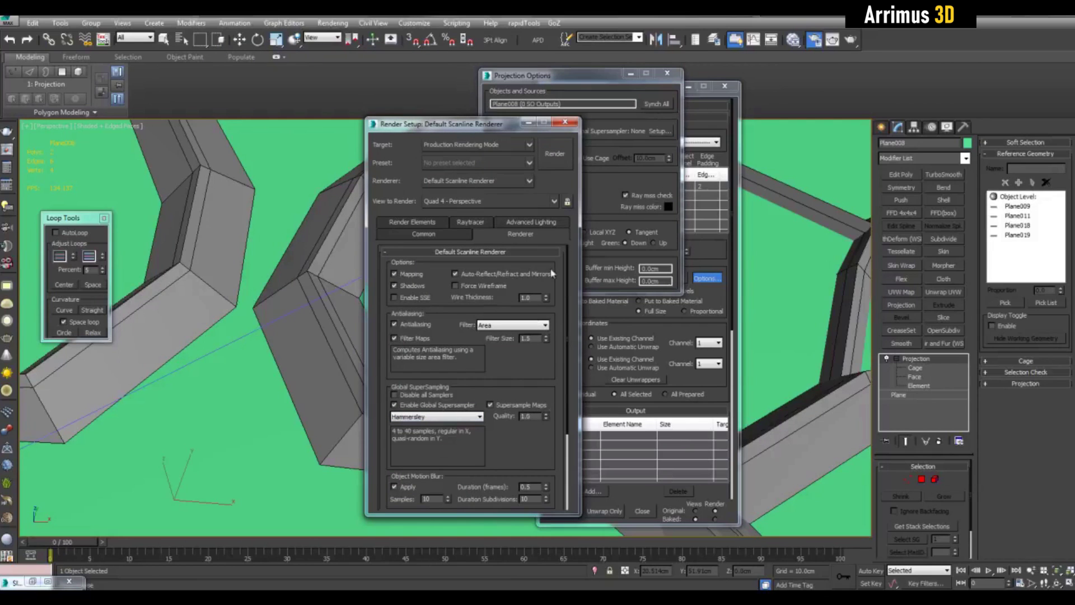
pyautogui.click(565, 123)
pyautogui.click(667, 73)
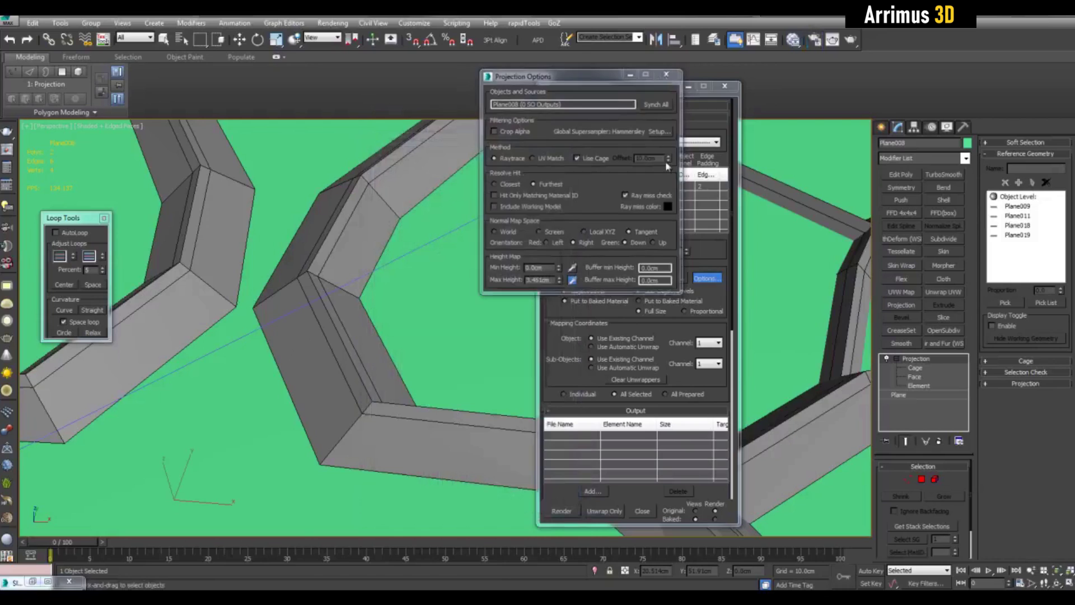
# Add a HeightMap output element at 1024x1024 and review the remaining bake settings.
pyautogui.moveTo(680, 374); pyautogui.dragTo(682, 243)
pyautogui.click(593, 361)
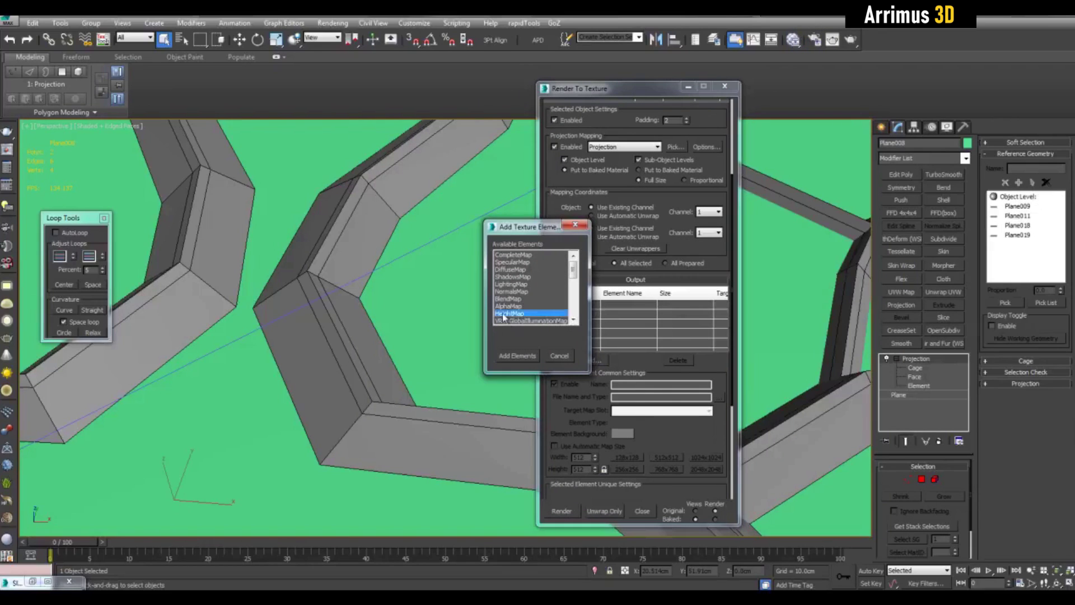
pyautogui.click(517, 355)
pyautogui.click(706, 458)
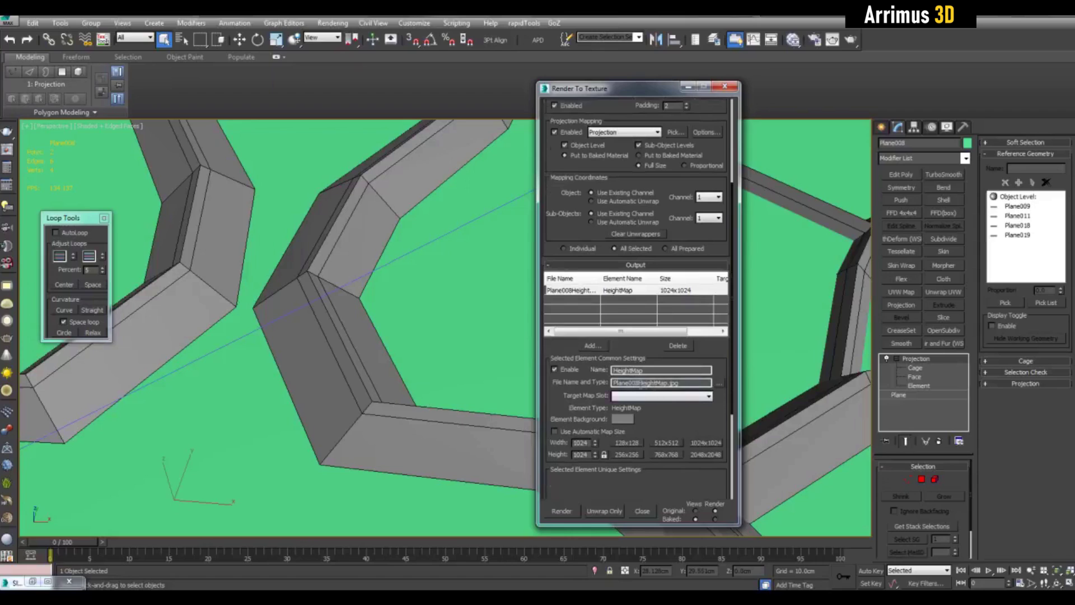
pyautogui.moveTo(678, 408); pyautogui.dragTo(679, 263)
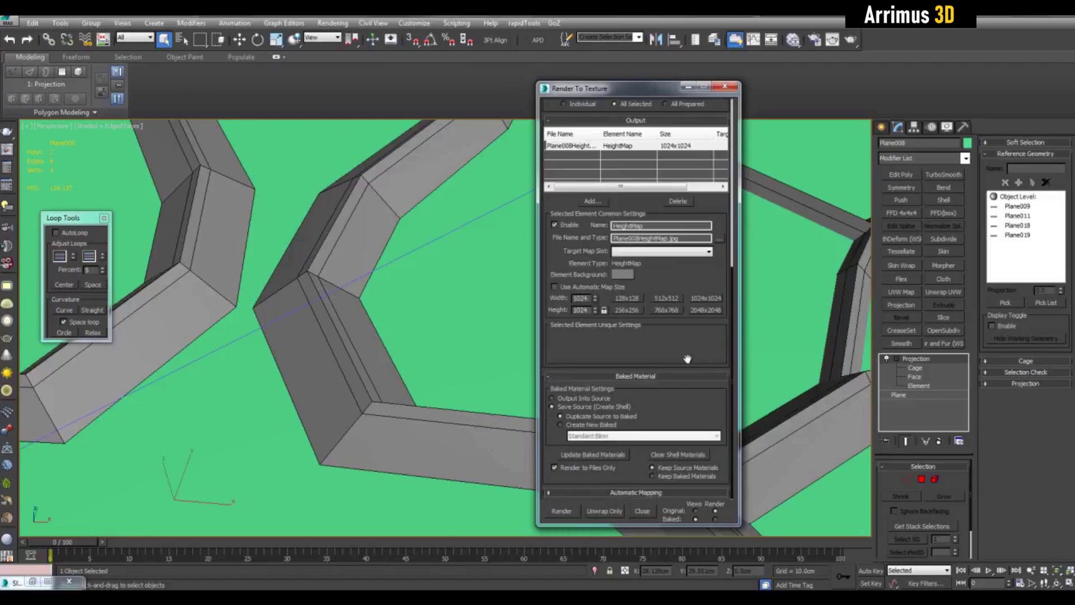
pyautogui.moveTo(687, 337); pyautogui.dragTo(683, 421)
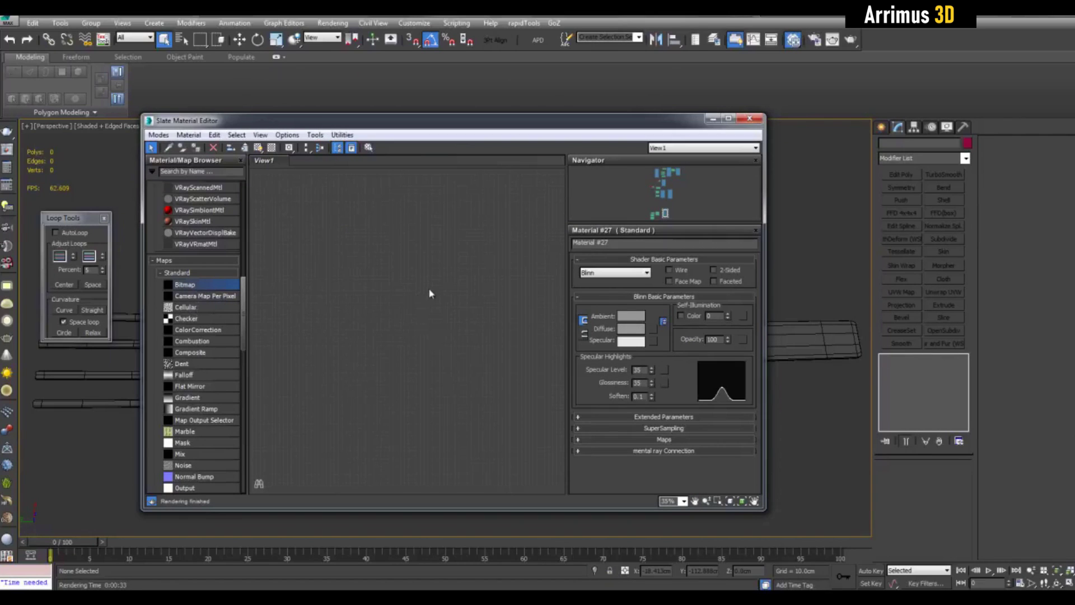
# Bring the baked displace2.jpg into the material graph as a Bitmap node and preview its image.
pyautogui.click(524, 331)
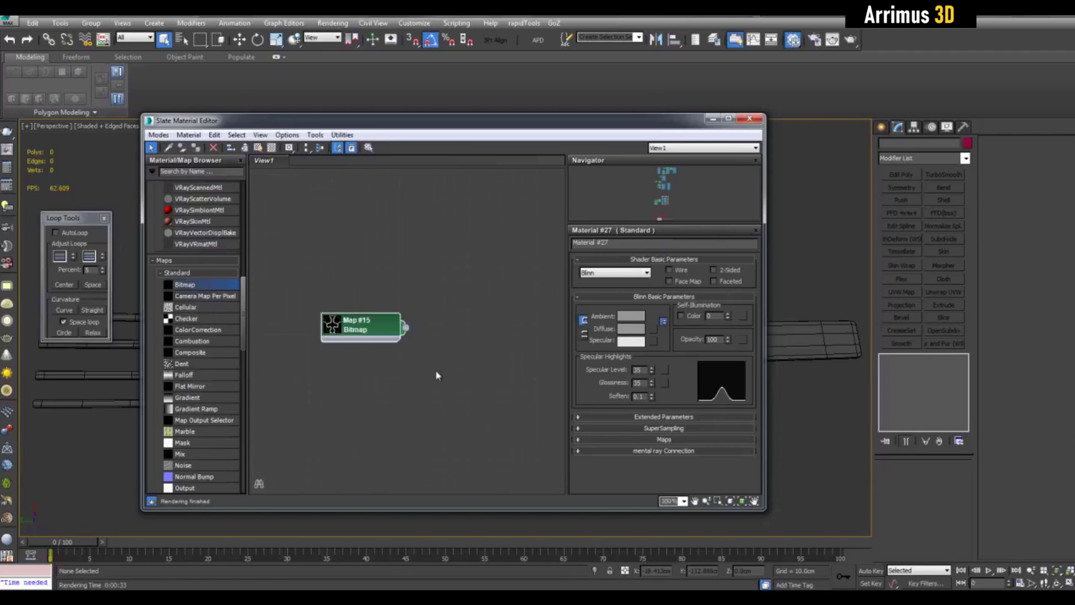
pyautogui.doubleClick(383, 327)
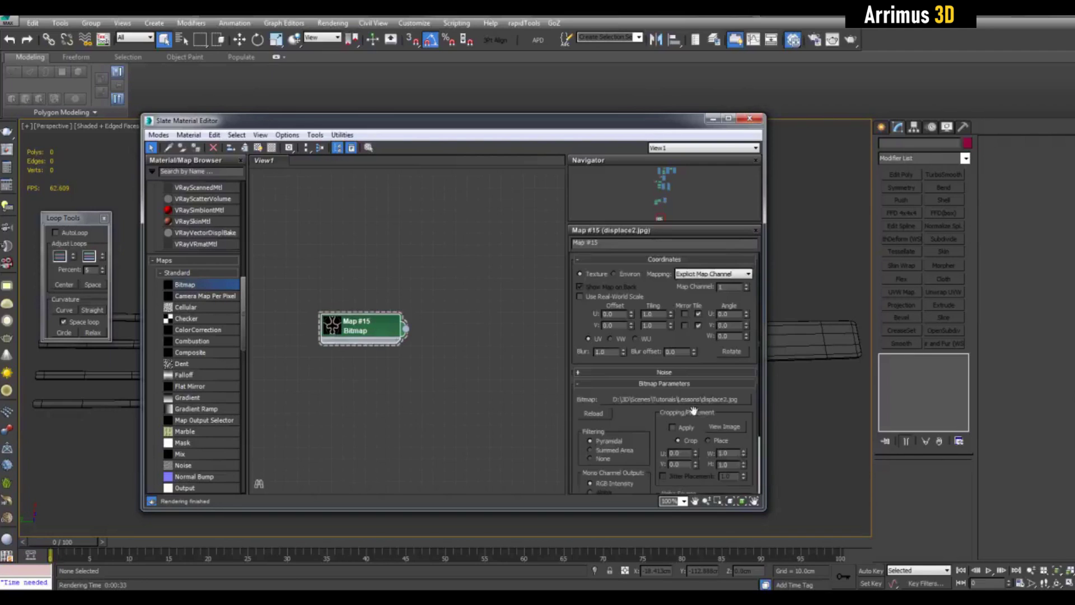
pyautogui.click(706, 425)
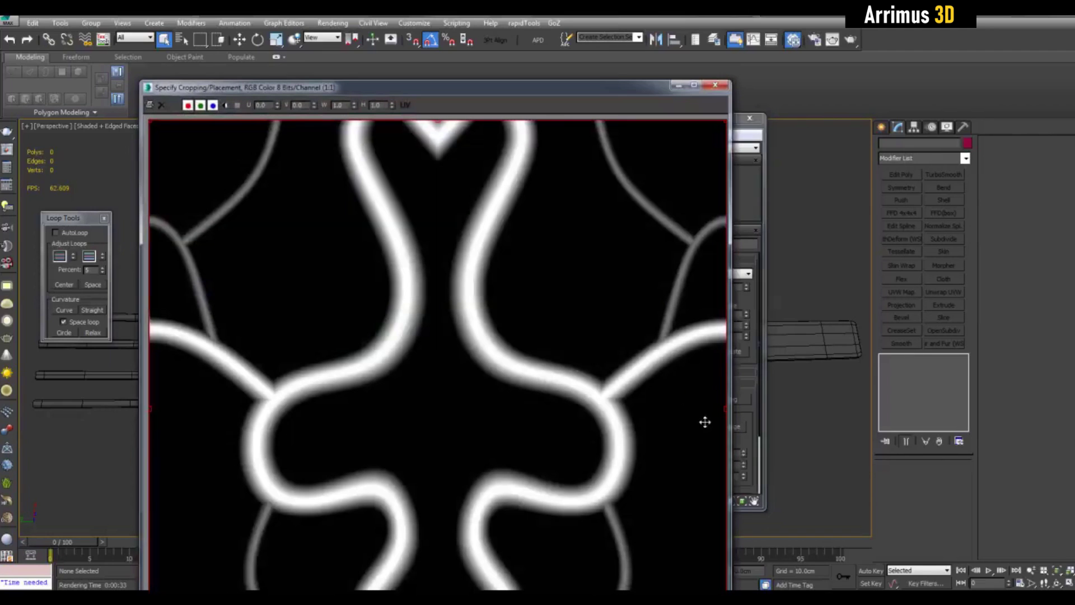
pyautogui.click(723, 85)
# Add a VRayMtl material to the right of the bitmap node and open its parameters.
pyautogui.click(236, 232)
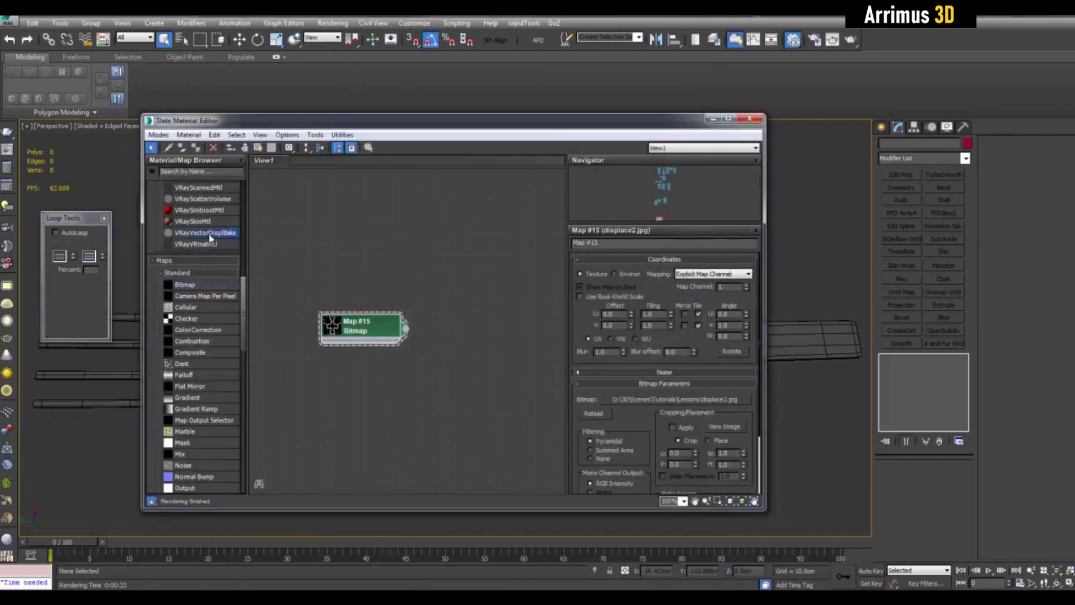
pyautogui.scroll(5, 212, 238)
pyautogui.doubleClick(198, 294)
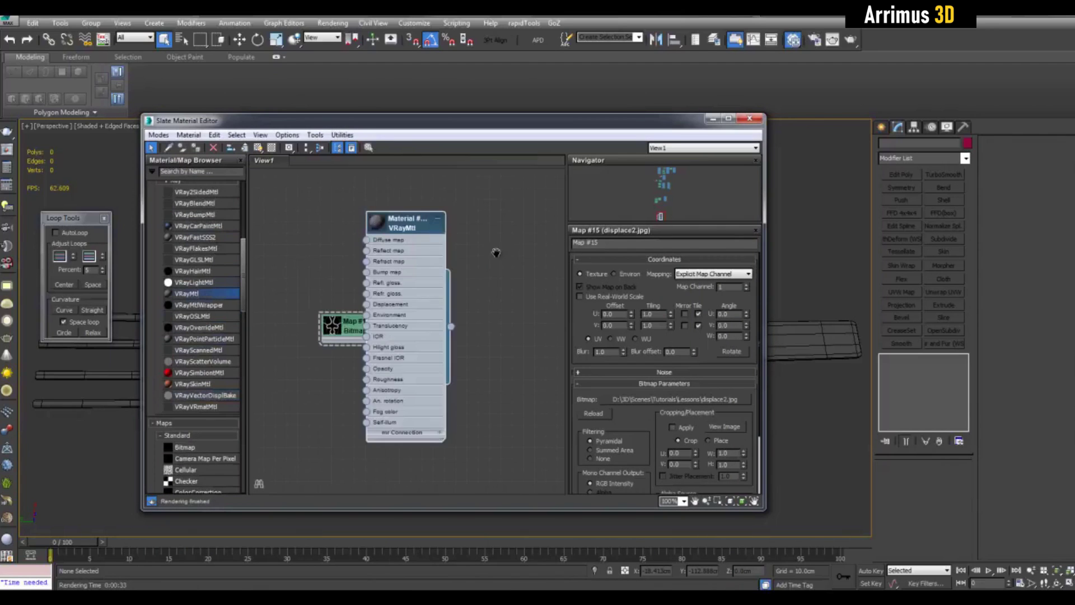
pyautogui.moveTo(495, 250); pyautogui.dragTo(441, 270, button='middle')
pyautogui.moveTo(344, 245); pyautogui.dragTo(434, 249)
pyautogui.doubleClick(434, 249)
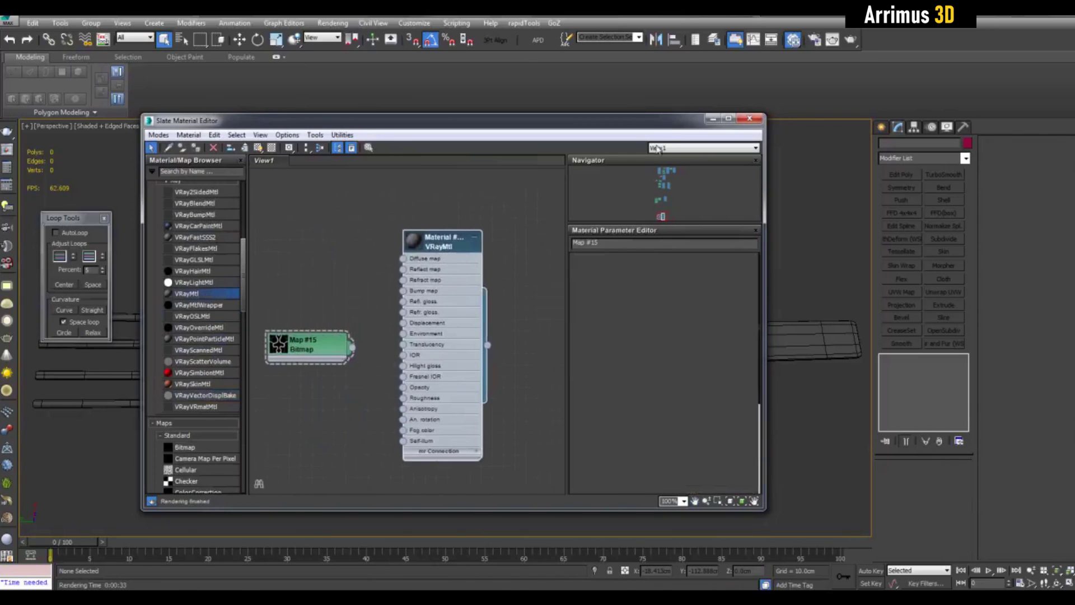
pyautogui.moveTo(646, 315); pyautogui.dragTo(645, 321)
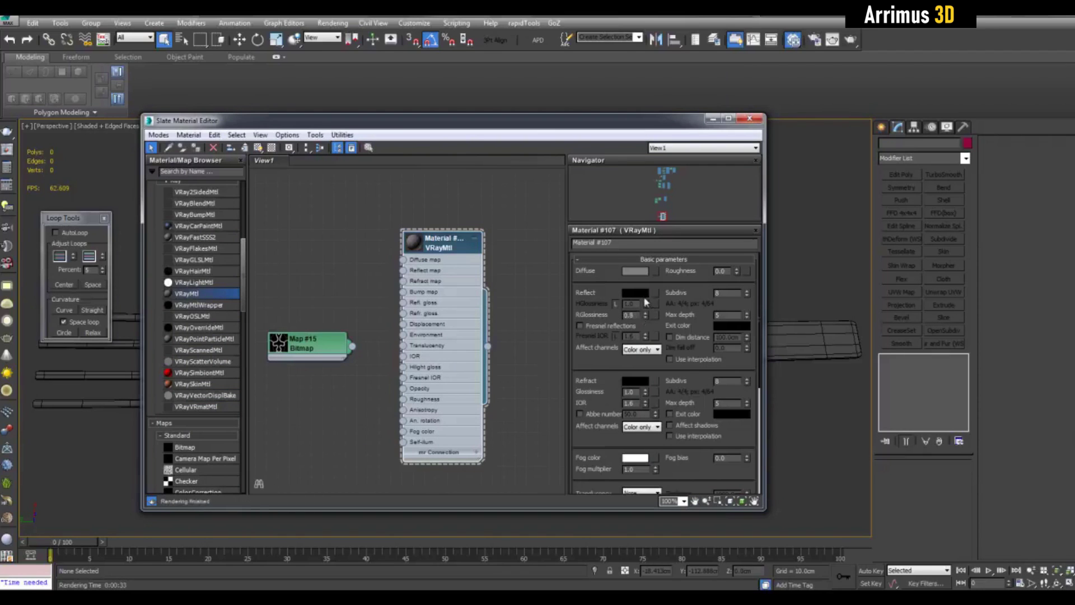
# Set the VRayMtl's reflection color to grey and its diffuse color to dark grey.
pyautogui.click(641, 294)
pyautogui.moveTo(377, 134)
pyautogui.mouseDown()
pyautogui.moveTo(395, 133)
pyautogui.moveTo(367, 132)
pyautogui.mouseUp()
pyautogui.click(410, 174)
pyautogui.click(643, 272)
pyautogui.click(411, 172)
# Connect the displace2.jpg bitmap to the VRayMtl's diffuse map.
pyautogui.moveTo(380, 269); pyautogui.dragTo(492, 292, button='middle')
pyautogui.moveTo(465, 376); pyautogui.dragTo(416, 322)
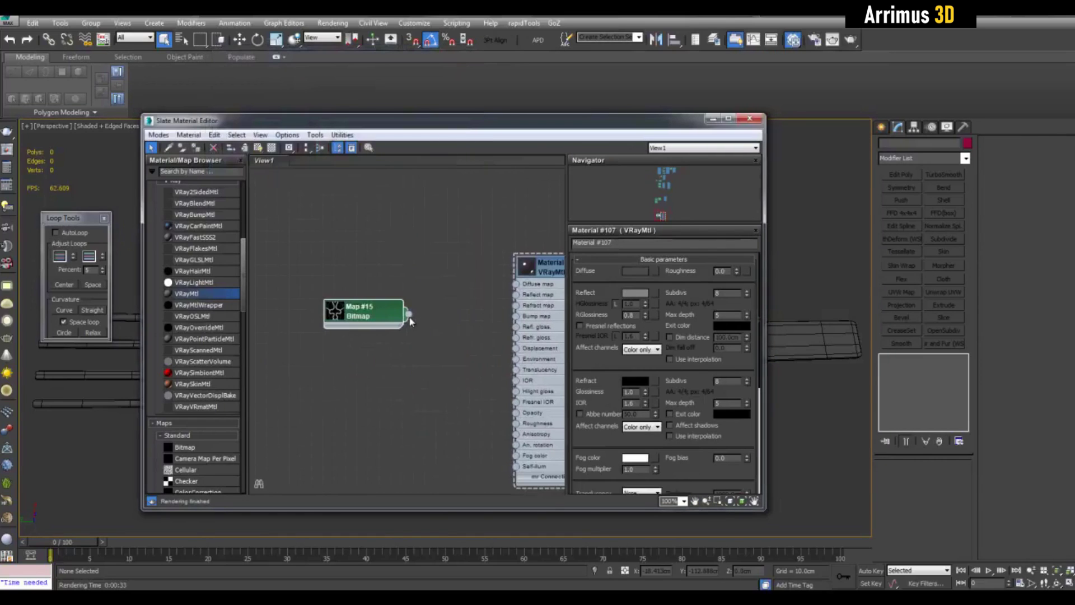
pyautogui.moveTo(512, 288); pyautogui.dragTo(515, 284)
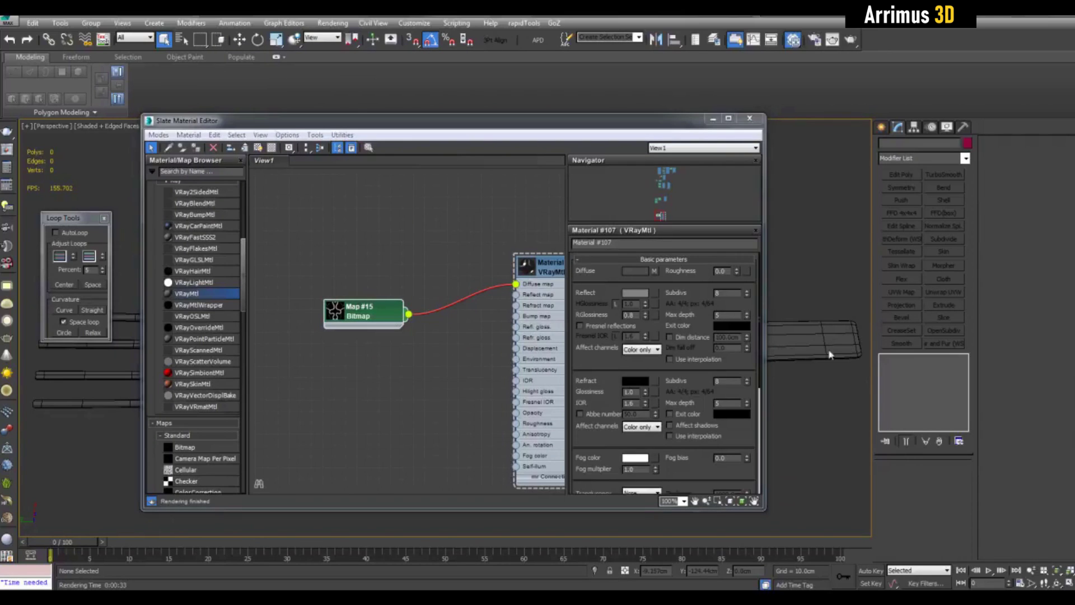
# Select the fork model and assign the VRayMtl material to it.
pyautogui.moveTo(674, 121); pyautogui.dragTo(693, 414)
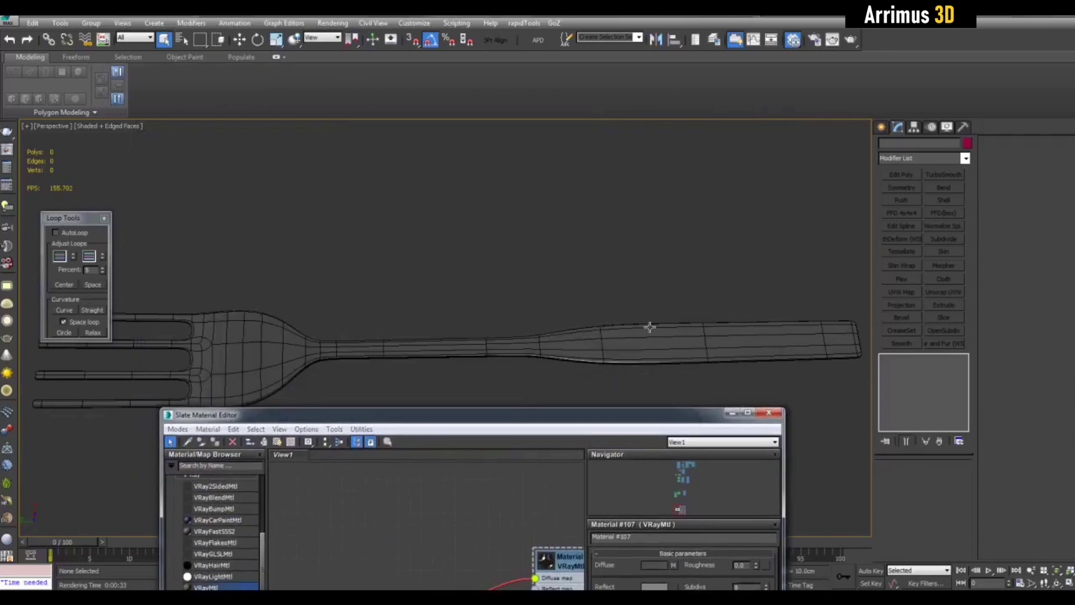
pyautogui.moveTo(650, 327); pyautogui.dragTo(600, 333, button='middle')
pyautogui.scroll(-5, 700, 358)
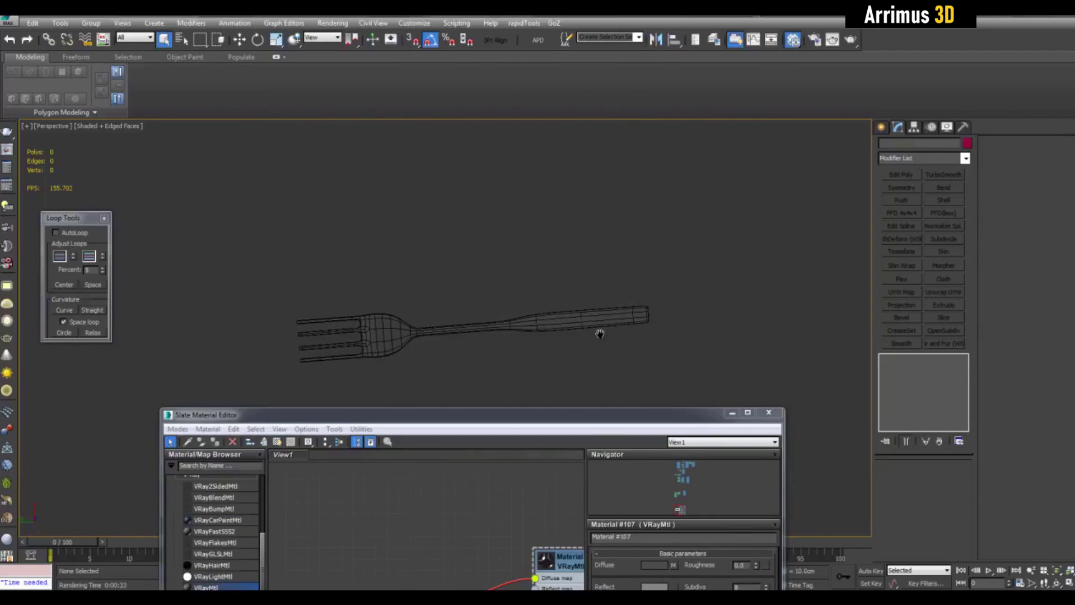
pyautogui.click(600, 333)
pyautogui.moveTo(690, 416); pyautogui.dragTo(703, 151)
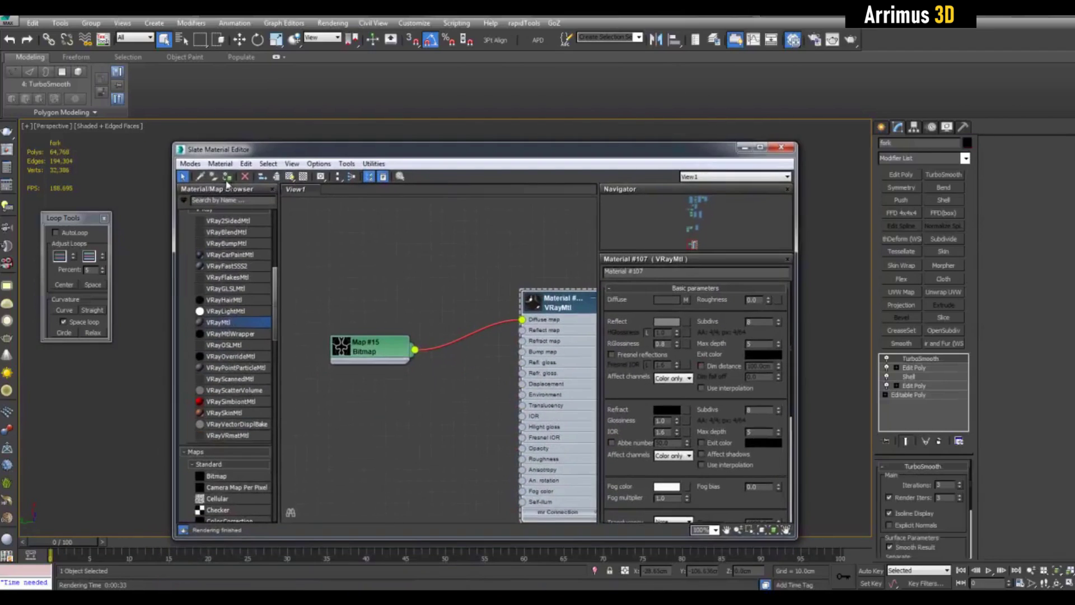
pyautogui.click(227, 178)
# Show the displace2.jpg bitmap as a shaded texture in the viewport and minimize the material editor.
pyautogui.moveTo(406, 282); pyautogui.dragTo(431, 283, button='middle')
pyautogui.scroll(1, 432, 284)
pyautogui.click(395, 357)
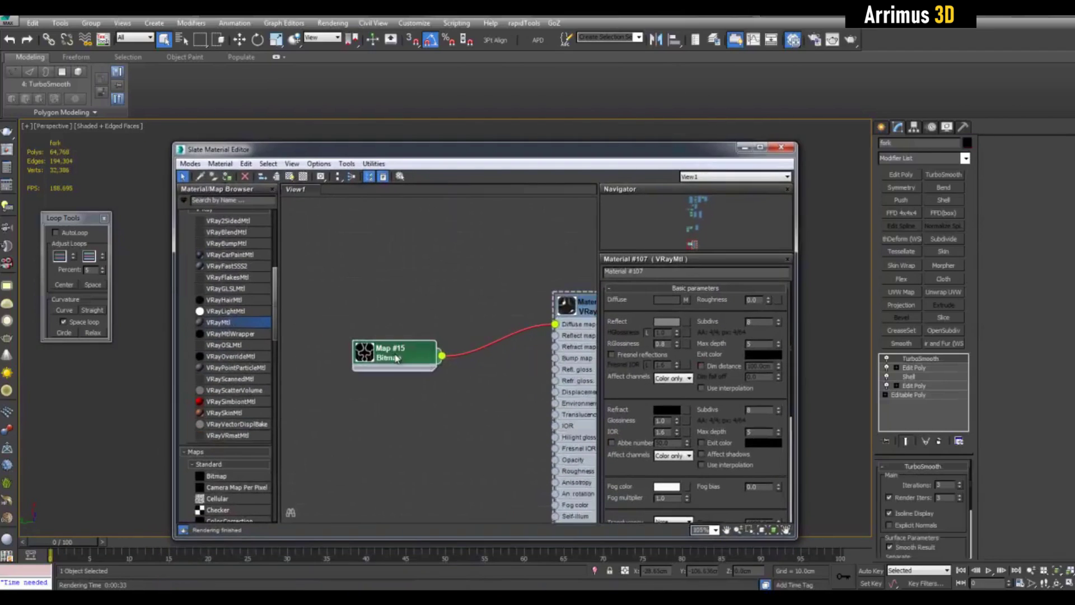
pyautogui.click(289, 177)
pyautogui.click(744, 147)
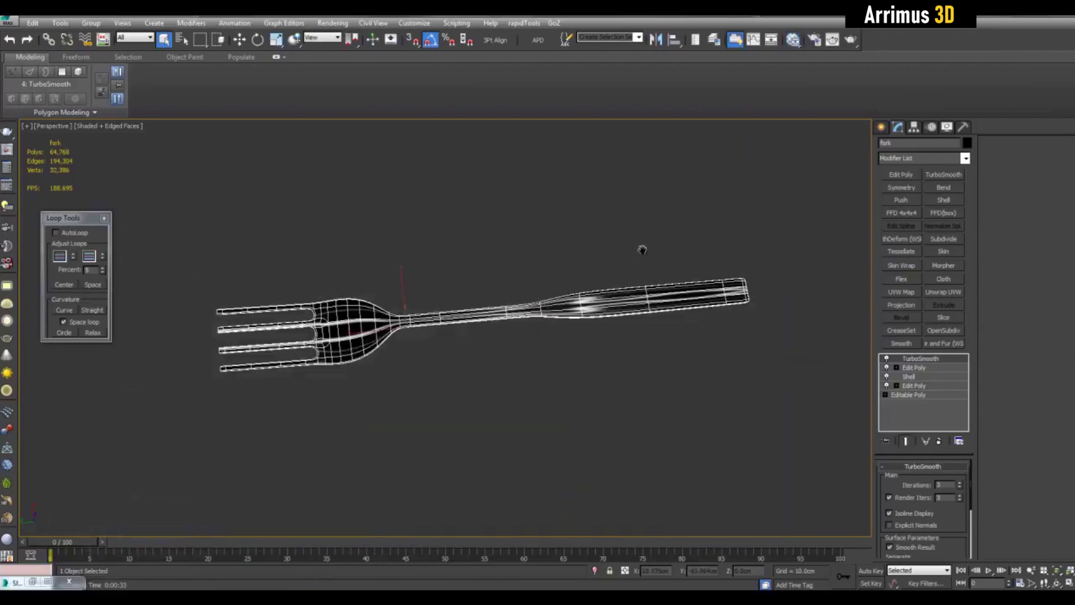
# Add a UVW Map modifier to the fork between the upper Edit Poly and TurboSmooth.
pyautogui.scroll(3, 642, 250)
pyautogui.moveTo(638, 251); pyautogui.dragTo(701, 269, button='middle')
pyautogui.scroll(-3, 674, 343)
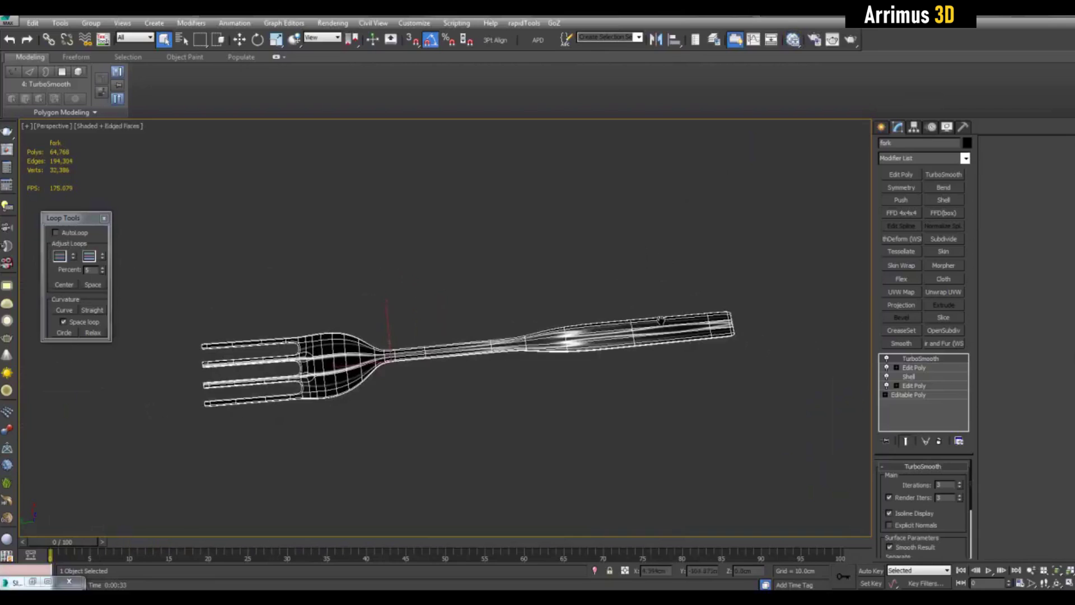
pyautogui.scroll(5, 661, 320)
pyautogui.scroll(-3, 603, 321)
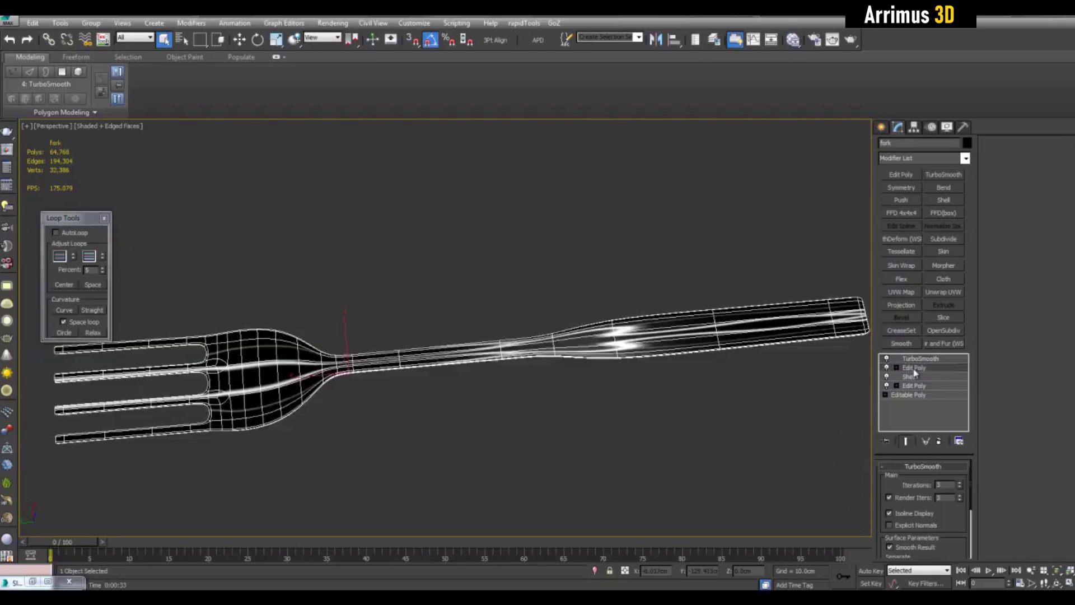
pyautogui.click(915, 368)
pyautogui.click(896, 292)
pyautogui.press('F4')
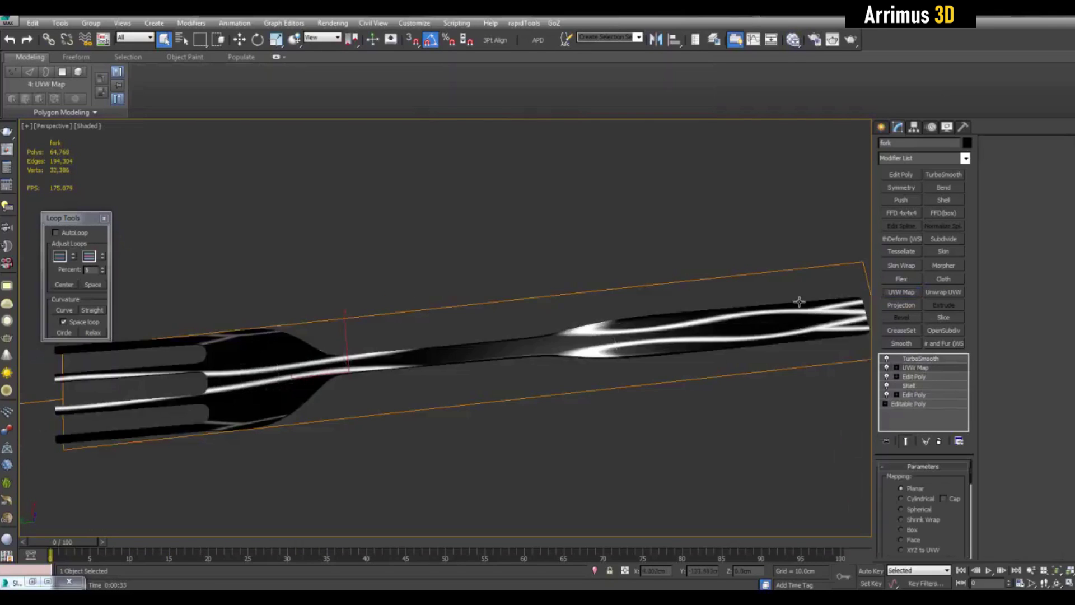
pyautogui.scroll(-4, 728, 313)
pyautogui.press('F4')
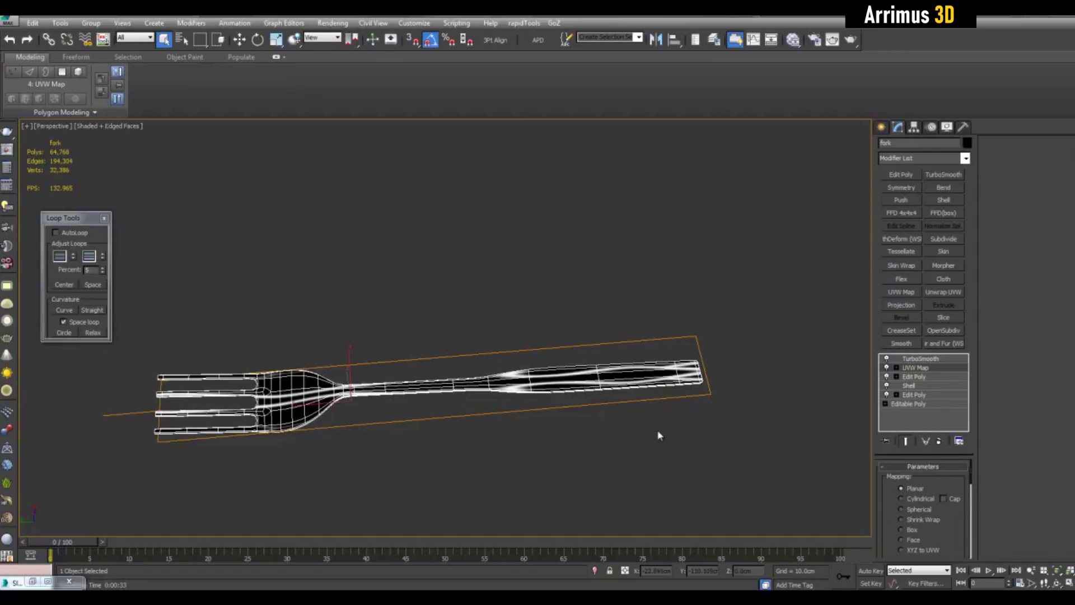
pyautogui.keyDown('alt'); pyautogui.moveTo(662, 419); pyautogui.dragTo(667, 437, button='middle'); pyautogui.keyUp('alt')
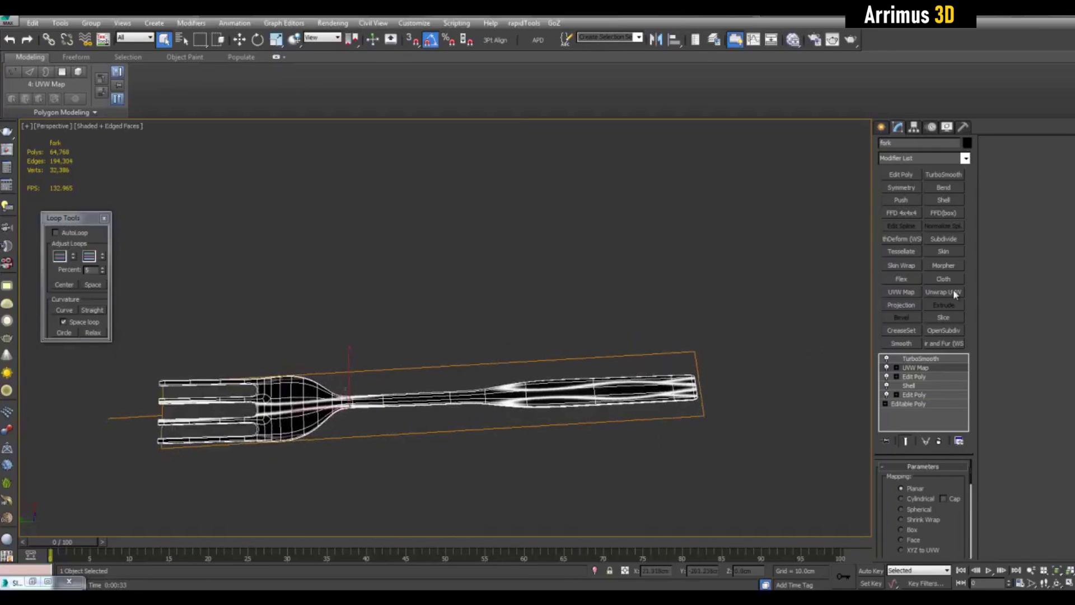
# Set the UVW Map modifier's map channel to 2.
pyautogui.moveTo(973, 474); pyautogui.dragTo(969, 515)
pyautogui.click(958, 515)
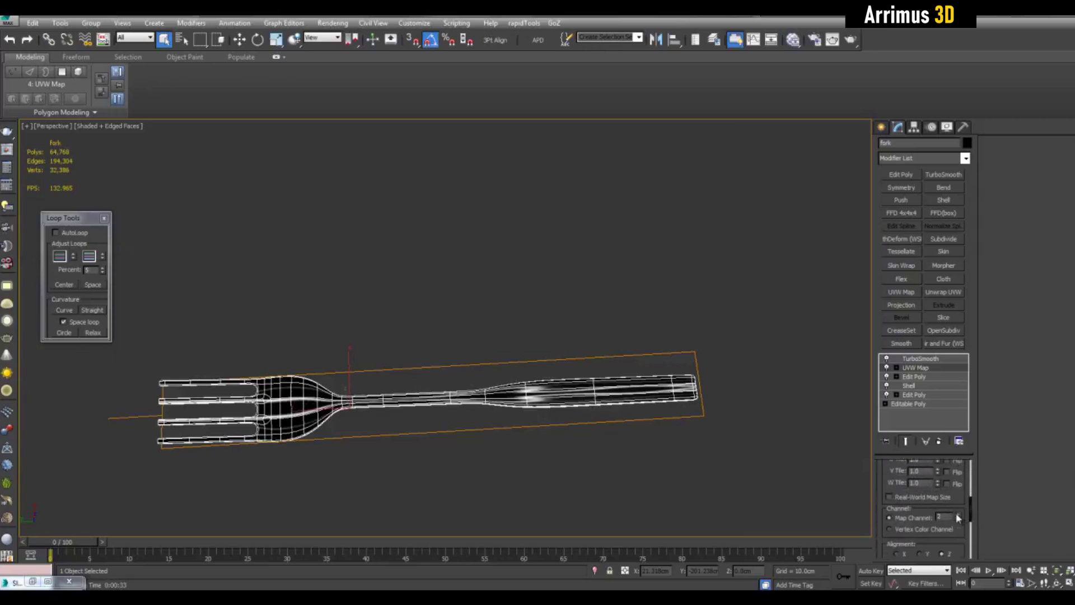
pyautogui.scroll(3, 694, 323)
# Set the displace2.jpg bitmap's map channel to 2 and turn off edged faces in the viewport.
pyautogui.press('m')
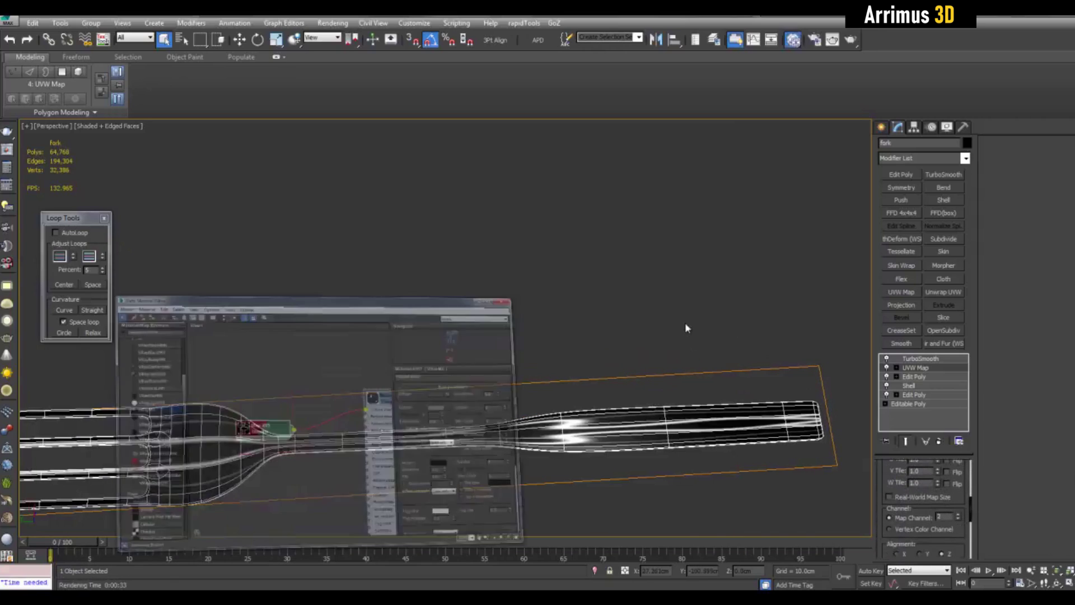
pyautogui.doubleClick(406, 361)
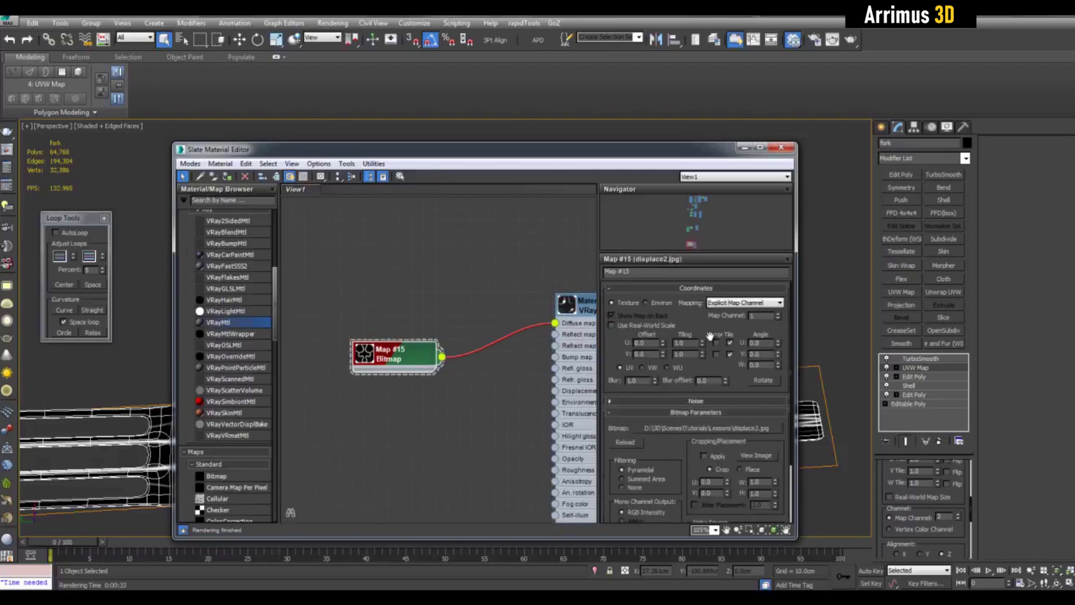
pyautogui.click(778, 313)
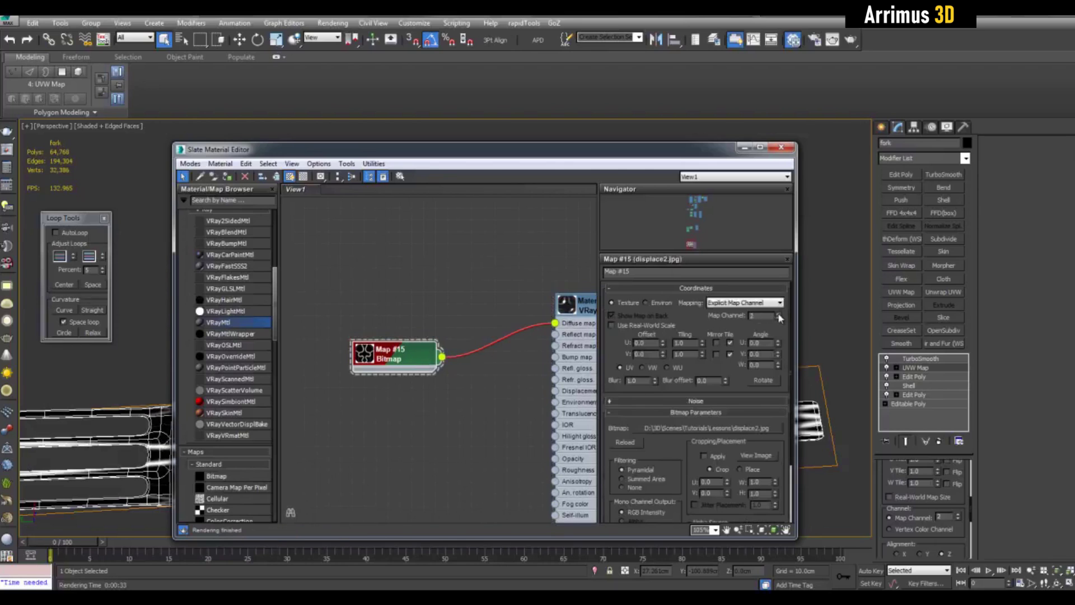
pyautogui.click(743, 148)
pyautogui.press('F4')
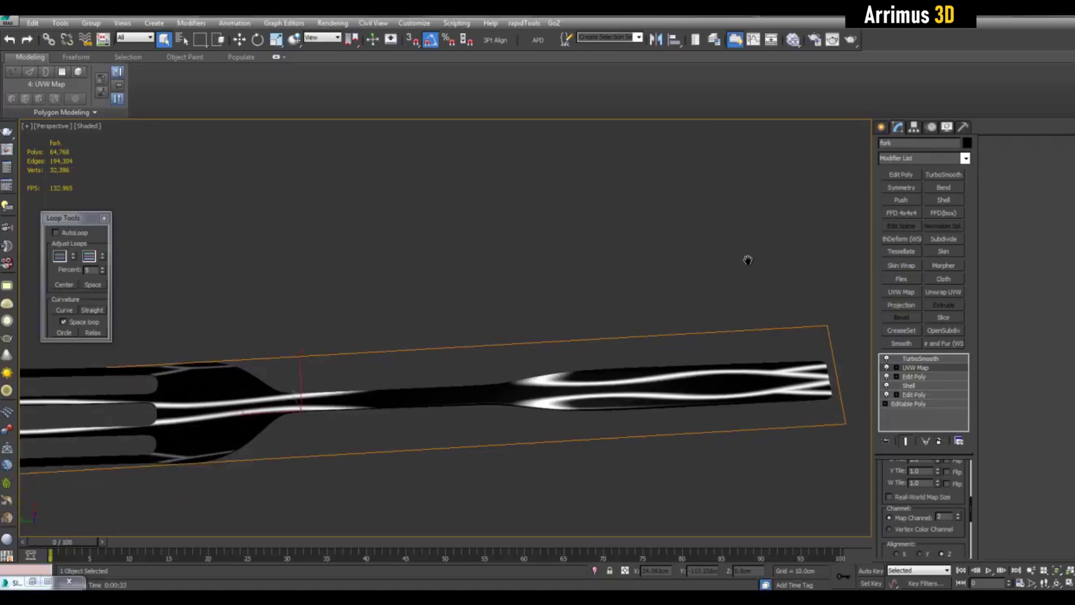
# Enter the Gizmo sub-level of the fork's UVW Map modifier.
pyautogui.scroll(-3, 552, 297)
pyautogui.scroll(3, 559, 303)
pyautogui.scroll(3, 636, 329)
pyautogui.scroll(-3, 628, 351)
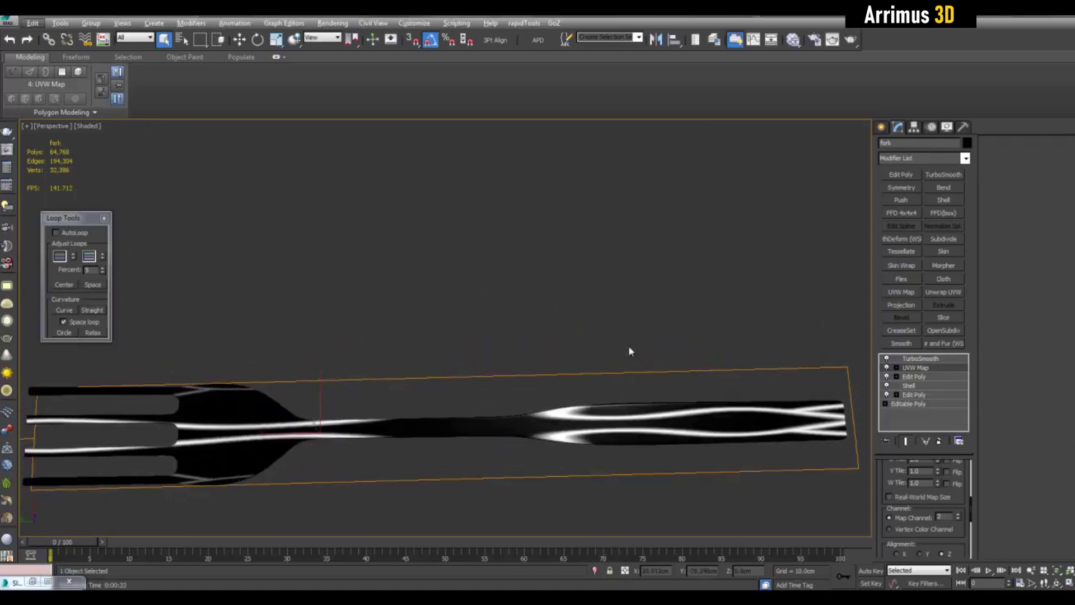
pyautogui.click(896, 367)
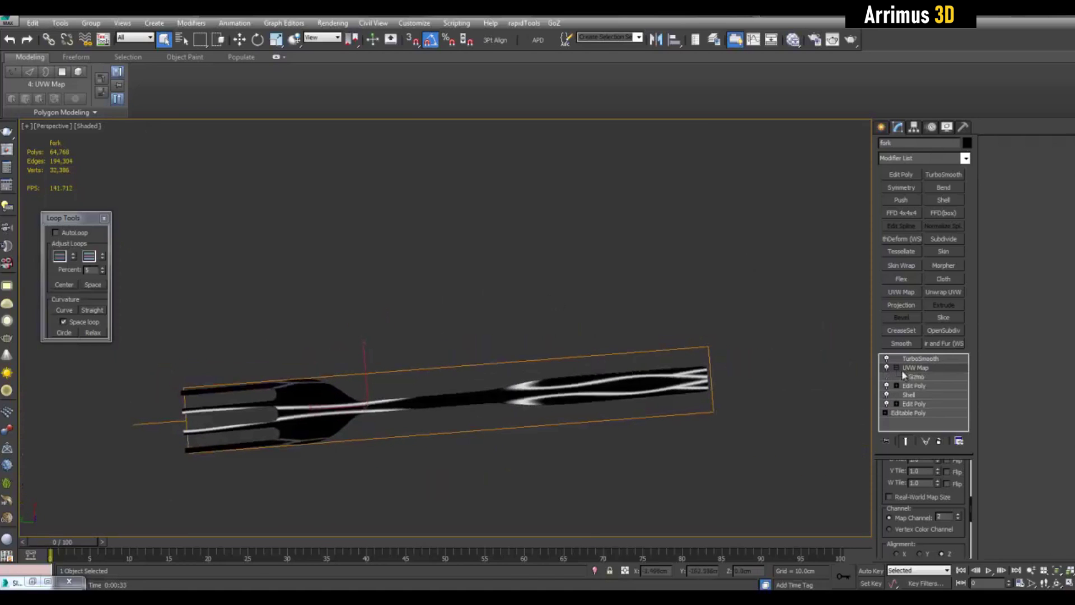
pyautogui.click(916, 376)
pyautogui.press('r')
pyautogui.press('w')
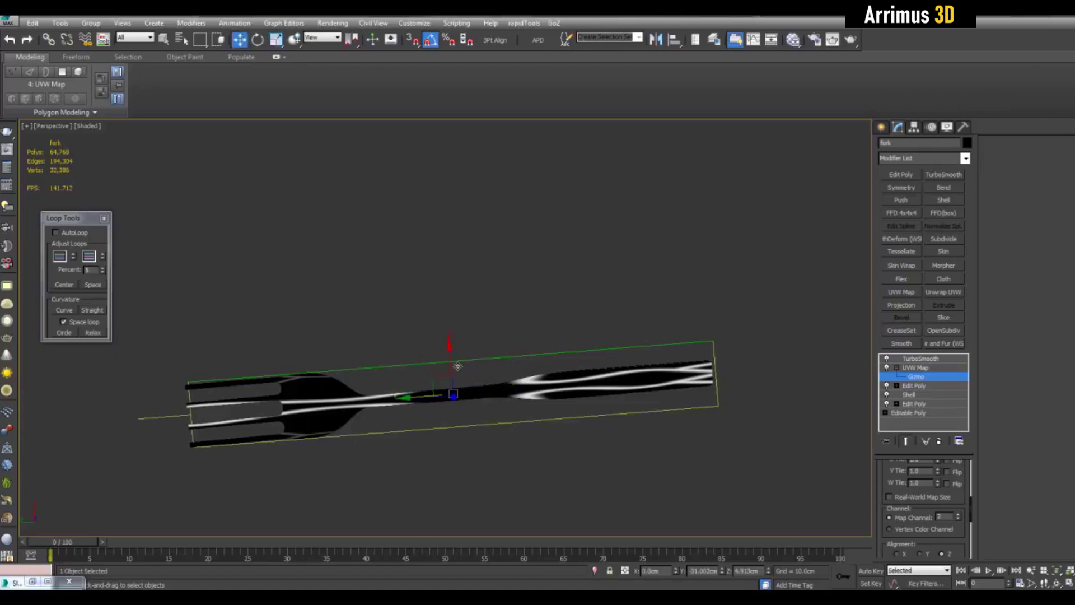
pyautogui.moveTo(452, 365); pyautogui.dragTo(466, 348)
pyautogui.rightClick(453, 366)
pyautogui.press('e')
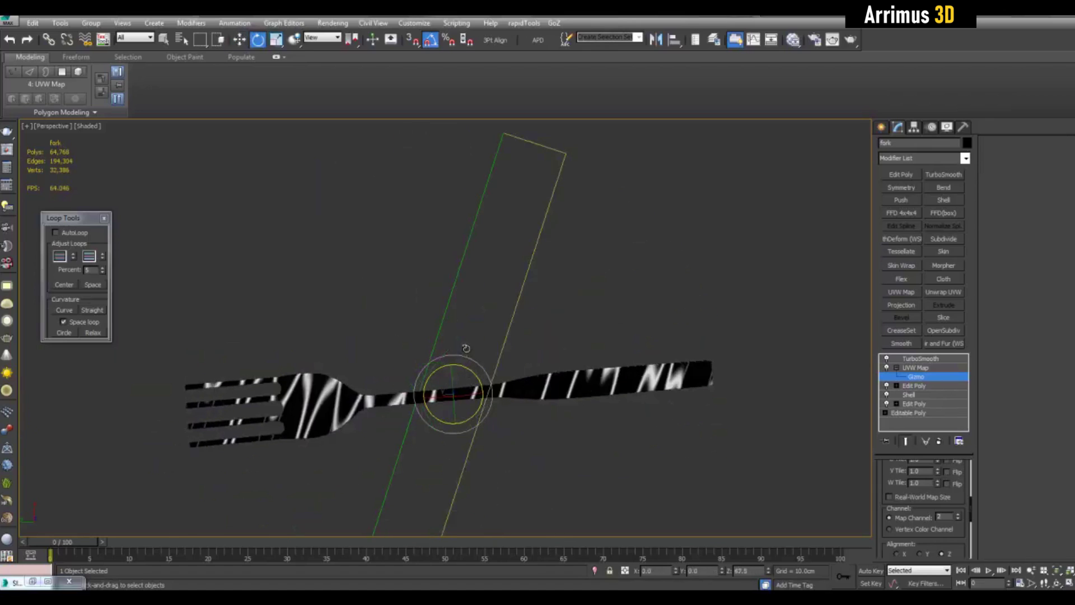
pyautogui.keyDown('alt'); pyautogui.moveTo(642, 415); pyautogui.dragTo(485, 374, button='middle'); pyautogui.keyUp('alt')
# Scale the mapping gizmo down along the fork's length to about a third and move it toward the handle end.
pyautogui.press('r')
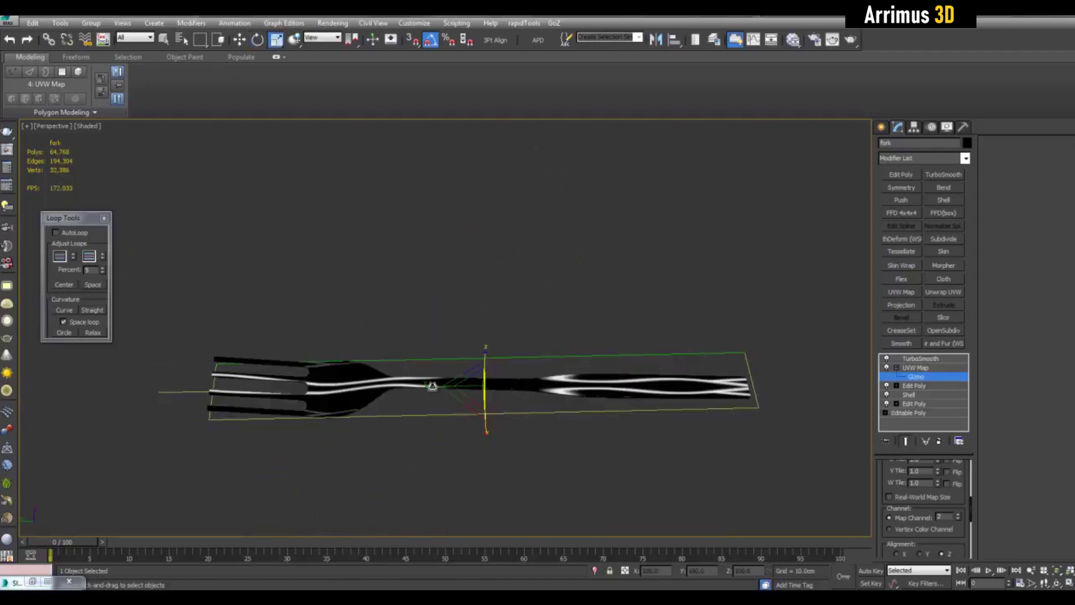
pyautogui.moveTo(425, 386); pyautogui.dragTo(504, 398)
pyautogui.press('w')
pyautogui.keyDown('alt'); pyautogui.moveTo(492, 392); pyautogui.dragTo(462, 399, button='middle'); pyautogui.keyUp('alt')
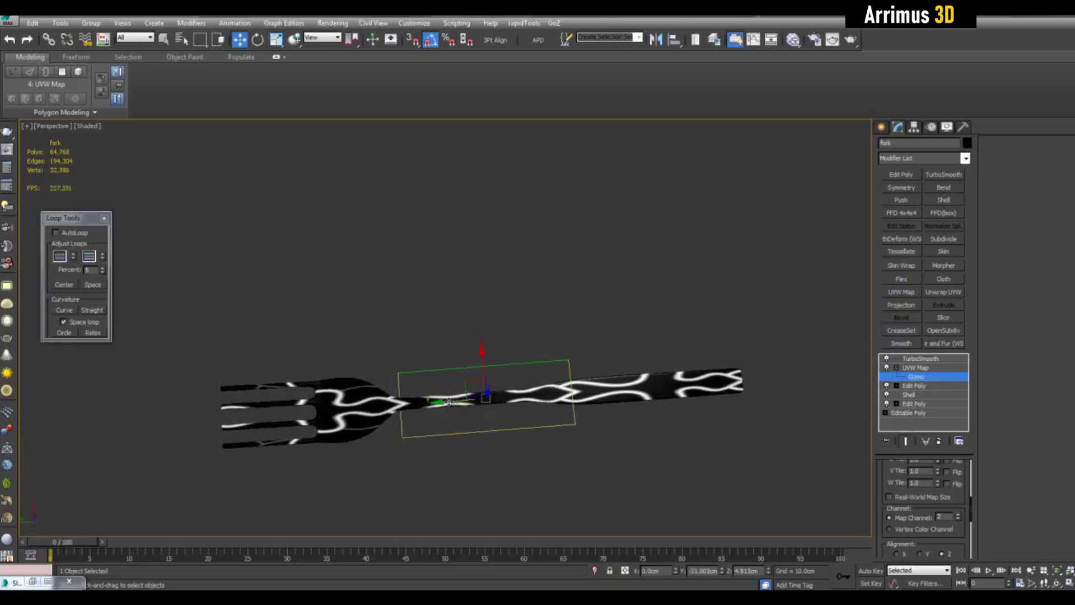
pyautogui.moveTo(448, 401); pyautogui.dragTo(545, 404)
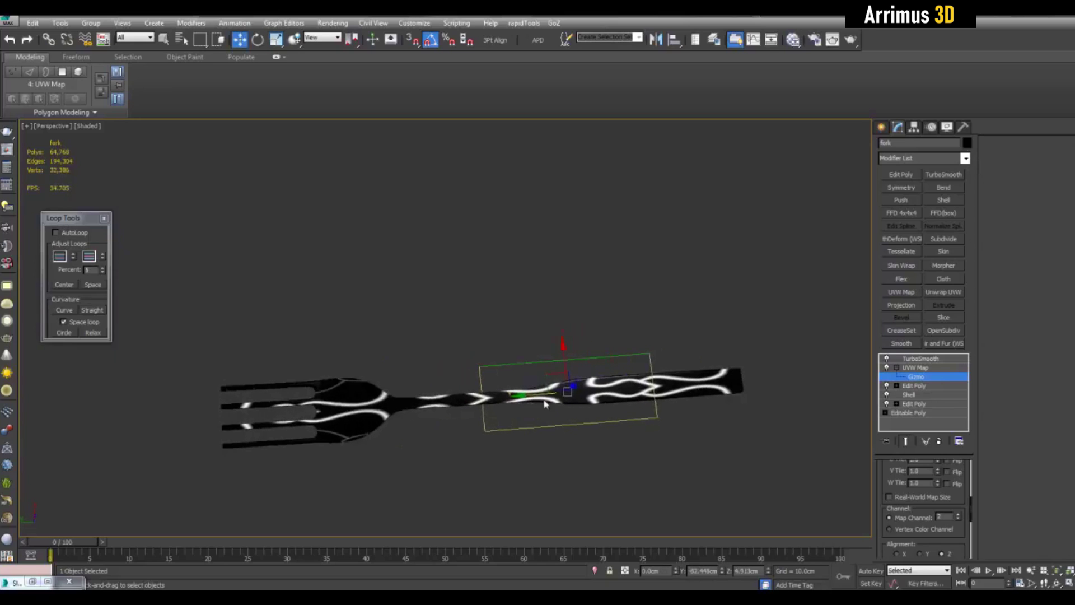
pyautogui.press('r')
pyautogui.moveTo(571, 439); pyautogui.dragTo(521, 428)
pyautogui.scroll(3, 554, 414)
pyautogui.press('w')
pyautogui.keyDown('alt'); pyautogui.moveTo(567, 414); pyautogui.dragTo(595, 344, button='middle'); pyautogui.keyUp('alt')
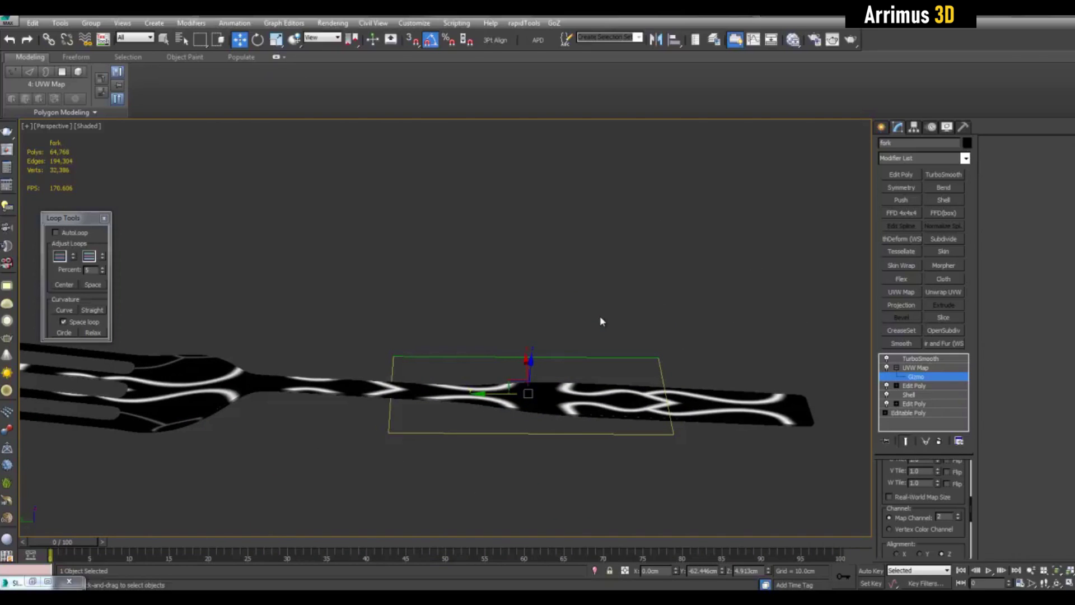
# Leave the gizmo sub-level and add a VRayDisplacementMod modifier above UVW Map on the fork.
pyautogui.moveTo(573, 353); pyautogui.dragTo(612, 348, button='middle')
pyautogui.scroll(-2, 572, 353)
pyautogui.press('1')
pyautogui.scroll(2, 611, 347)
pyautogui.click(965, 158)
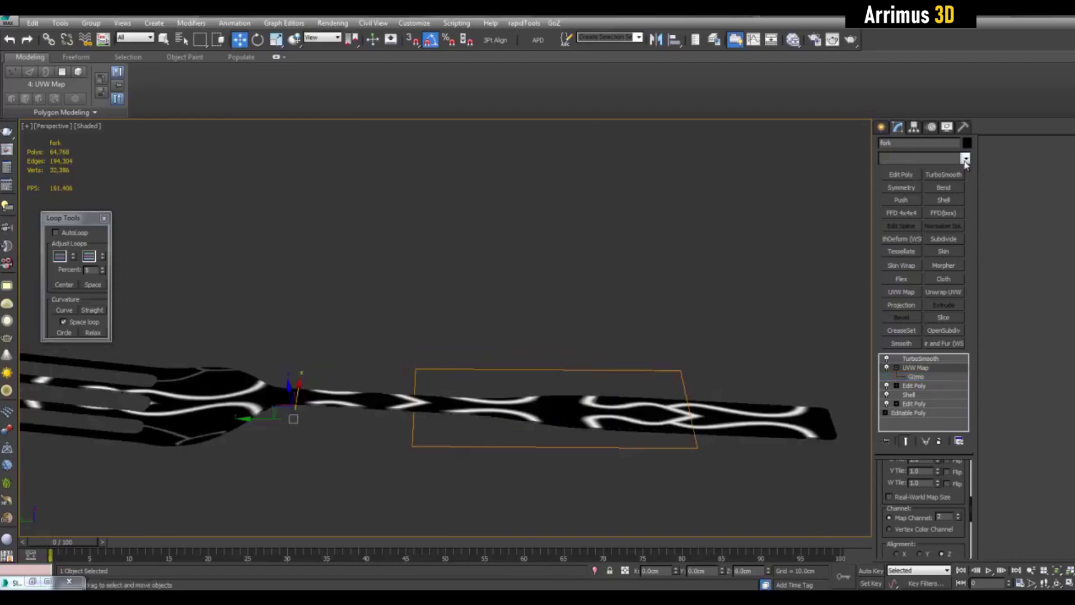
pyautogui.scroll(-15, 939, 560)
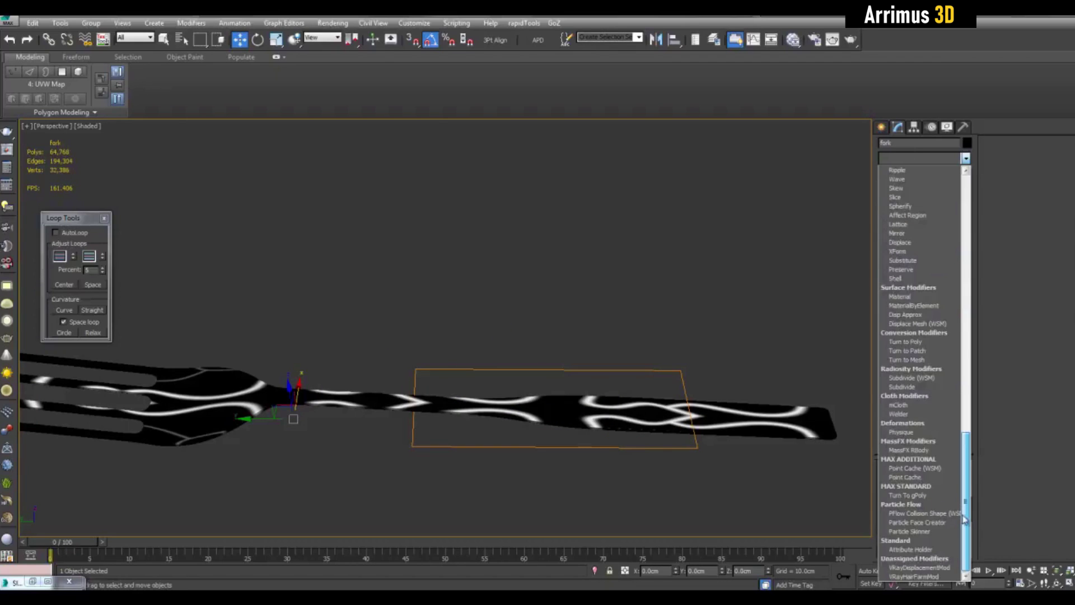
pyautogui.click(939, 567)
pyautogui.keyDown('alt'); pyautogui.moveTo(775, 393); pyautogui.dragTo(748, 353, button='middle'); pyautogui.keyUp('alt')
# Assign the displace2.jpg bitmap as an instance to the VRayDisplacementMod's Texmap.
pyautogui.press('m')
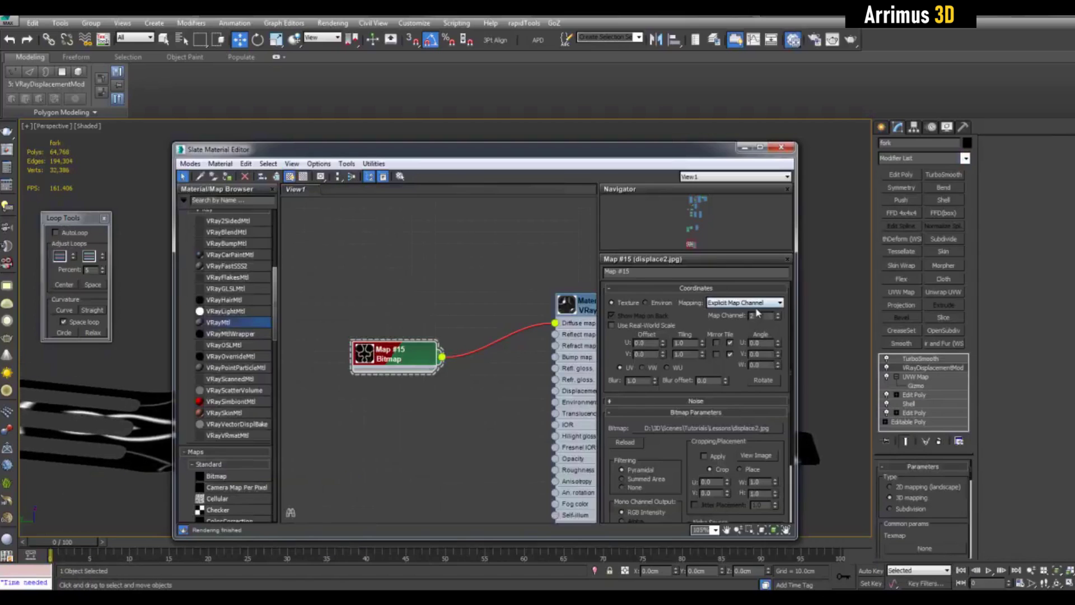
pyautogui.moveTo(463, 414); pyautogui.dragTo(391, 369, button='middle')
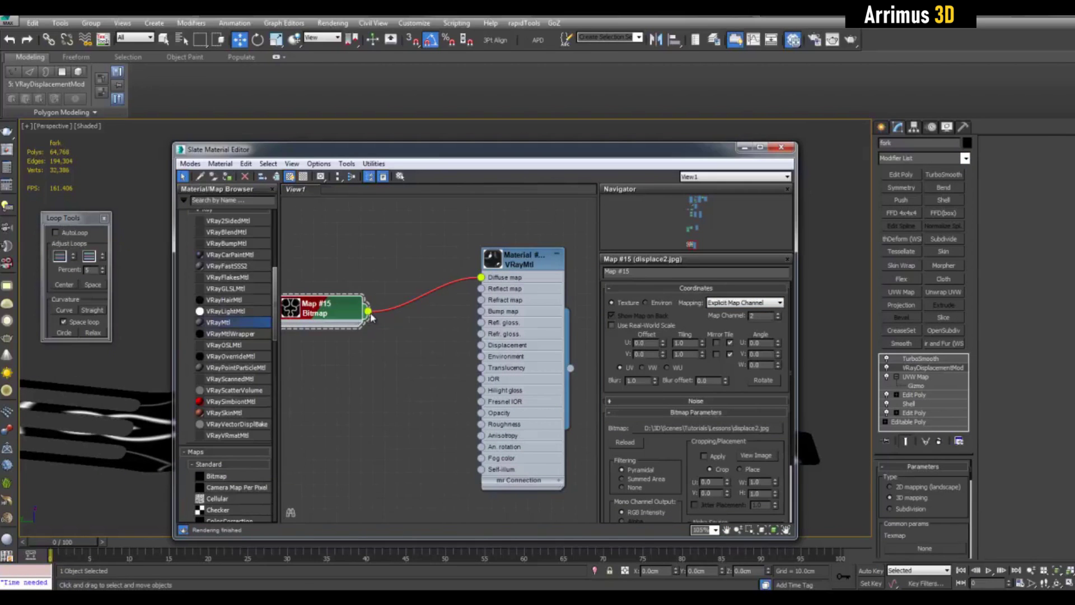
pyautogui.moveTo(372, 318); pyautogui.dragTo(699, 404)
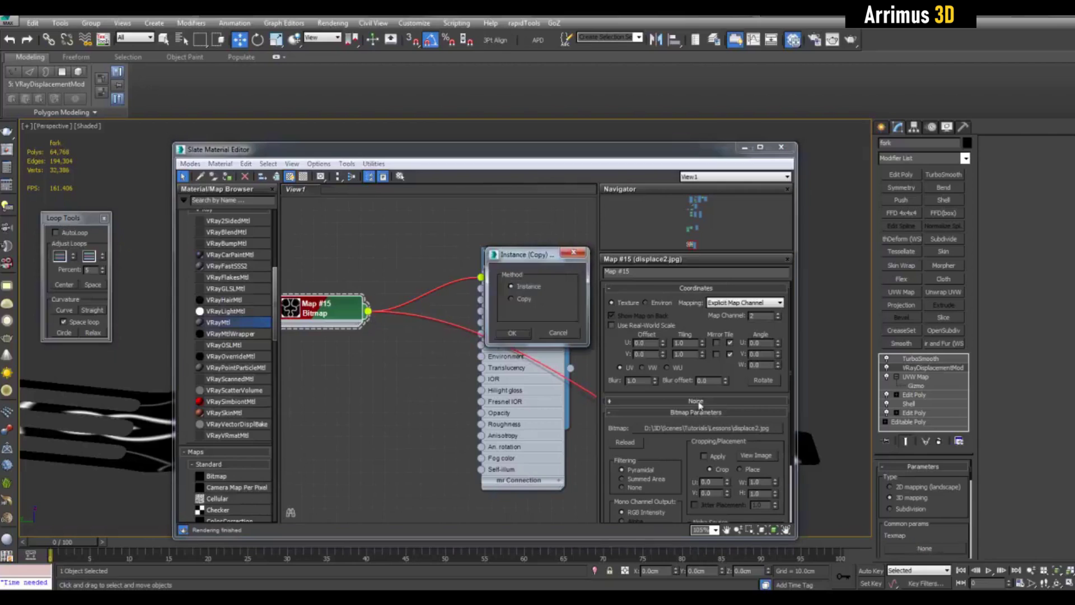
pyautogui.click(512, 333)
# Disconnect the bitmap from the VRayMtl's diffuse map and minimize the material editor.
pyautogui.scroll(1, 490, 292)
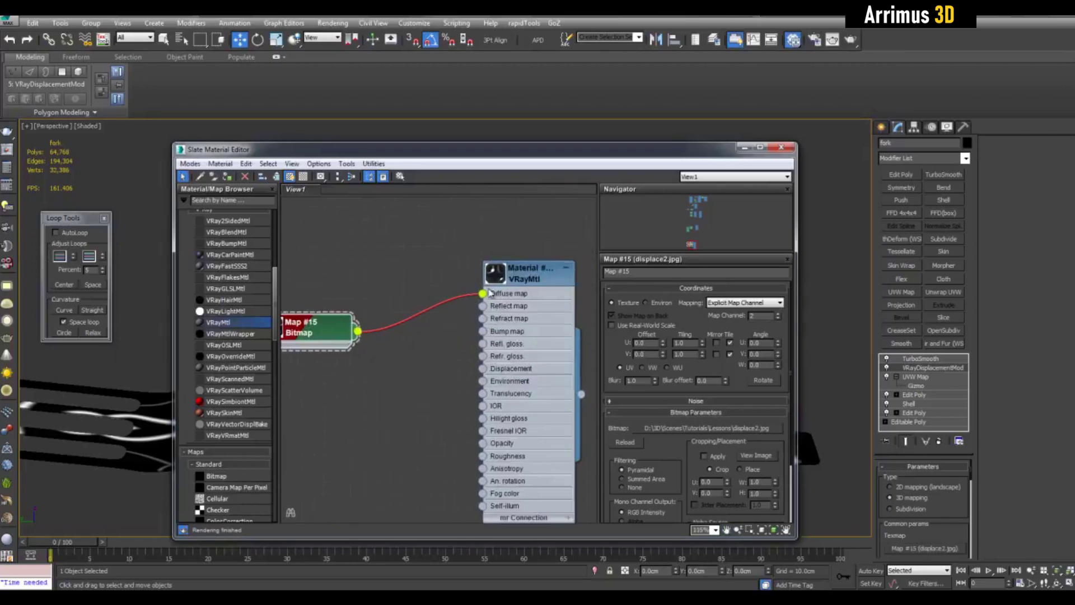
pyautogui.moveTo(483, 296); pyautogui.dragTo(436, 303)
pyautogui.moveTo(426, 310)
pyautogui.mouseDown(button='middle')
pyautogui.moveTo(495, 341)
pyautogui.moveTo(433, 328)
pyautogui.mouseUp(button='middle')
pyautogui.click(745, 146)
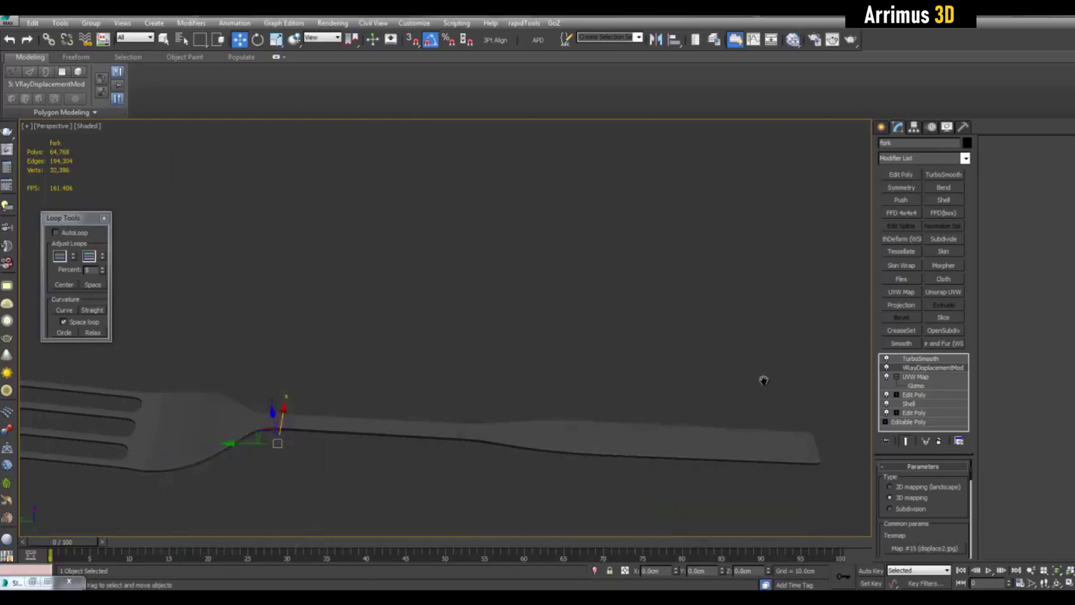
# Deselect the fork, render the perspective view and examine the displacement on the tines, neck and handle up close.
pyautogui.click(752, 369)
pyautogui.hotkey('shift', 'q')
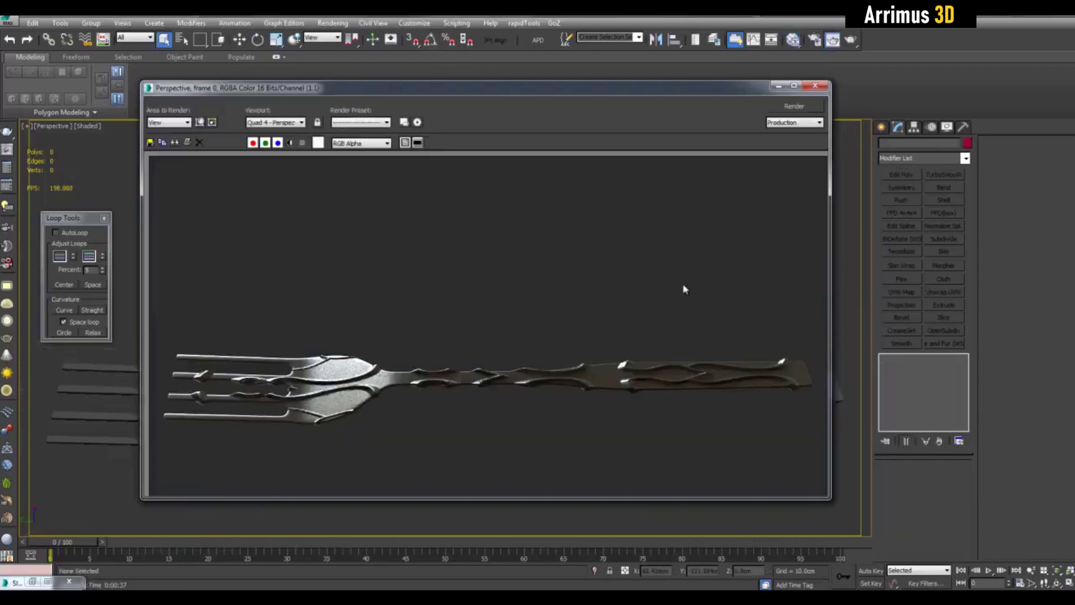
pyautogui.scroll(2, 727, 373)
pyautogui.moveTo(727, 374); pyautogui.dragTo(440, 399, button='middle')
pyautogui.moveTo(232, 397); pyautogui.dragTo(616, 303, button='middle')
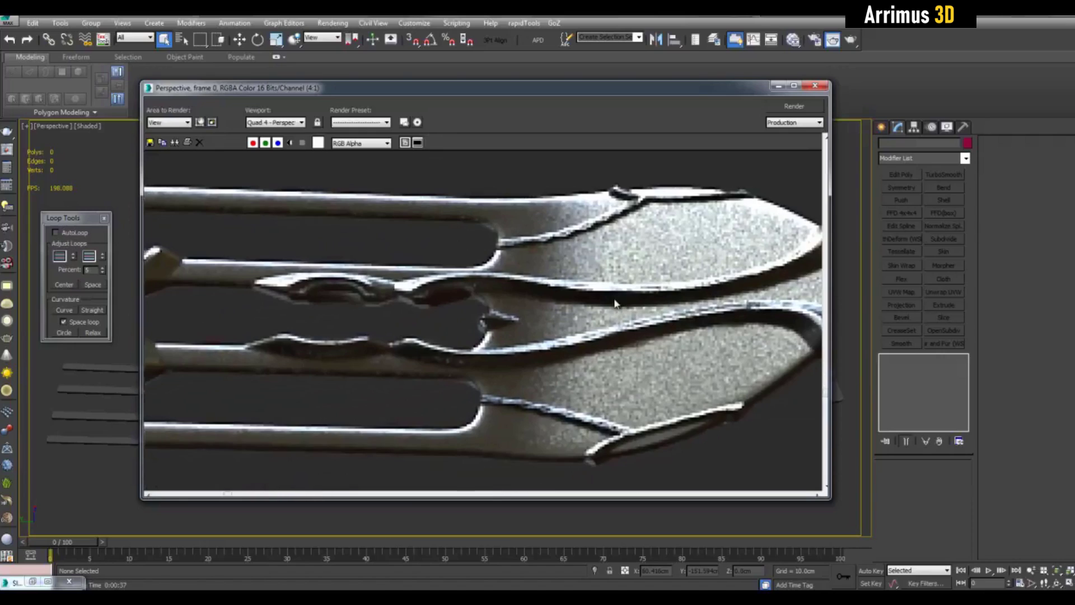
pyautogui.scroll(-2, 642, 298)
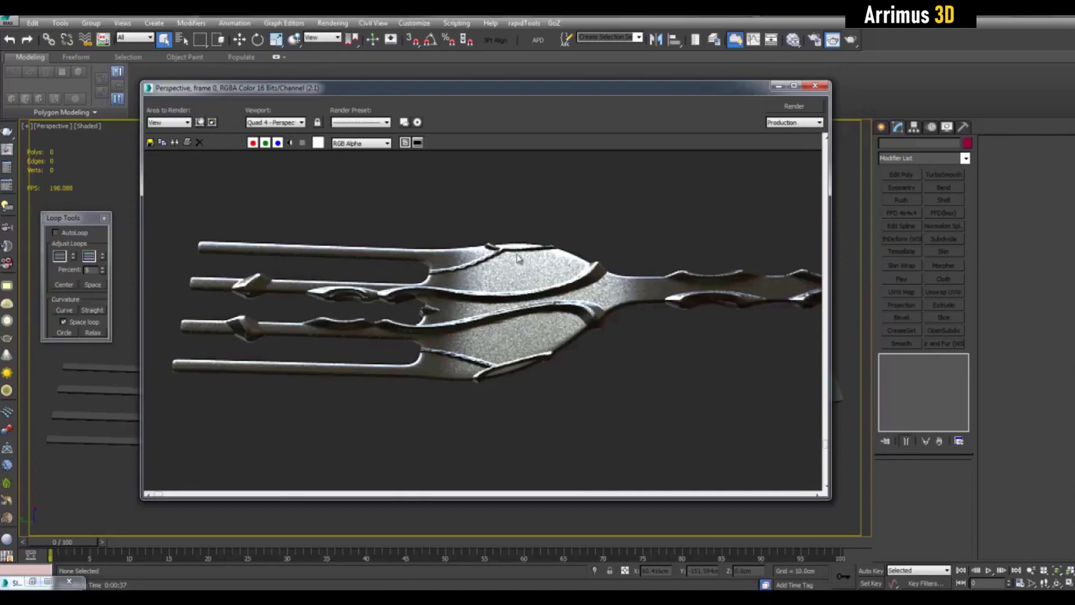
pyautogui.moveTo(589, 346); pyautogui.dragTo(639, 347, button='middle')
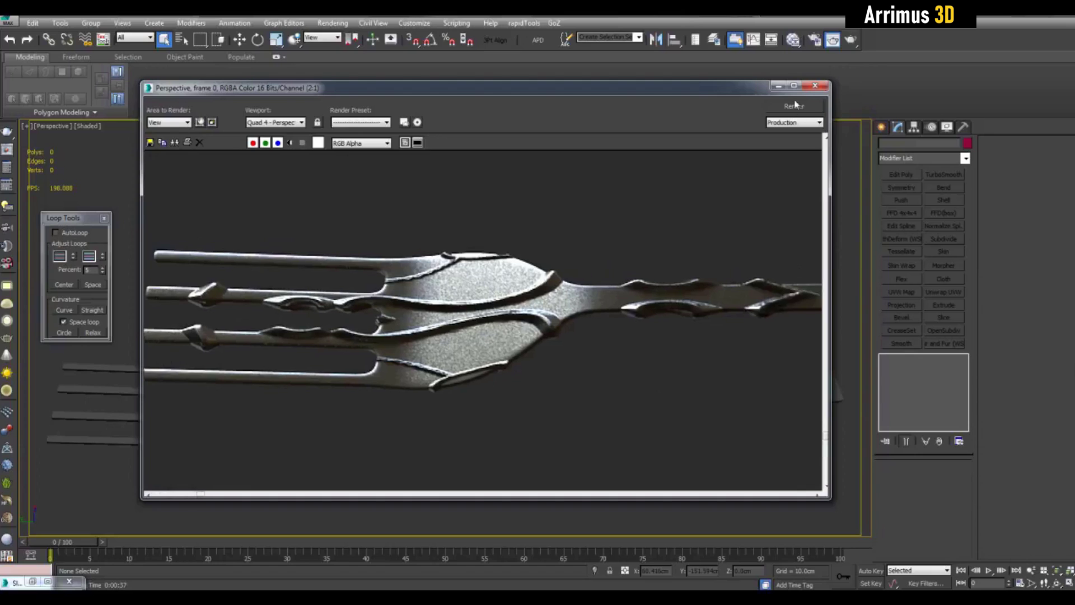
pyautogui.click(778, 86)
# Add a Composite map to the material graph between the displace2.jpg bitmap and the VRayMtl.
pyautogui.press('m')
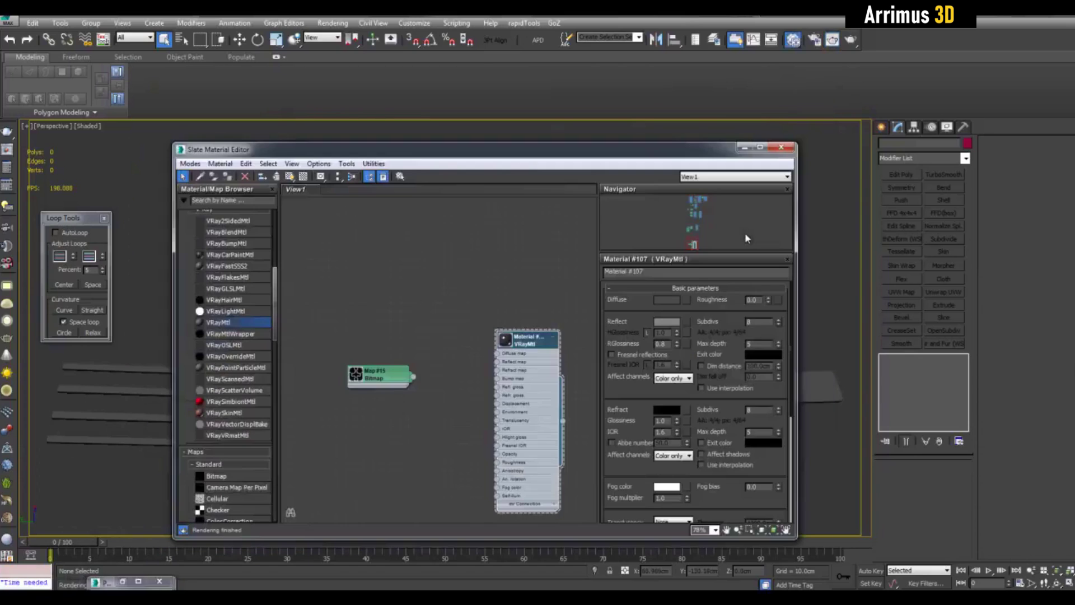
pyautogui.moveTo(540, 310); pyautogui.dragTo(505, 269, button='middle')
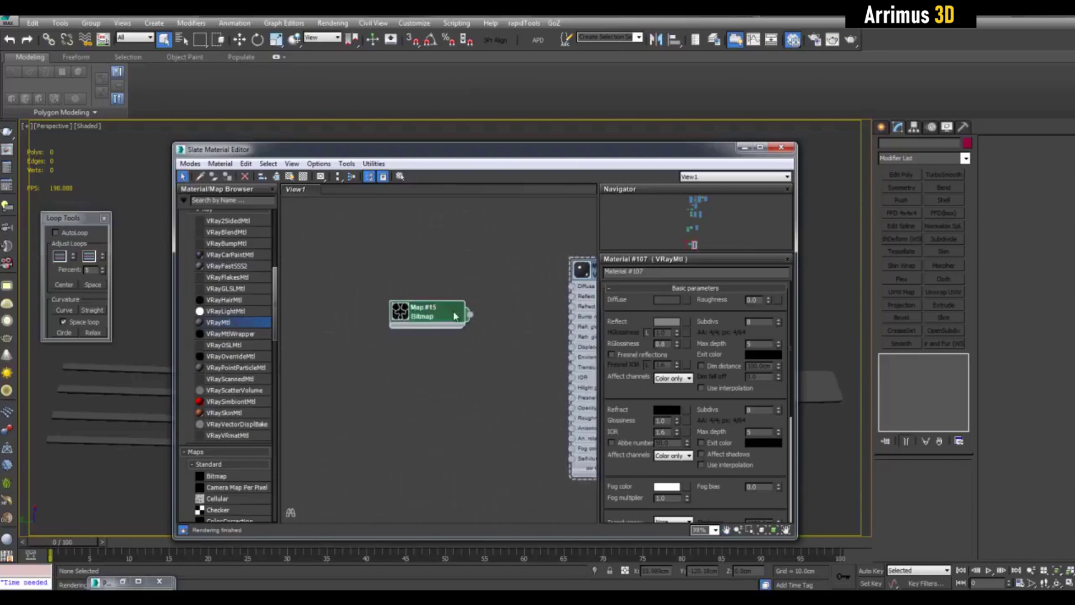
pyautogui.moveTo(458, 304); pyautogui.dragTo(404, 271)
pyautogui.scroll(-5, 277, 392)
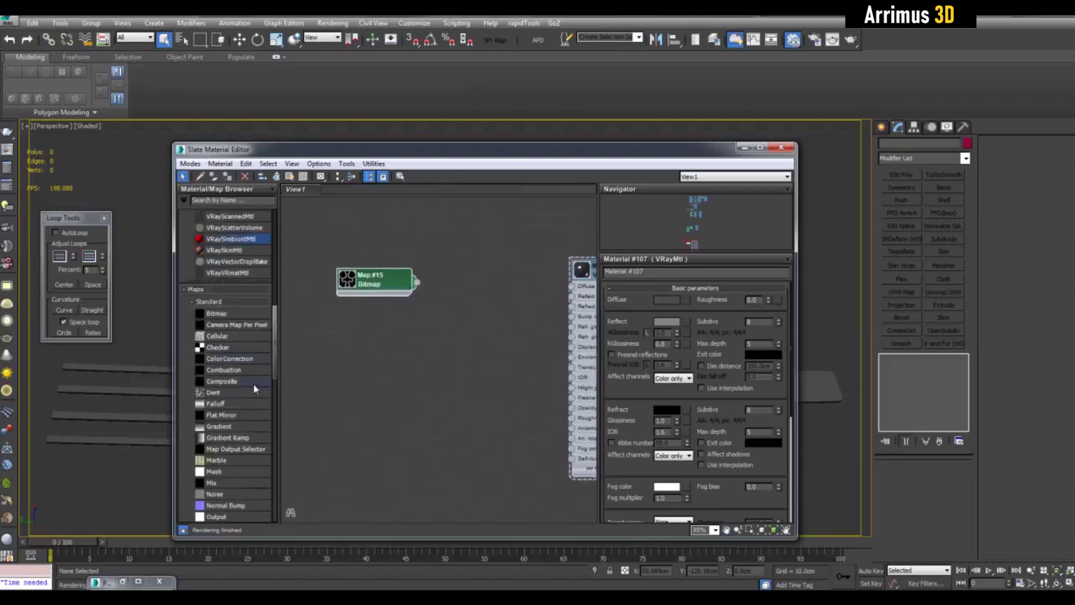
pyautogui.moveTo(253, 389); pyautogui.dragTo(402, 334)
pyautogui.moveTo(340, 290); pyautogui.dragTo(299, 311)
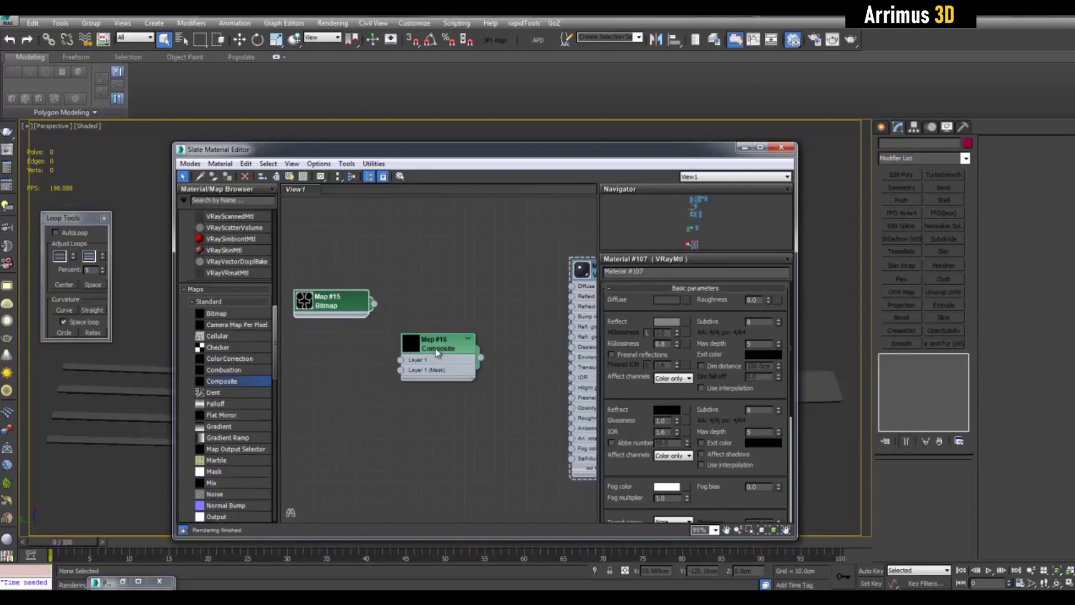
pyautogui.moveTo(436, 349); pyautogui.dragTo(456, 307)
# Connect the displace2.jpg bitmap to the Composite map's Layer 1 and duplicate the bitmap node below the original.
pyautogui.scroll(1, 473, 264)
pyautogui.moveTo(472, 264); pyautogui.dragTo(543, 294, button='middle')
pyautogui.moveTo(428, 340); pyautogui.dragTo(482, 352)
pyautogui.moveTo(488, 334); pyautogui.dragTo(490, 278)
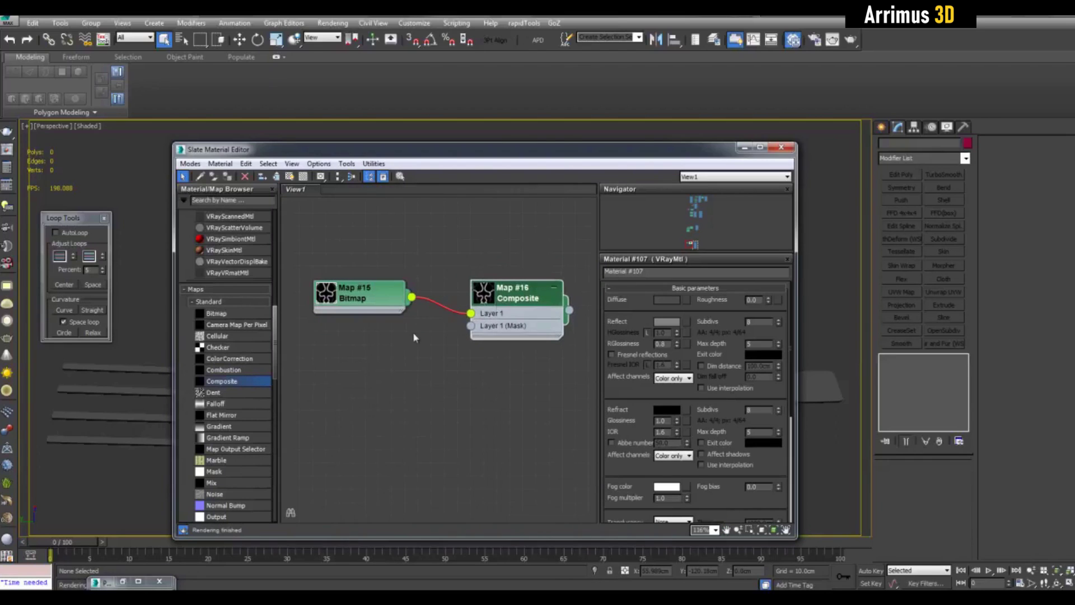
pyautogui.scroll(1, 412, 331)
pyautogui.keyDown('shift'); pyautogui.moveTo(393, 278); pyautogui.dragTo(393, 343); pyautogui.keyUp('shift')
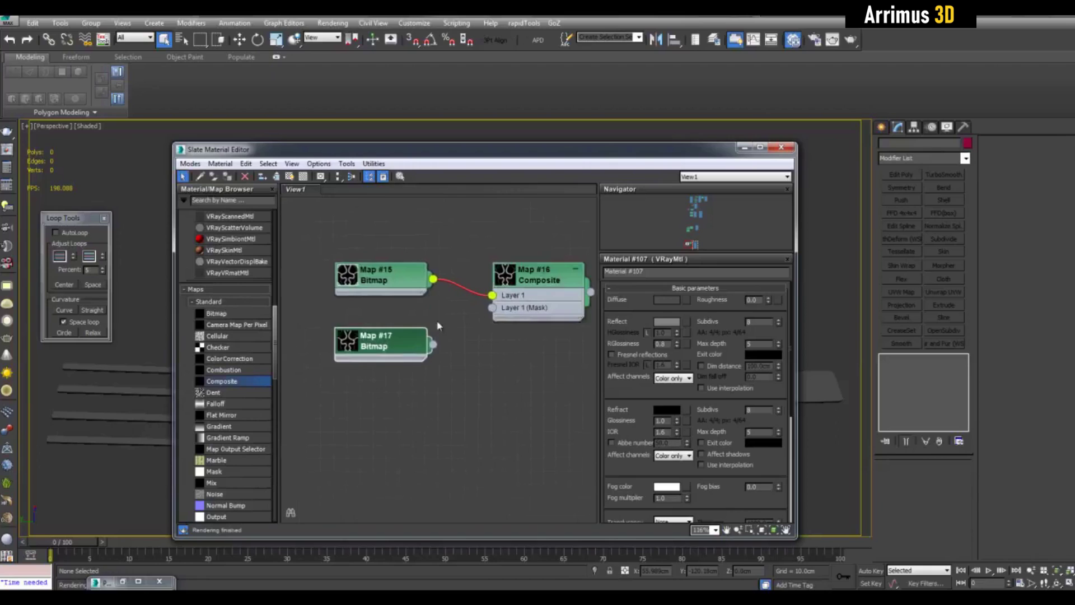
# Add a second layer to the Map #16 Composite and connect the Map #17 bitmap to Layer 2.
pyautogui.doubleClick(534, 285)
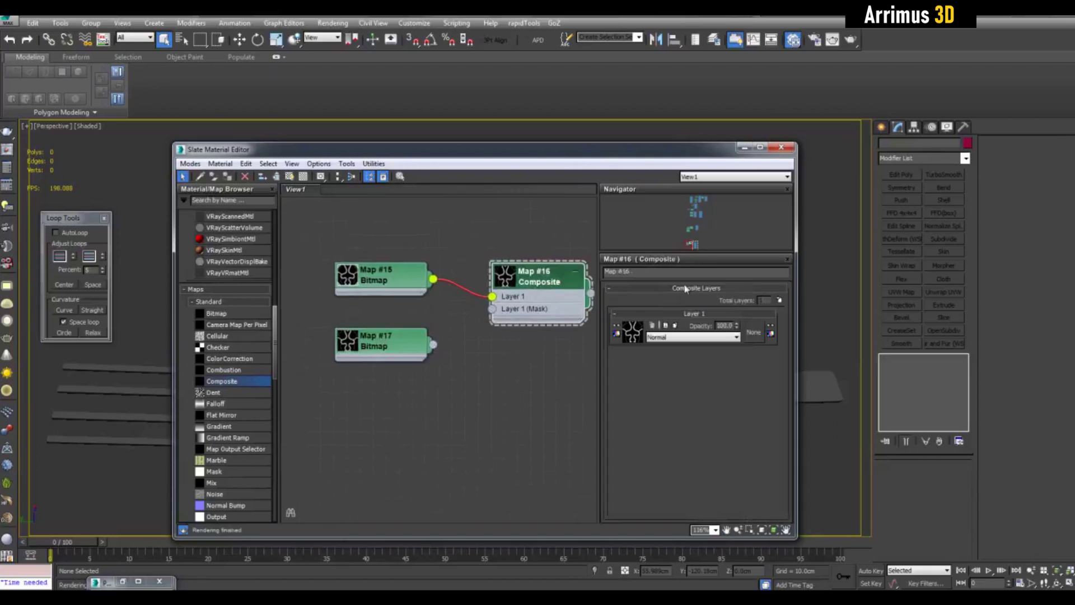
pyautogui.click(779, 301)
pyautogui.moveTo(433, 346); pyautogui.dragTo(493, 321)
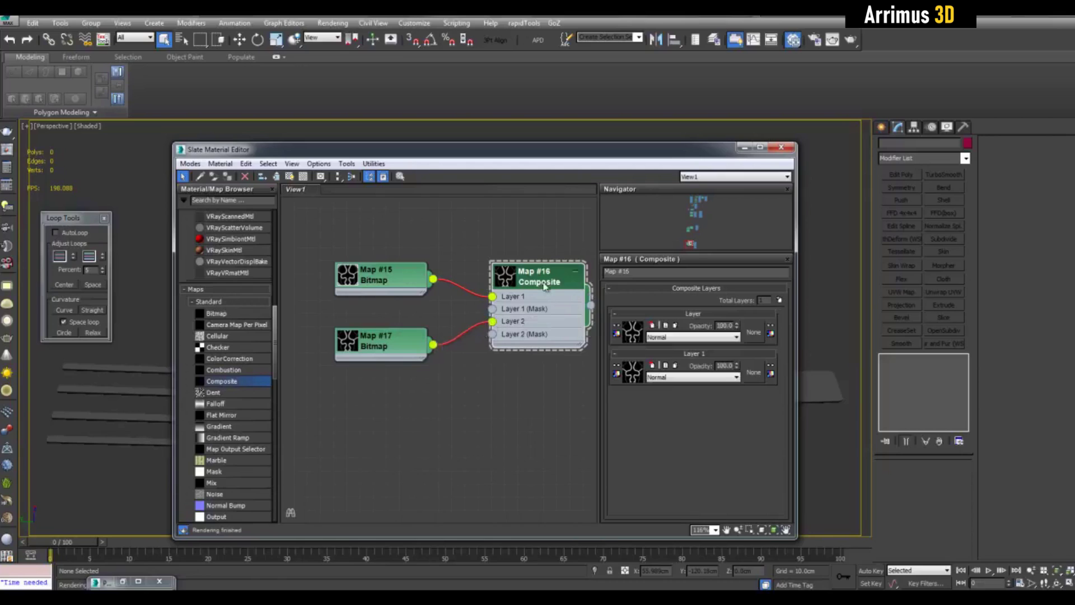
# Set the opacity of the Composite map's second layer to 50.
pyautogui.moveTo(548, 240); pyautogui.dragTo(491, 297, button='middle')
pyautogui.scroll(1, 504, 280)
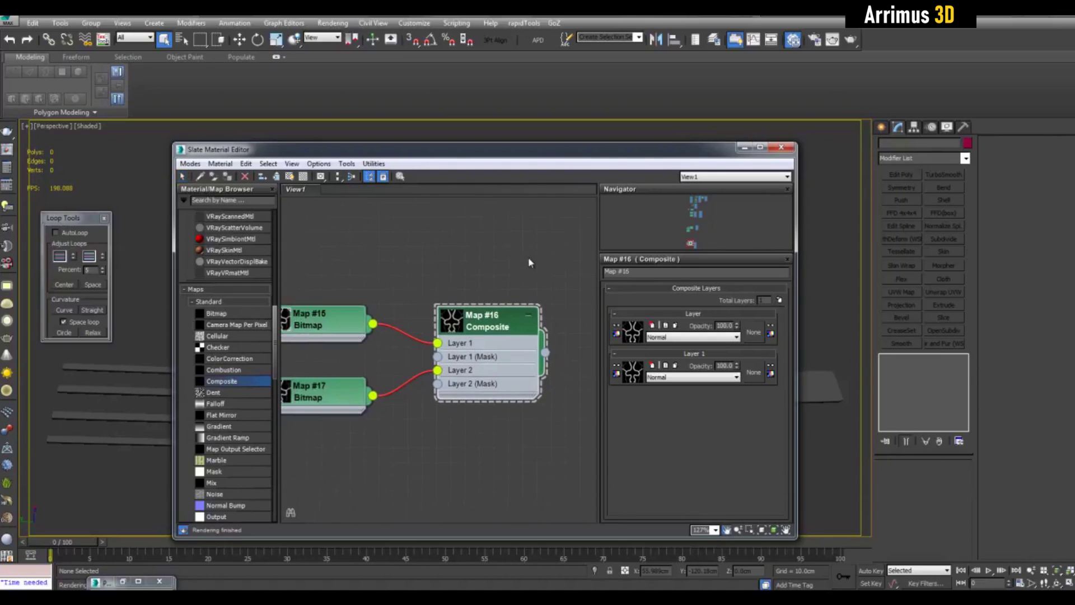
pyautogui.doubleClick(723, 325)
pyautogui.write('50')
pyautogui.press('Return')
# Set the Map #17 bitmap's map channel to 3 and minimize the material editor.
pyautogui.moveTo(428, 244); pyautogui.dragTo(516, 244, button='middle')
pyautogui.scroll(1, 516, 244)
pyautogui.click(403, 383)
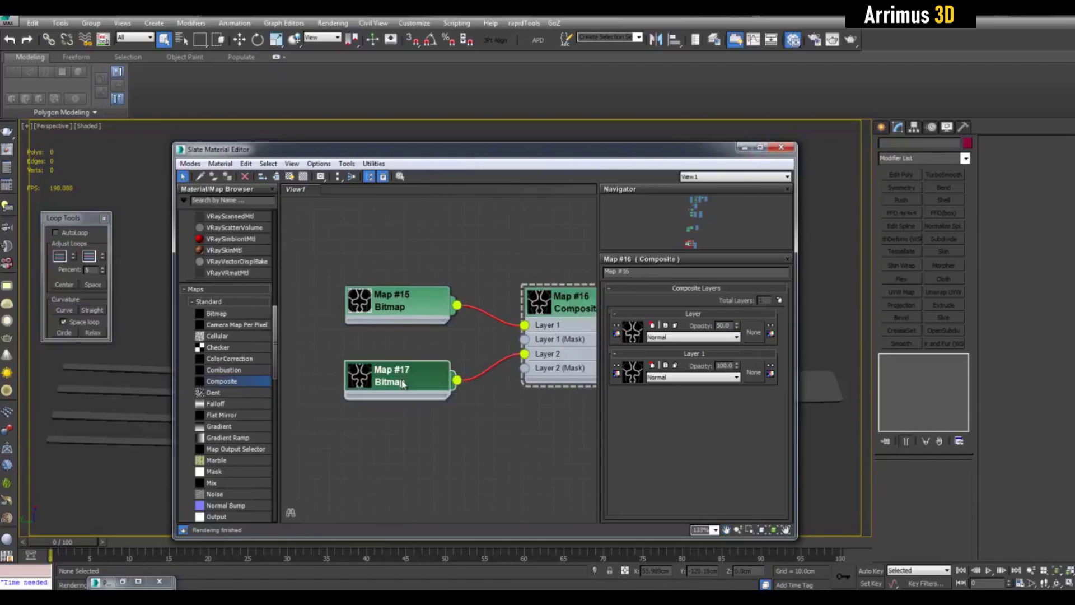
pyautogui.doubleClick(403, 383)
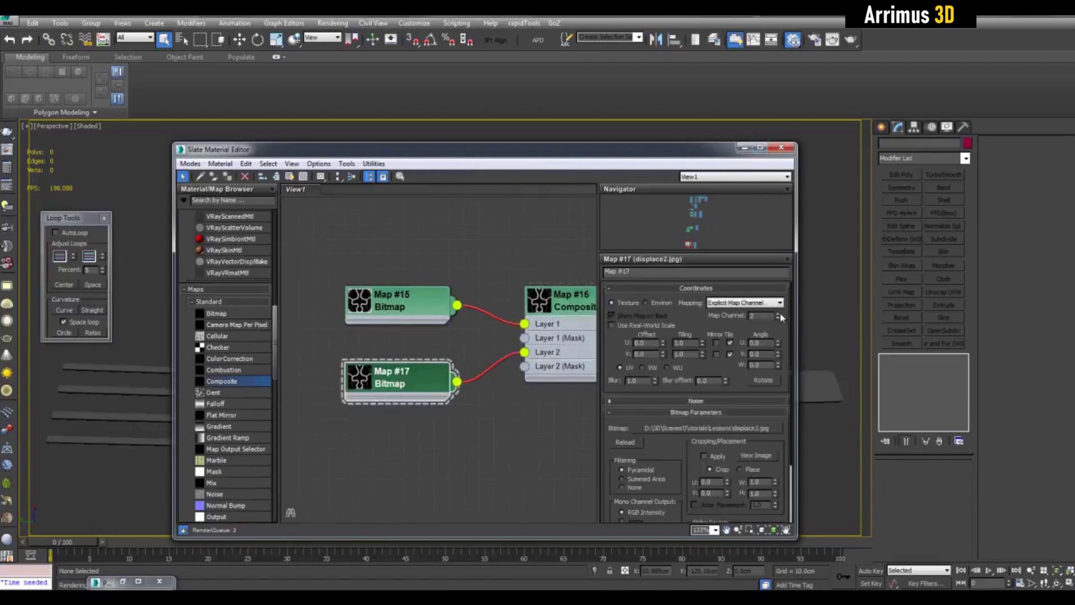
pyautogui.click(744, 147)
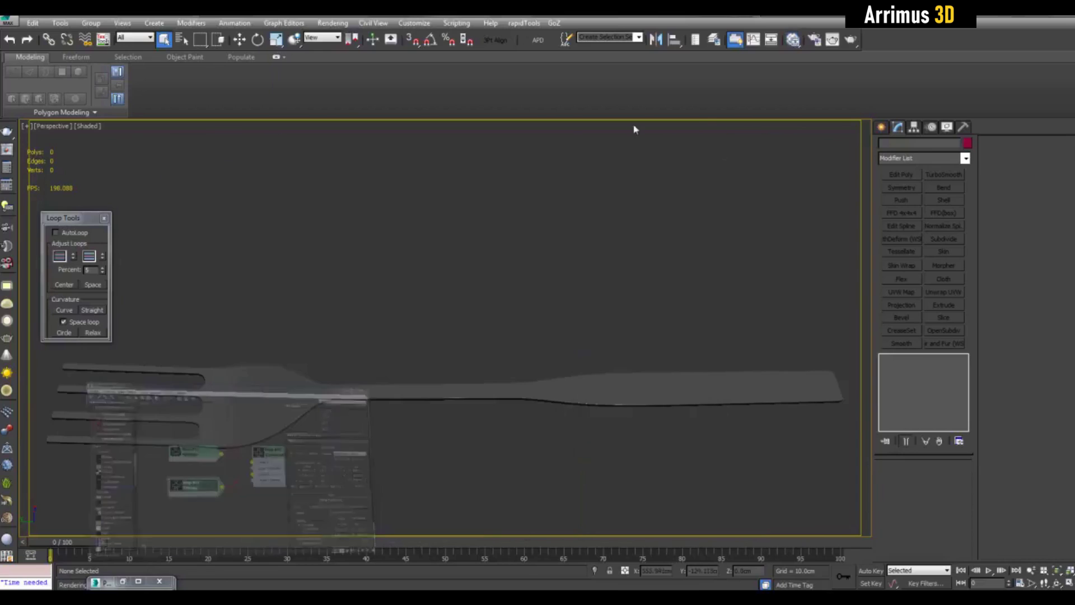
# Add a second UVW Map modifier above the fork's existing one and set its map channel to 3.
pyautogui.click(547, 390)
pyautogui.click(917, 377)
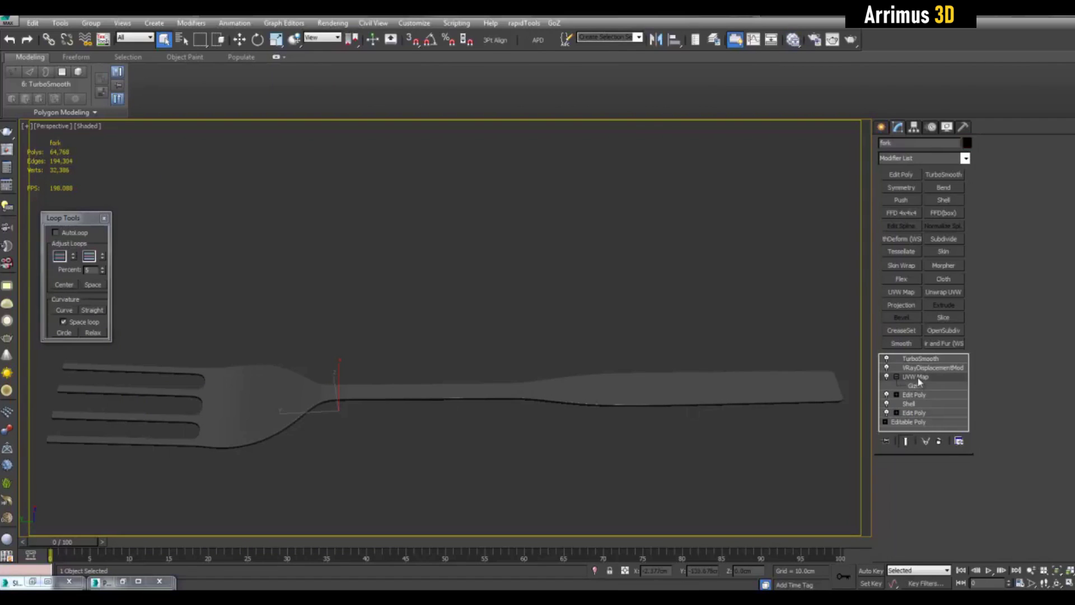
pyautogui.click(907, 296)
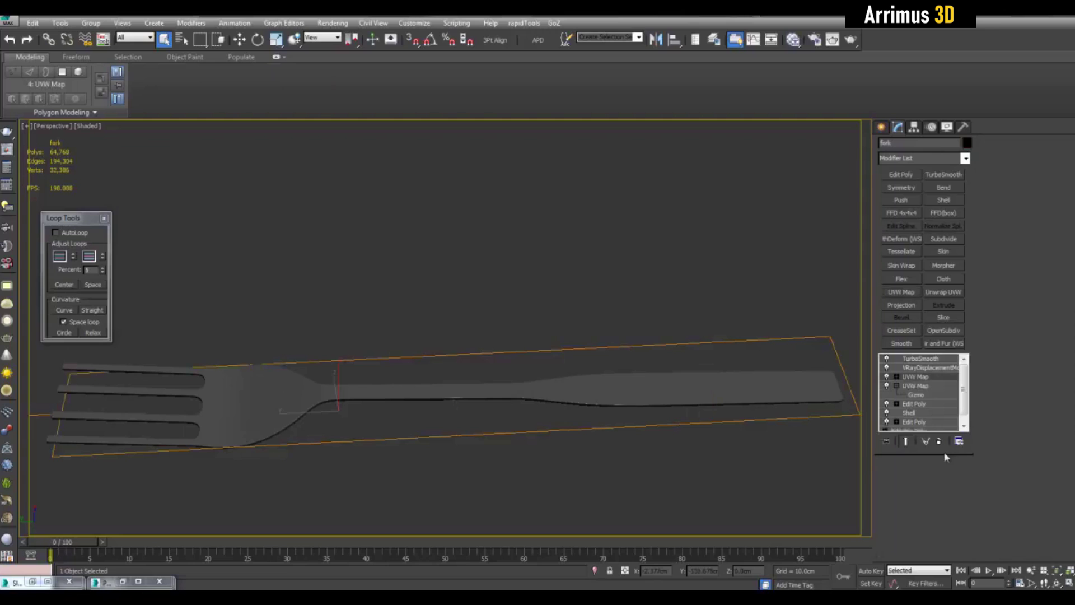
pyautogui.scroll(-5, 963, 492)
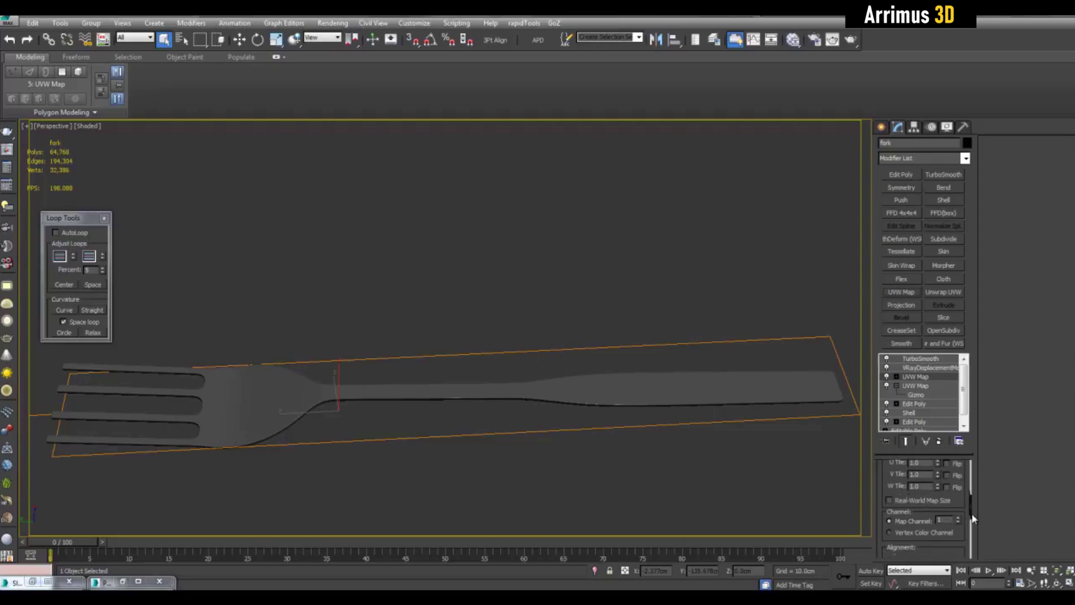
pyautogui.click(959, 507)
pyautogui.click(958, 507)
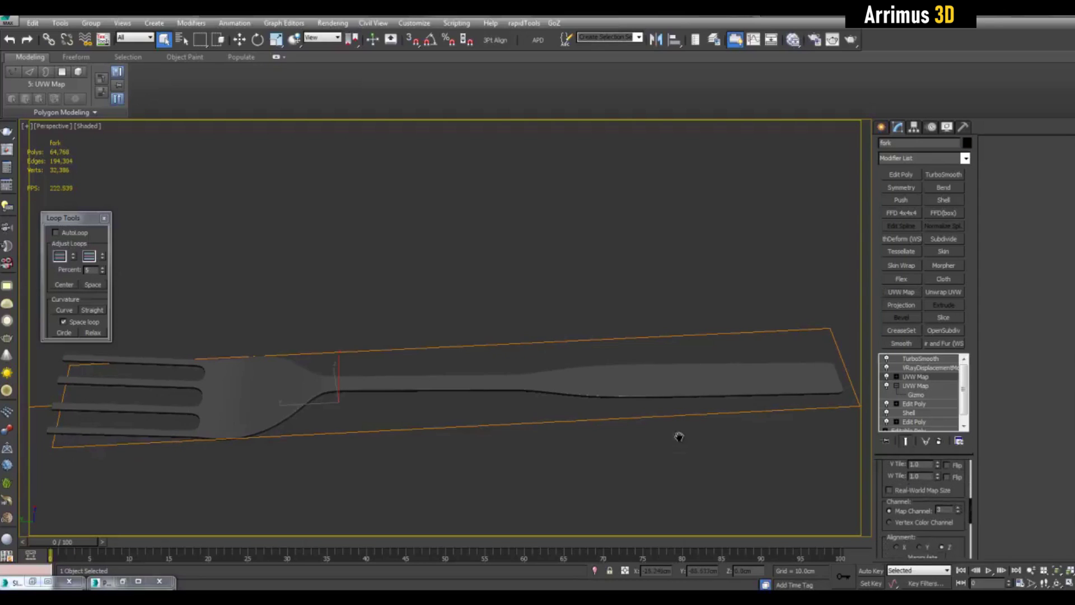
# Connect the Map #16 Composite output to the VRayMtl's Diffuse map input.
pyautogui.press('m')
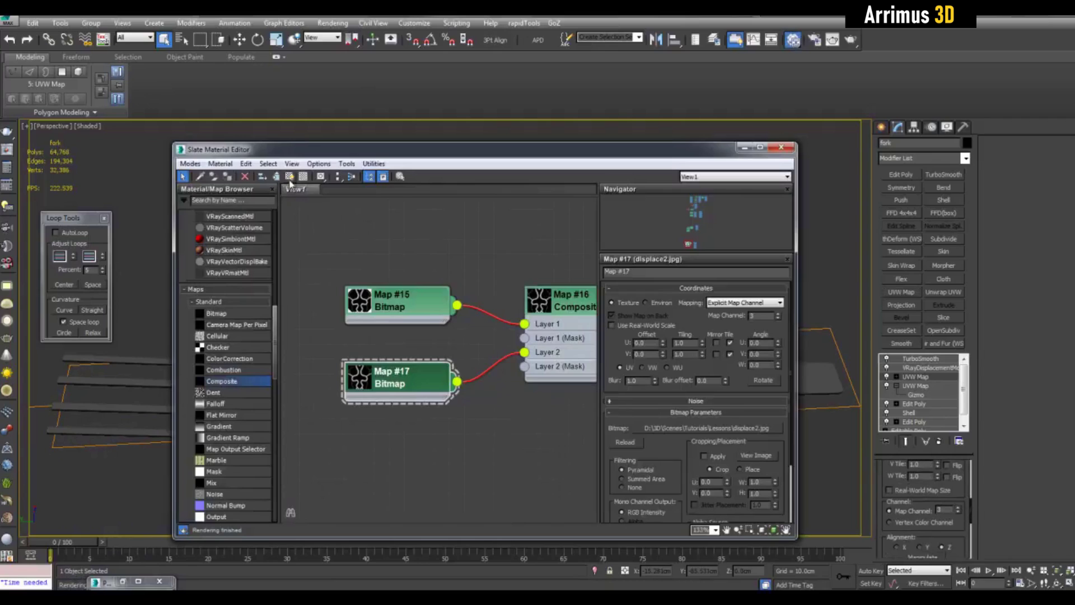
pyautogui.moveTo(483, 217); pyautogui.dragTo(267, 220, button='middle')
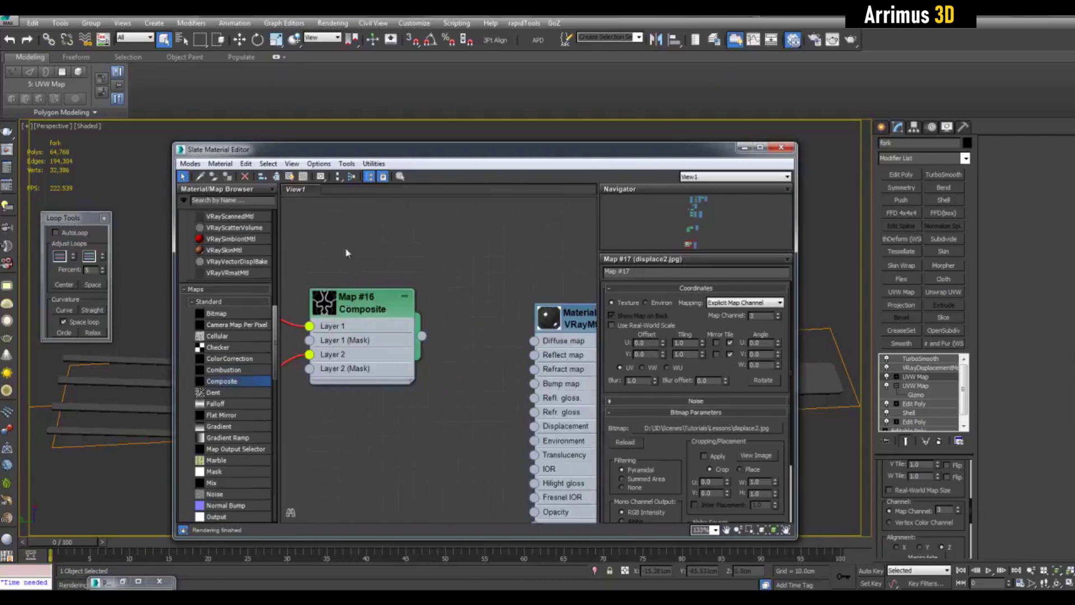
pyautogui.moveTo(422, 337); pyautogui.dragTo(532, 343)
pyautogui.moveTo(396, 430); pyautogui.dragTo(463, 440, button='middle')
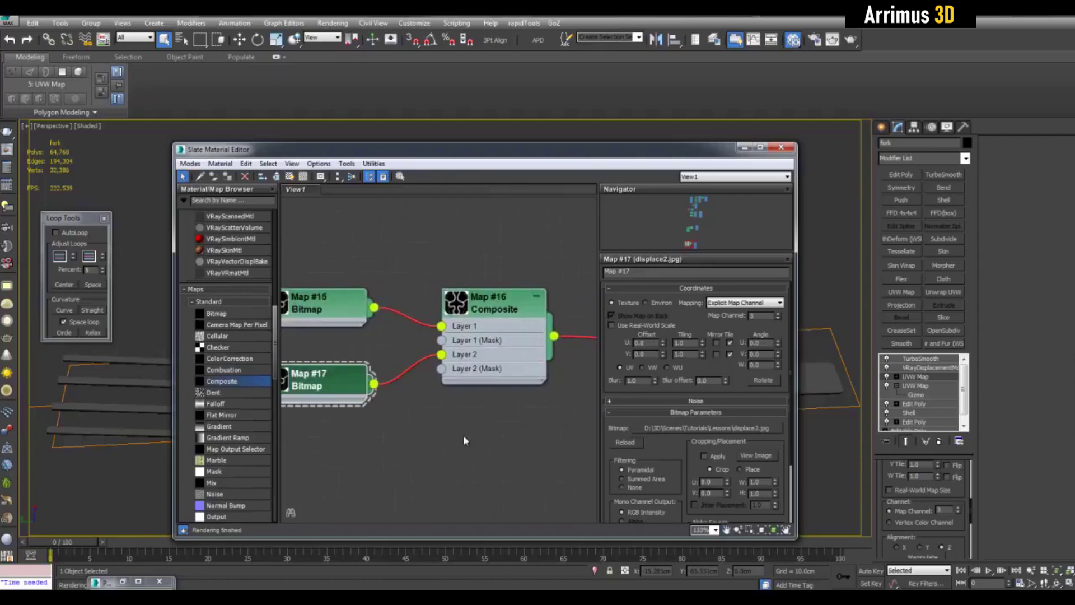
# Display the Map #17 bitmap on the fork in the viewport and minimize the material editor.
pyautogui.moveTo(305, 194); pyautogui.dragTo(306, 195, button='middle')
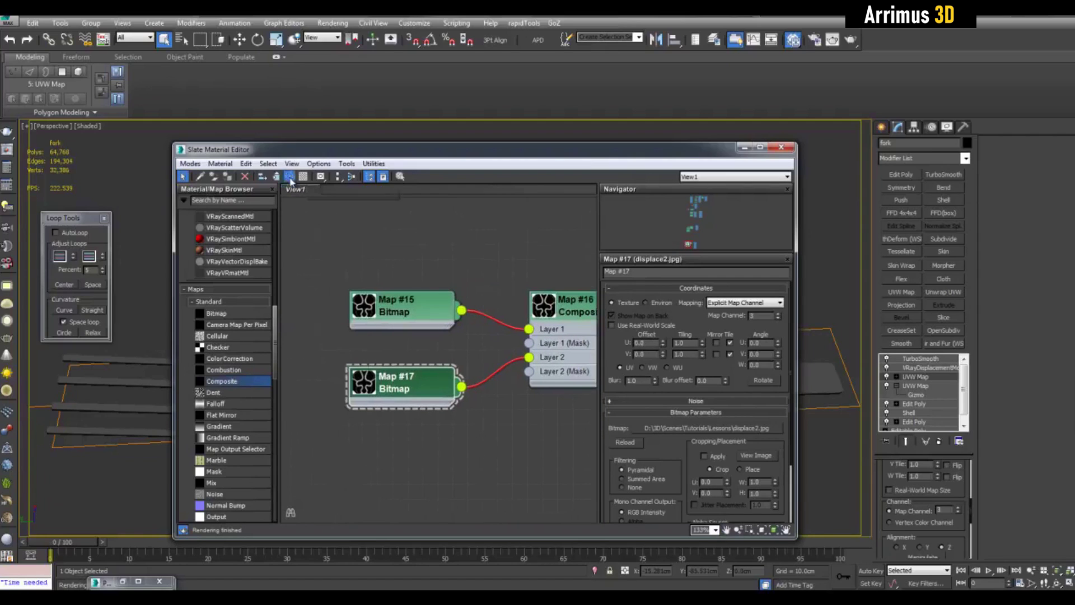
pyautogui.click(290, 177)
pyautogui.moveTo(518, 445); pyautogui.dragTo(472, 424, button='middle')
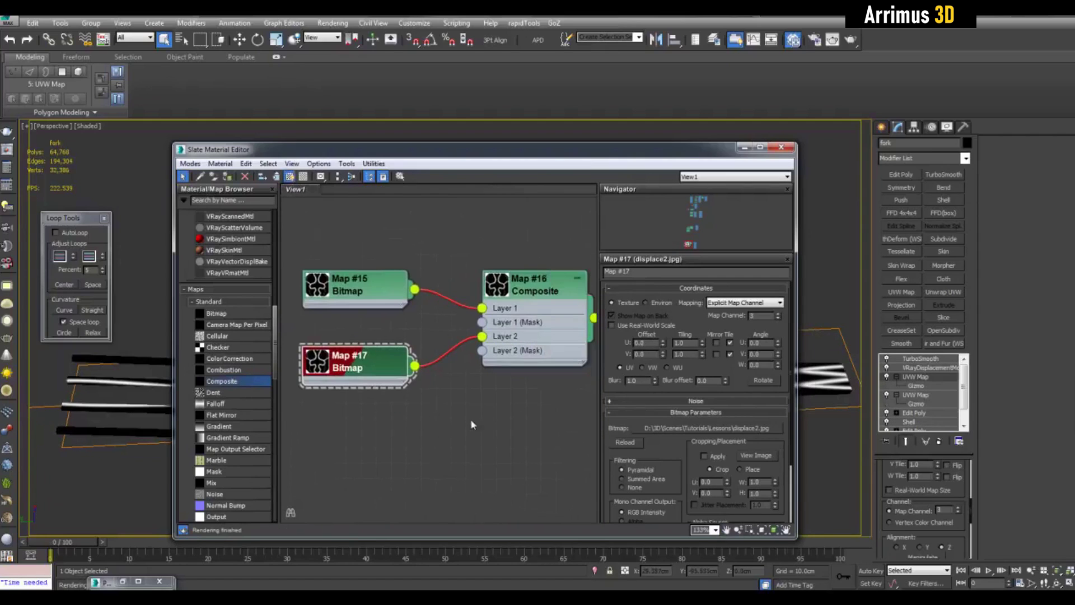
pyautogui.click(742, 148)
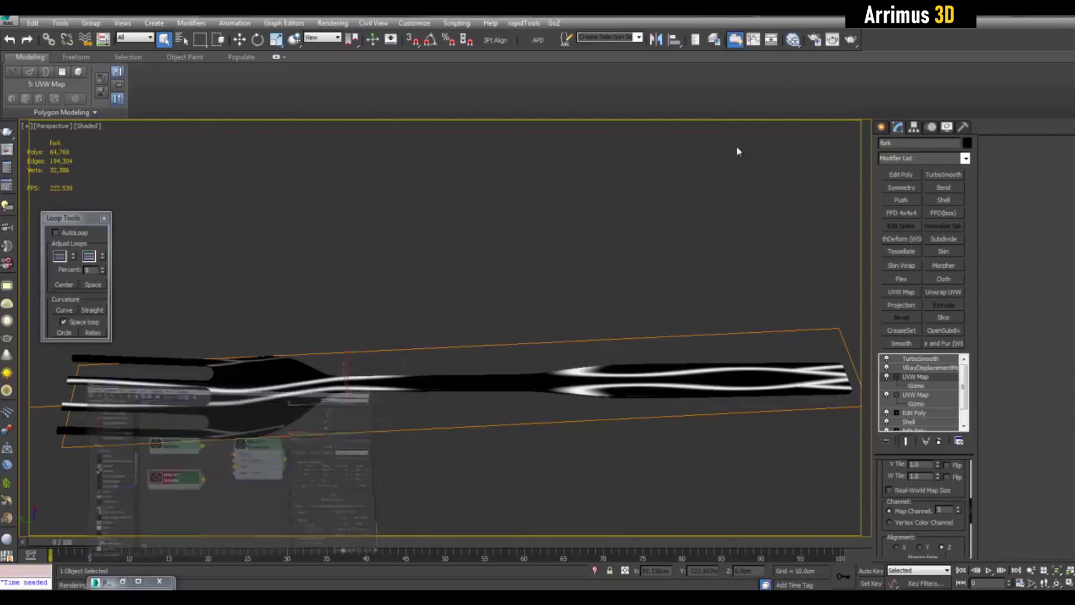
# Shrink the upper UVW Map's gizmo along the fork's length so the pattern repeats several times.
pyautogui.click(916, 385)
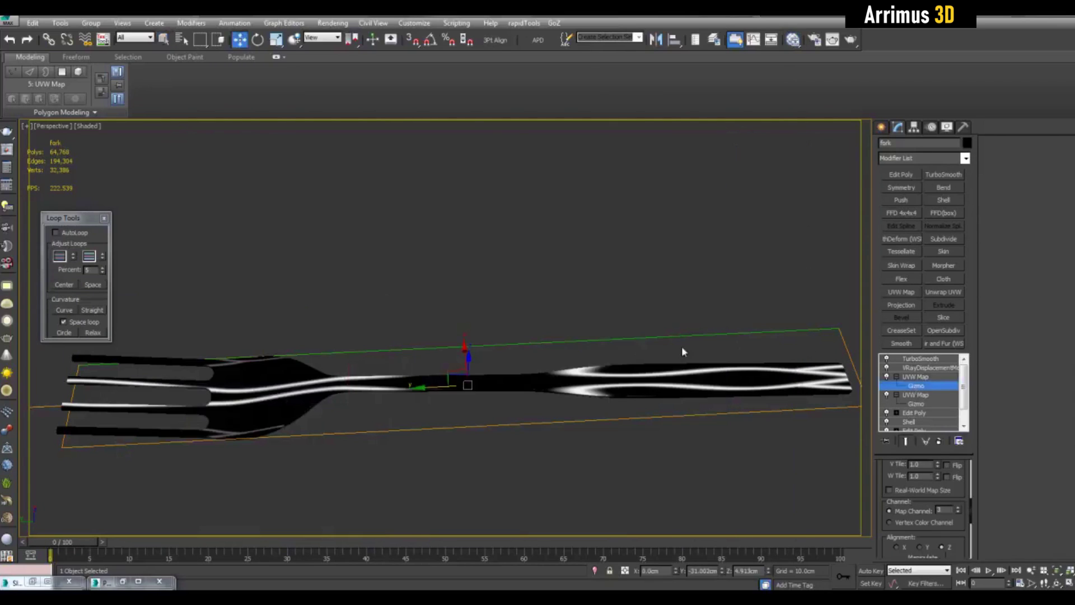
pyautogui.scroll(-4, 682, 351)
pyautogui.press('r')
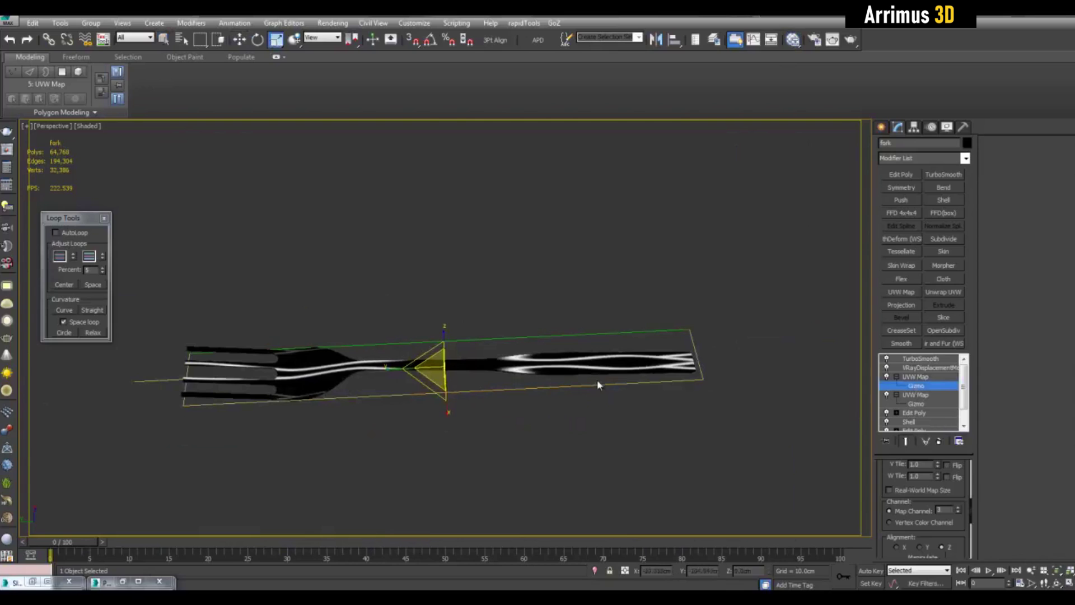
pyautogui.moveTo(392, 369); pyautogui.dragTo(443, 385)
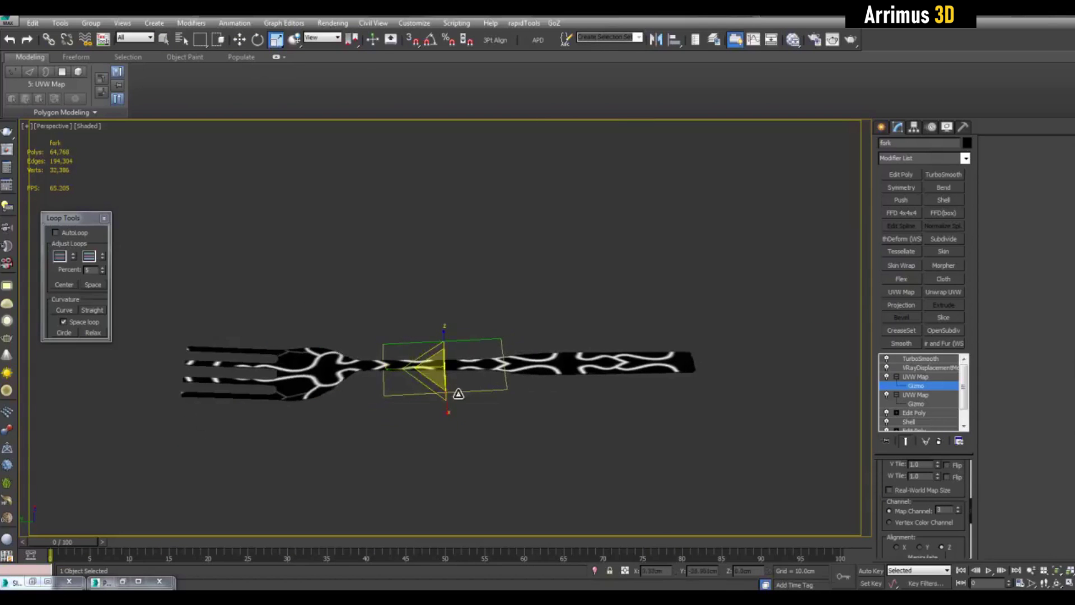
# Scale the upper UVW Map's gizmo down uniformly, stretch it to 175% along X, and turn on angle snap.
pyautogui.keyDown('alt'); pyautogui.moveTo(442, 385); pyautogui.dragTo(452, 386, button='middle'); pyautogui.keyUp('alt')
pyautogui.moveTo(452, 387); pyautogui.dragTo(458, 455)
pyautogui.scroll(3, 455, 455)
pyautogui.moveTo(536, 351); pyautogui.dragTo(492, 427)
pyautogui.press('e')
pyautogui.press('a')
pyautogui.press('r')
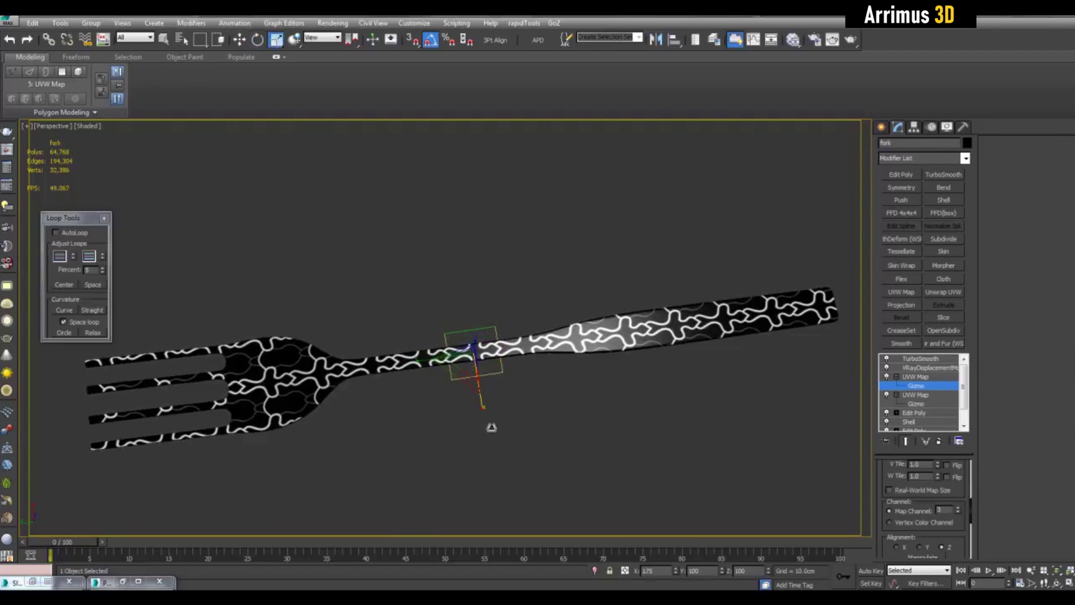
# Rotate the upper UVW Map's gizmo 45 degrees about Z and leave gizmo editing.
pyautogui.press('w')
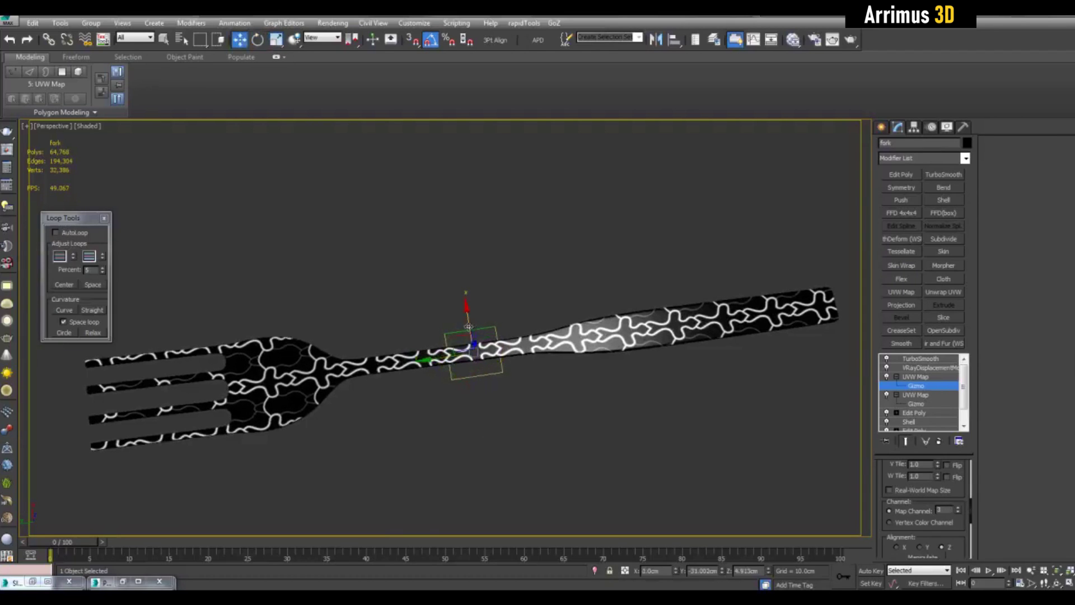
pyautogui.press('e')
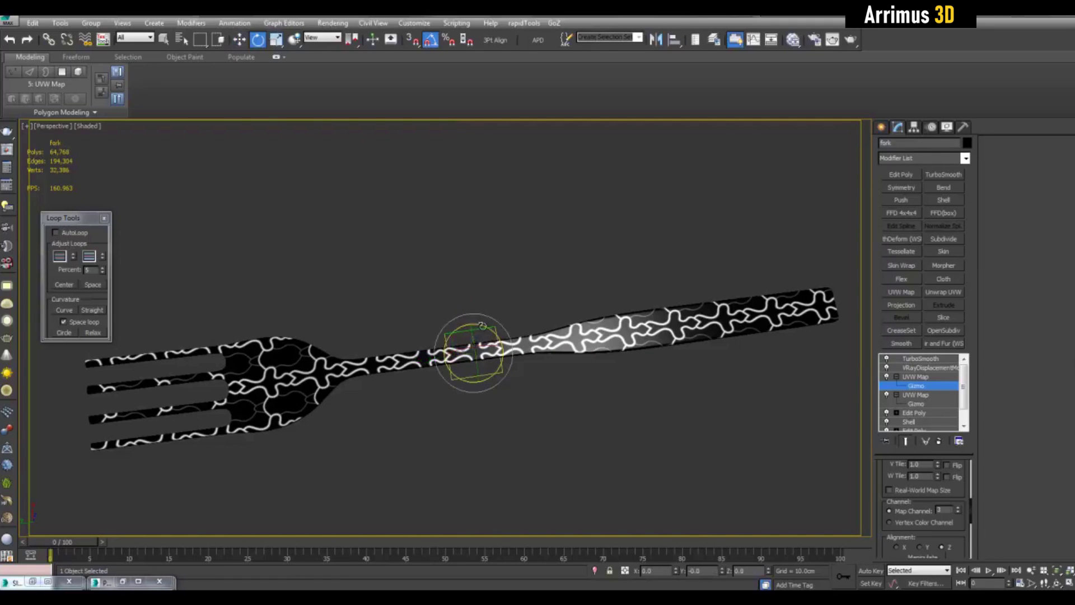
pyautogui.moveTo(482, 315); pyautogui.dragTo(481, 295)
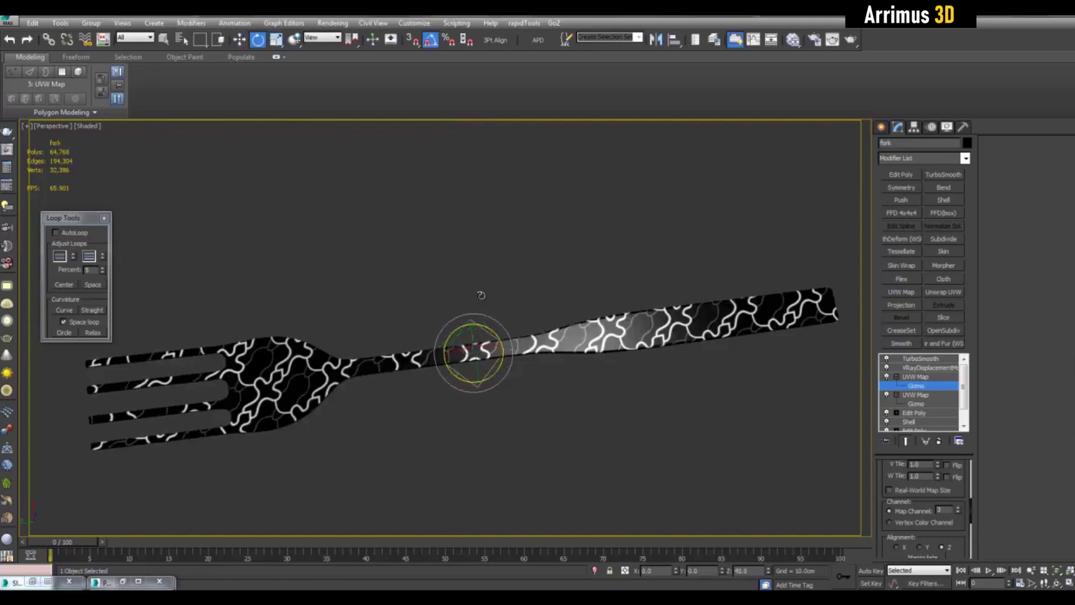
pyautogui.press('1')
pyautogui.press('q')
pyautogui.moveTo(488, 367); pyautogui.dragTo(533, 332, button='middle')
# Assign the Map #16 Composite as the texmap of the fork's VRayDisplacementMod modifier.
pyautogui.click(917, 370)
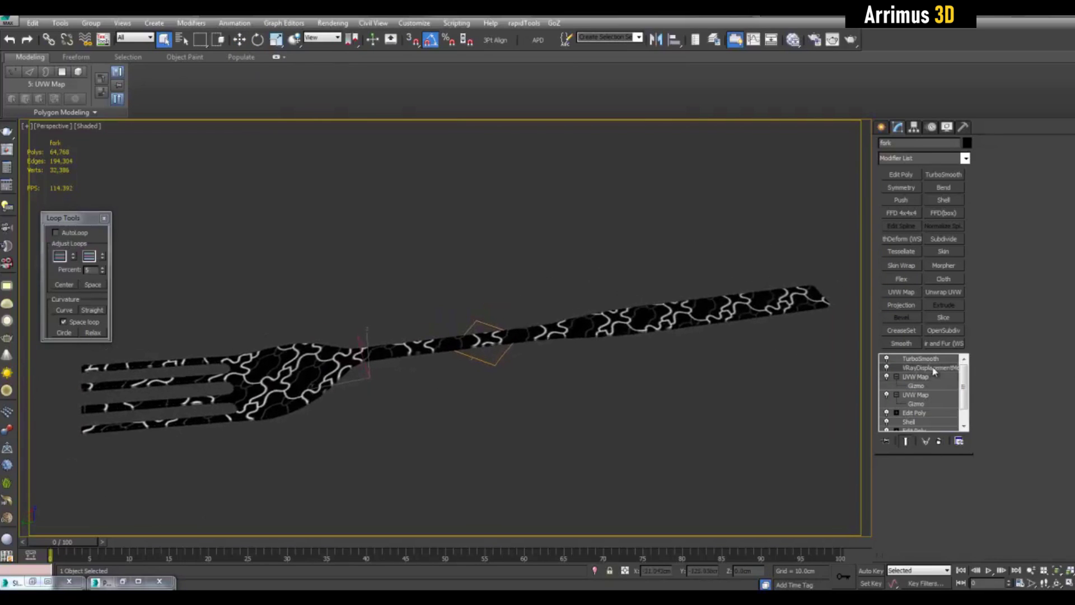
pyautogui.press('m')
pyautogui.moveTo(500, 390); pyautogui.dragTo(356, 399, button='middle')
pyautogui.moveTo(465, 401); pyautogui.dragTo(449, 368, button='middle')
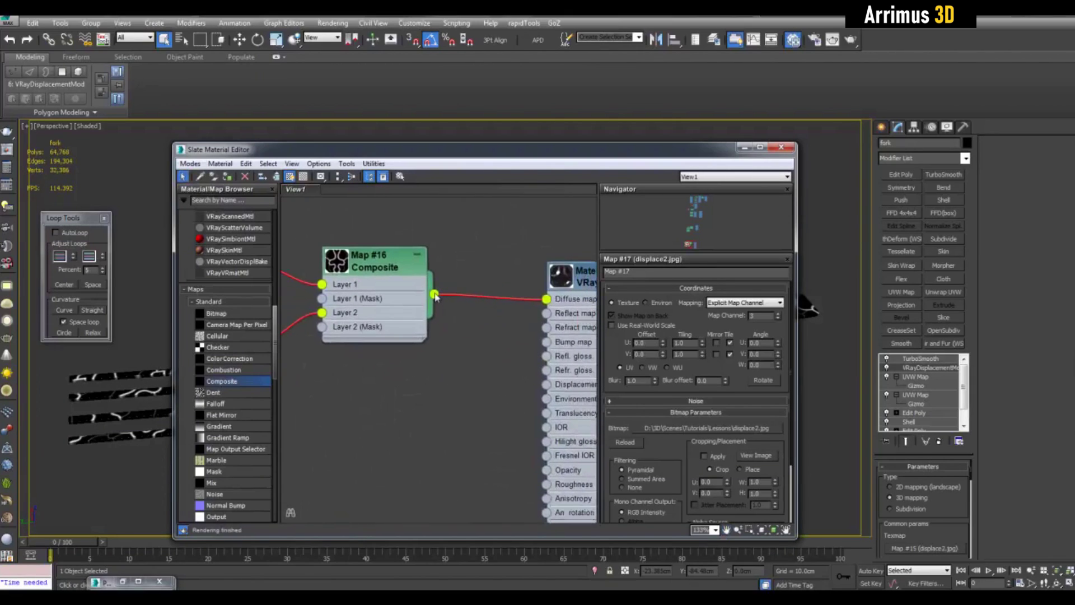
pyautogui.moveTo(435, 297); pyautogui.dragTo(918, 550)
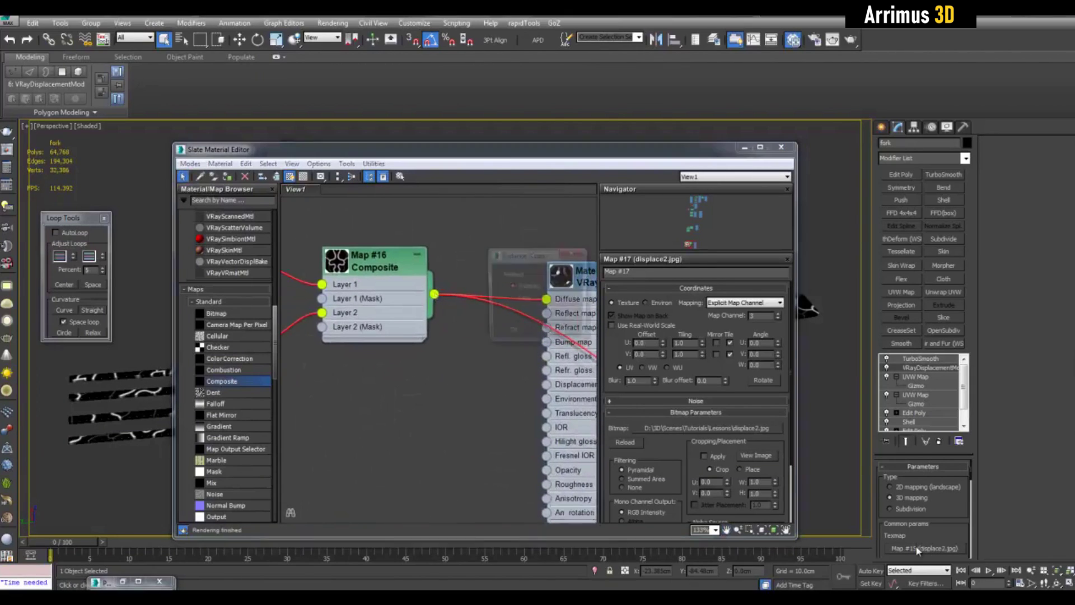
pyautogui.click(525, 336)
# Disconnect the Composite map from the VRayMtl's Diffuse map and minimize the material editor.
pyautogui.moveTo(532, 324); pyautogui.dragTo(492, 321, button='middle')
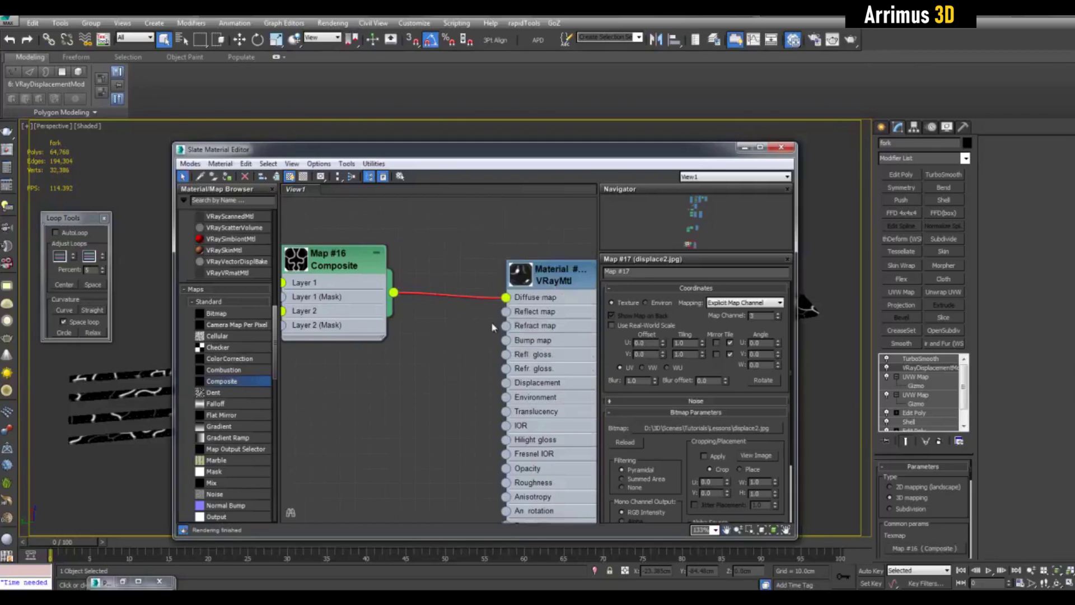
pyautogui.moveTo(506, 297); pyautogui.dragTo(461, 299)
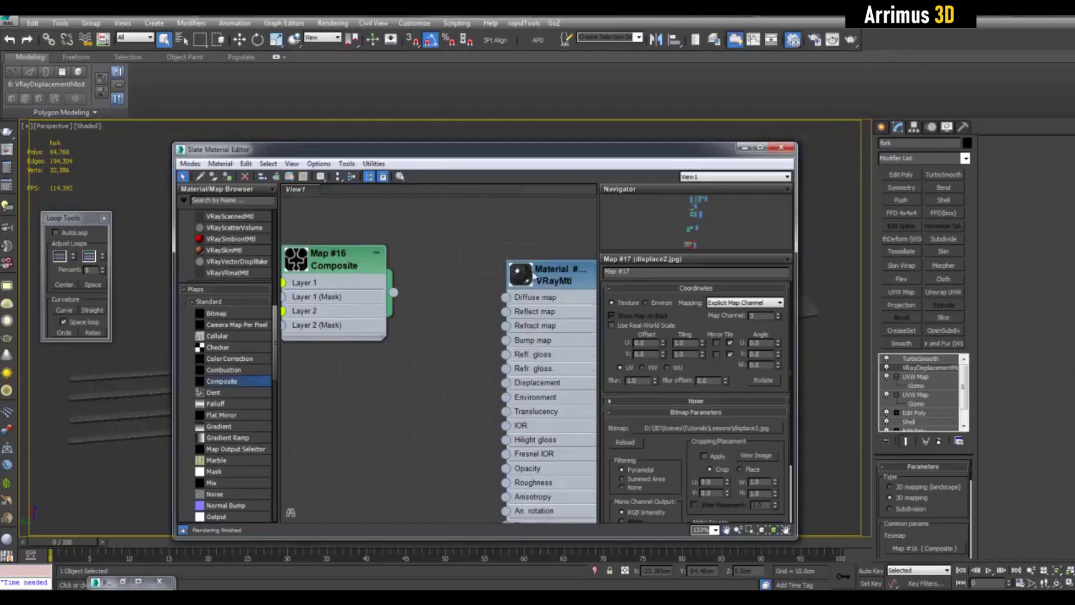
pyautogui.click(744, 148)
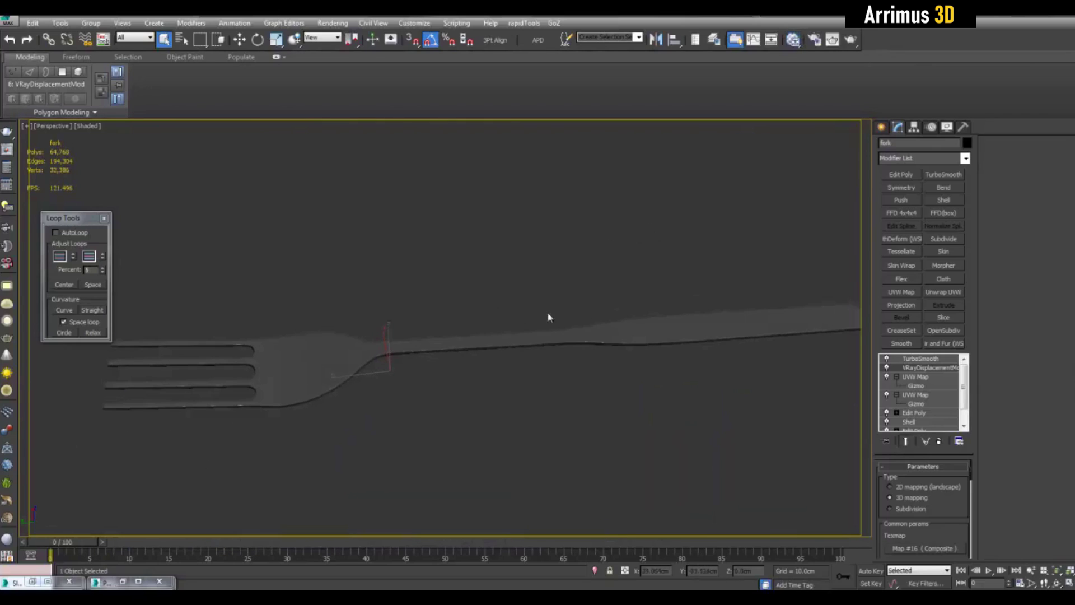
# Clone the previous fork render into a separate window, minimize the clone, and close the original render window.
pyautogui.click(127, 583)
pyautogui.scroll(-1, 483, 392)
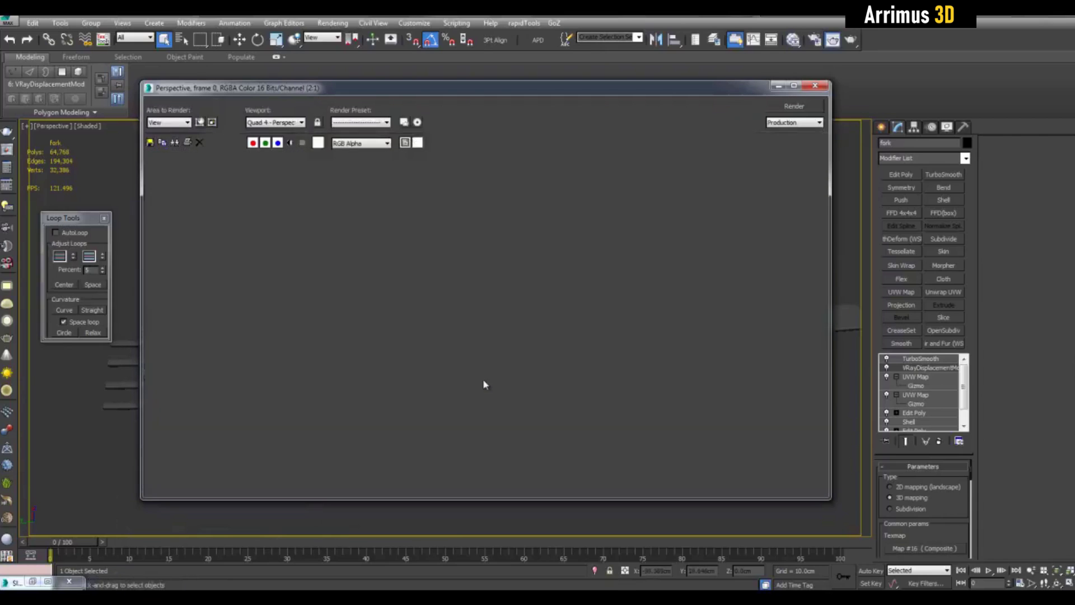
pyautogui.click(174, 142)
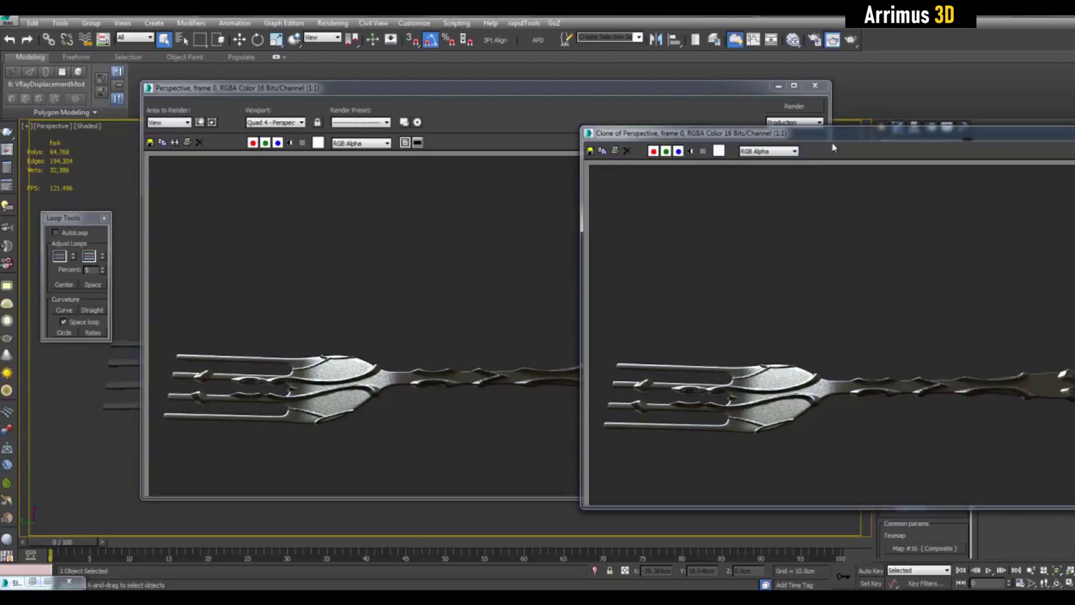
pyautogui.moveTo(728, 135); pyautogui.dragTo(363, 166)
pyautogui.click(863, 165)
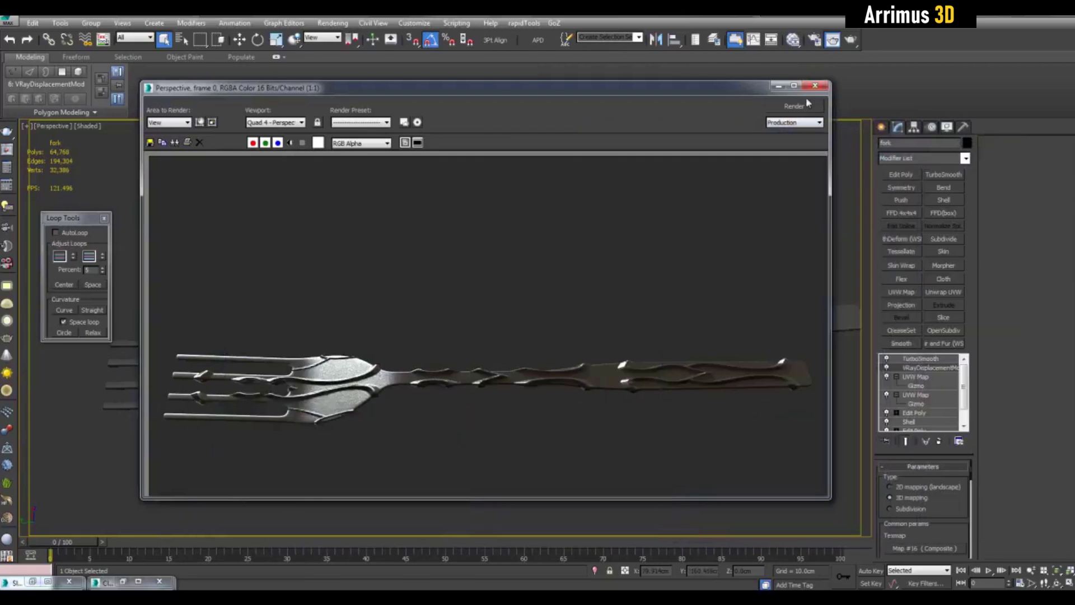
pyautogui.click(814, 85)
# Move TurboSmooth below VRayDisplacementMod in the fork's modifier stack, then render the Perspective view and inspect the fork's head.
pyautogui.moveTo(713, 233); pyautogui.dragTo(681, 250, button='middle')
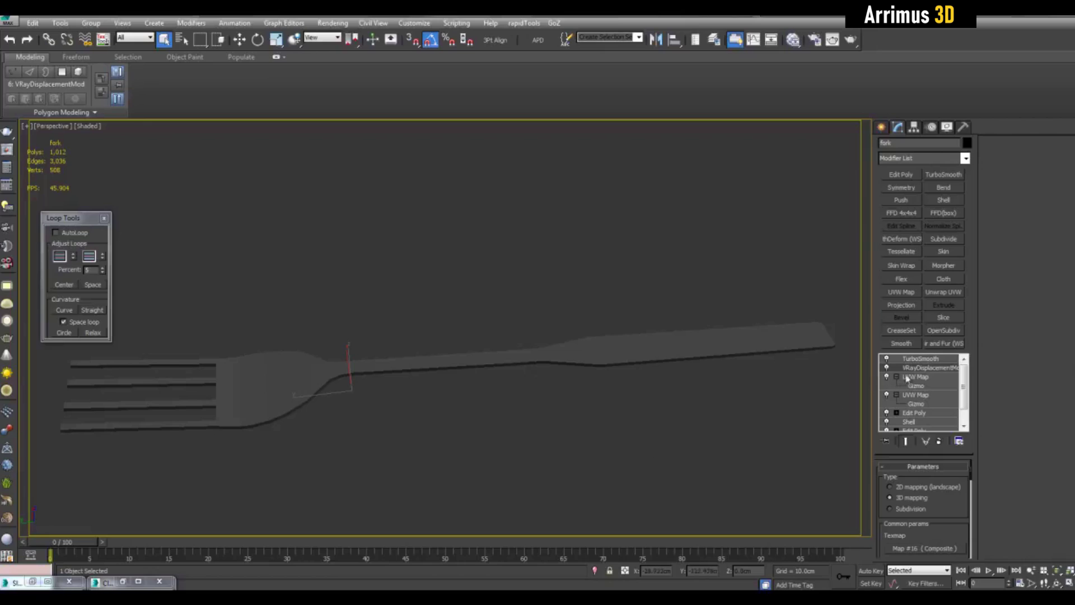
pyautogui.moveTo(926, 359); pyautogui.dragTo(924, 371)
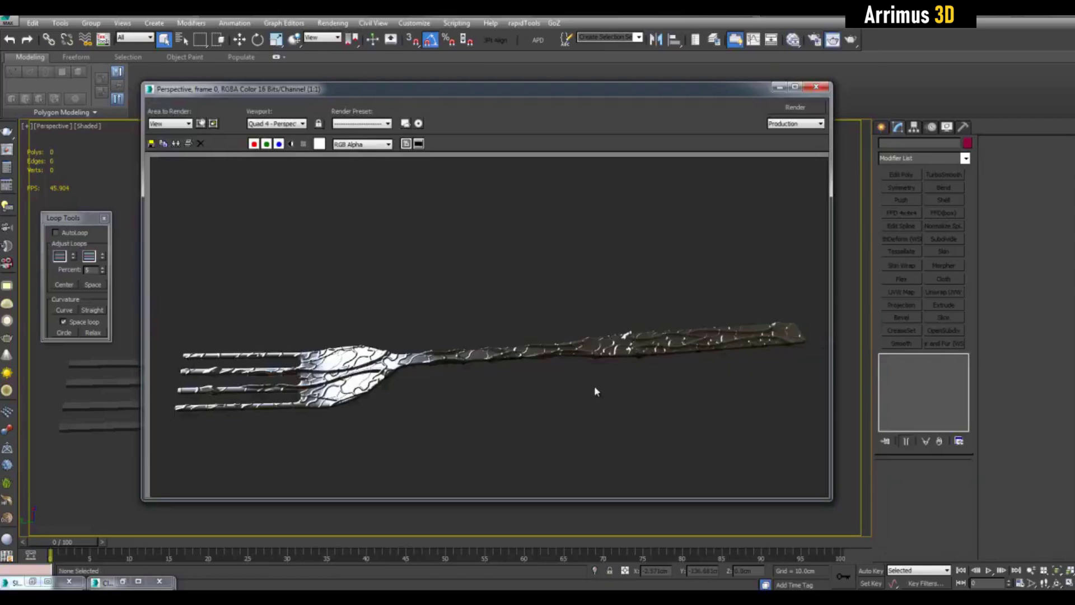
pyautogui.scroll(3, 357, 370)
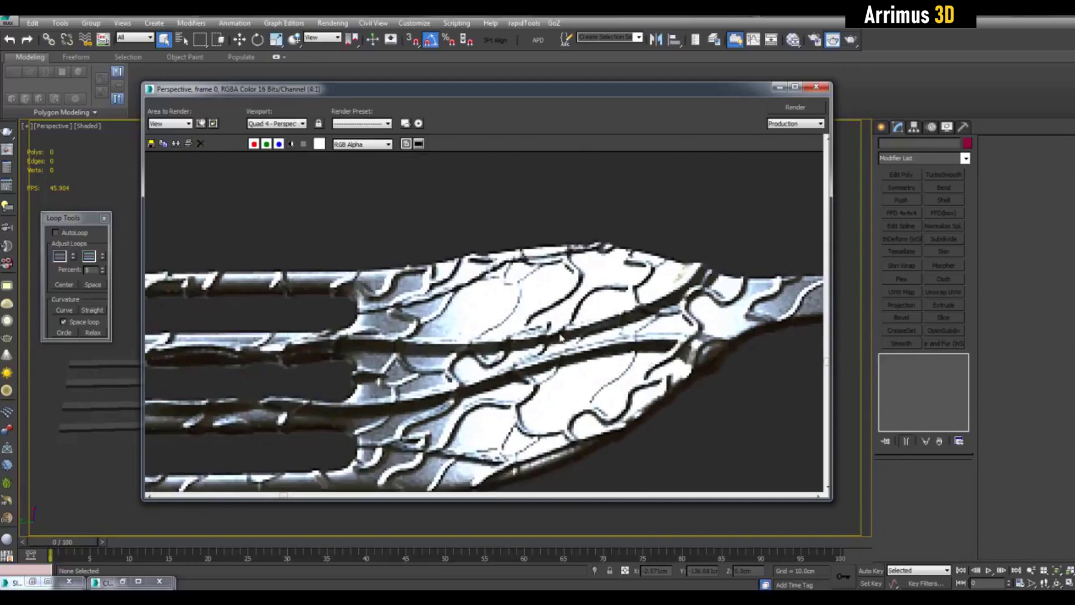
# Examine the displacement detail in the rendered fork from the tines and head along the handle to its end.
pyautogui.moveTo(506, 348); pyautogui.dragTo(566, 315, button='middle')
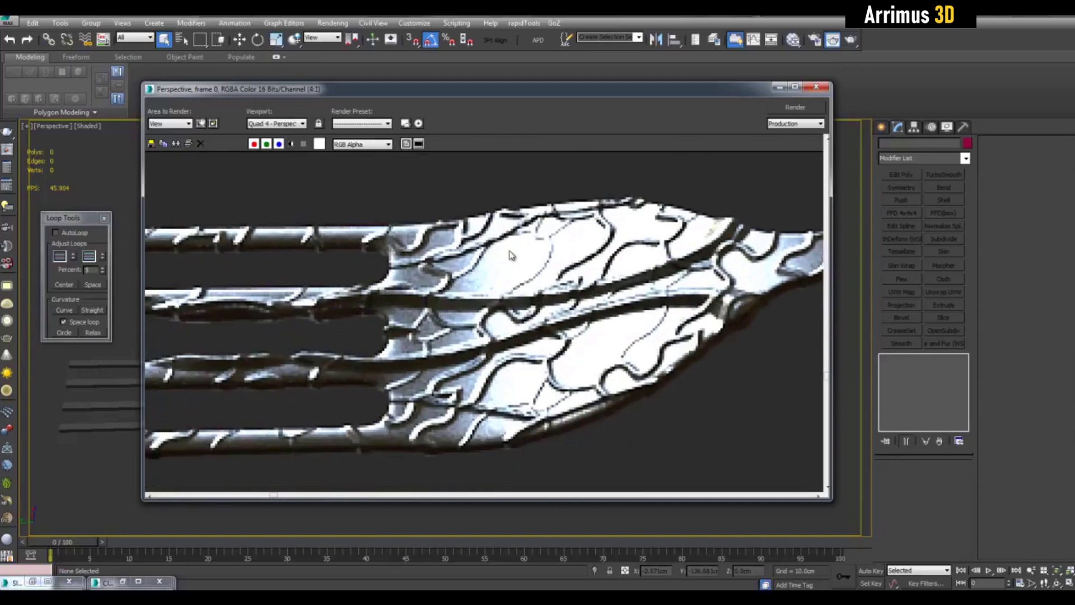
pyautogui.moveTo(683, 271); pyautogui.dragTo(618, 299, button='middle')
pyautogui.moveTo(533, 315); pyautogui.dragTo(567, 307, button='middle')
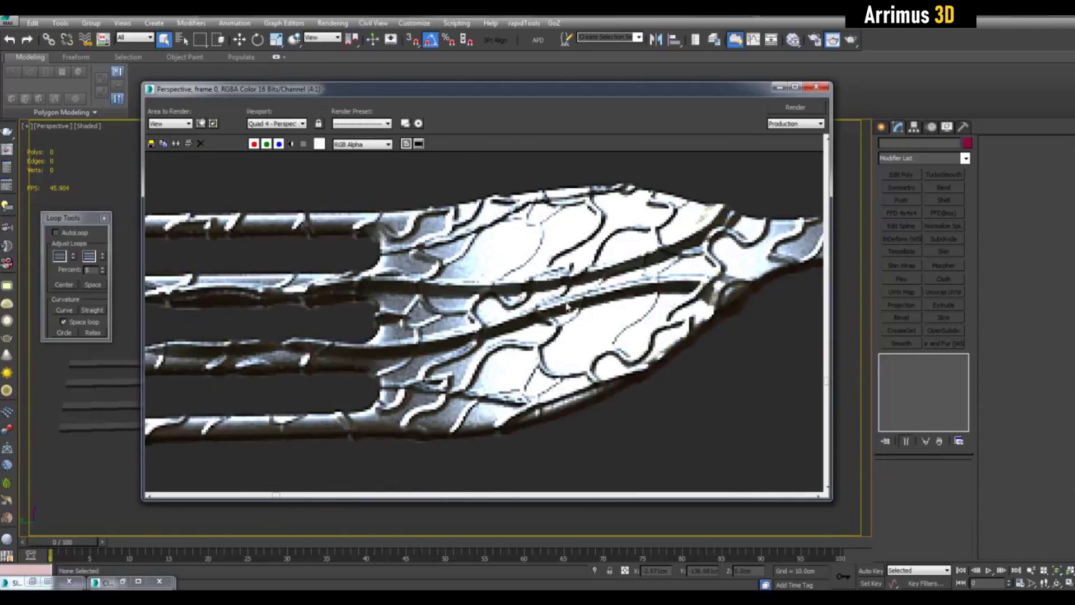
pyautogui.moveTo(582, 256); pyautogui.dragTo(551, 268, button='middle')
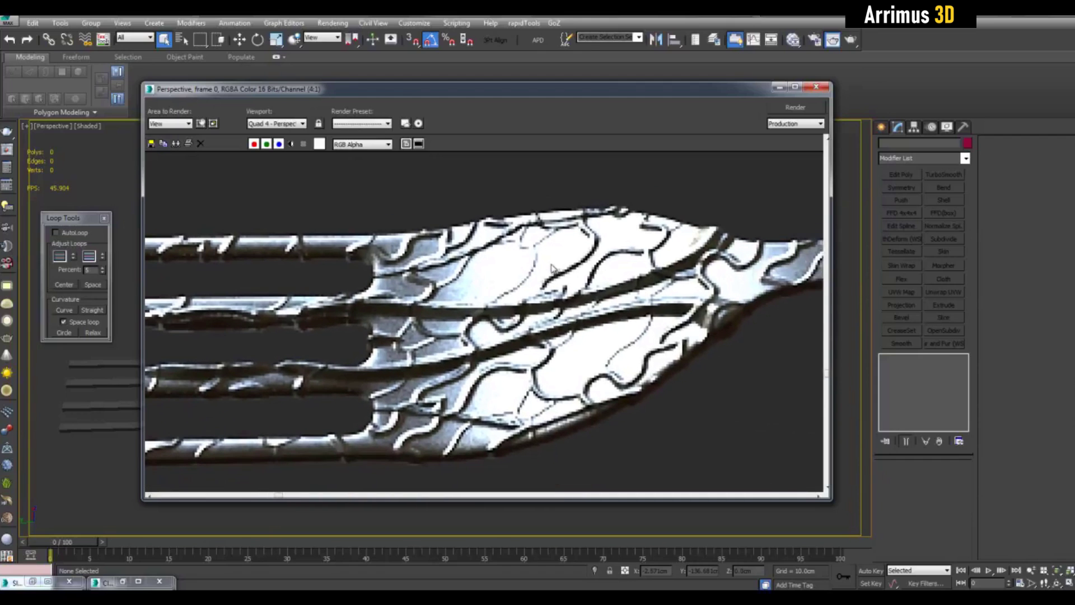
pyautogui.scroll(-3, 619, 280)
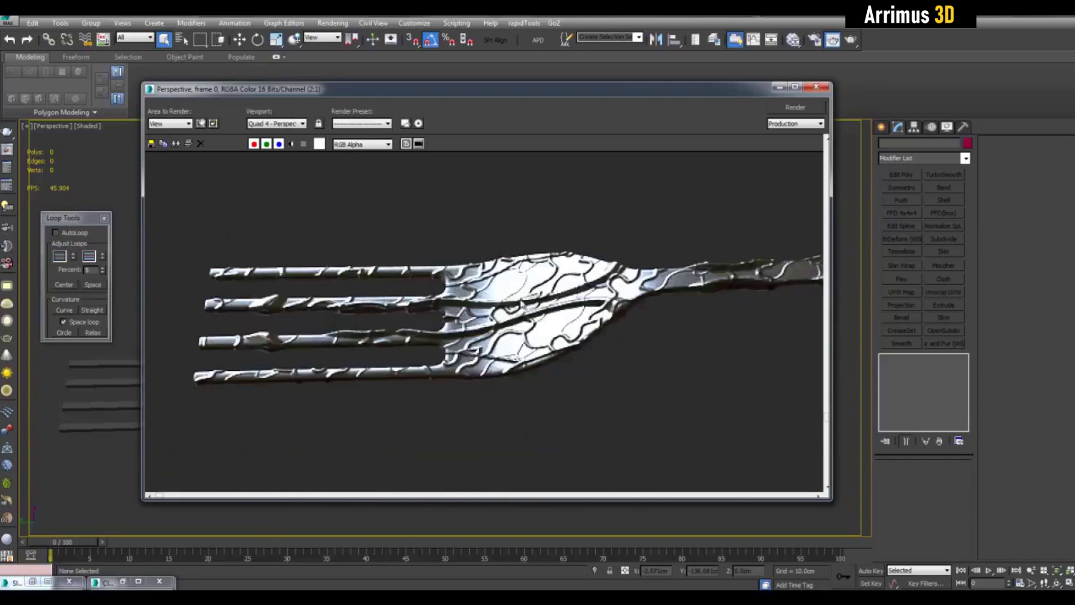
pyautogui.scroll(3, 445, 291)
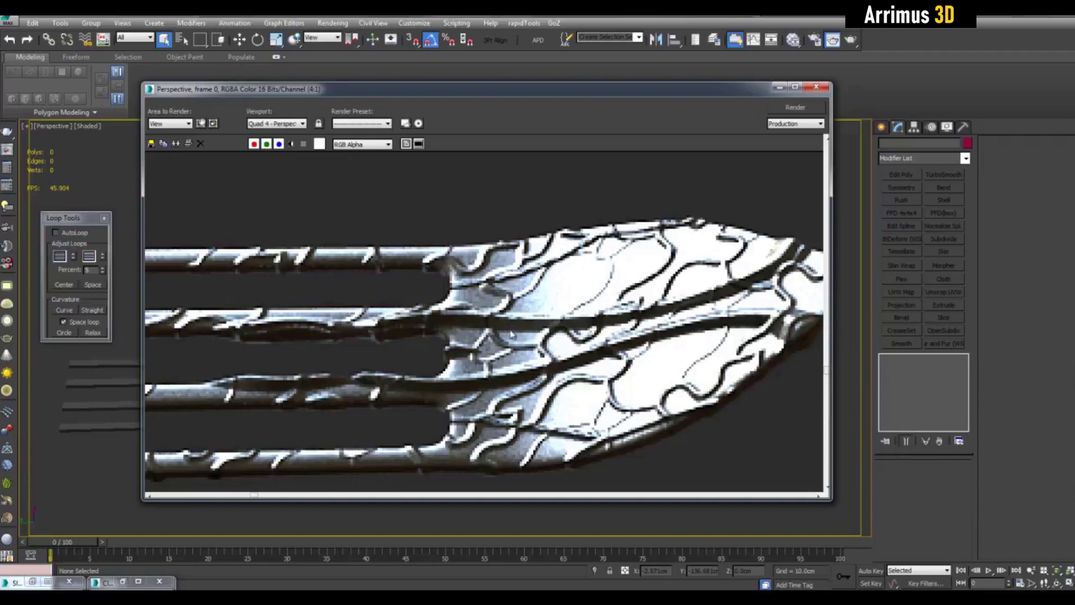
pyautogui.moveTo(705, 276); pyautogui.dragTo(434, 276, button='middle')
pyautogui.moveTo(645, 264); pyautogui.dragTo(407, 299, button='middle')
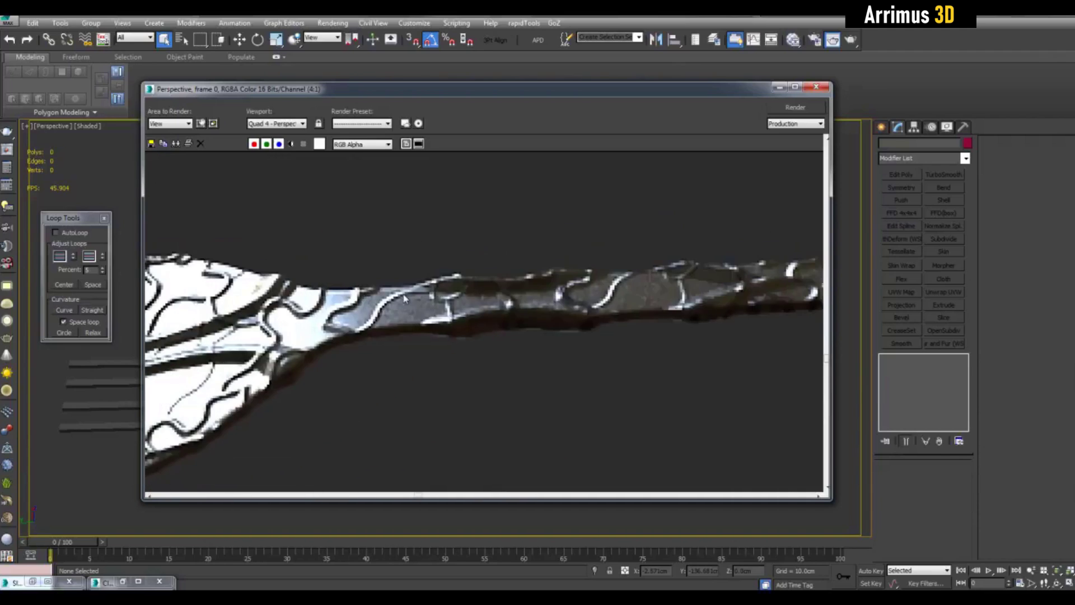
pyautogui.moveTo(494, 291); pyautogui.dragTo(396, 299, button='middle')
pyautogui.moveTo(588, 285); pyautogui.dragTo(392, 307, button='middle')
pyautogui.scroll(-1, 592, 290)
pyautogui.moveTo(664, 283); pyautogui.dragTo(305, 333, button='middle')
pyautogui.scroll(1, 505, 321)
pyautogui.moveTo(505, 321); pyautogui.dragTo(407, 271, button='middle')
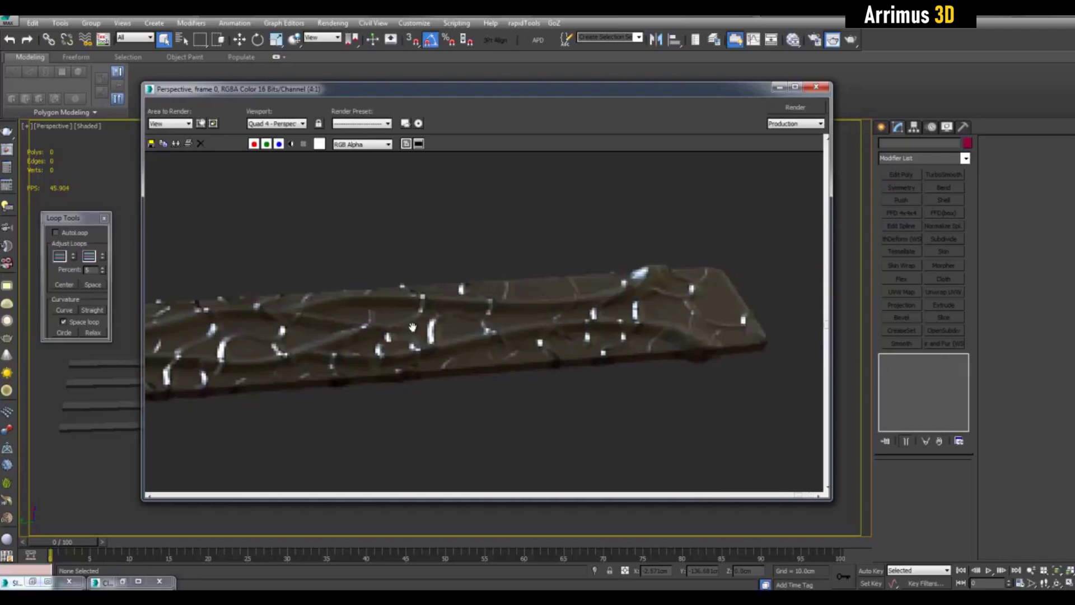
pyautogui.scroll(-3, 381, 314)
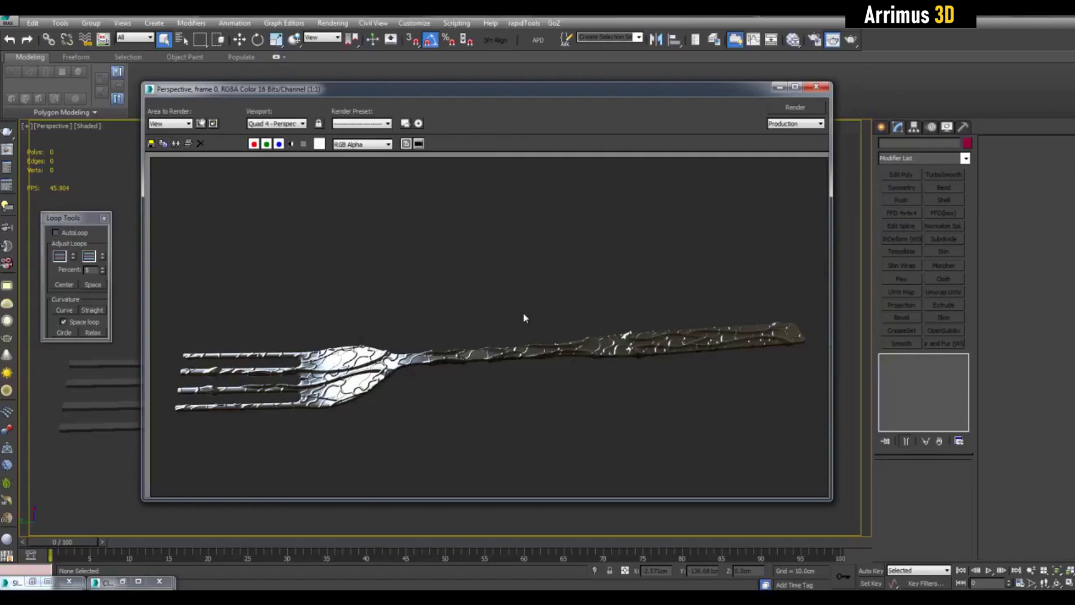
# Inspect the rendered fork's head and tines again, and close the render window.
pyautogui.scroll(1, 386, 329)
pyautogui.moveTo(308, 340); pyautogui.dragTo(599, 279, button='middle')
pyautogui.scroll(1, 602, 279)
pyautogui.moveTo(457, 332); pyautogui.dragTo(672, 252, button='middle')
pyautogui.scroll(-1, 670, 253)
pyautogui.click(815, 88)
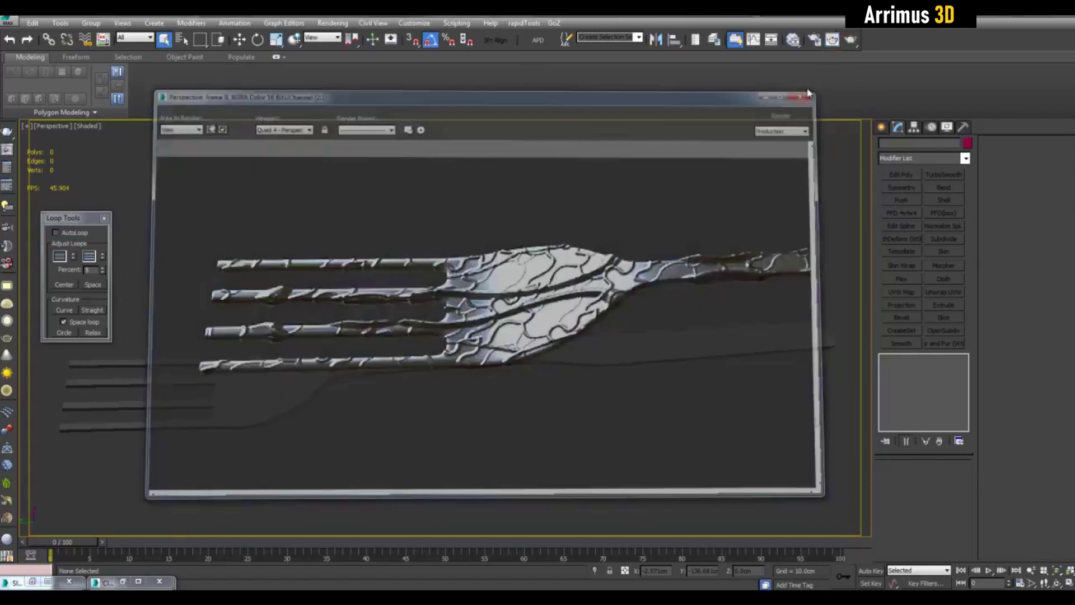
# Create a standing eight-sided cylinder at the fork, about 12 cm in radius and 107 cm high.
pyautogui.scroll(-1, 703, 280)
pyautogui.scroll(-1, 861, 151)
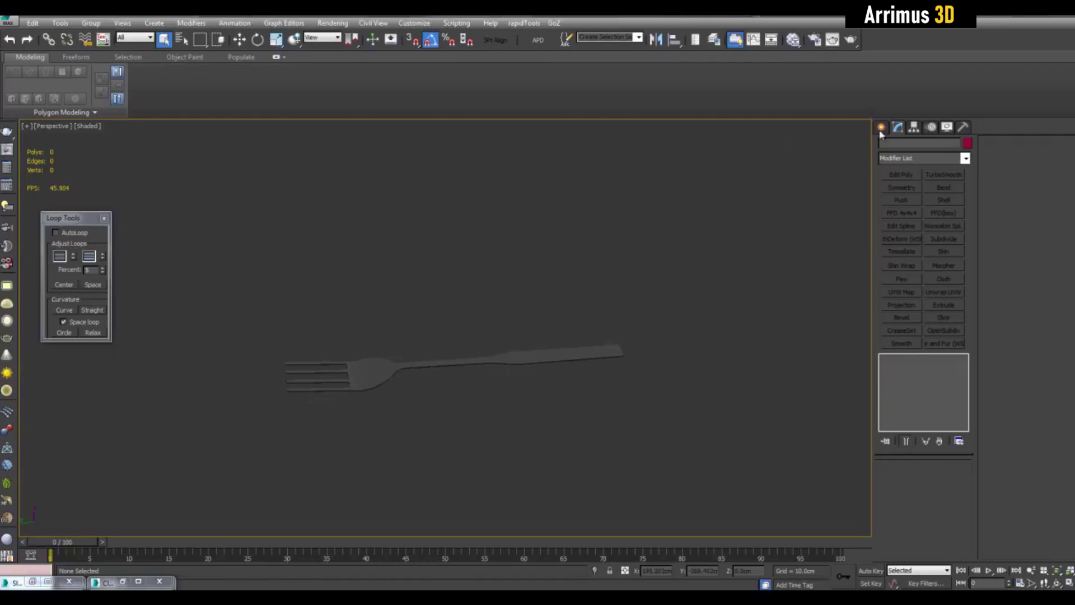
pyautogui.click(881, 130)
pyautogui.scroll(1, 766, 242)
pyautogui.click(896, 222)
pyautogui.keyDown('alt'); pyautogui.moveTo(607, 273); pyautogui.dragTo(451, 438, button='middle'); pyautogui.keyUp('alt')
pyautogui.moveTo(452, 438); pyautogui.dragTo(456, 416)
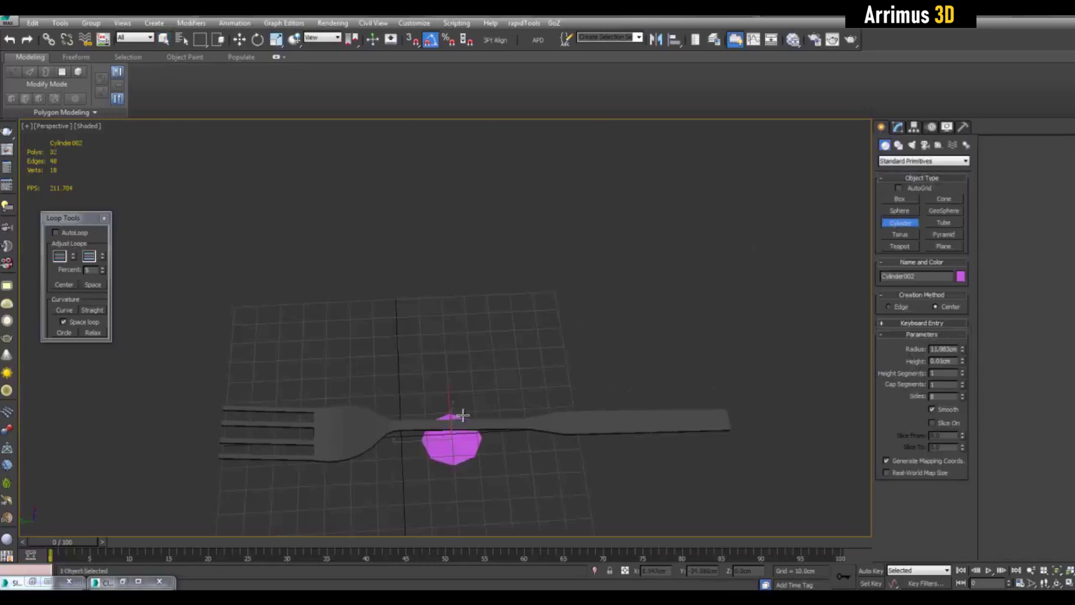
pyautogui.click(444, 149)
pyautogui.press('w')
# Hide every object except the new cylinder.
pyautogui.moveTo(495, 254); pyautogui.dragTo(573, 271, button='middle')
pyautogui.scroll(-3, 588, 285)
pyautogui.scroll(1, 590, 281)
pyautogui.rightClick(590, 280)
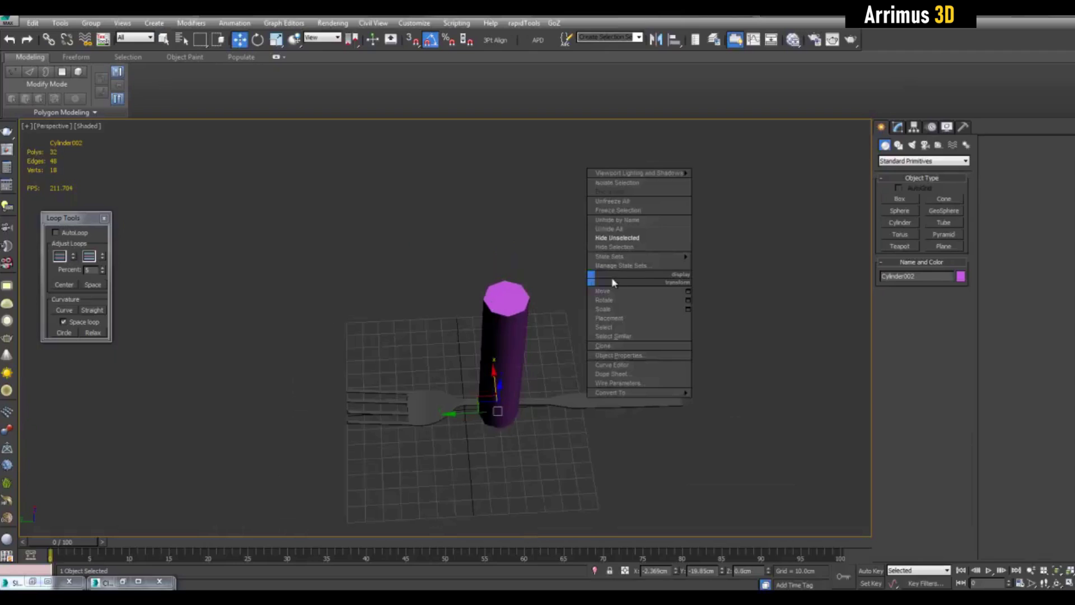
pyautogui.click(628, 240)
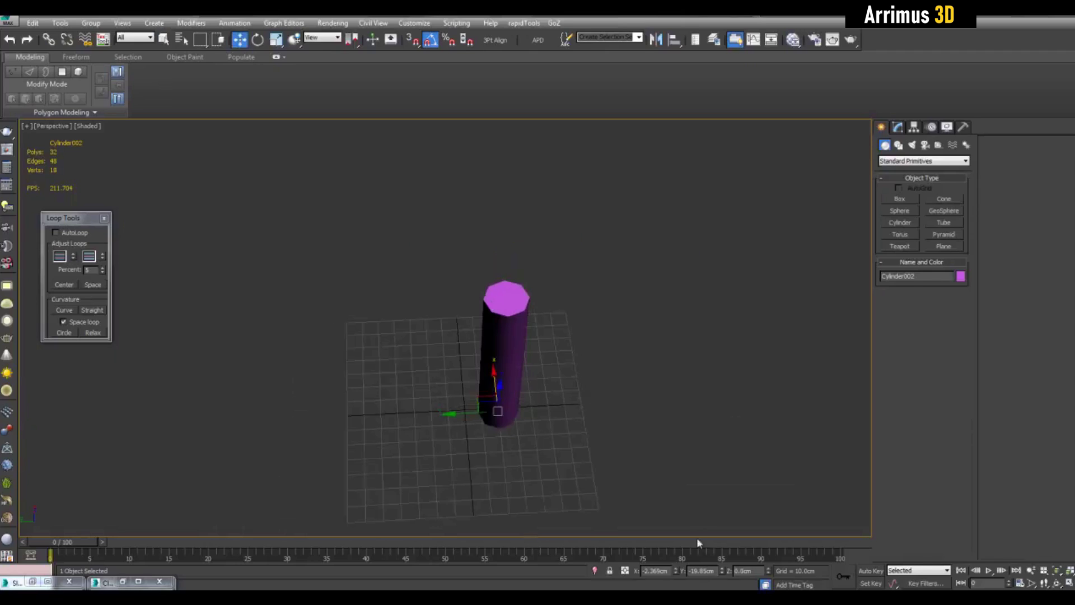
# Place the cylinder at X 0 and Y 0, and display edged faces in the Perspective view.
pyautogui.rightClick(676, 570)
pyautogui.rightClick(721, 571)
pyautogui.press('F4')
pyautogui.press('z')
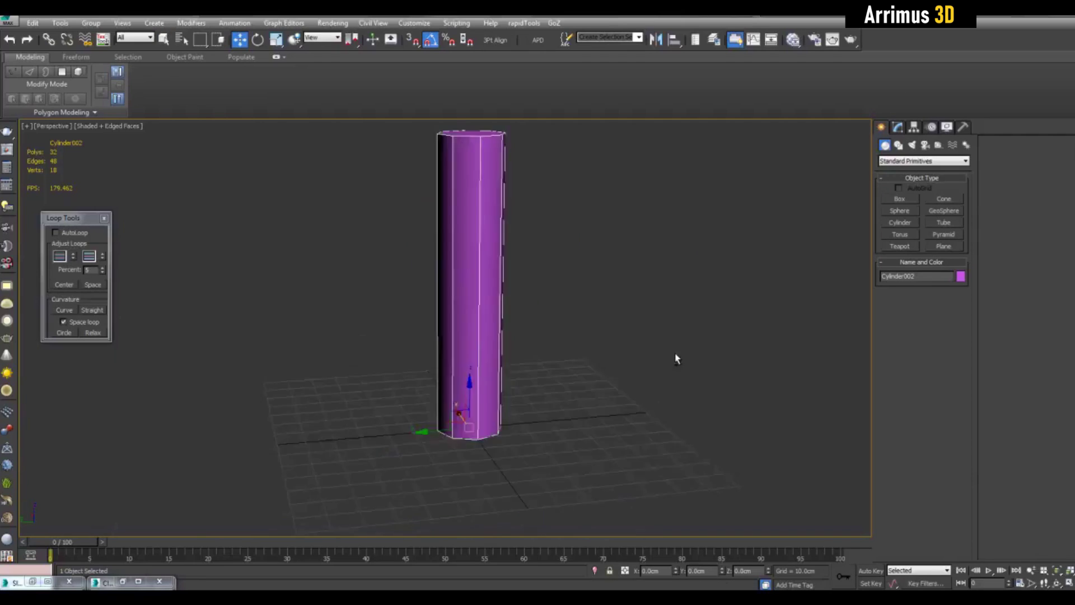
pyautogui.keyDown('alt'); pyautogui.moveTo(676, 358); pyautogui.dragTo(684, 322, button='middle'); pyautogui.keyUp('alt')
# Add an Edit Poly modifier to the cylinder and delete its top and bottom cap polygons.
pyautogui.click(897, 128)
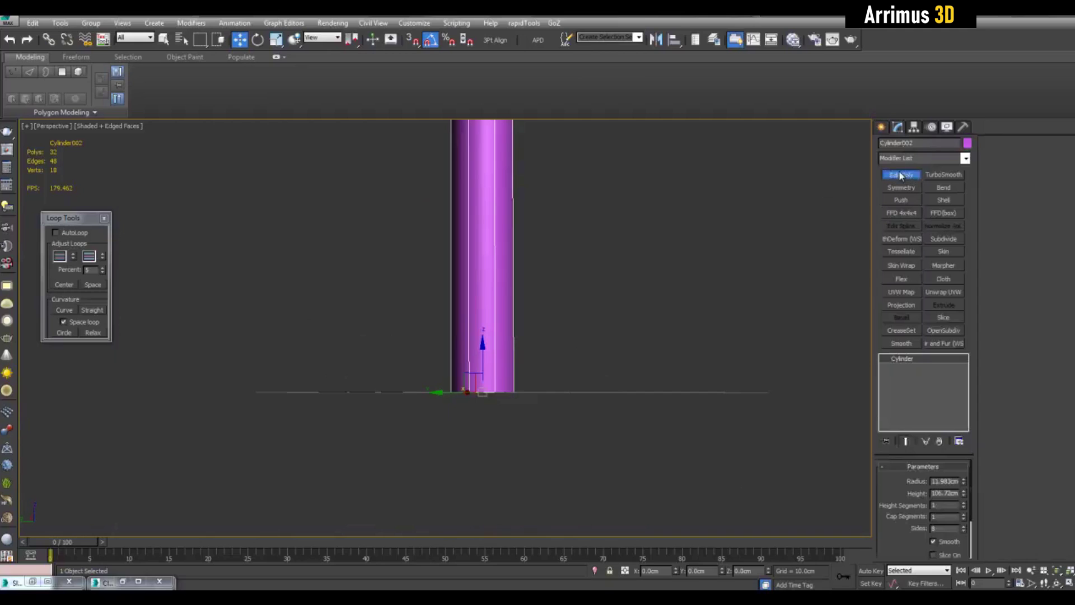
pyautogui.click(900, 176)
pyautogui.press('4')
pyautogui.hotkey('ctrl', 'a')
pyautogui.keyDown('alt'); pyautogui.moveTo(588, 292); pyautogui.dragTo(596, 344, button='middle'); pyautogui.keyUp('alt')
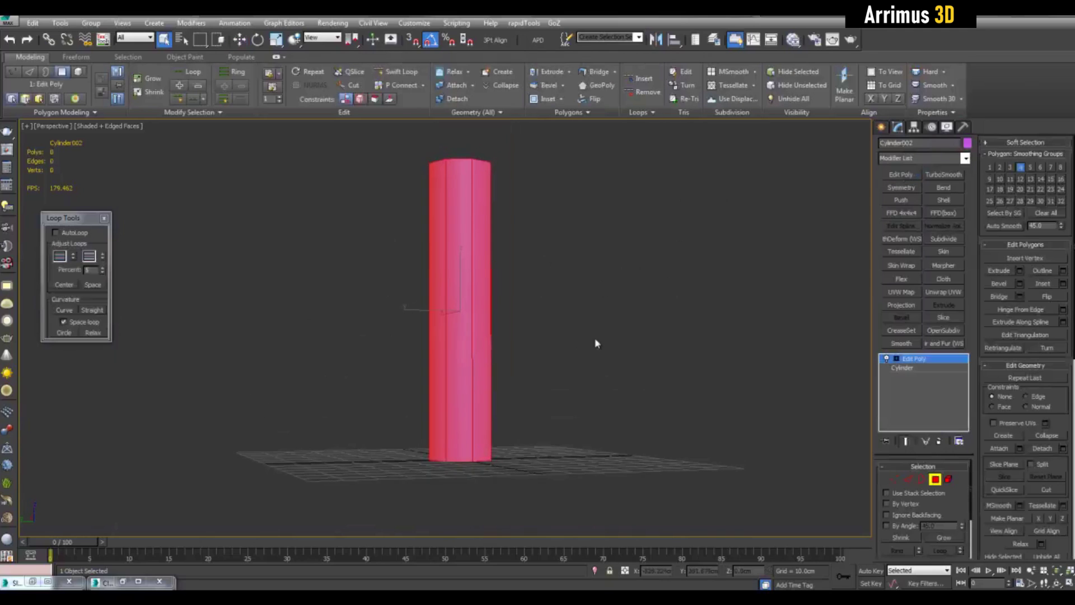
pyautogui.hotkey('ctrl', 'i')
pyautogui.moveTo(526, 274); pyautogui.dragTo(509, 326, button='middle')
pyautogui.scroll(-3, 519, 308)
pyautogui.press('Delete')
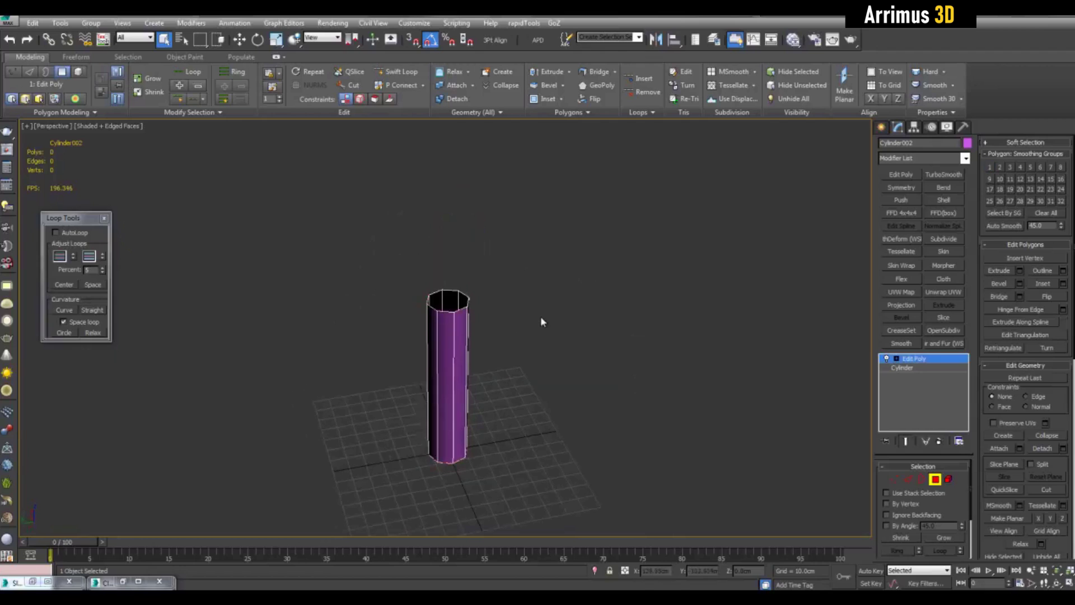
pyautogui.scroll(2, 540, 321)
# Add a TurboSmooth modifier with 3 iterations, and enable its separate render iterations and Isoline Display.
pyautogui.click(944, 174)
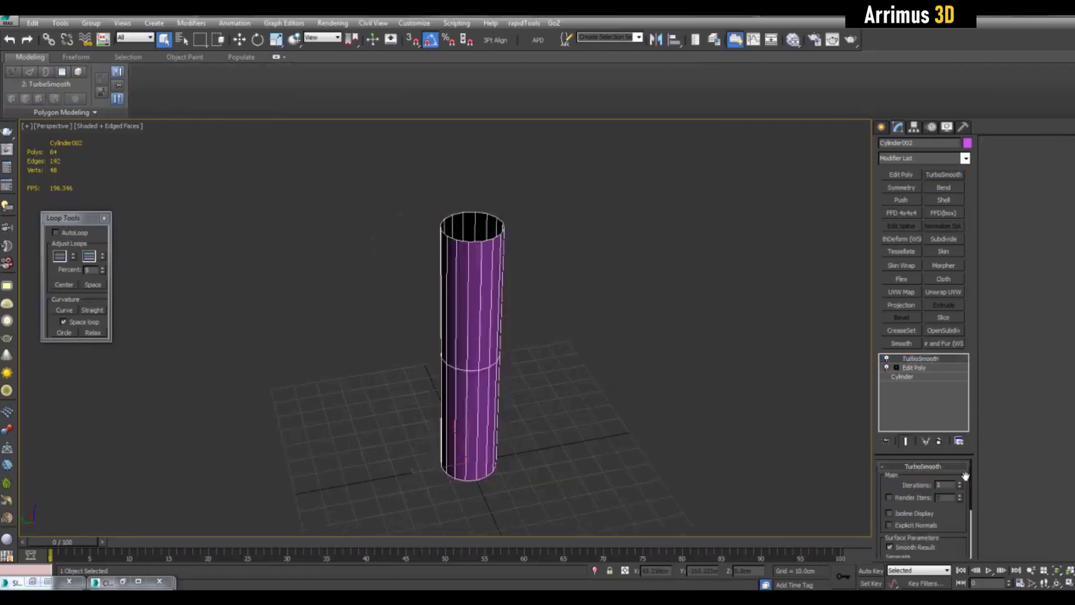
pyautogui.click(961, 483)
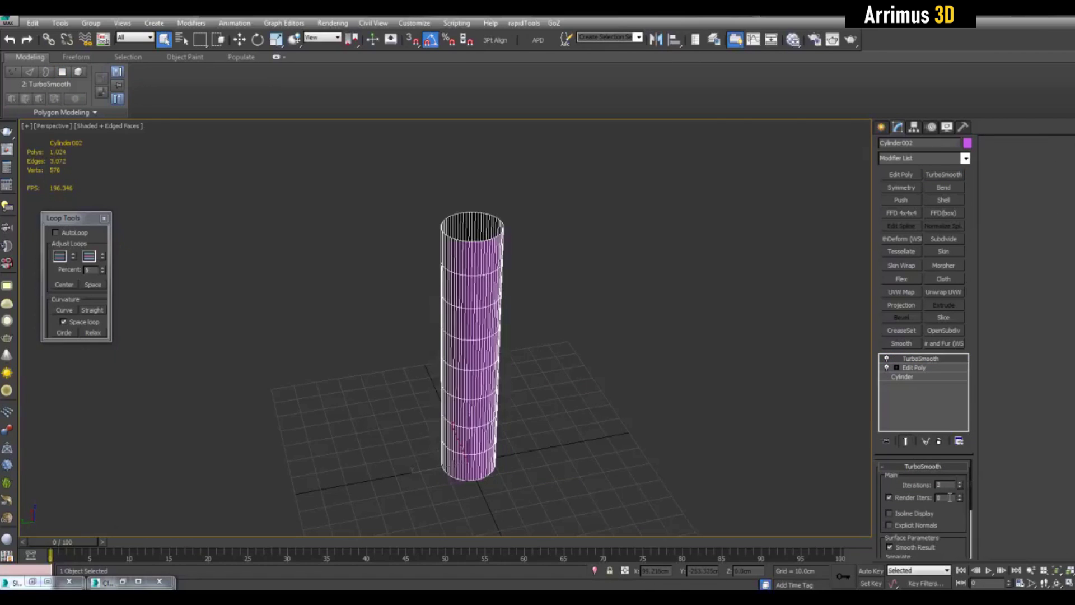
pyautogui.click(922, 515)
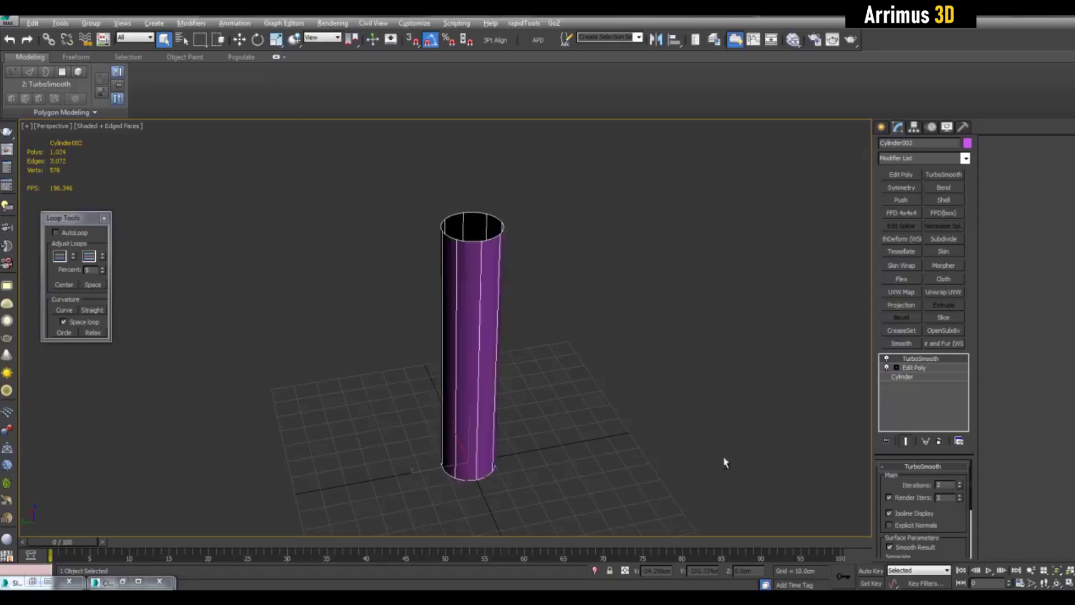
pyautogui.keyDown('alt'); pyautogui.moveTo(720, 456); pyautogui.dragTo(722, 392, button='middle'); pyautogui.keyUp('alt')
# Insert two edge loops close together near the cylinder's lower end in the Edit Poly modifier with Swift Loop.
pyautogui.click(914, 367)
pyautogui.moveTo(632, 340); pyautogui.dragTo(613, 314, button='middle')
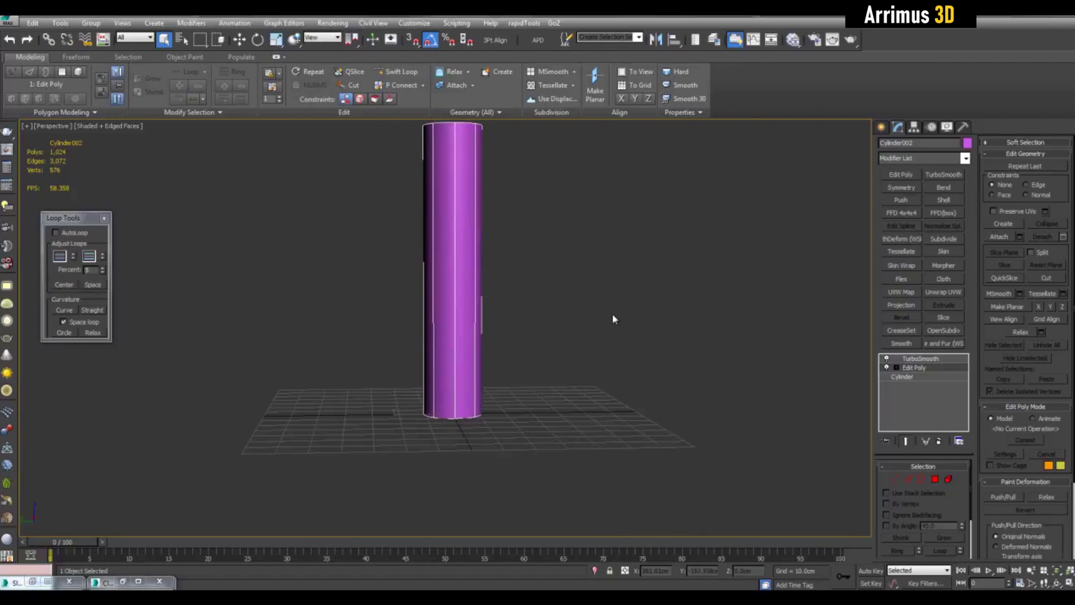
pyautogui.press('1')
pyautogui.scroll(3, 560, 339)
pyautogui.hotkey('alt', '1')
pyautogui.click(484, 365)
pyautogui.rightClick(485, 366)
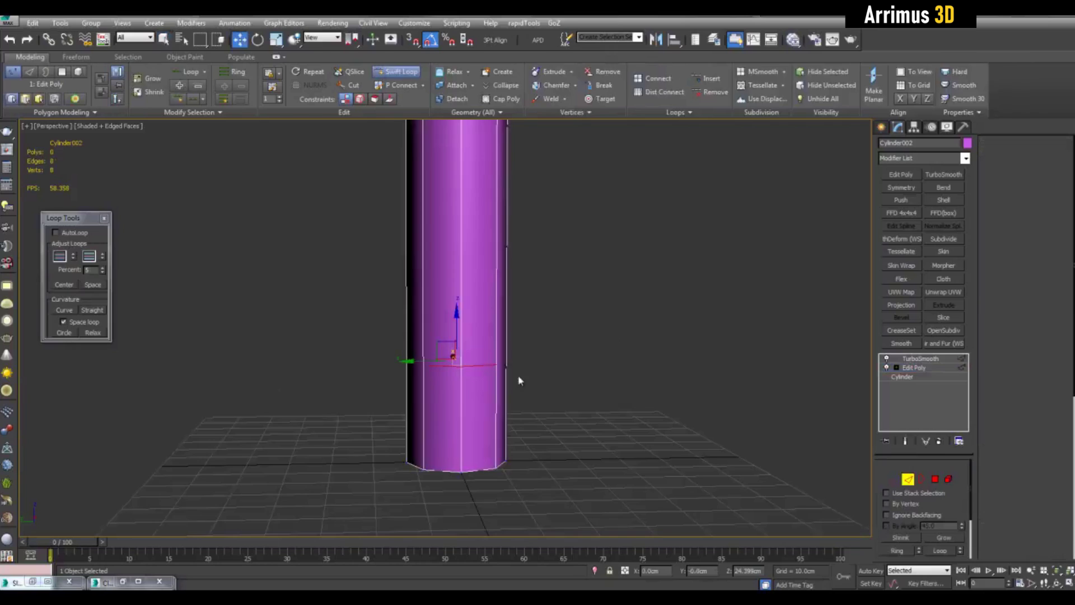
pyautogui.moveTo(518, 379); pyautogui.dragTo(526, 370, button='middle')
pyautogui.hotkey('alt', '1')
pyautogui.click(520, 372)
pyautogui.rightClick(519, 372)
# Scale the lowest ring of polygons outward to 160 percent in X and Y to form a flared base.
pyautogui.press('4')
pyautogui.moveTo(374, 402); pyautogui.dragTo(682, 518)
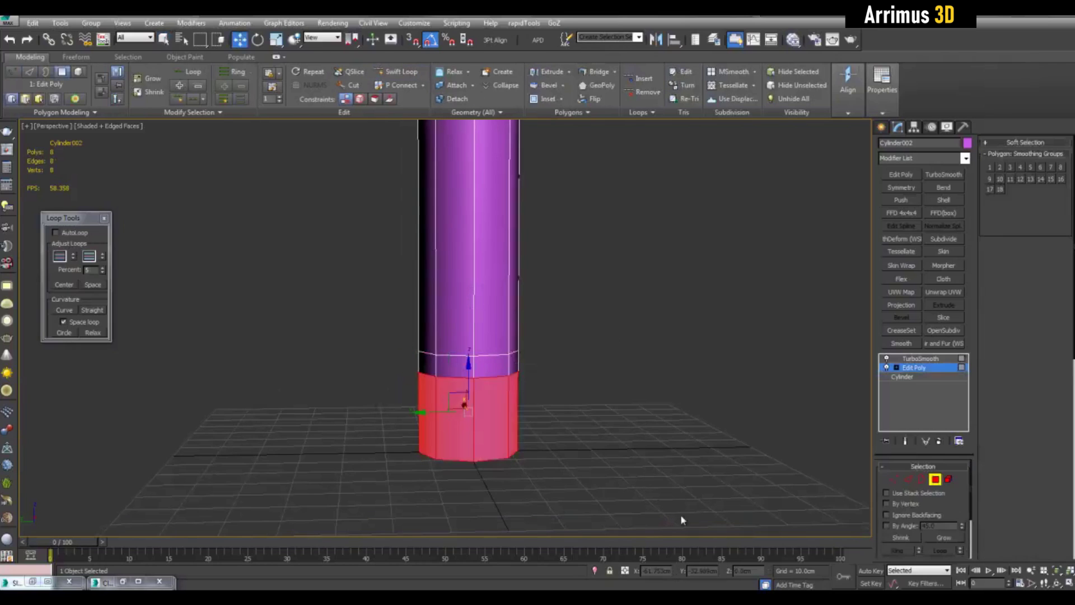
pyautogui.press('r')
pyautogui.keyDown('alt'); pyautogui.moveTo(472, 413); pyautogui.dragTo(468, 426, button='middle'); pyautogui.keyUp('alt')
pyautogui.moveTo(448, 424); pyautogui.dragTo(463, 437)
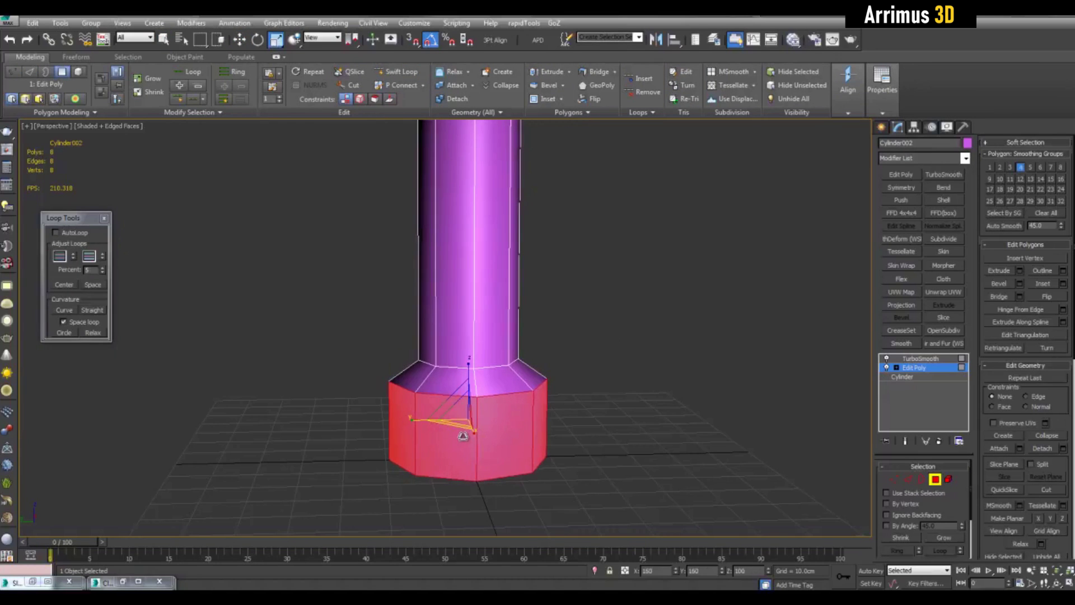
# Clear the smoothing groups from all of the cylinder's polygons.
pyautogui.press('q')
pyautogui.hotkey('ctrl', 'a')
pyautogui.click(1041, 214)
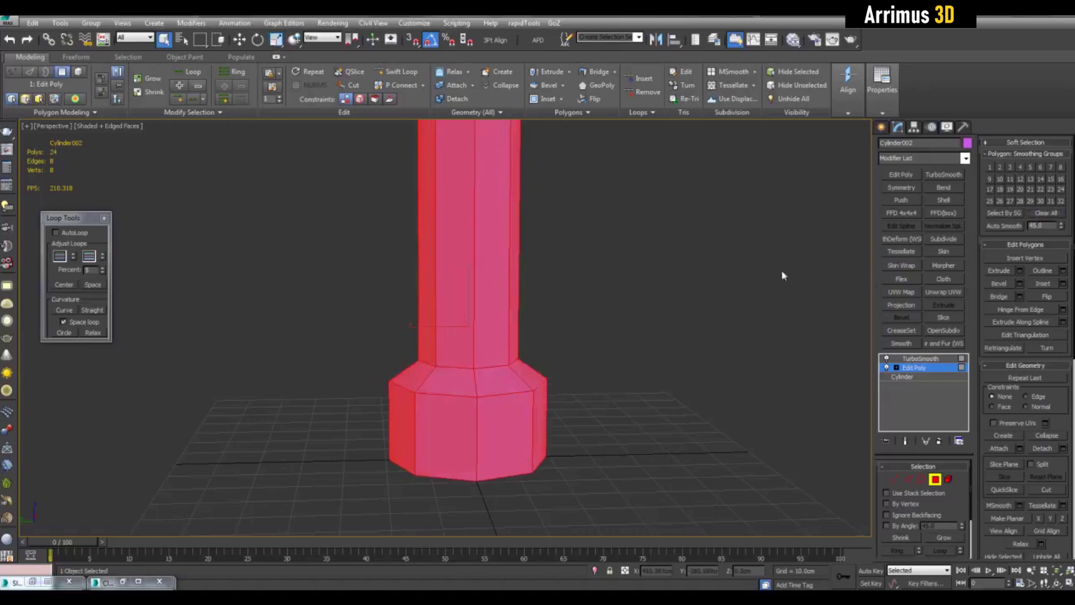
pyautogui.click(626, 312)
# Insert an edge loop around the middle of the sloped shoulder above the flared base.
pyautogui.scroll(3, 617, 331)
pyautogui.press('1')
pyautogui.hotkey('alt', '1')
pyautogui.click(563, 417)
pyautogui.scroll(3, 562, 417)
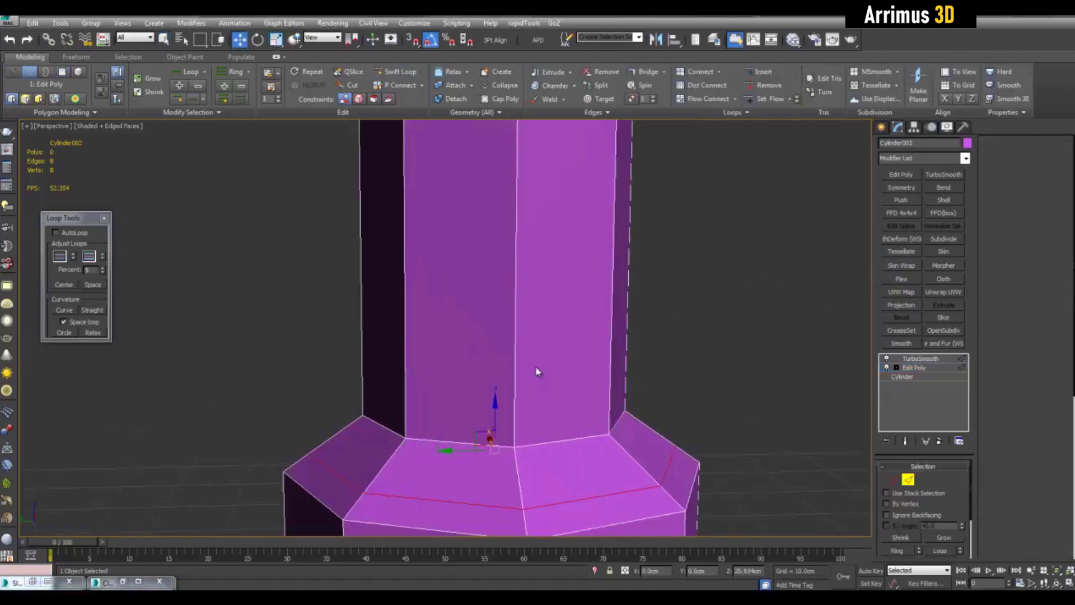
pyautogui.moveTo(495, 444); pyautogui.dragTo(495, 338, button='middle')
pyautogui.press('w')
# Insert another edge loop on the shoulder's inner band and raise it to form a small step around the shaft.
pyautogui.hotkey('alt', '1')
pyautogui.moveTo(657, 387); pyautogui.dragTo(662, 362, button='middle')
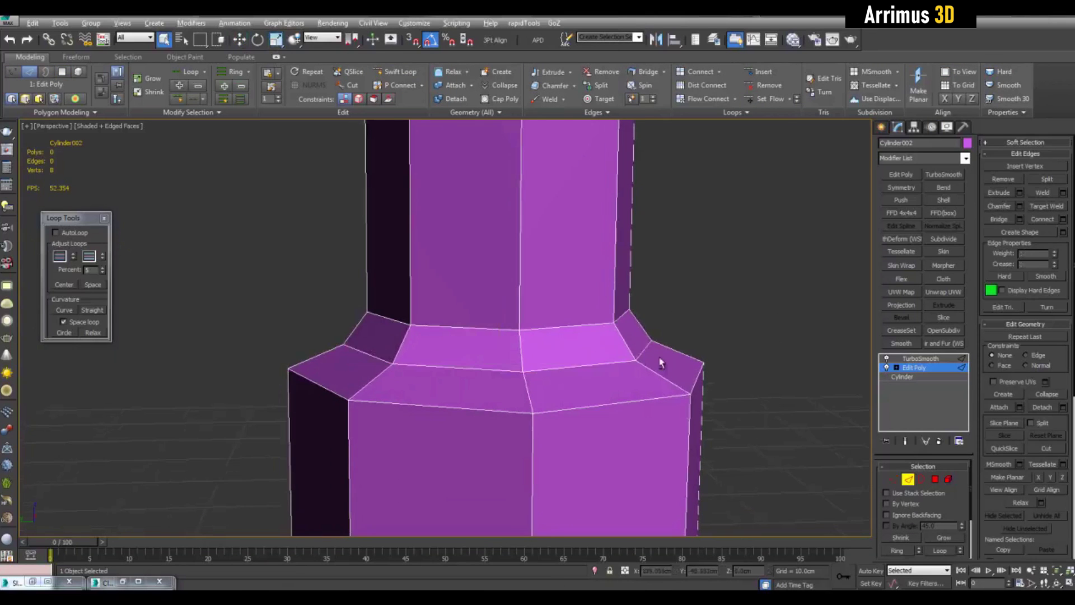
pyautogui.click(588, 356)
pyautogui.press('w')
pyautogui.moveTo(500, 314); pyautogui.dragTo(500, 290)
pyautogui.hotkey('alt', '1')
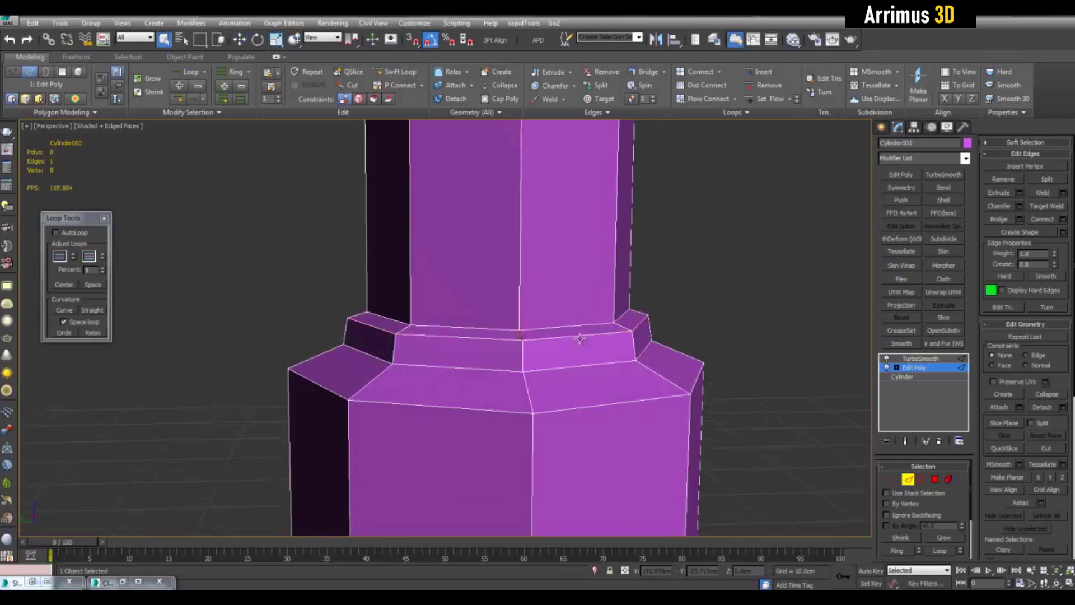
# Chamfer the edge loop around the flared base's upper outer rim.
pyautogui.moveTo(580, 338); pyautogui.dragTo(603, 323, button='middle')
pyautogui.click(593, 310)
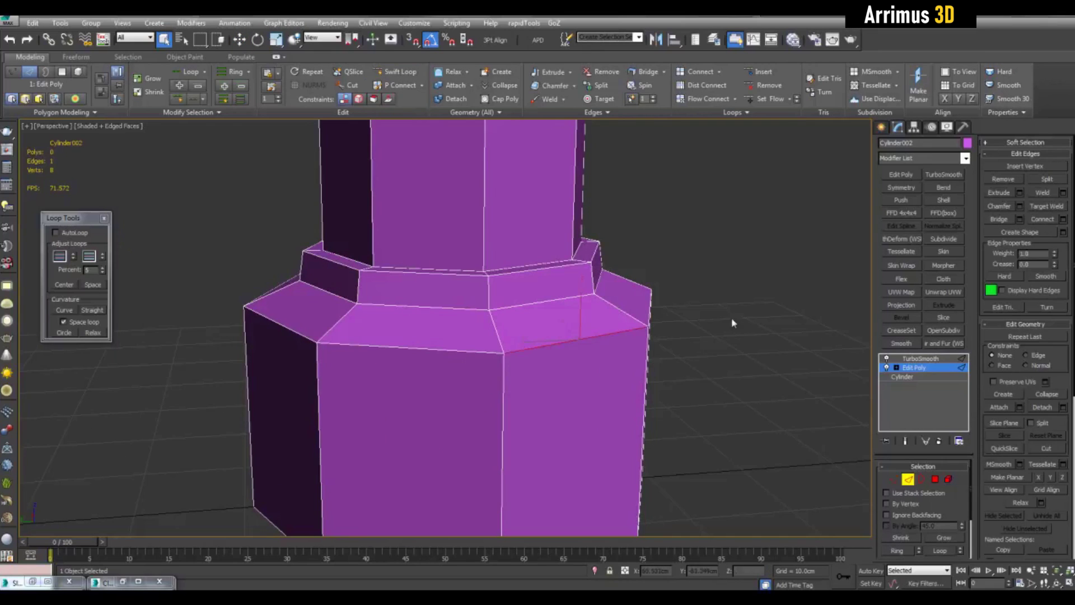
pyautogui.hotkey('alt', 'l')
pyautogui.click(1020, 207)
pyautogui.moveTo(754, 261); pyautogui.dragTo(752, 261, button='middle')
pyautogui.moveTo(590, 378); pyautogui.dragTo(588, 404)
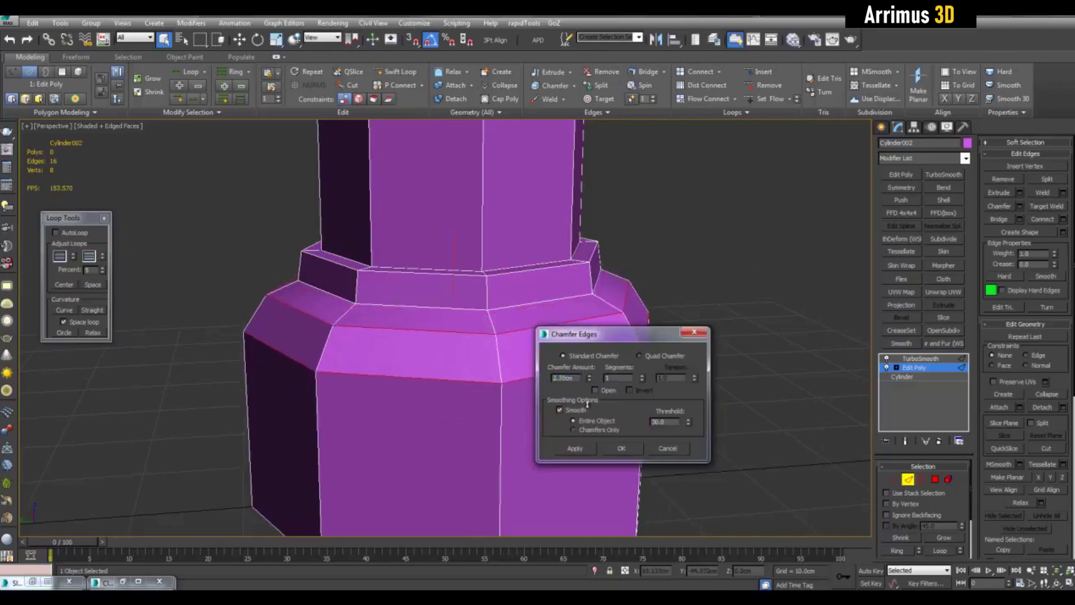
pyautogui.click(621, 448)
# Insert an edge loop around the base just below the chamfered rim.
pyautogui.moveTo(566, 440); pyautogui.dragTo(569, 391, button='middle')
pyautogui.hotkey('alt', '1')
pyautogui.click(569, 391)
pyautogui.press('w')
pyautogui.scroll(-5, 512, 392)
pyautogui.scroll(8, 513, 348)
pyautogui.press('2')
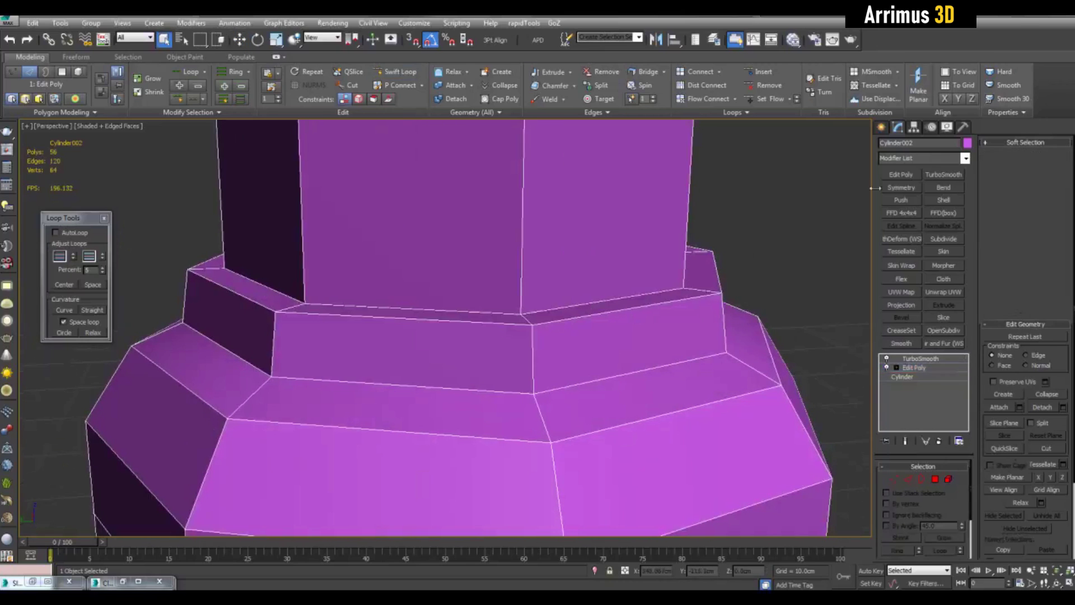
# Add a second Edit Poly modifier and extrude the two edge loops around the small step to create supporting edges.
pyautogui.click(901, 174)
pyautogui.press('2')
pyautogui.scroll(-4, 683, 379)
pyautogui.click(1020, 192)
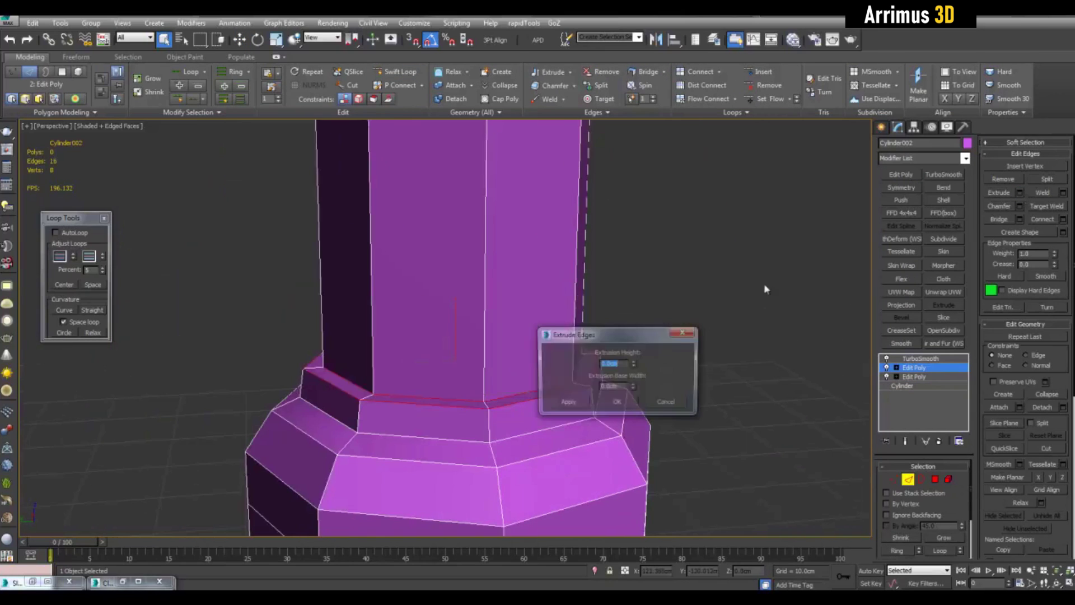
pyautogui.click(617, 402)
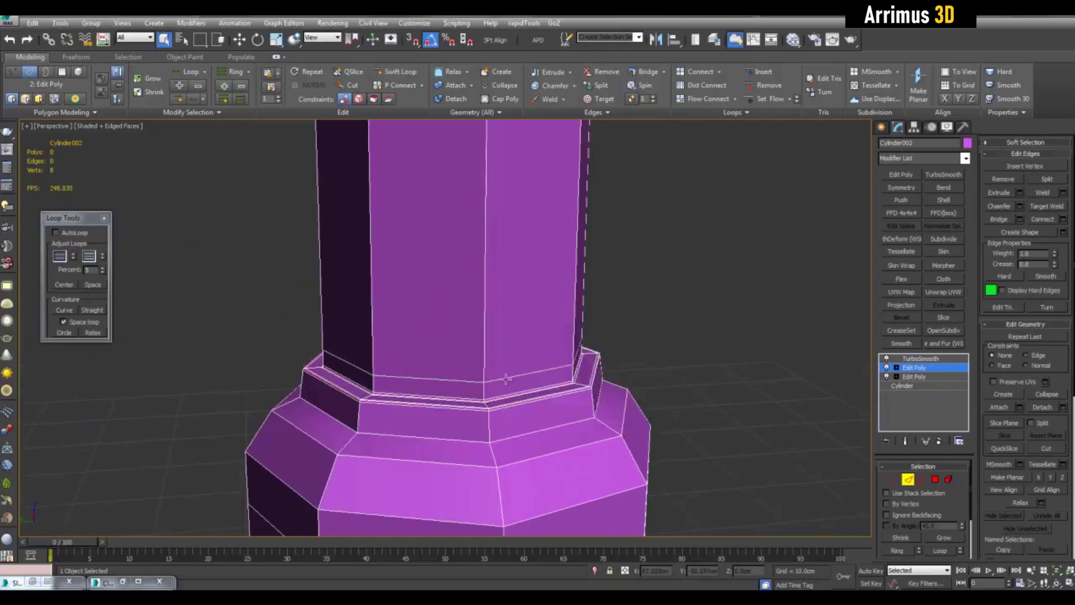
pyautogui.press('2')
# Add a UVW Map modifier to the column between the upper Edit Poly and TurboSmooth, using cylindrical mapping.
pyautogui.scroll(-8, 681, 369)
pyautogui.scroll(3, 662, 376)
pyautogui.scroll(-4, 650, 392)
pyautogui.moveTo(638, 489); pyautogui.dragTo(623, 377, button='middle')
pyautogui.scroll(4, 629, 372)
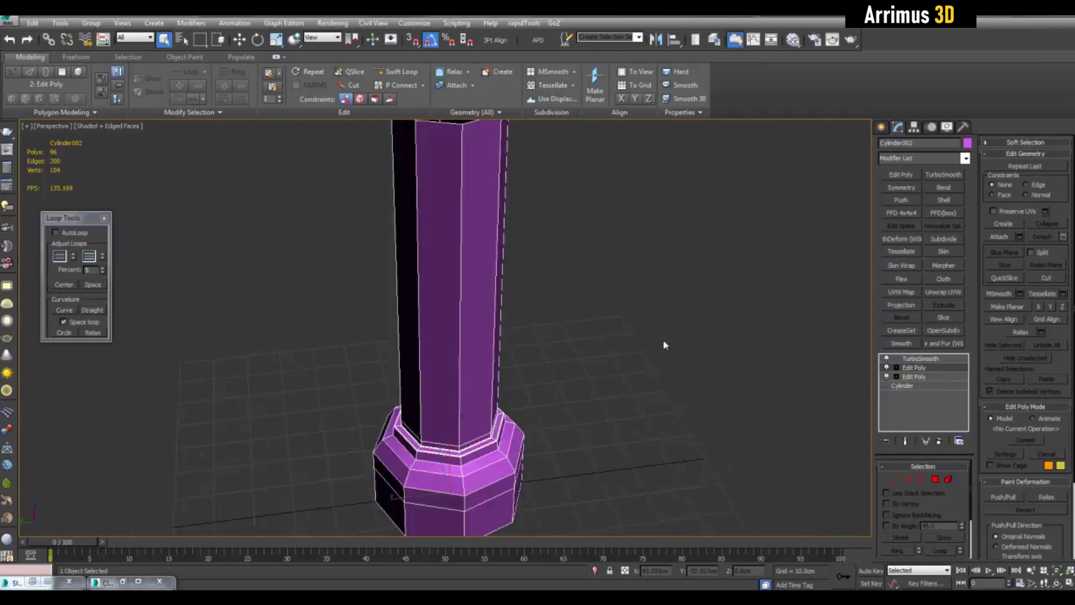
pyautogui.moveTo(664, 344); pyautogui.dragTo(657, 346, button='middle')
pyautogui.click(903, 292)
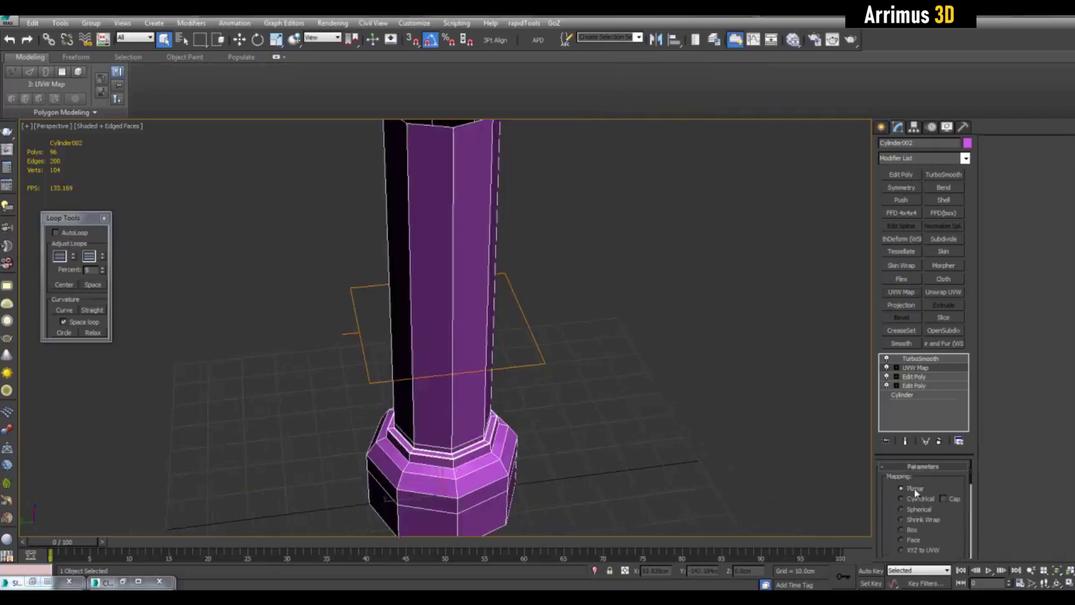
pyautogui.click(918, 498)
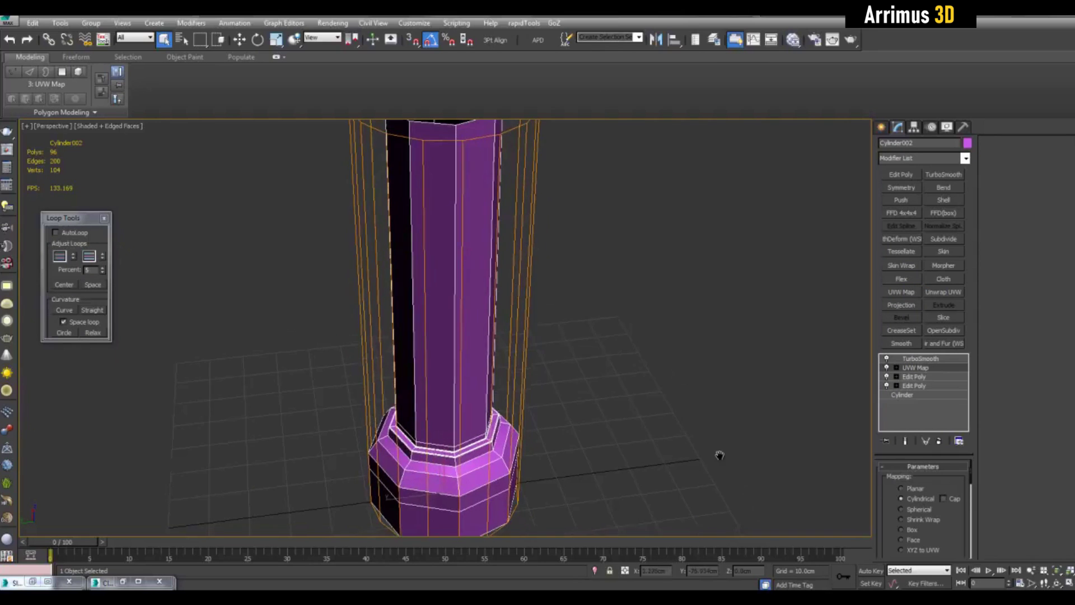
pyautogui.scroll(-3, 708, 414)
pyautogui.scroll(3, 700, 382)
# Duplicate the two displacement bitmaps together with their connected Composite map below the originals in the material graph.
pyautogui.press('m')
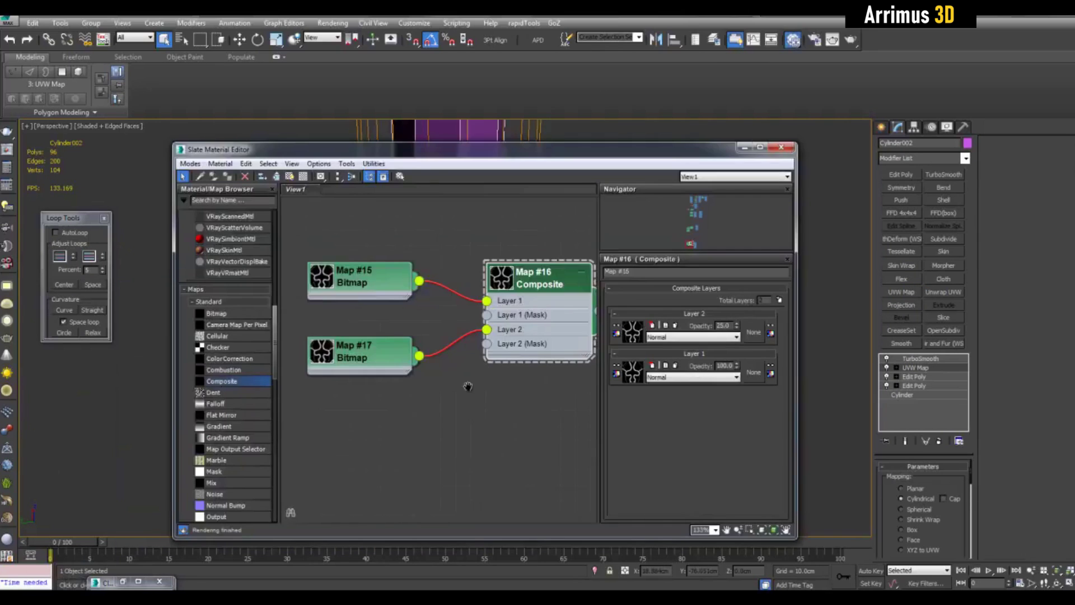
pyautogui.scroll(-3, 468, 385)
pyautogui.moveTo(526, 280); pyautogui.dragTo(471, 239, button='middle')
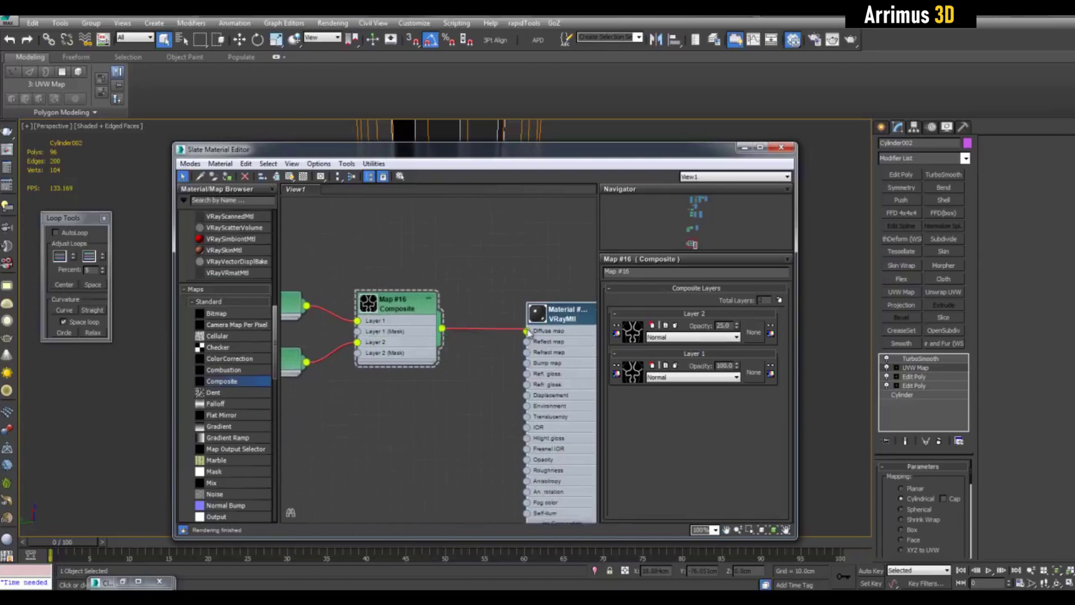
pyautogui.moveTo(280, 264); pyautogui.dragTo(407, 298, button='middle')
pyautogui.scroll(2, 459, 280)
pyautogui.scroll(-3, 407, 299)
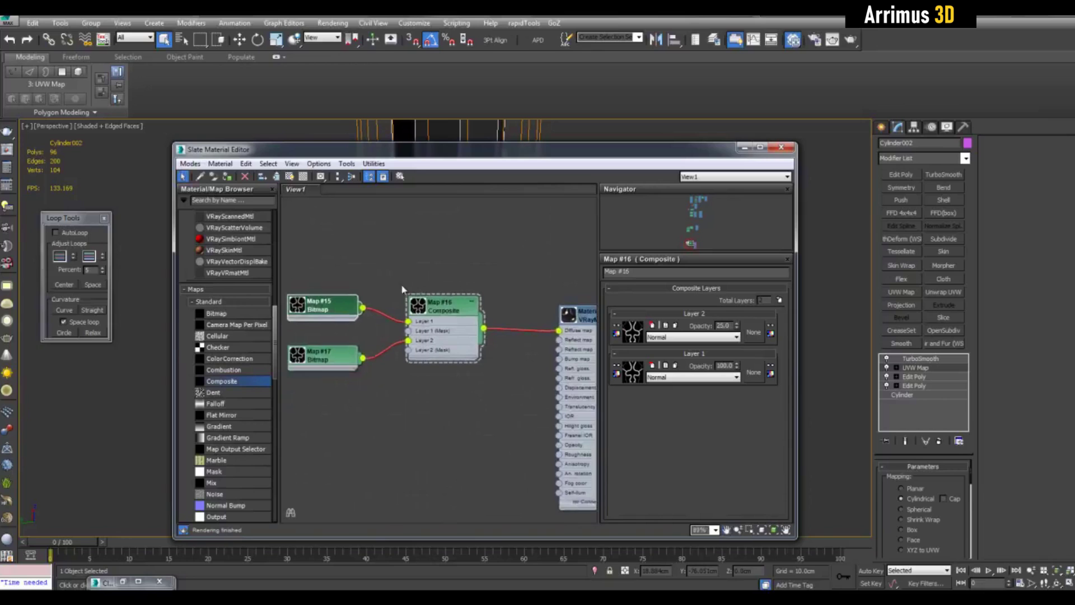
pyautogui.moveTo(307, 263); pyautogui.dragTo(449, 350)
pyautogui.keyDown('shift'); pyautogui.moveTo(448, 312); pyautogui.dragTo(451, 424); pyautogui.keyUp('shift')
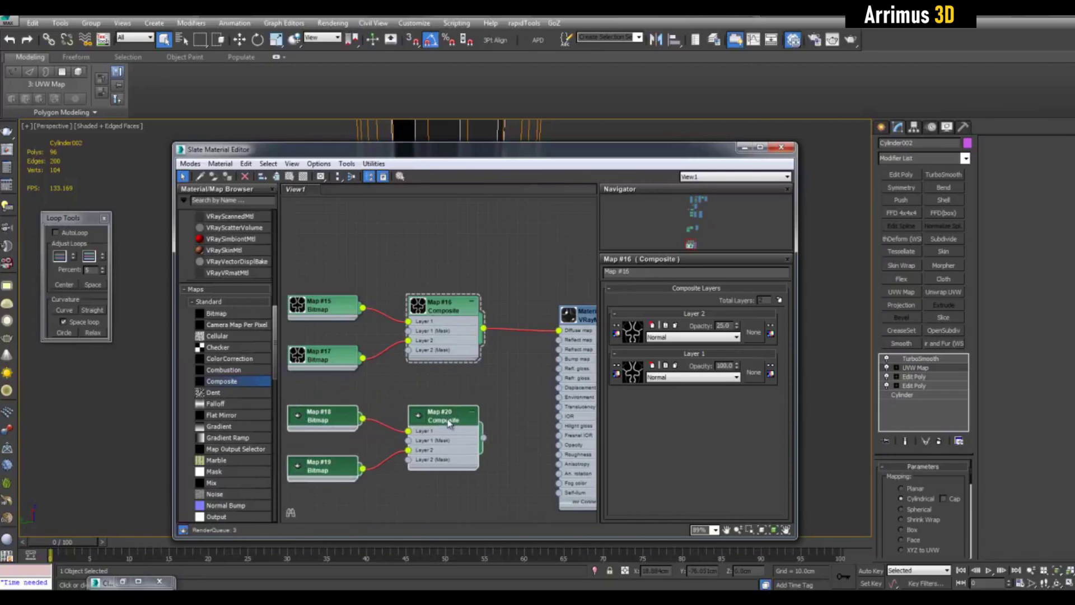
# Connect the duplicated Composite map to the VRayMtl's diffuse map in place of the original Composite.
pyautogui.moveTo(509, 379); pyautogui.dragTo(438, 398, button='middle')
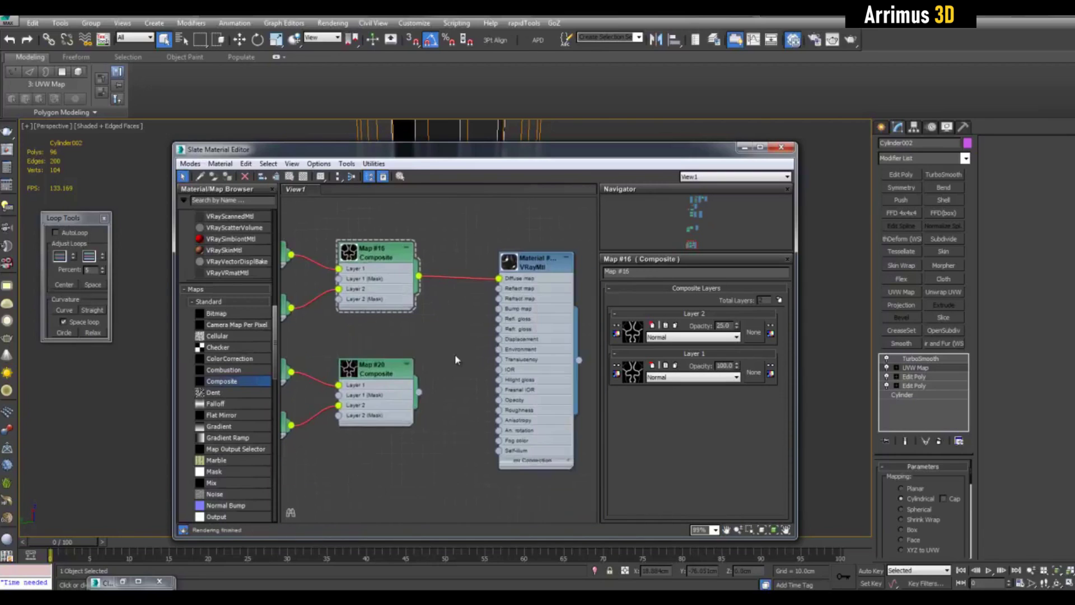
pyautogui.moveTo(495, 293); pyautogui.dragTo(565, 312, button='middle')
pyautogui.moveTo(495, 361); pyautogui.dragTo(505, 367, button='middle')
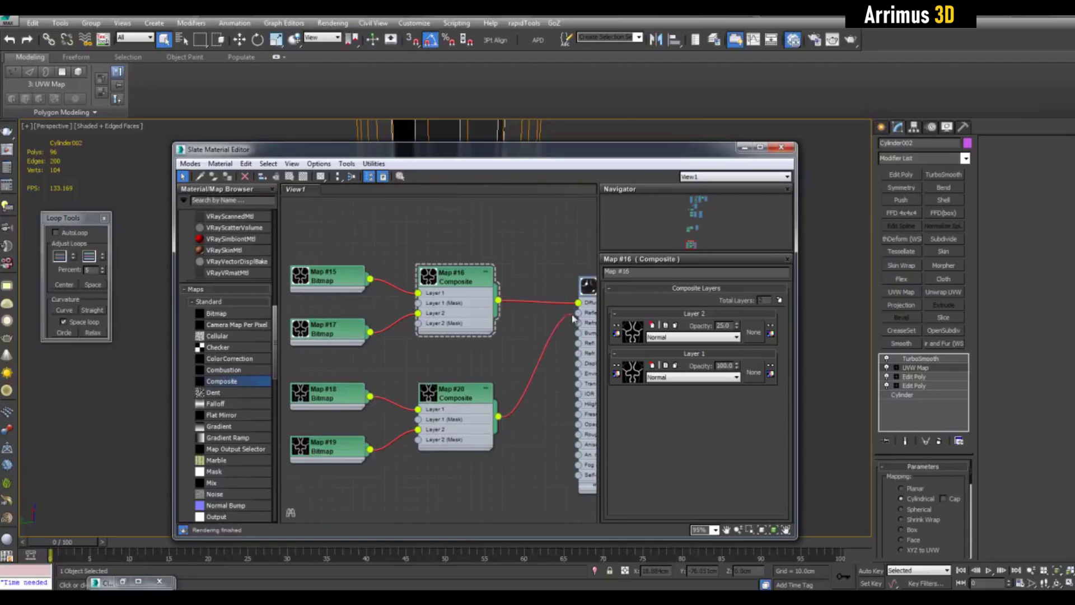
pyautogui.moveTo(502, 348); pyautogui.dragTo(467, 323, button='middle')
# Show the duplicated network's first displace2.jpg bitmap shaded on the column in the viewport and hide the edged faces.
pyautogui.click(428, 357)
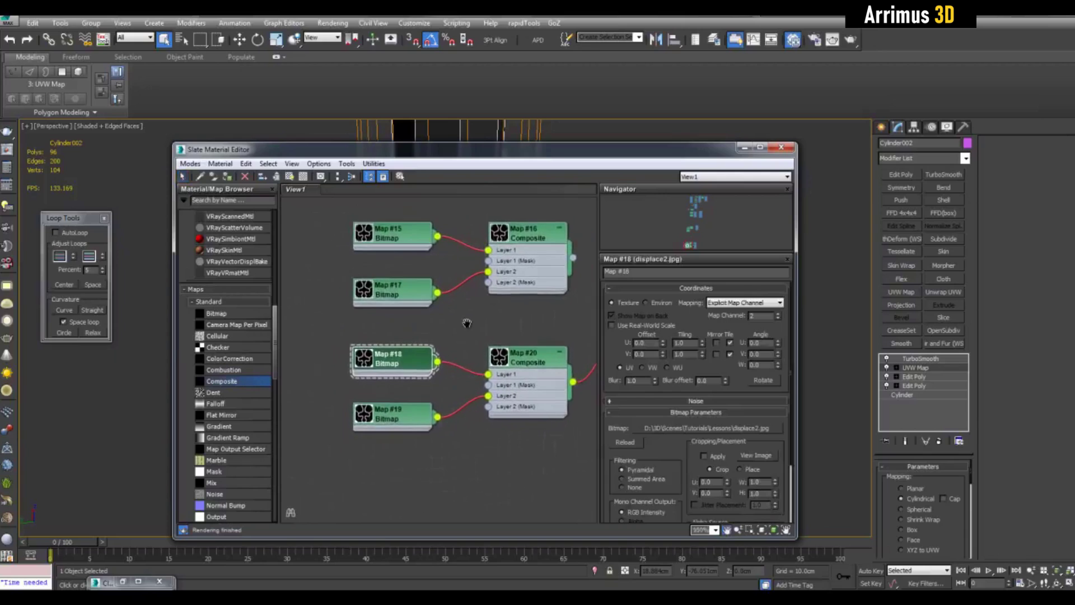
pyautogui.click(408, 420)
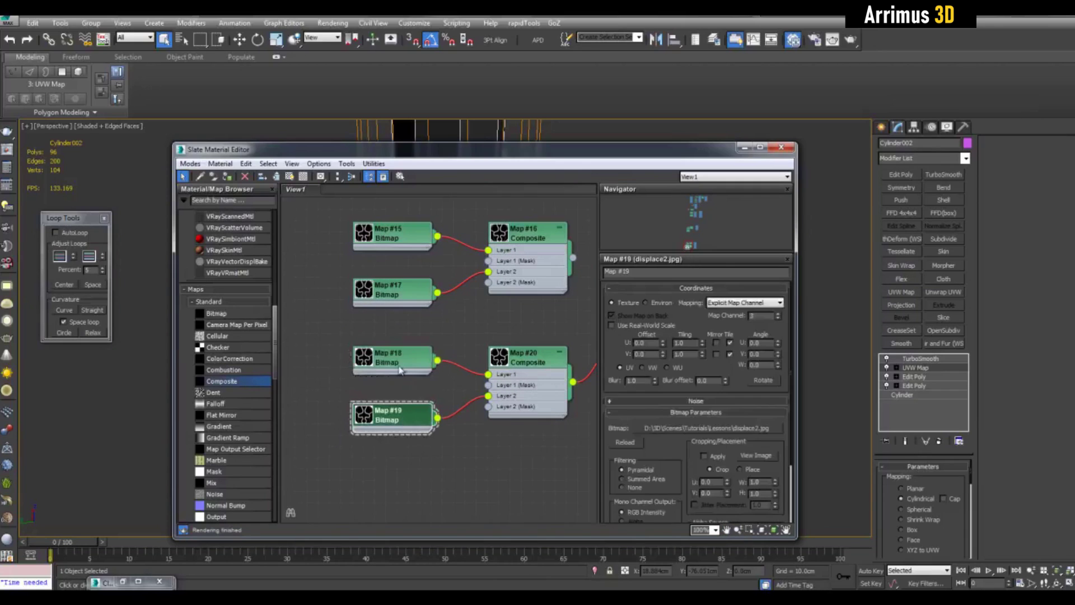
pyautogui.click(400, 369)
pyautogui.moveTo(470, 317); pyautogui.dragTo(440, 332, button='middle')
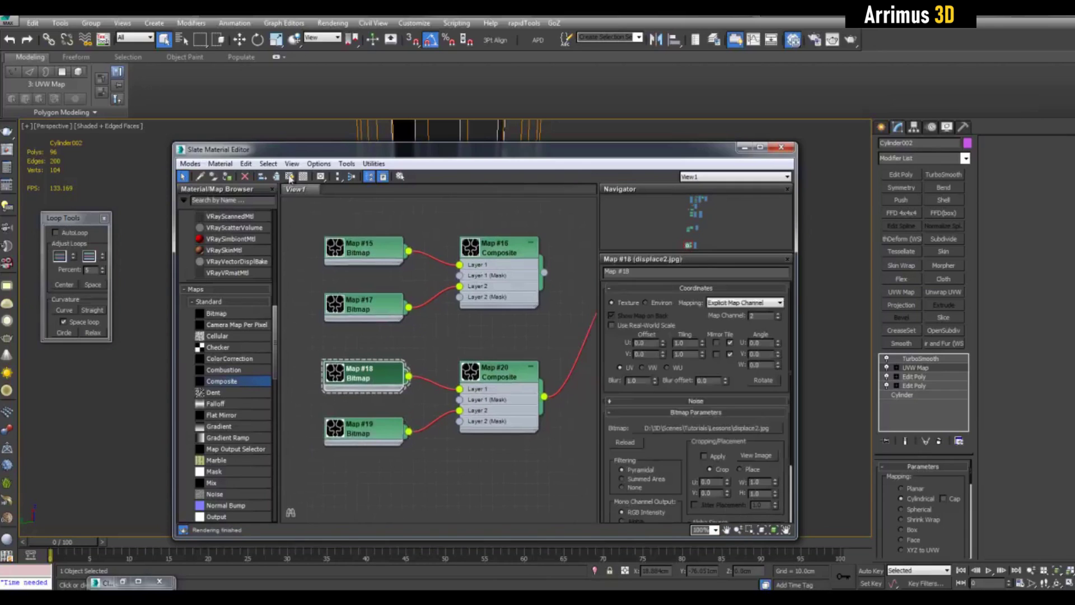
pyautogui.click(289, 177)
pyautogui.click(747, 150)
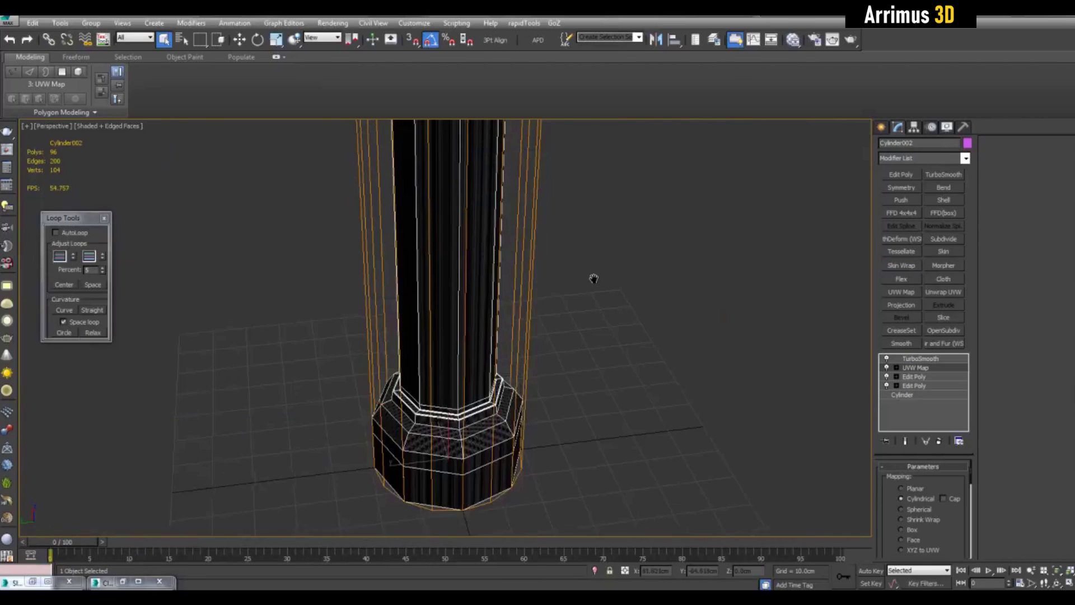
pyautogui.press('F4')
pyautogui.scroll(5, 583, 324)
pyautogui.scroll(-5, 657, 300)
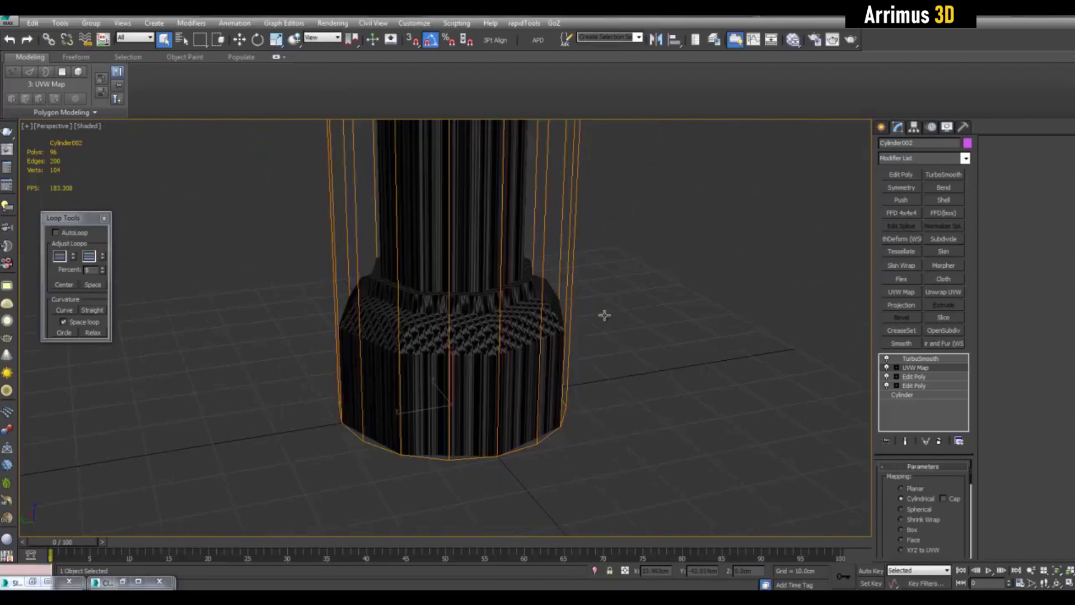
# Set the UVW Map modifier's map channel to 2.
pyautogui.scroll(3, 461, 330)
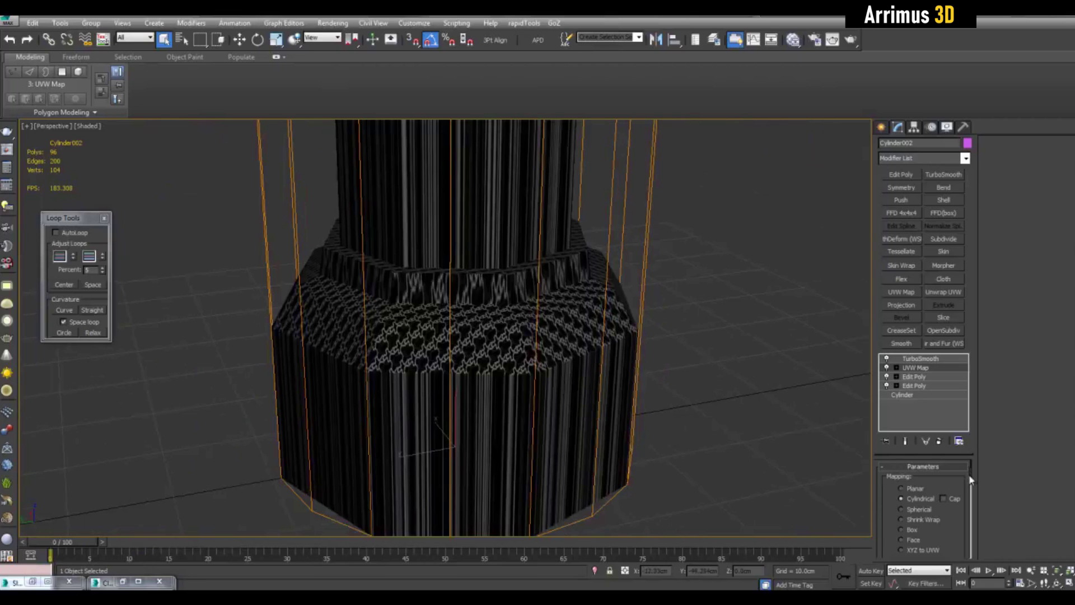
pyautogui.moveTo(972, 478); pyautogui.dragTo(972, 513)
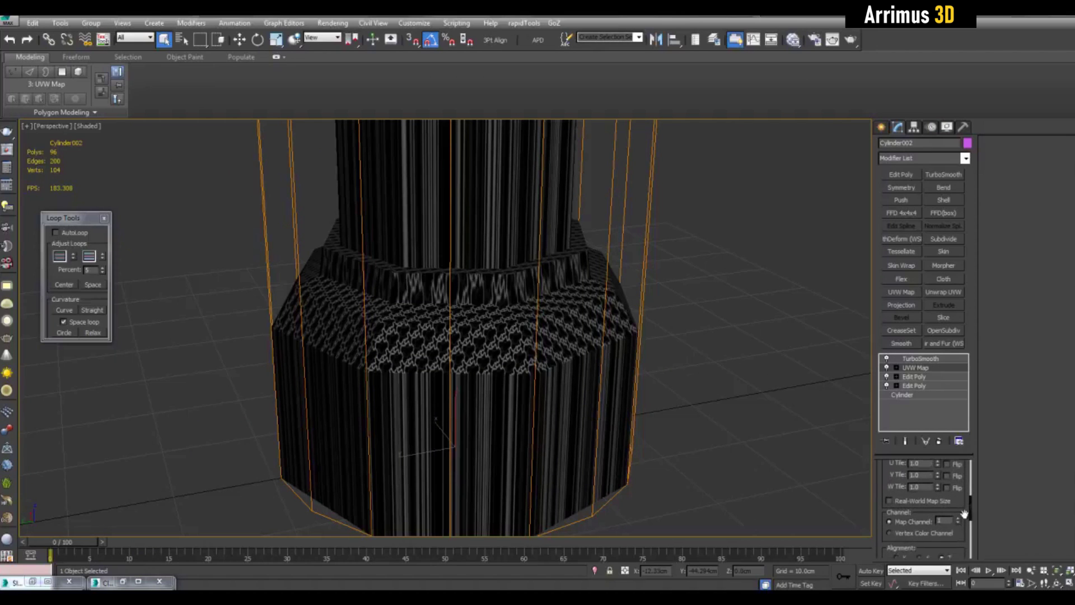
pyautogui.click(959, 520)
pyautogui.scroll(-4, 710, 368)
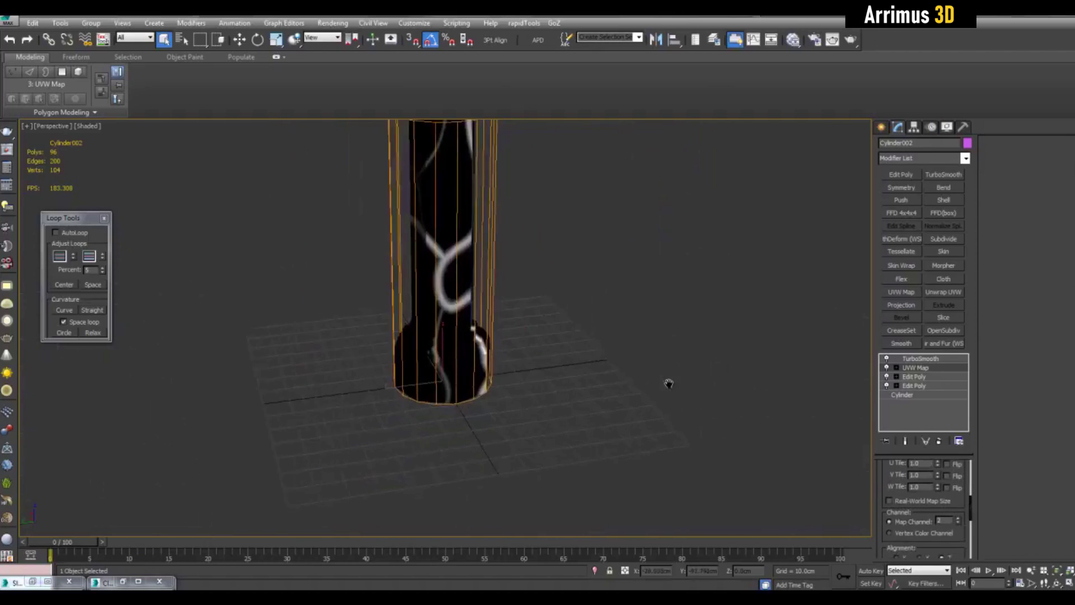
pyautogui.scroll(3, 667, 379)
# Try rotating the UVW Map gizmo around the column's vertical axis.
pyautogui.click(896, 368)
pyautogui.click(915, 377)
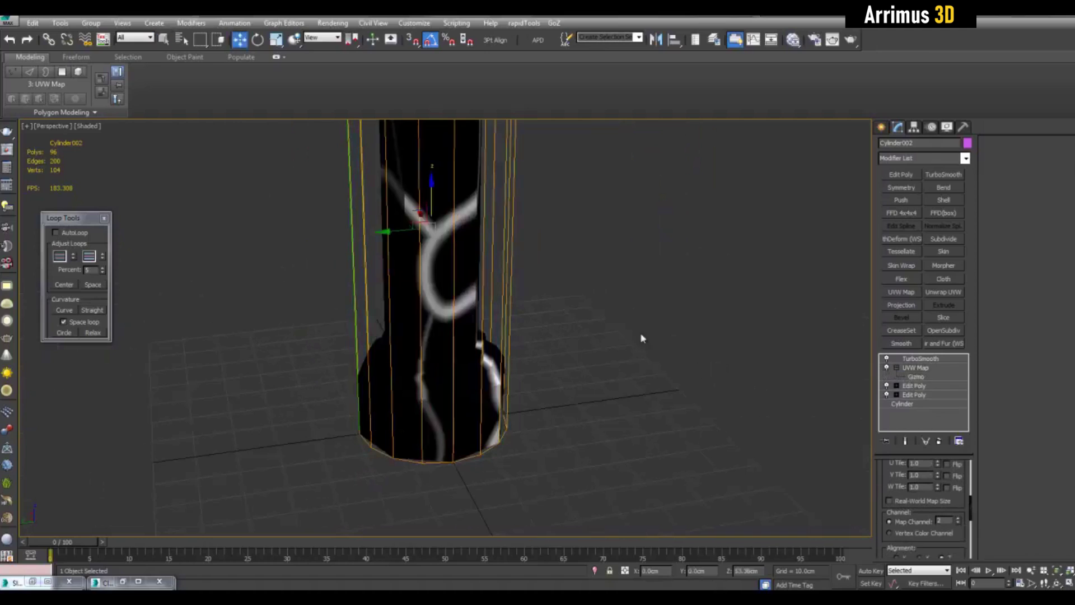
pyautogui.moveTo(466, 274); pyautogui.dragTo(468, 341, button='middle')
pyautogui.press('e')
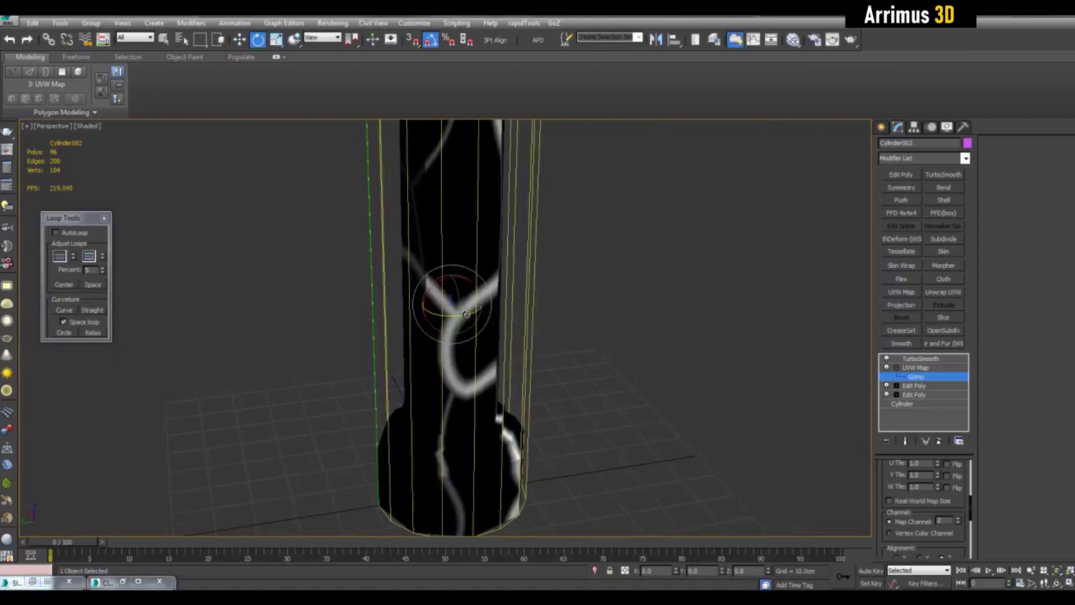
pyautogui.moveTo(466, 314); pyautogui.dragTo(493, 336)
pyautogui.press('r')
pyautogui.keyDown('alt'); pyautogui.moveTo(554, 358); pyautogui.dragTo(594, 380, button='middle'); pyautogui.keyUp('alt')
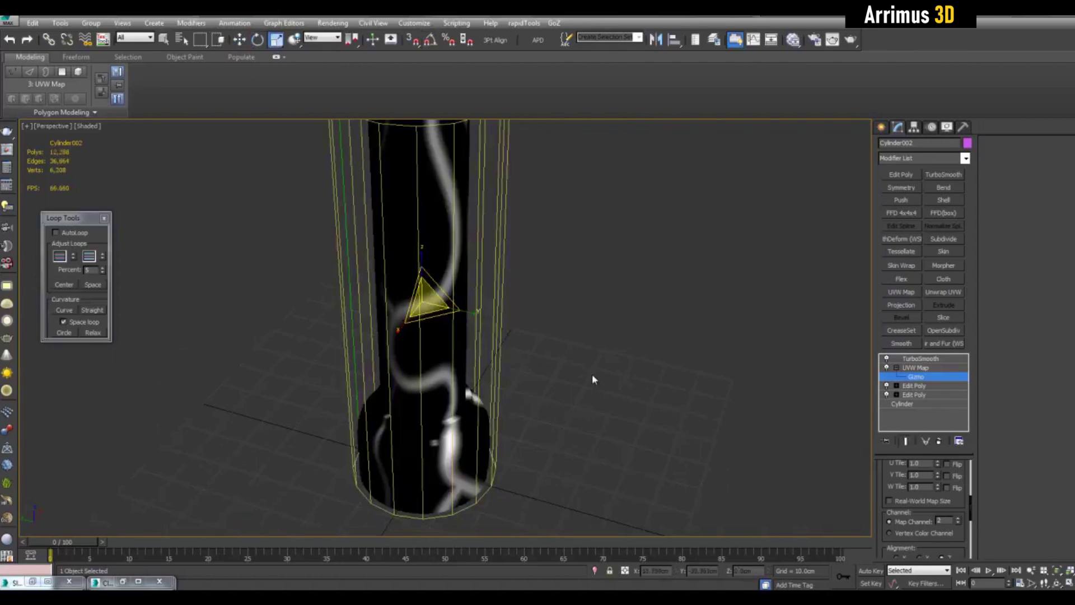
pyautogui.hotkey('ctrl', 'z')
pyautogui.hotkey('ctrl', 'z')
# Set the U and V tiling of the duplicated network's first bitmap to 8.
pyautogui.press('m')
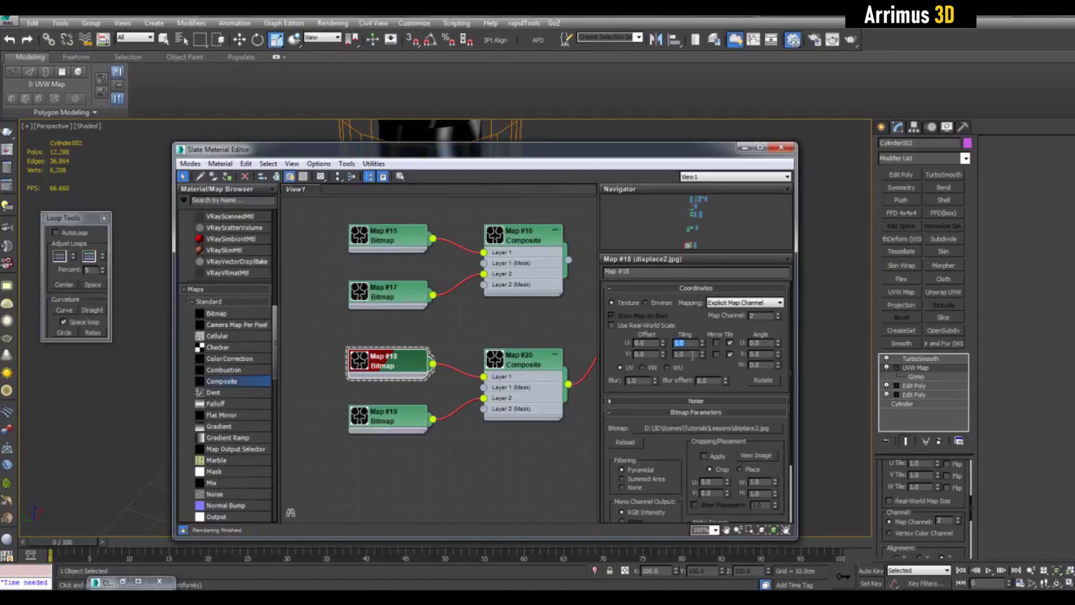
pyautogui.write('8')
pyautogui.press('Tab')
pyautogui.write('8')
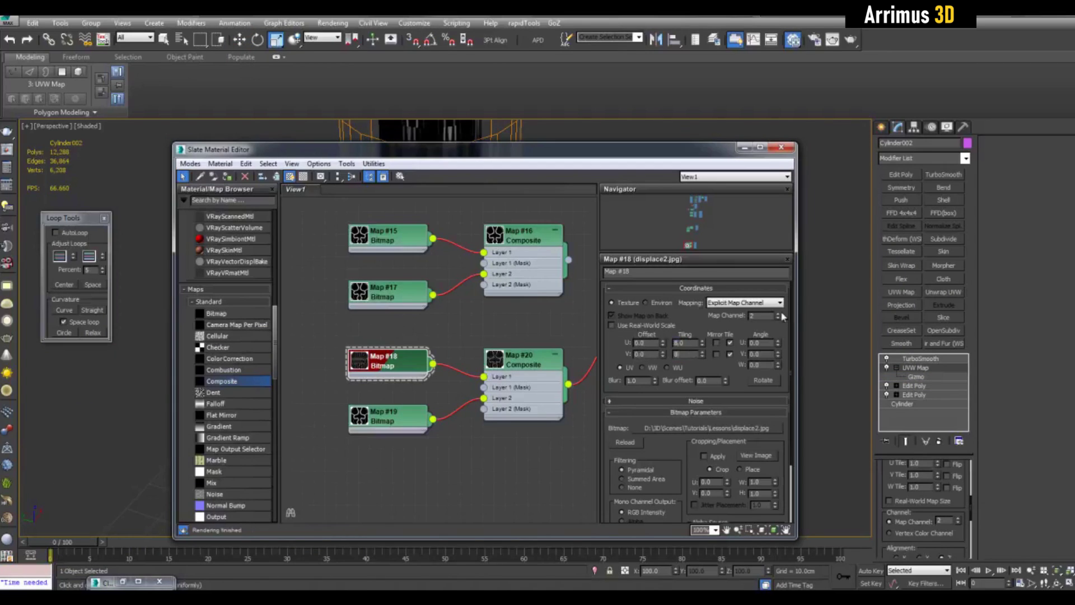
pyautogui.press('Return')
pyautogui.click(746, 147)
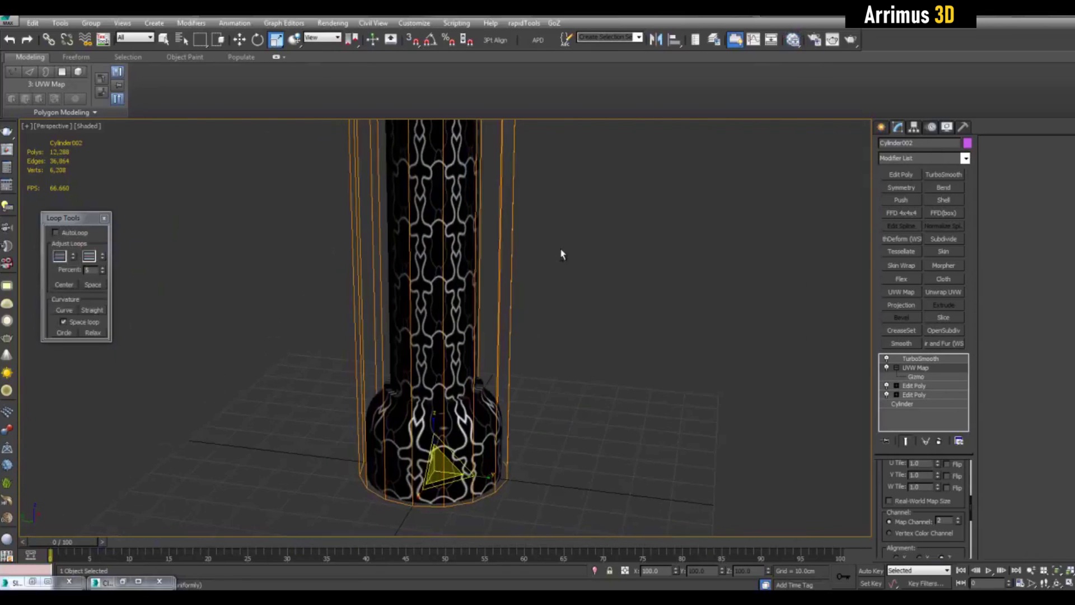
# Stretch the UVW Map gizmo vertically to lengthen the pattern along the column.
pyautogui.press('1')
pyautogui.scroll(4, 448, 274)
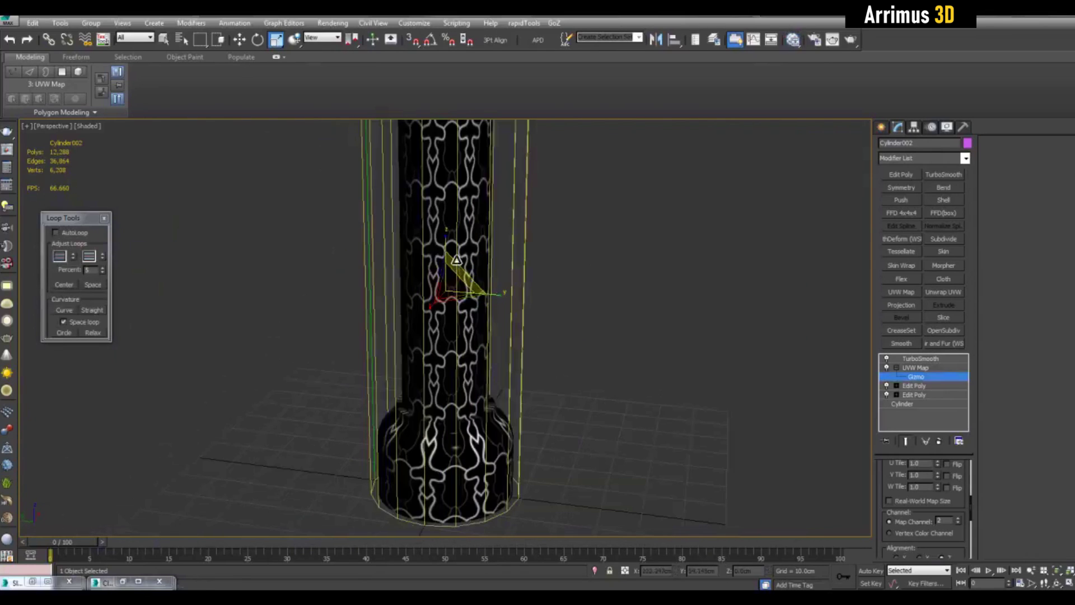
pyautogui.moveTo(450, 194); pyautogui.dragTo(453, 206)
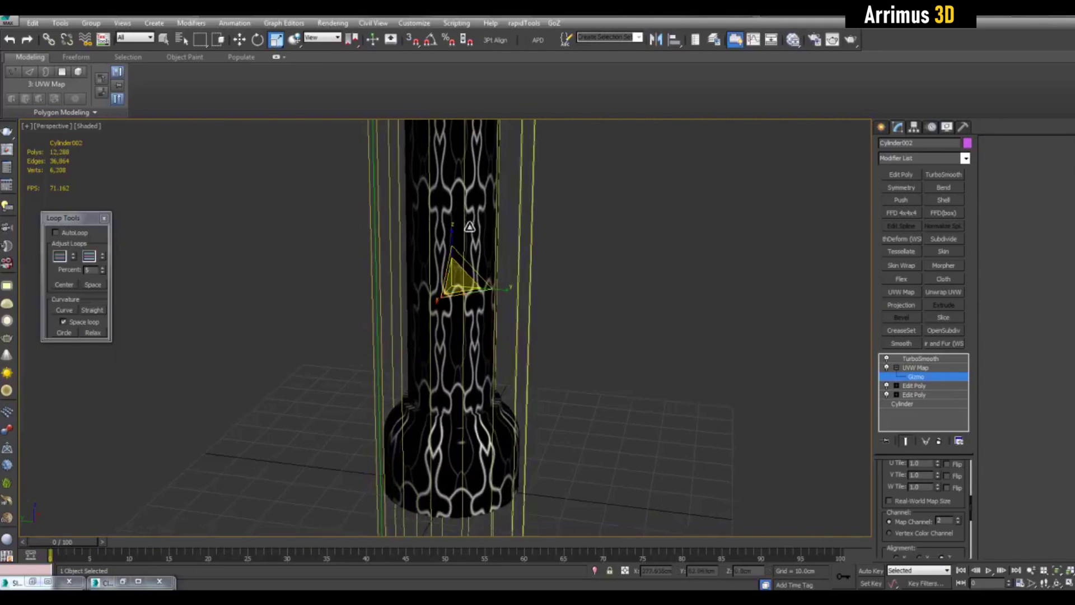
# Set the U and V tiling of the duplicated network's first bitmap to 4.
pyautogui.press('m')
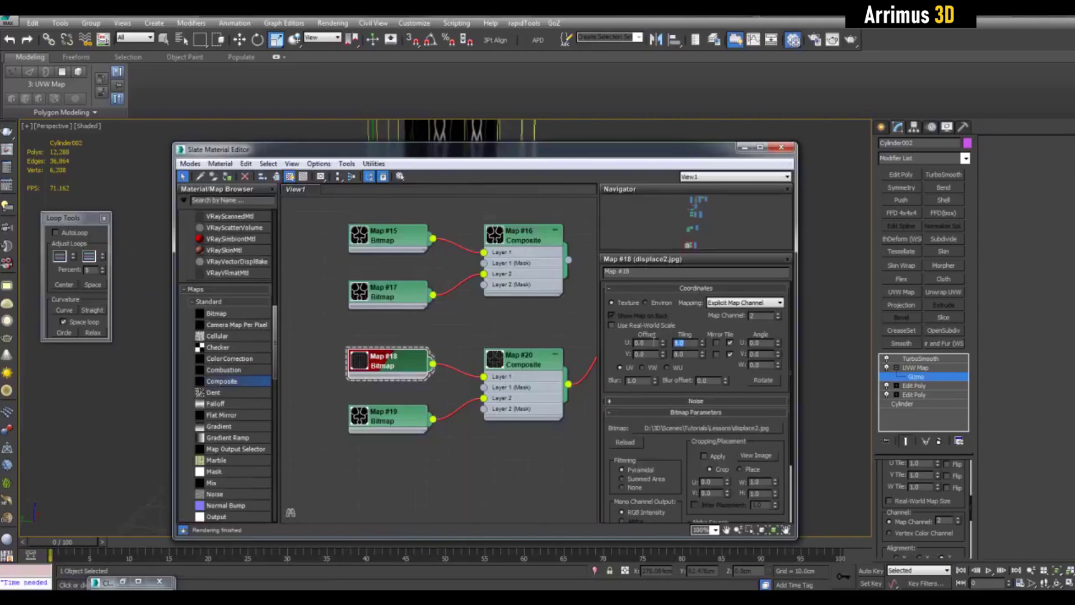
pyautogui.doubleClick(682, 353)
pyautogui.write('4')
pyautogui.click(744, 148)
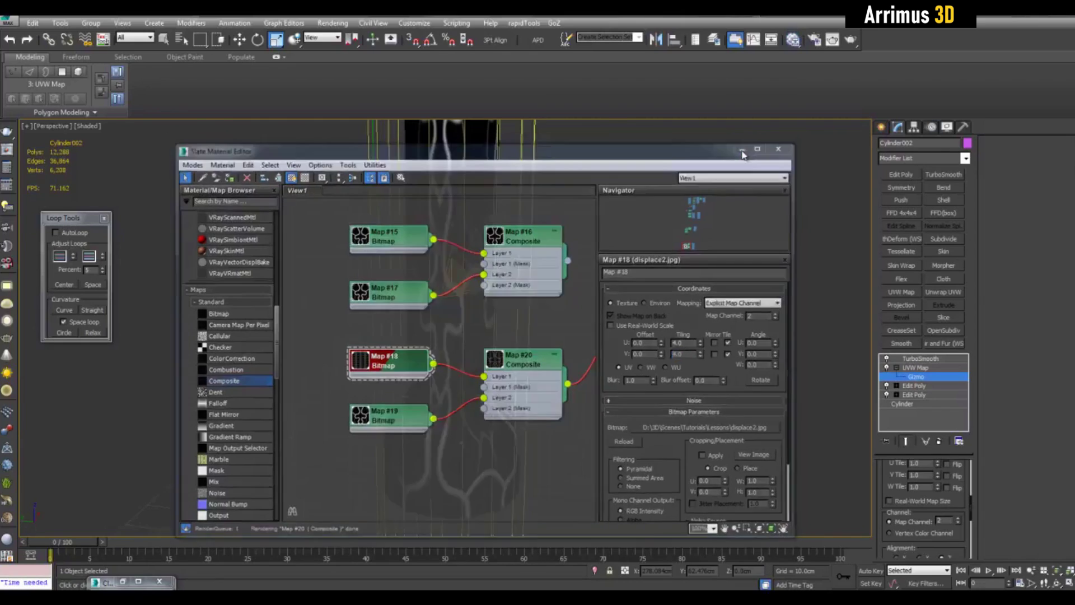
# Move the UVW Map gizmo down the vertical axis to reposition the pattern around the flared base.
pyautogui.press('q')
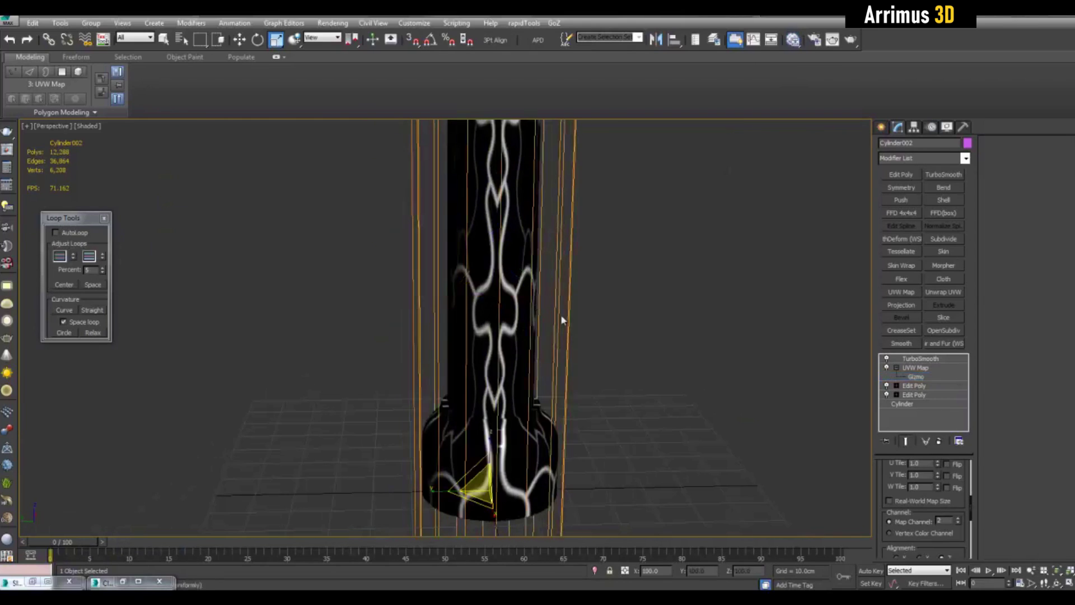
pyautogui.click(562, 316)
pyautogui.scroll(5, 619, 320)
pyautogui.moveTo(768, 324); pyautogui.dragTo(479, 308, button='middle')
pyautogui.click(526, 364)
pyautogui.click(923, 378)
pyautogui.press('w')
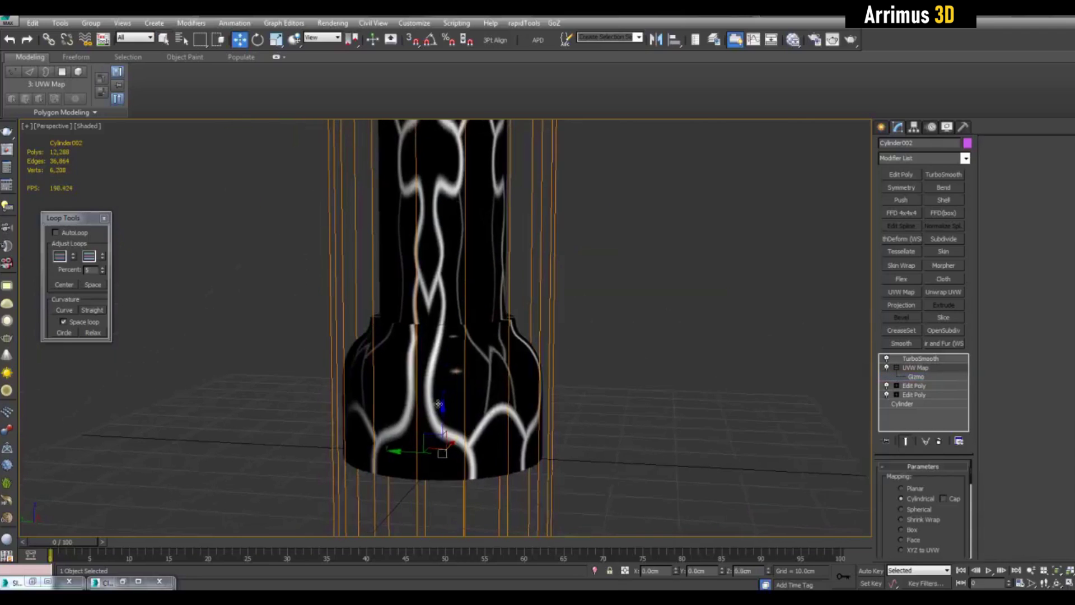
pyautogui.moveTo(473, 358); pyautogui.dragTo(462, 417)
pyautogui.scroll(-3, 462, 416)
pyautogui.moveTo(462, 417); pyautogui.dragTo(471, 388, button='middle')
pyautogui.press('1')
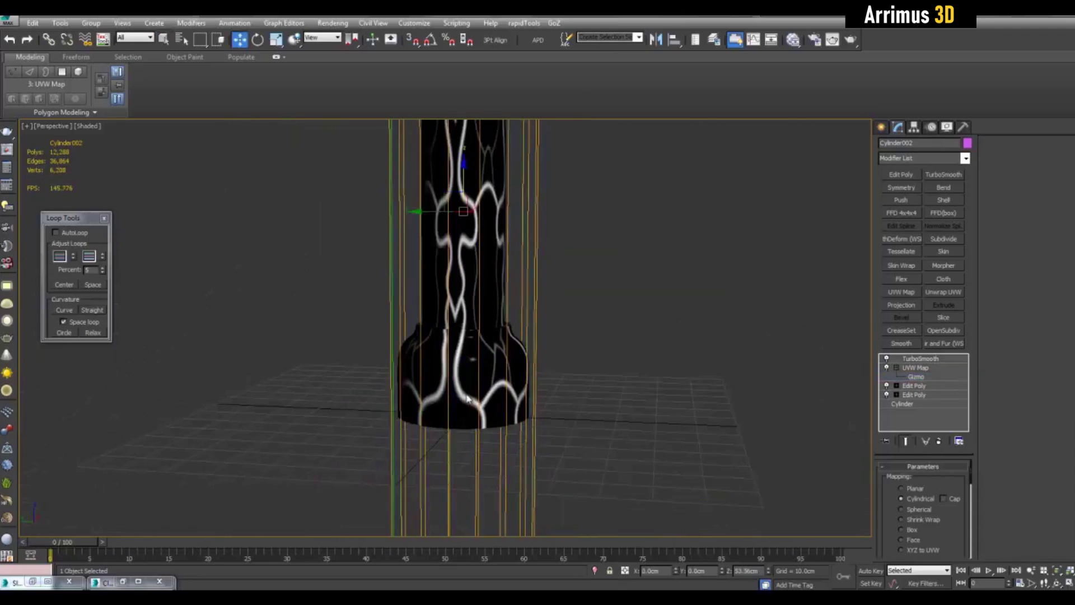
pyautogui.moveTo(455, 199); pyautogui.dragTo(464, 229, button='middle')
pyautogui.moveTo(473, 196); pyautogui.dragTo(474, 344)
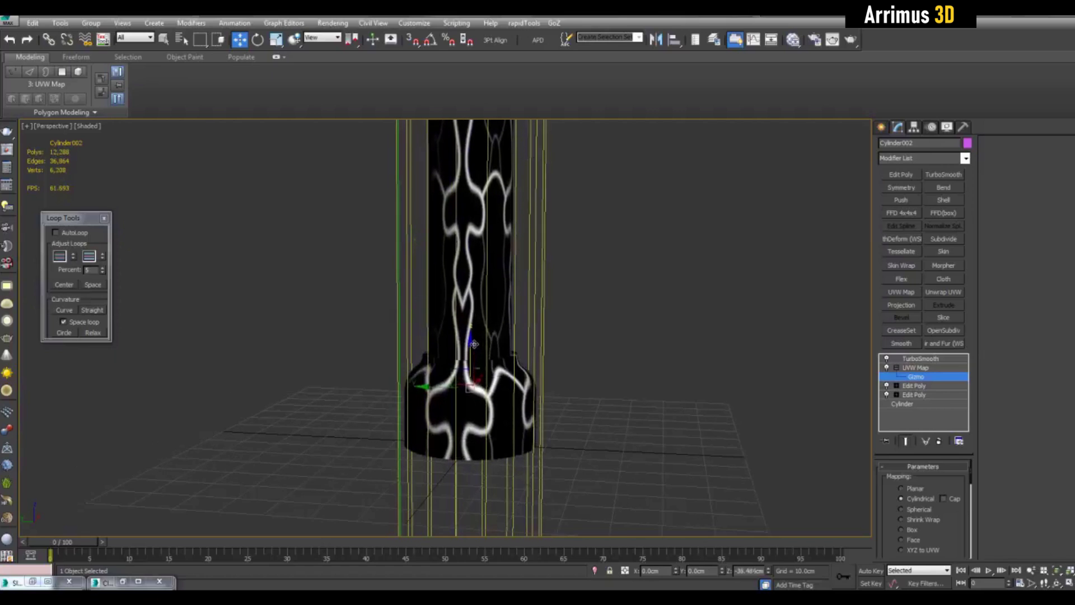
pyautogui.moveTo(507, 280); pyautogui.dragTo(521, 338, button='middle')
pyautogui.scroll(-4, 527, 330)
pyautogui.press('1')
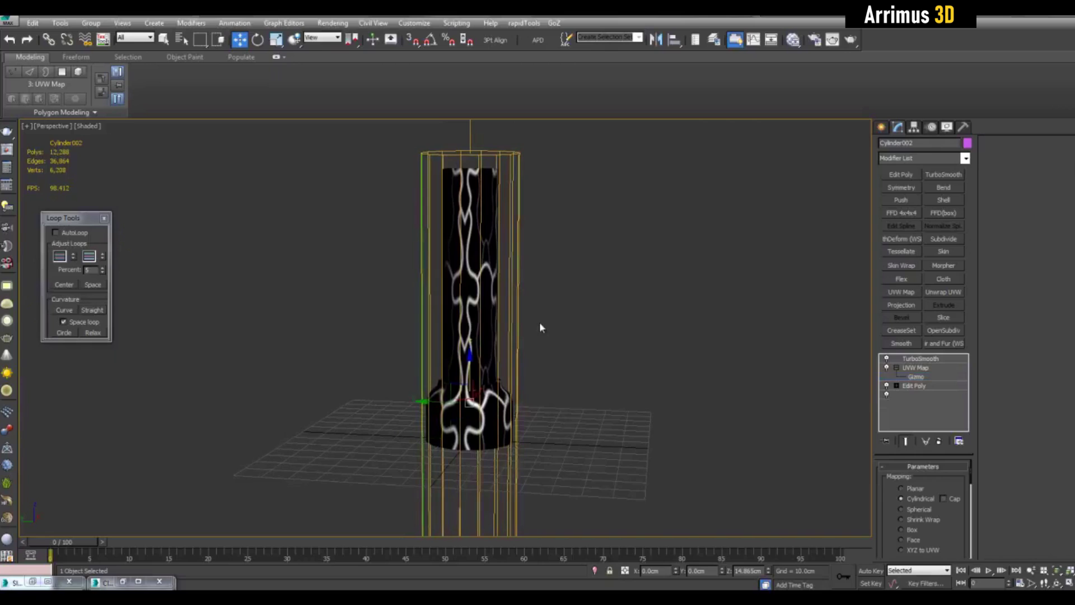
# Leave gizmo editing and disconnect the duplicated Composite map from the VRayMtl's diffuse map.
pyautogui.press('q')
pyautogui.click(560, 366)
pyautogui.moveTo(562, 374); pyautogui.dragTo(421, 367, button='middle')
pyautogui.scroll(2, 570, 342)
pyautogui.press('m')
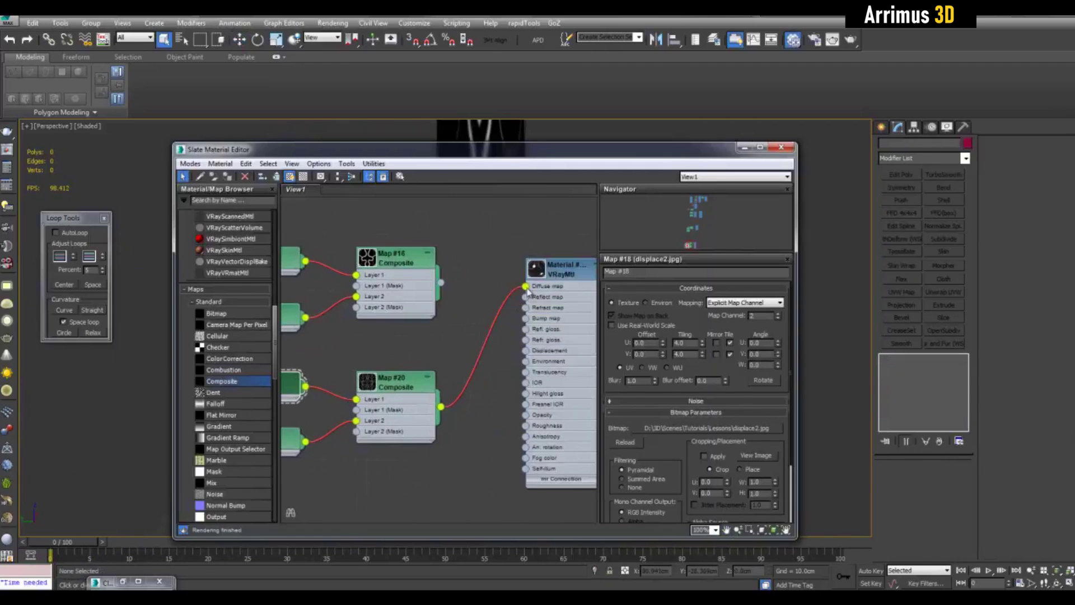
pyautogui.moveTo(525, 287); pyautogui.dragTo(499, 269)
pyautogui.click(745, 148)
# Select the column and add a VRayDisplacementMod modifier above its TurboSmooth.
pyautogui.click(522, 168)
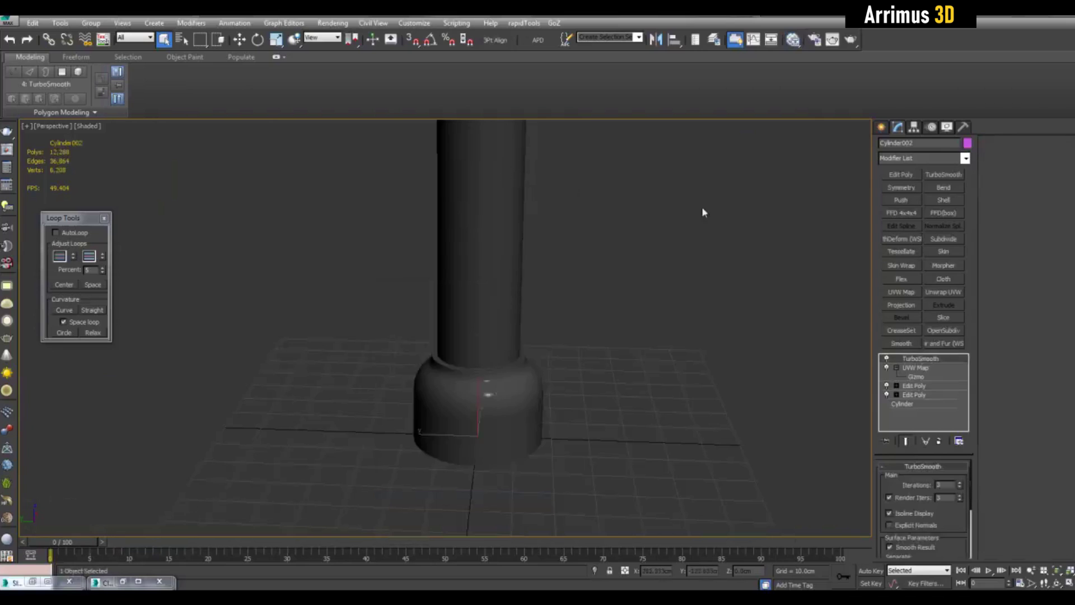
pyautogui.click(965, 159)
pyautogui.scroll(-10, 925, 568)
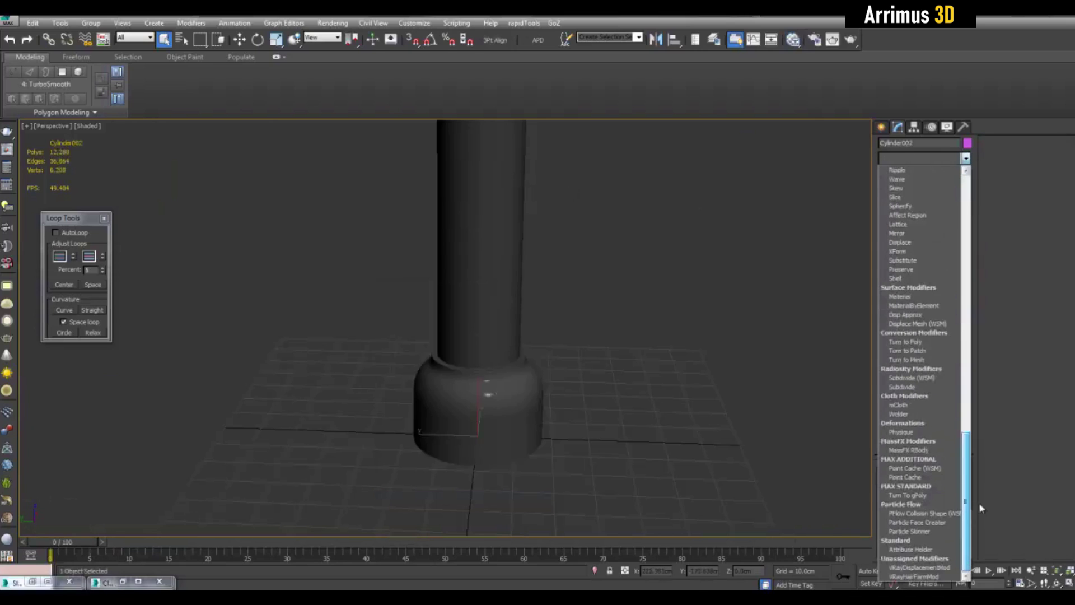
pyautogui.click(925, 567)
pyautogui.moveTo(679, 442); pyautogui.dragTo(751, 460, button='middle')
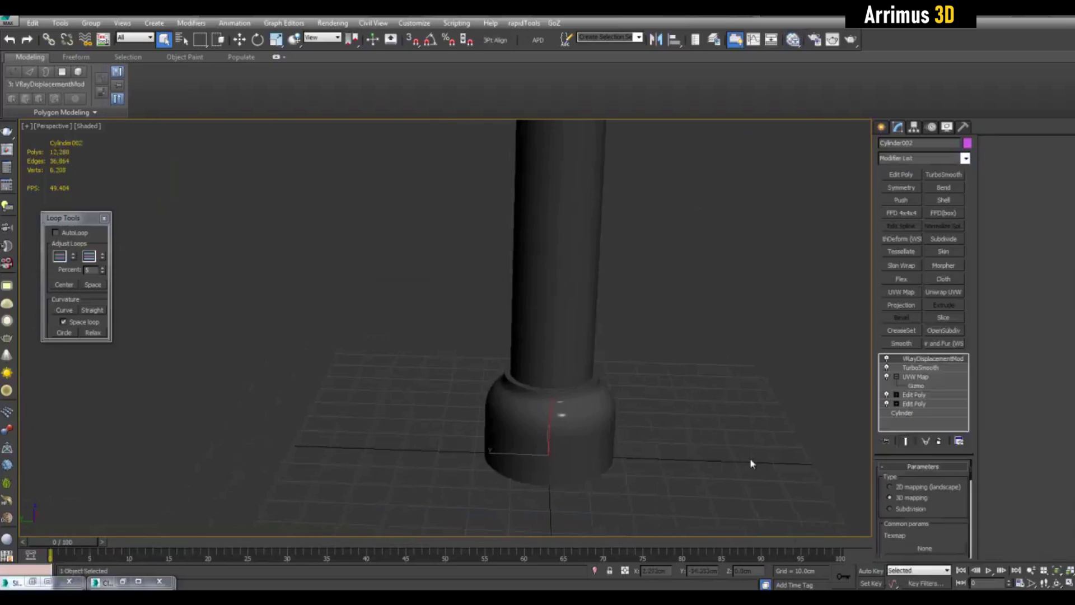
# Assign the Map #18 bitmap (displace2.jpg) to the displacement modifier's texmap as an instance.
pyautogui.press('m')
pyautogui.moveTo(687, 151); pyautogui.dragTo(561, 143)
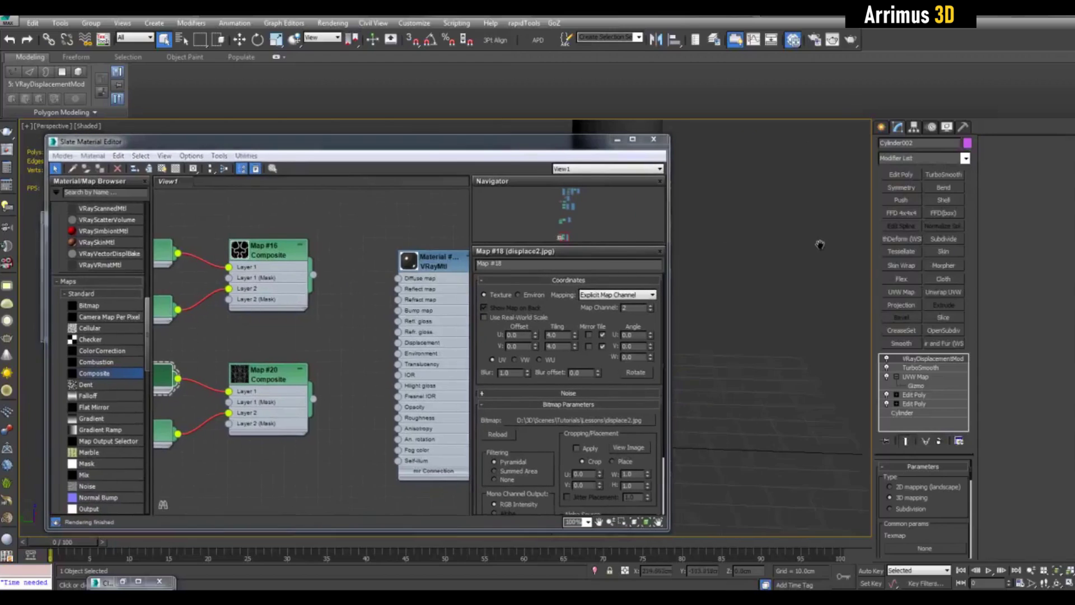
pyautogui.moveTo(251, 359); pyautogui.dragTo(925, 548)
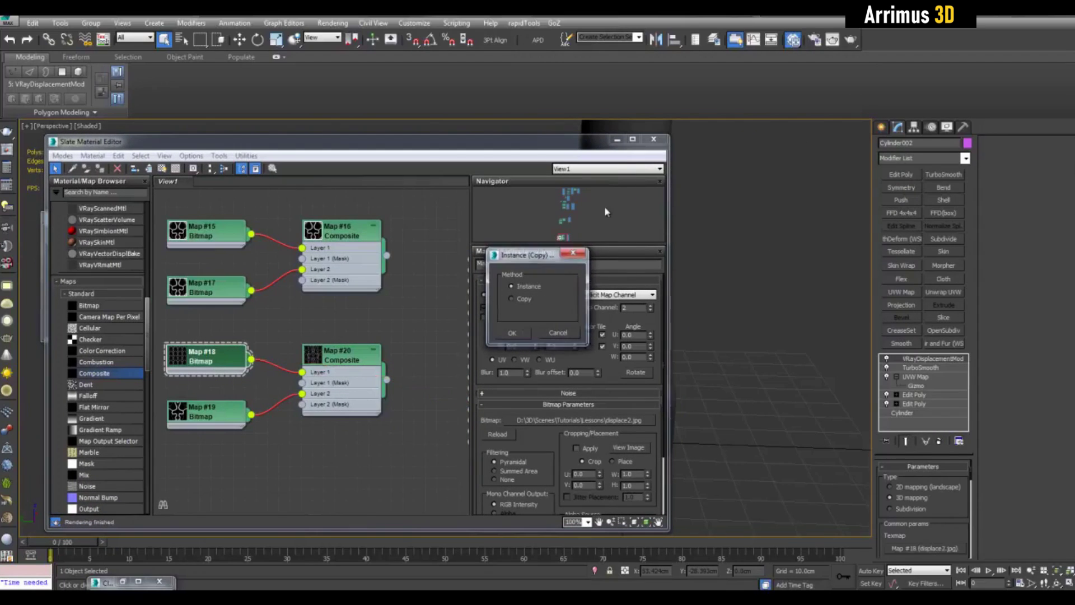
pyautogui.click(512, 333)
pyautogui.click(617, 139)
# Render the column and inspect the displaced pattern along the shaft and around the flared base.
pyautogui.moveTo(763, 255); pyautogui.dragTo(608, 321, button='middle')
pyautogui.scroll(4, 597, 338)
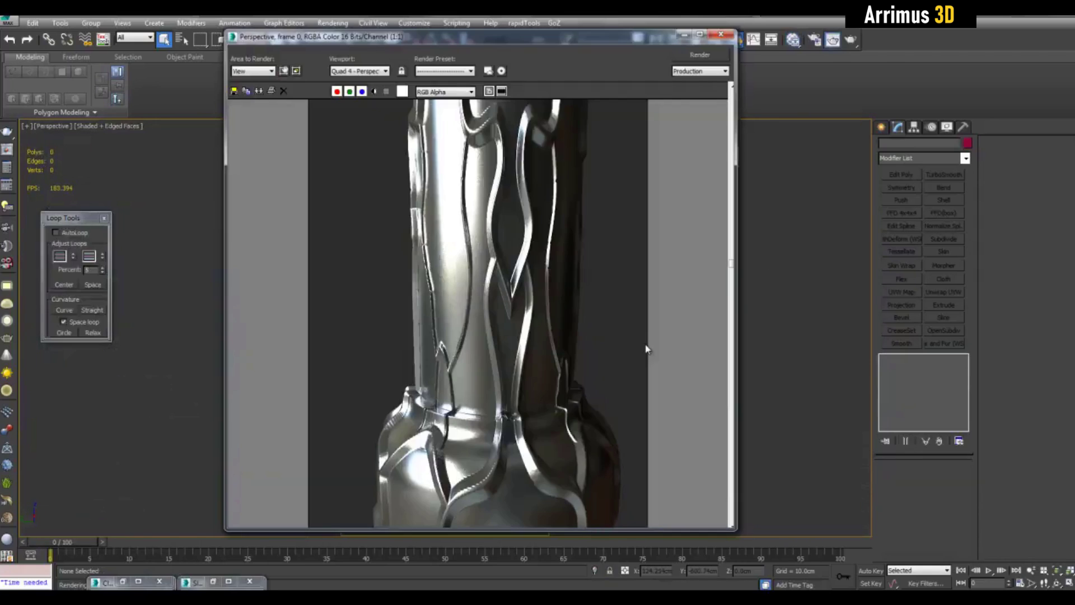
pyautogui.moveTo(575, 403); pyautogui.dragTo(592, 269, button='middle')
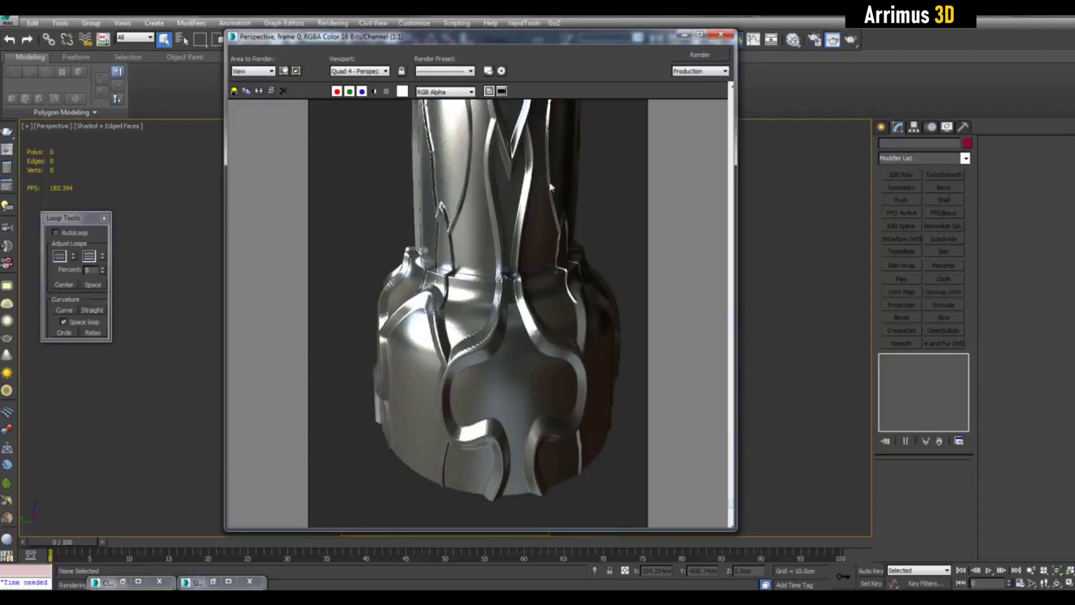
pyautogui.moveTo(588, 223); pyautogui.dragTo(579, 377, button='middle')
pyautogui.moveTo(596, 194); pyautogui.dragTo(598, 330, button='middle')
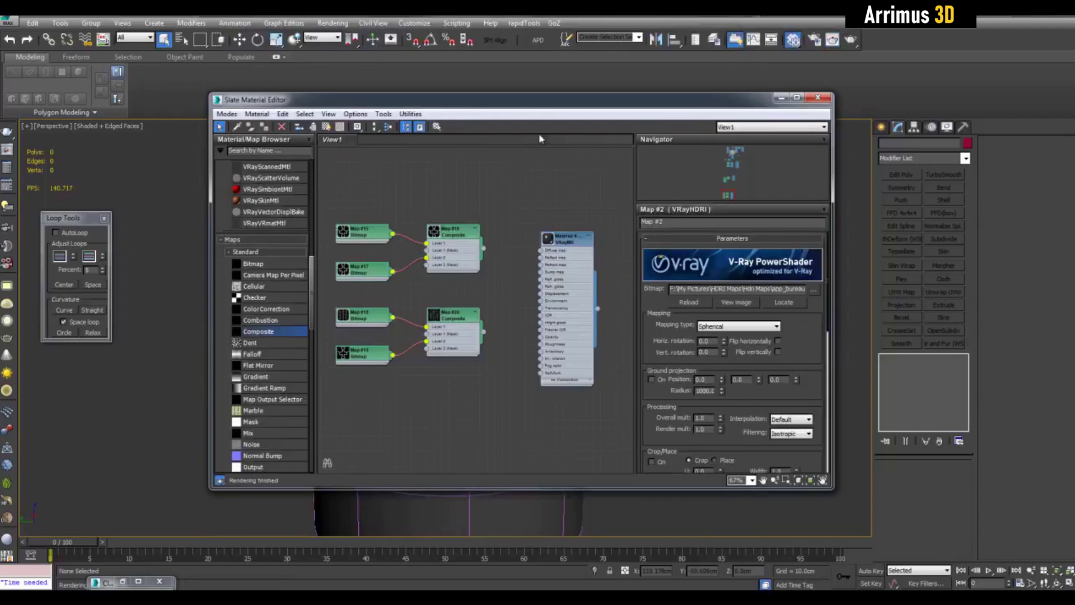
# Add a Bitmap map with scales_displace.png below the duplicated network and preview its image.
pyautogui.moveTo(533, 102); pyautogui.dragTo(476, 88)
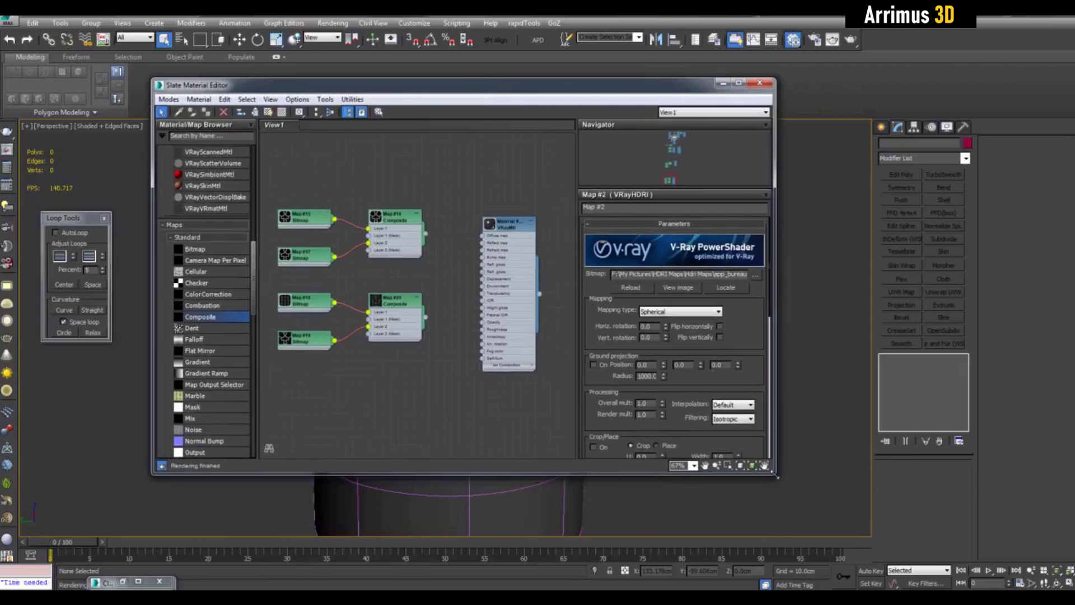
pyautogui.moveTo(776, 476); pyautogui.dragTo(819, 509)
pyautogui.moveTo(295, 375); pyautogui.dragTo(422, 372, button='middle')
pyautogui.scroll(1, 420, 372)
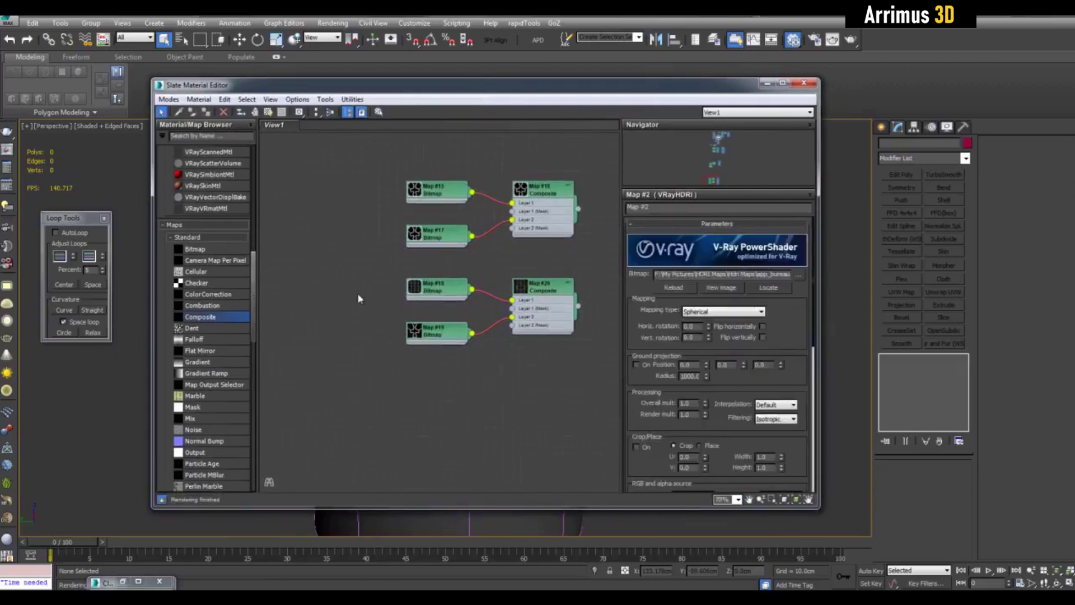
pyautogui.scroll(1, 358, 298)
pyautogui.scroll(1, 267, 264)
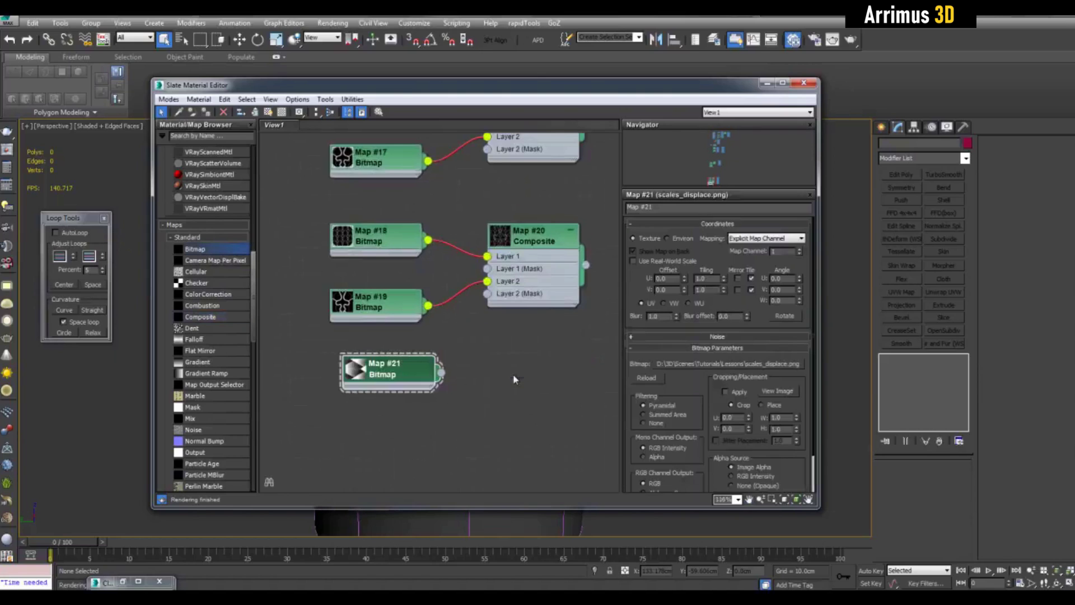
pyautogui.click(779, 392)
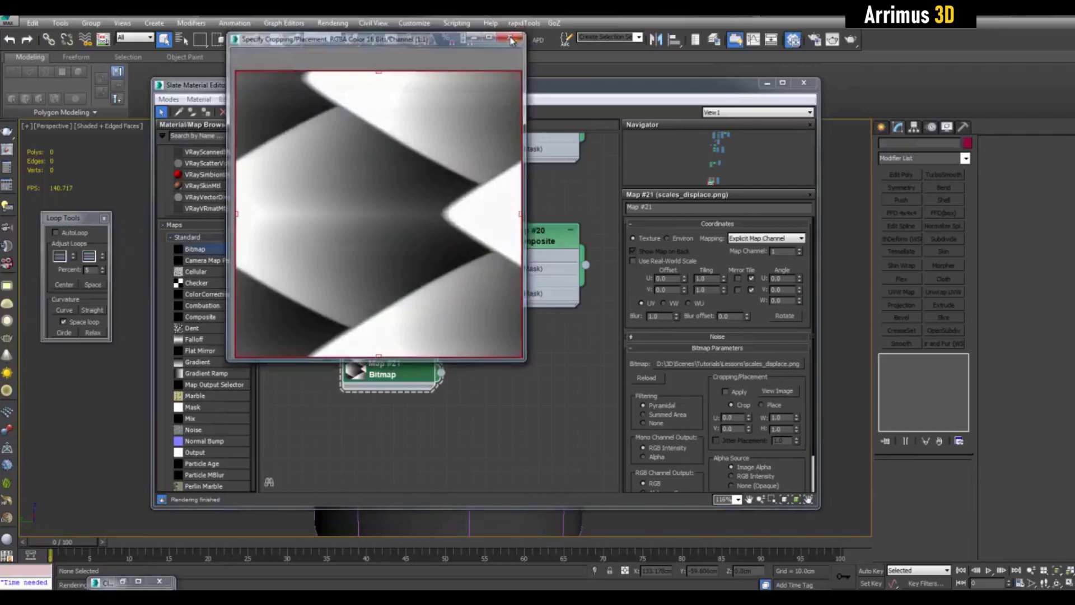
pyautogui.click(511, 37)
pyautogui.scroll(2, 506, 383)
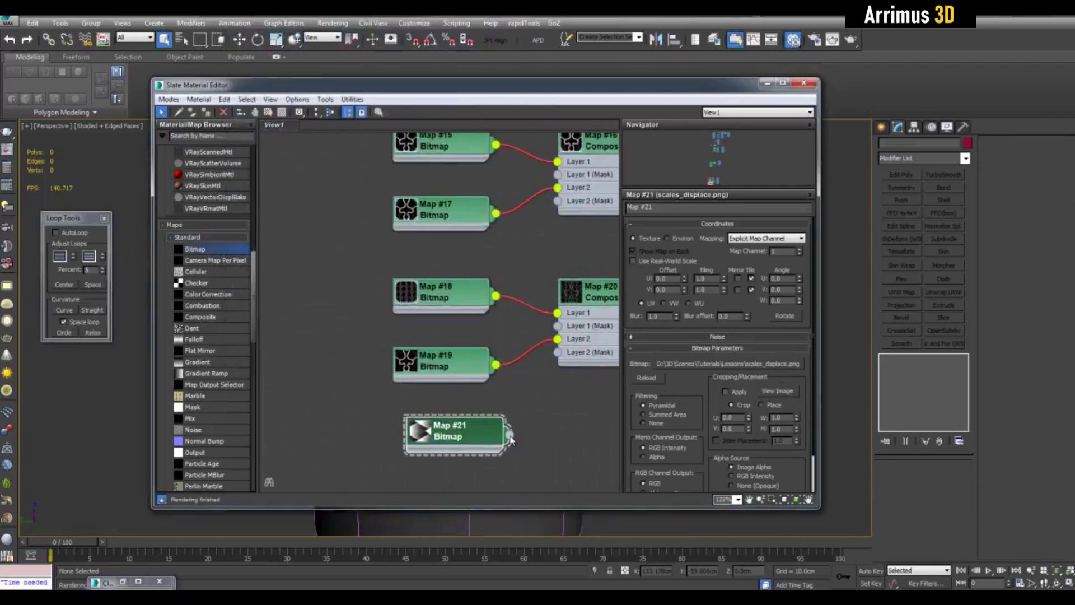
# Connect the scales bitmap to Layer 1 of Composite Map #20 and place its node between Map #18 and Map #19.
pyautogui.moveTo(510, 441); pyautogui.dragTo(557, 312)
pyautogui.moveTo(483, 384); pyautogui.dragTo(450, 320, button='middle')
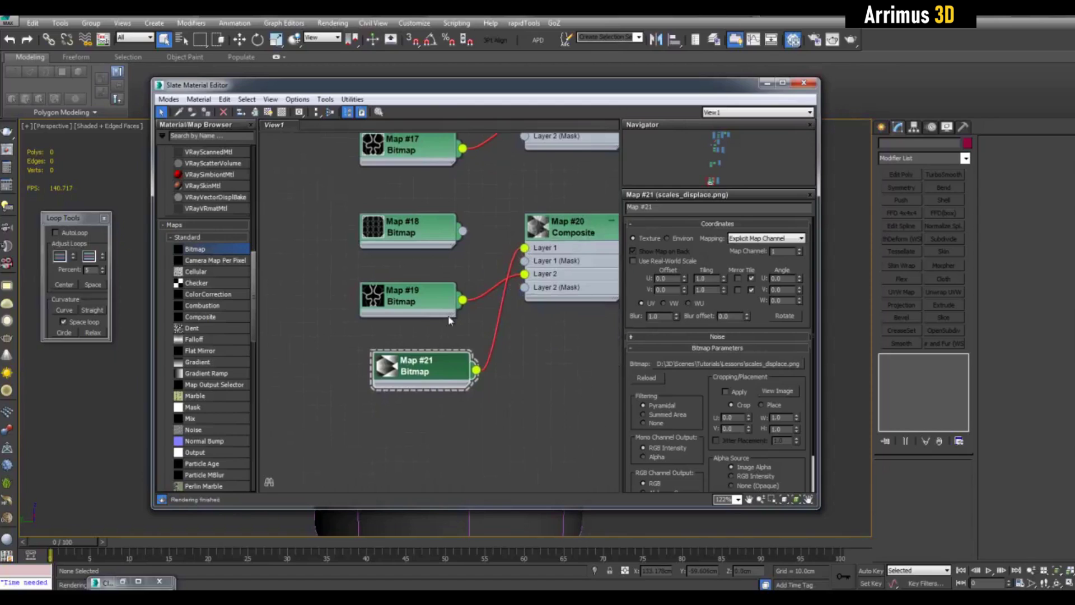
pyautogui.moveTo(450, 321); pyautogui.dragTo(462, 452)
pyautogui.moveTo(445, 371); pyautogui.dragTo(431, 303)
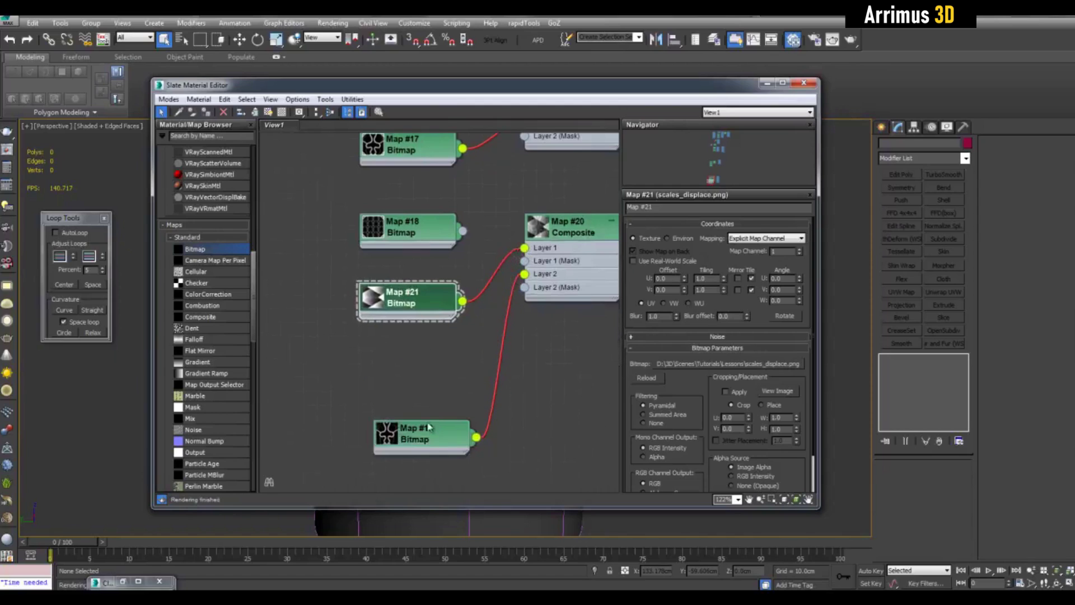
pyautogui.moveTo(429, 427); pyautogui.dragTo(416, 343)
# Move the Map #19 bitmap aside and feed Map #18 into both Layer 2 and Layer 2 (Mask) of Composite Map #20.
pyautogui.scroll(1, 501, 370)
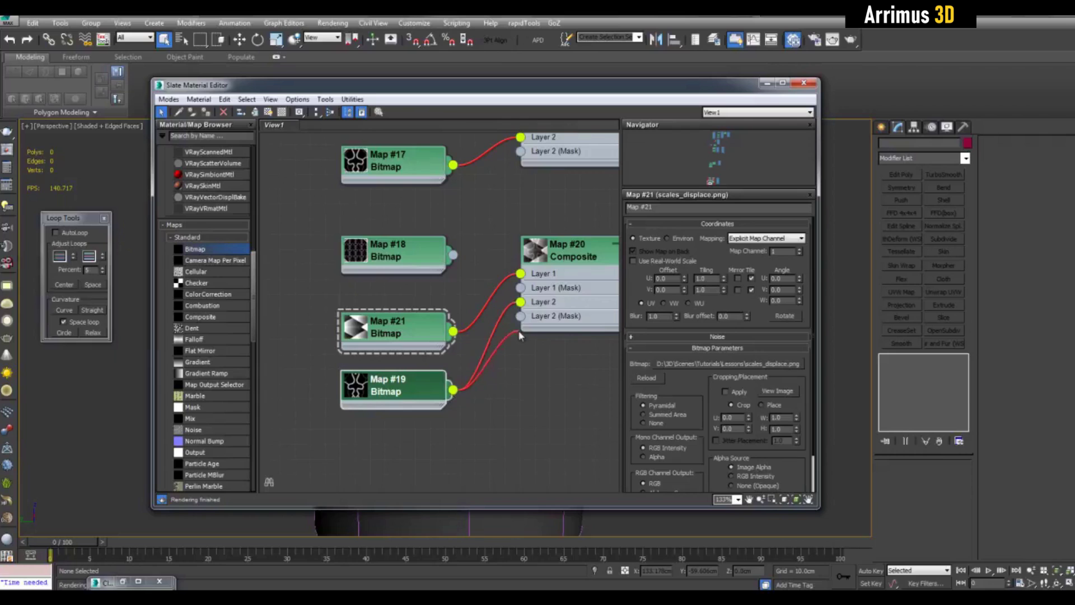
pyautogui.moveTo(534, 369); pyautogui.dragTo(516, 373, button='middle')
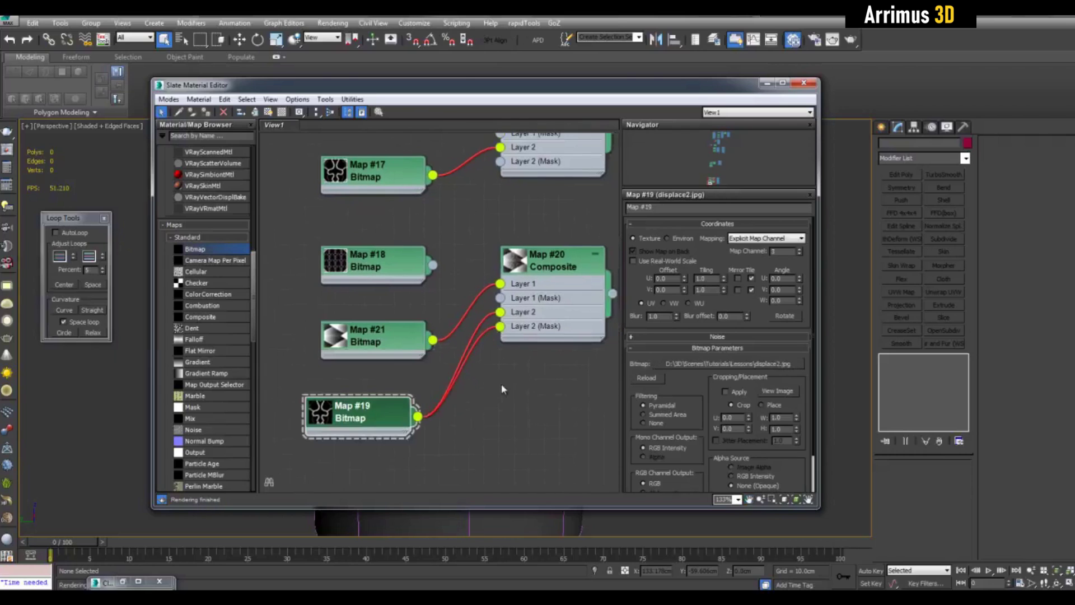
pyautogui.moveTo(499, 385); pyautogui.dragTo(503, 359, button='middle')
pyautogui.moveTo(383, 399); pyautogui.dragTo(382, 490)
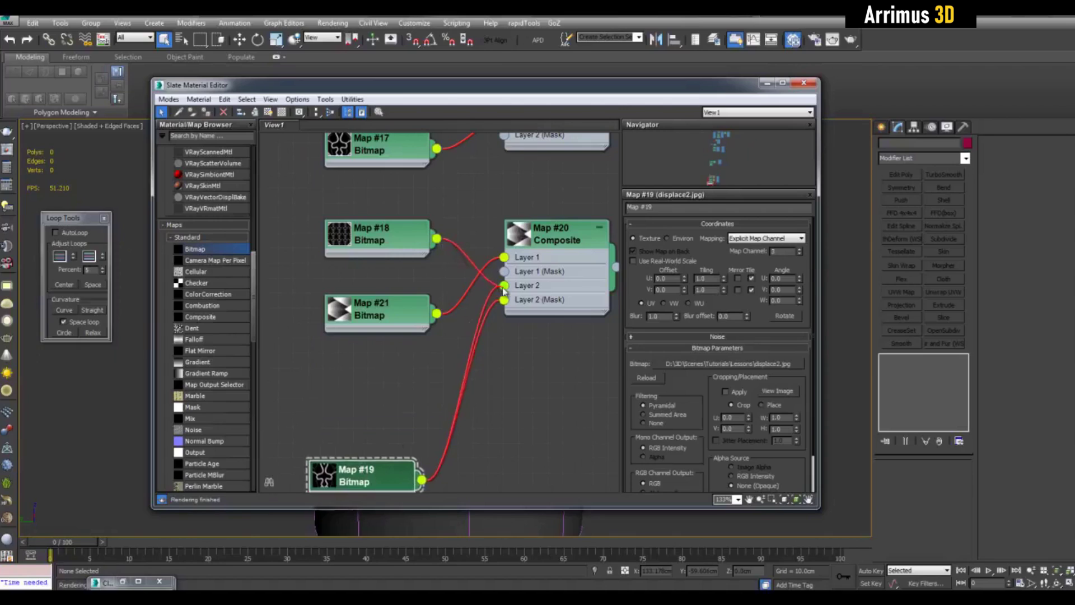
pyautogui.moveTo(502, 289); pyautogui.dragTo(504, 286)
pyautogui.moveTo(441, 243); pyautogui.dragTo(504, 300)
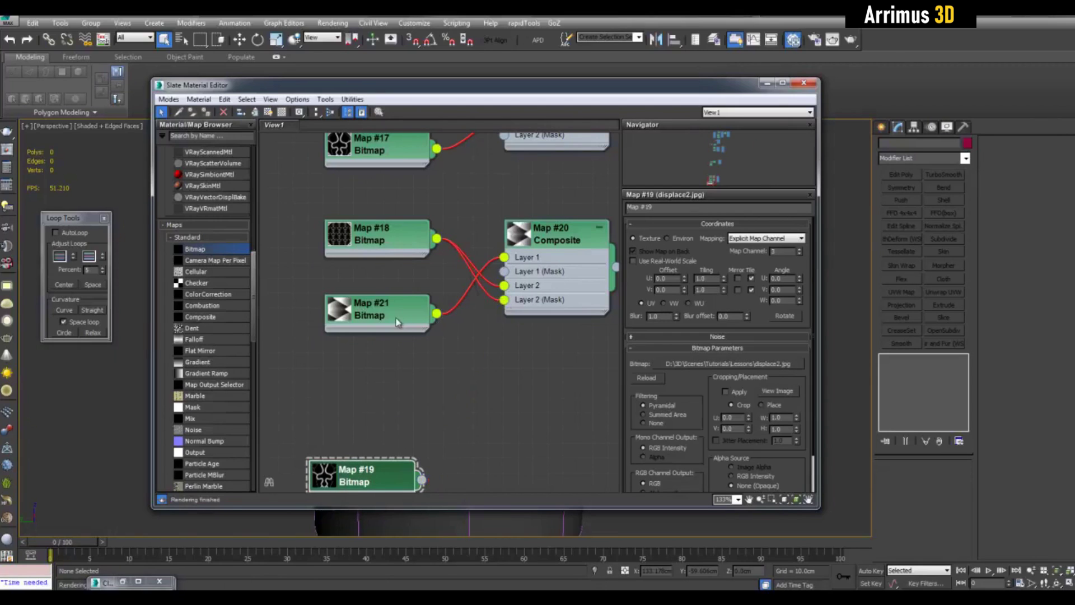
# Set the scales bitmap's map channel to 3.
pyautogui.click(398, 237)
pyautogui.moveTo(404, 292); pyautogui.dragTo(413, 323, button='middle')
pyautogui.click(408, 336)
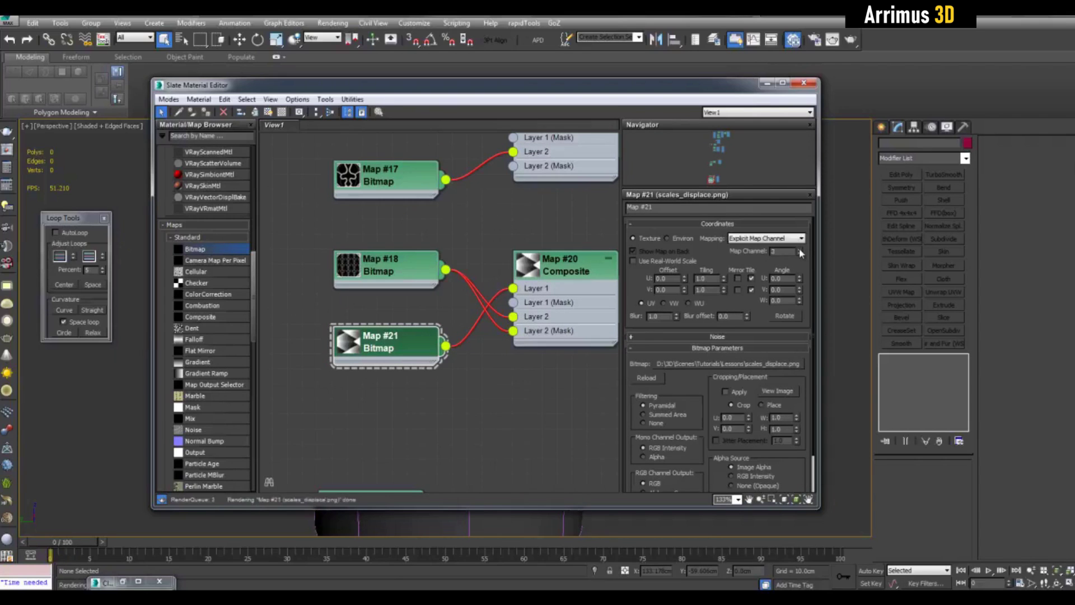
pyautogui.click(775, 84)
# Add a second UVW Map modifier to the column directly above the existing one.
pyautogui.click(512, 259)
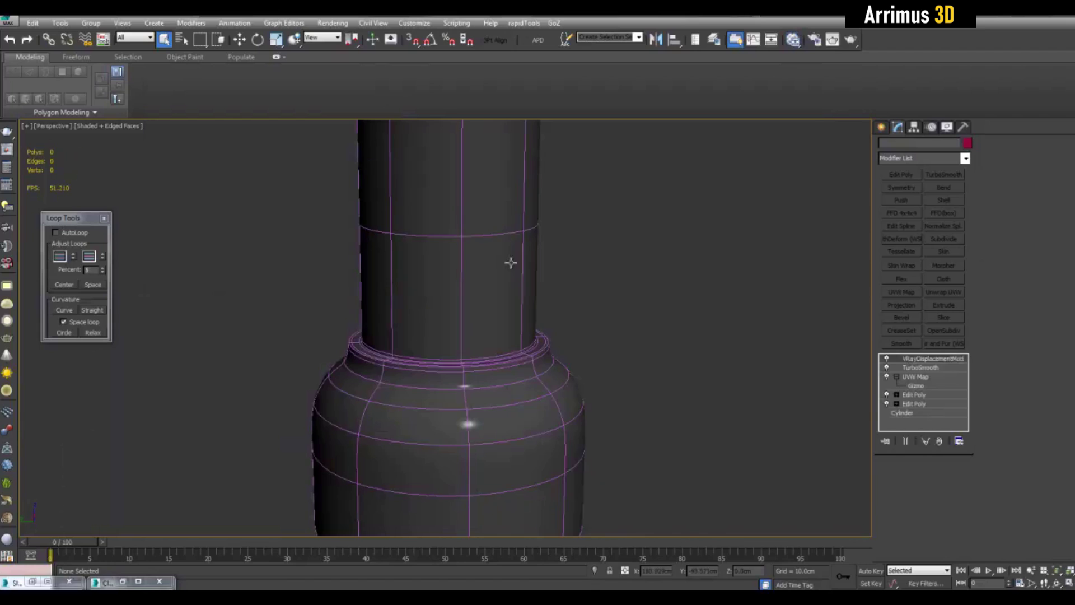
pyautogui.click(922, 379)
pyautogui.keyDown('alt'); pyautogui.moveTo(788, 307); pyautogui.dragTo(792, 290, button='middle'); pyautogui.keyUp('alt')
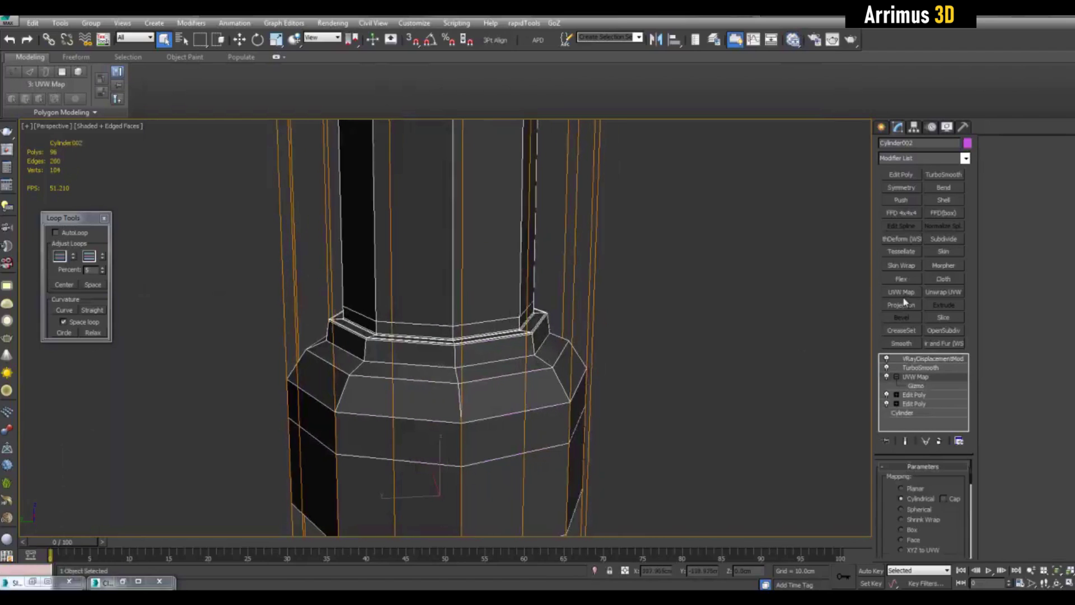
pyautogui.click(903, 295)
pyautogui.moveTo(971, 468)
pyautogui.mouseDown()
pyautogui.moveTo(972, 522)
pyautogui.moveTo(966, 465)
pyautogui.mouseUp()
# Connect Composite Map #20 to the VRayMtl's diffuse map and show the shaded material in the viewport.
pyautogui.press('m')
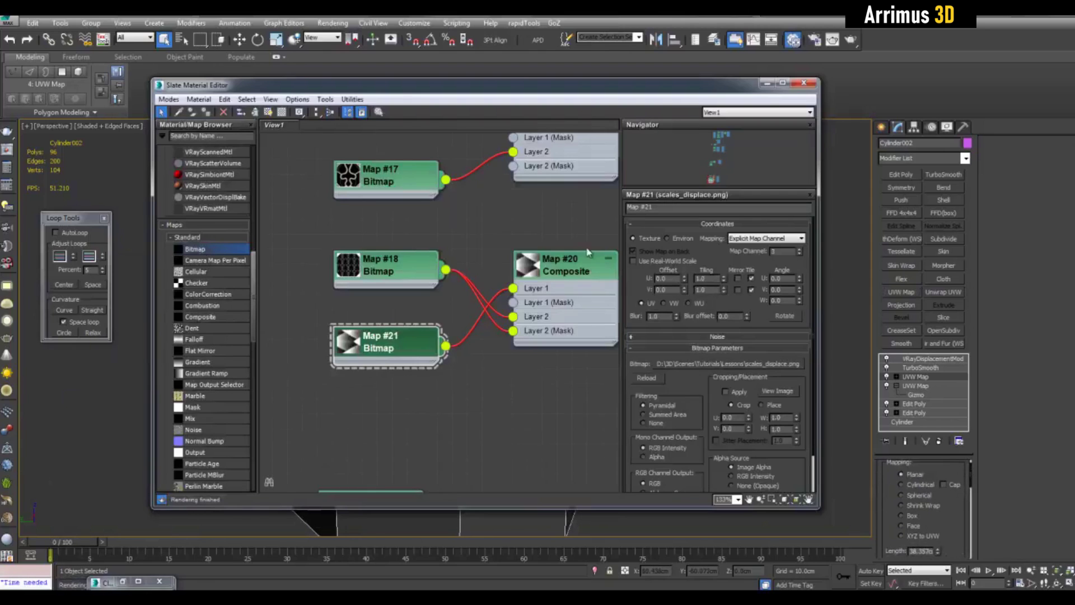
pyautogui.scroll(-1, 451, 271)
pyautogui.moveTo(587, 251); pyautogui.dragTo(451, 417, button='middle')
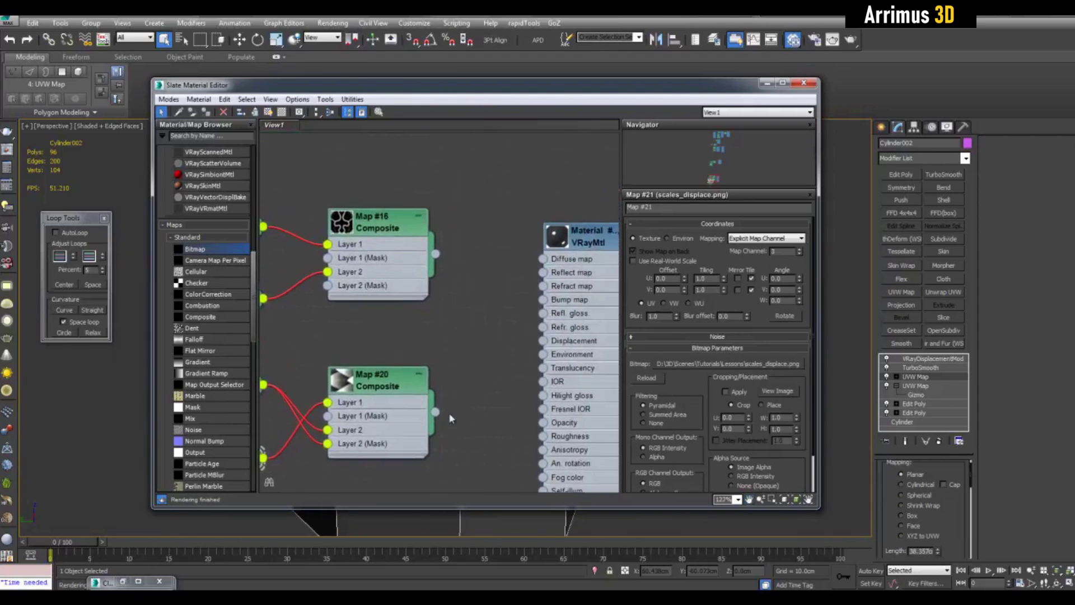
pyautogui.moveTo(442, 412); pyautogui.dragTo(543, 259)
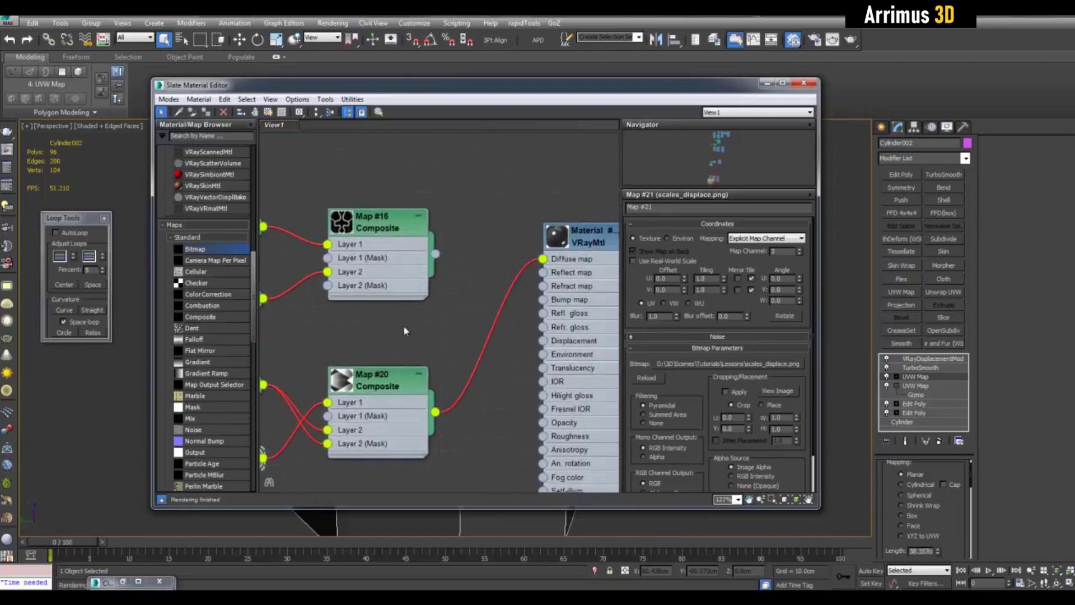
pyautogui.moveTo(302, 386); pyautogui.dragTo(443, 340, button='middle')
pyautogui.click(269, 112)
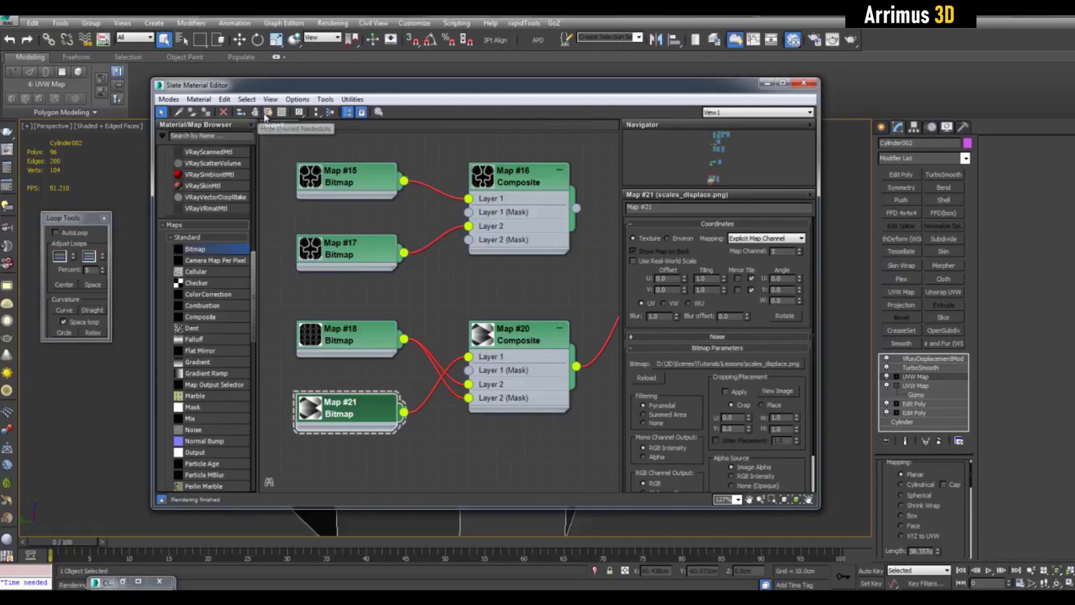
# Hide the edged faces and display the column's smoothed end result in the viewport.
pyautogui.moveTo(534, 88); pyautogui.dragTo(542, 397)
pyautogui.scroll(-3, 581, 263)
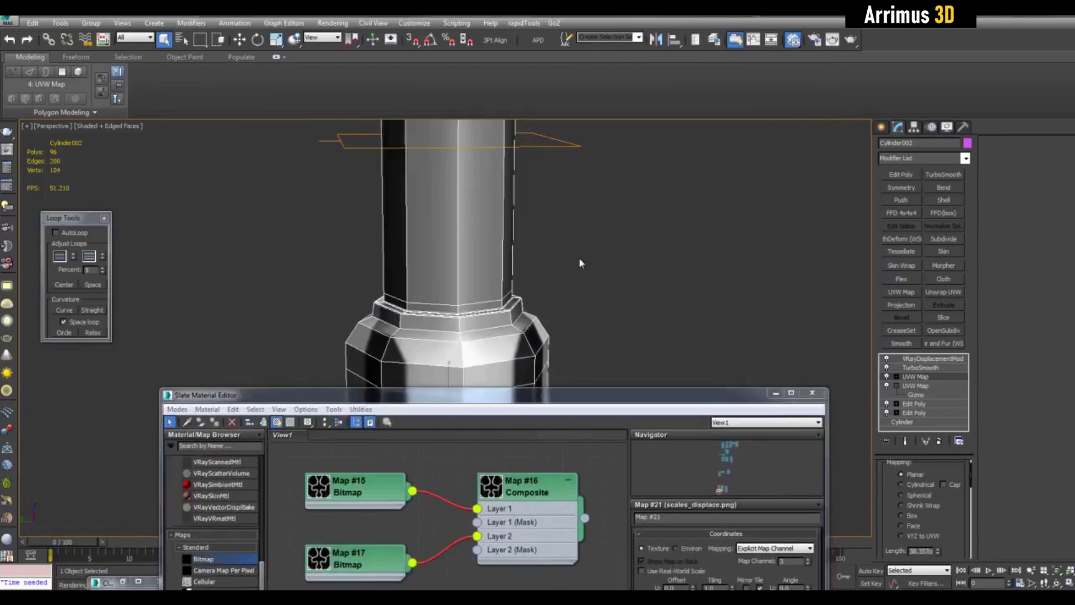
pyautogui.scroll(5, 681, 302)
pyautogui.press('F4')
pyautogui.hotkey('ctrl', 'q')
pyautogui.moveTo(681, 302); pyautogui.dragTo(670, 308, button='middle')
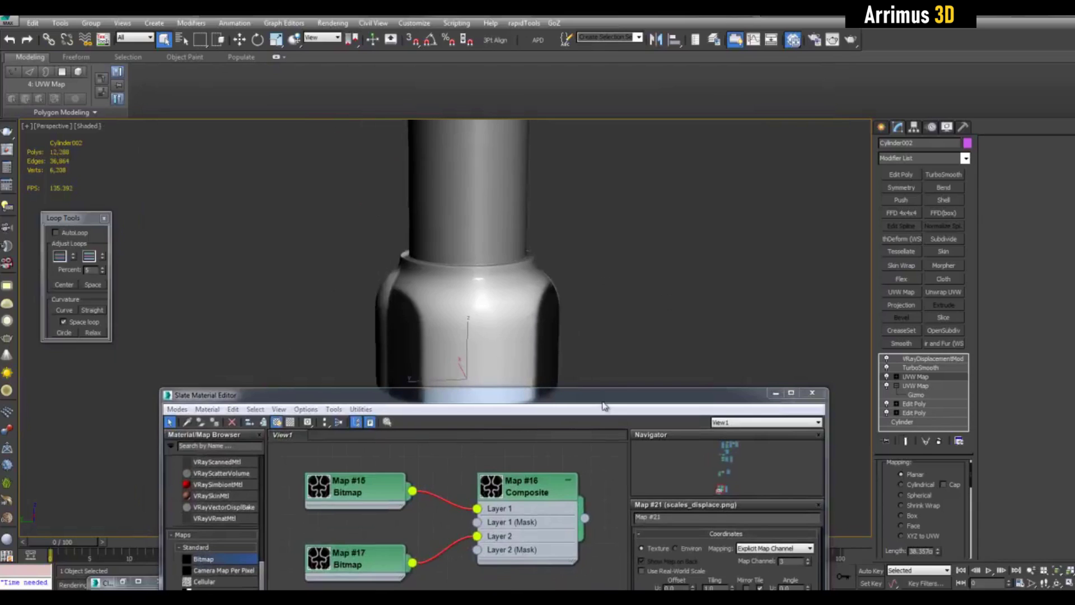
# Set the scales bitmap's U and V tiling to 5 and the new UVW Map's mapping to Cylindrical.
pyautogui.moveTo(606, 406); pyautogui.dragTo(621, 220)
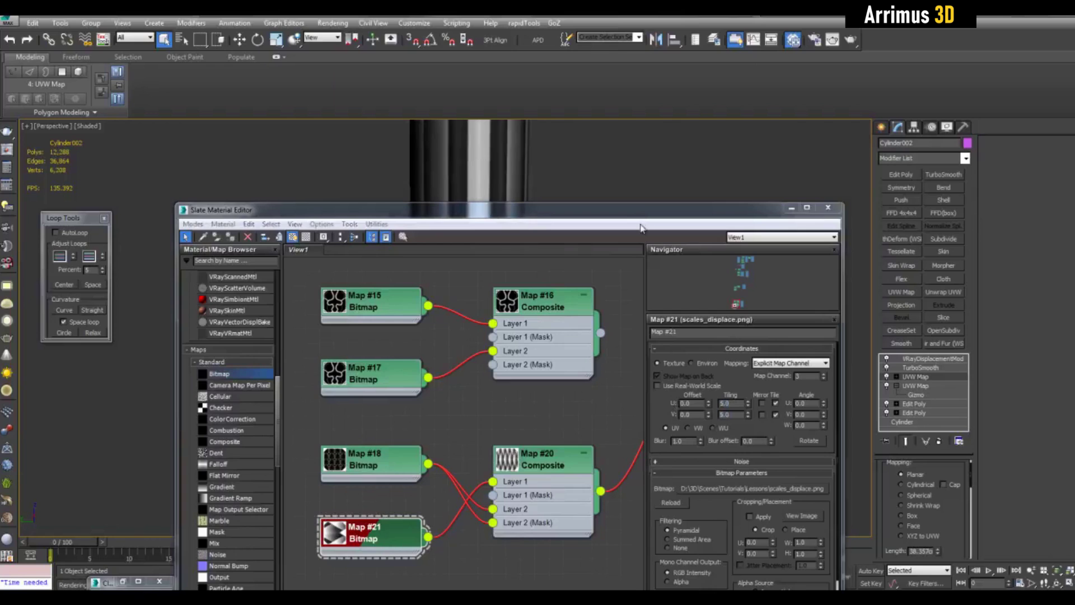
pyautogui.moveTo(638, 211); pyautogui.dragTo(638, 389)
pyautogui.click(918, 485)
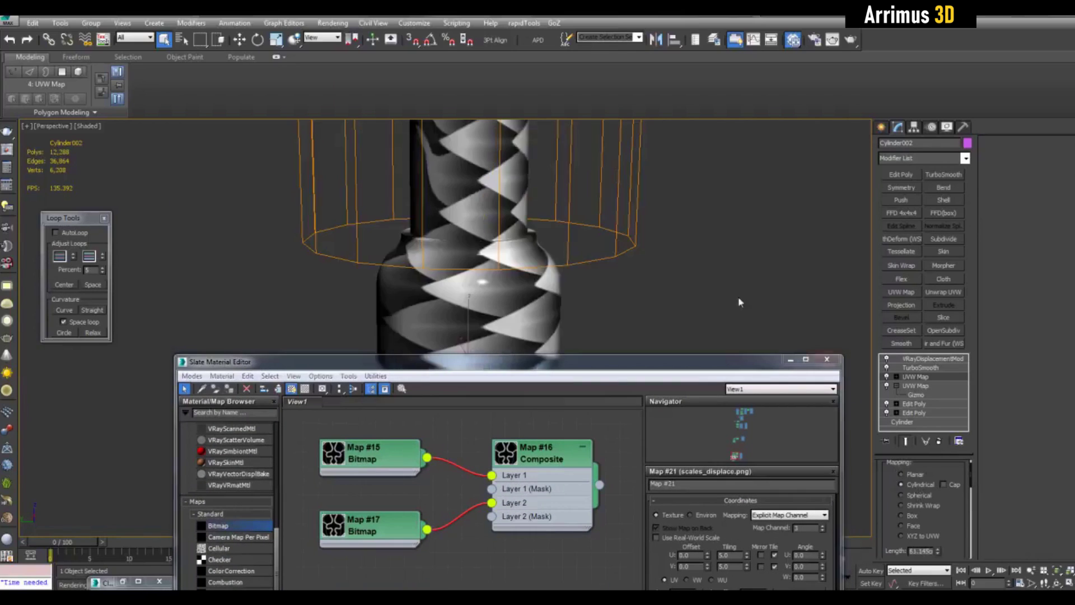
# Rotate the scales bitmap by setting its W angle to -90, and check the scale direction on the column.
pyautogui.moveTo(754, 370); pyautogui.dragTo(741, 182)
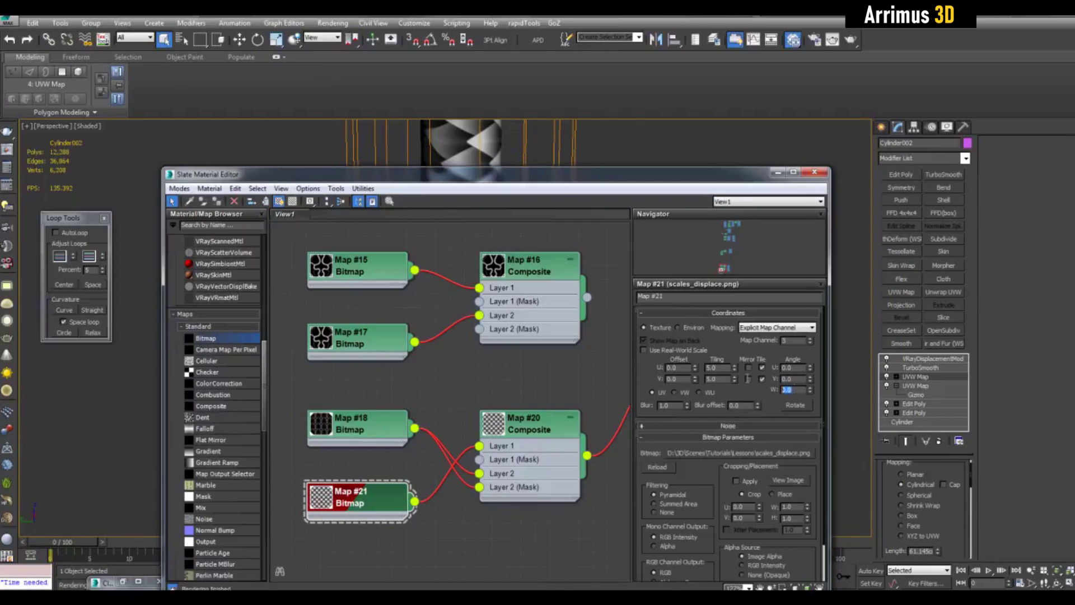
pyautogui.press('Return')
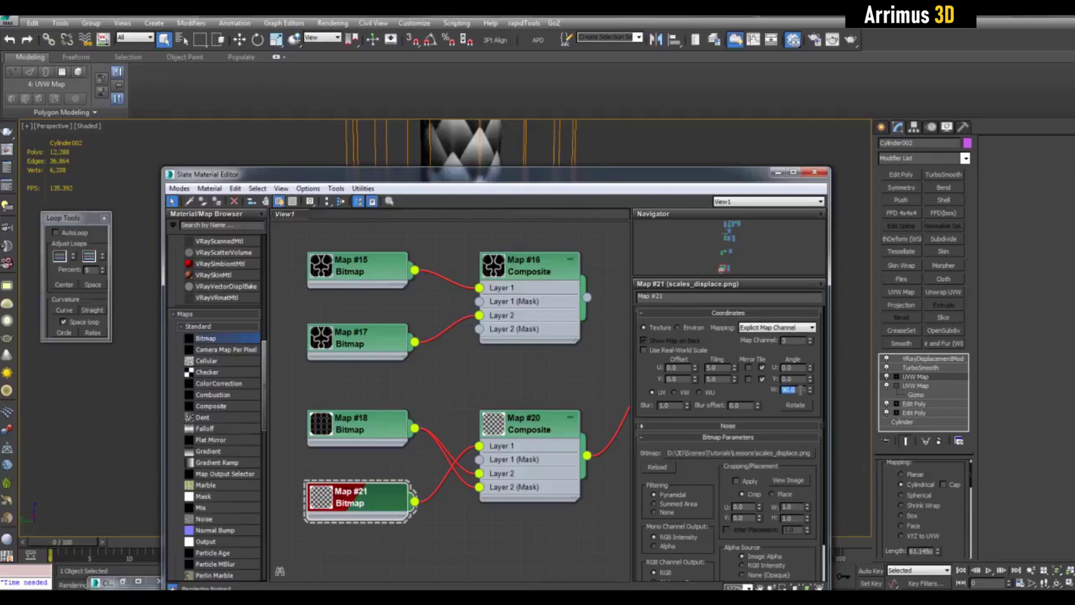
pyautogui.write('-90')
pyautogui.press('Return')
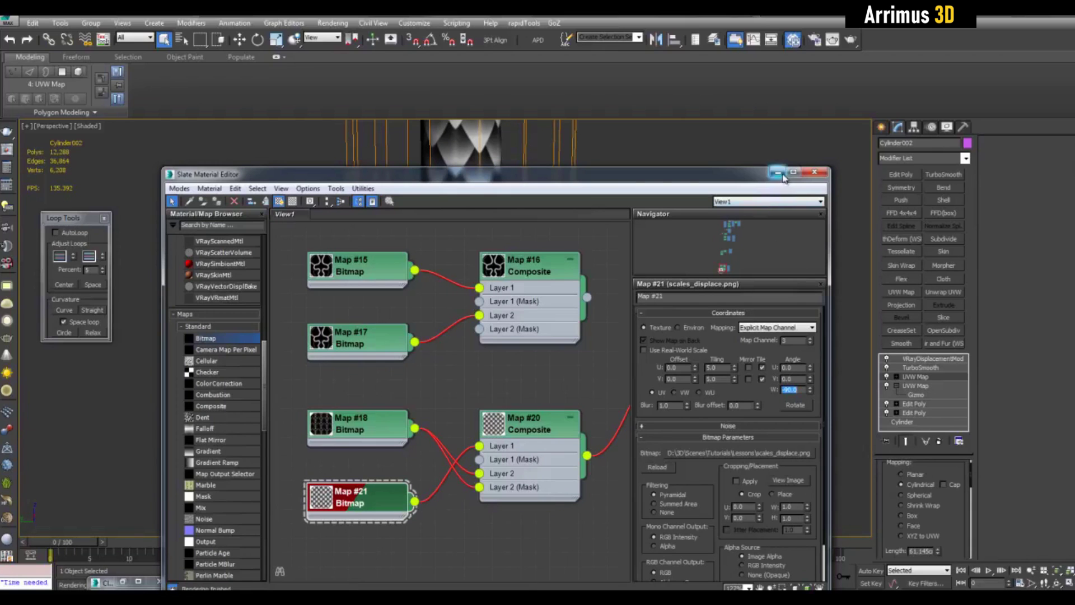
pyautogui.click(778, 174)
pyautogui.moveTo(661, 300); pyautogui.dragTo(665, 367, button='middle')
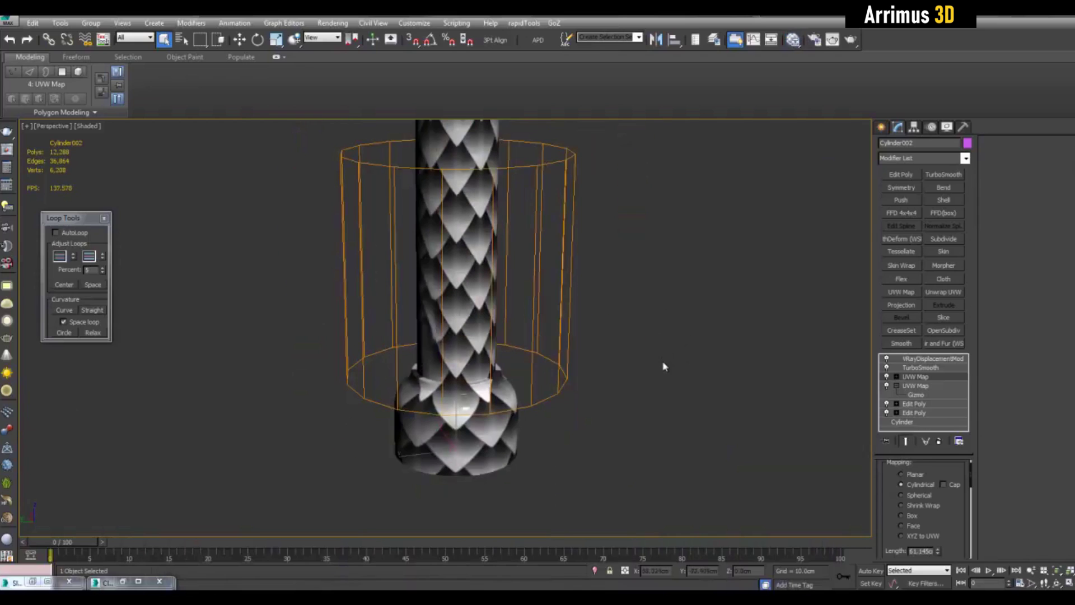
# Set the scales bitmap's U and V tiling to 25 and check the smaller scales on the column.
pyautogui.press('m')
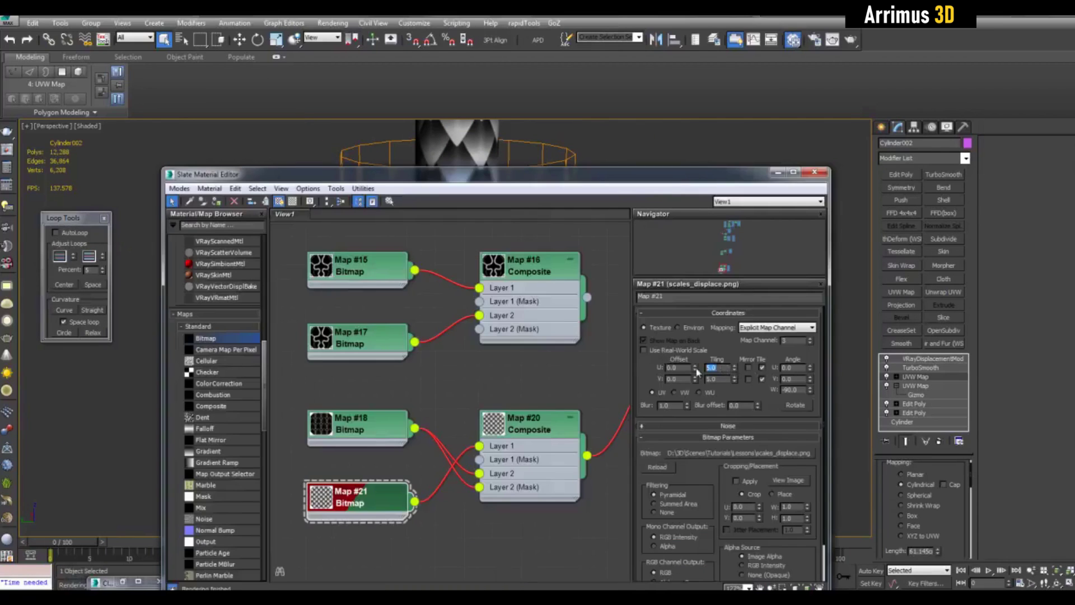
pyautogui.press('Tab')
pyautogui.click(778, 172)
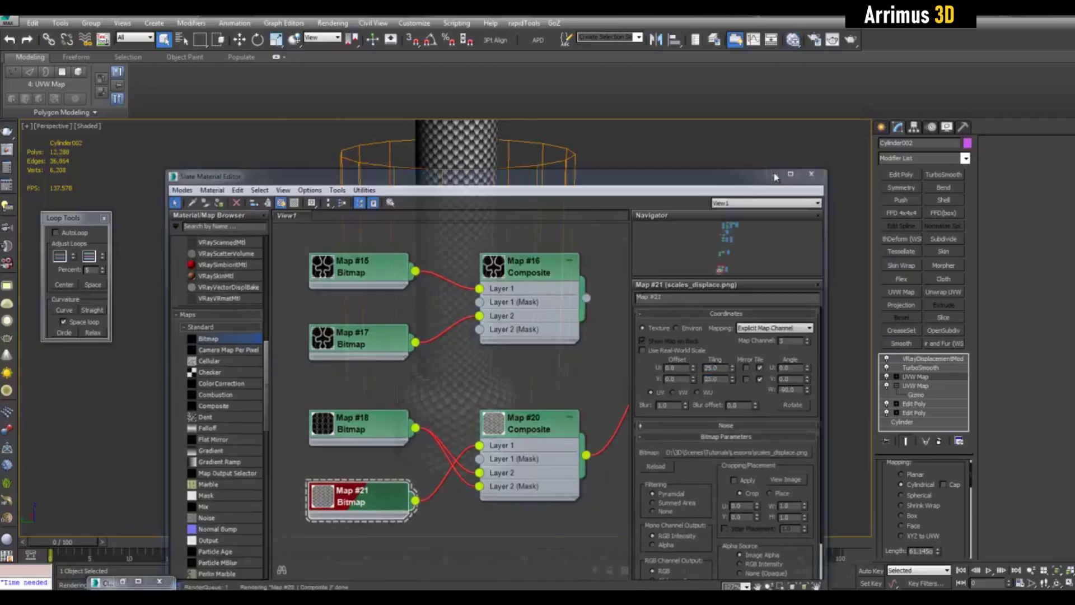
pyautogui.scroll(6, 627, 235)
pyautogui.keyDown('alt'); pyautogui.moveTo(659, 246); pyautogui.dragTo(725, 342, button='middle'); pyautogui.keyUp('alt')
pyautogui.scroll(-3, 717, 341)
pyautogui.moveTo(519, 285); pyautogui.dragTo(580, 328, button='middle')
pyautogui.scroll(6, 582, 330)
pyautogui.scroll(-5, 582, 330)
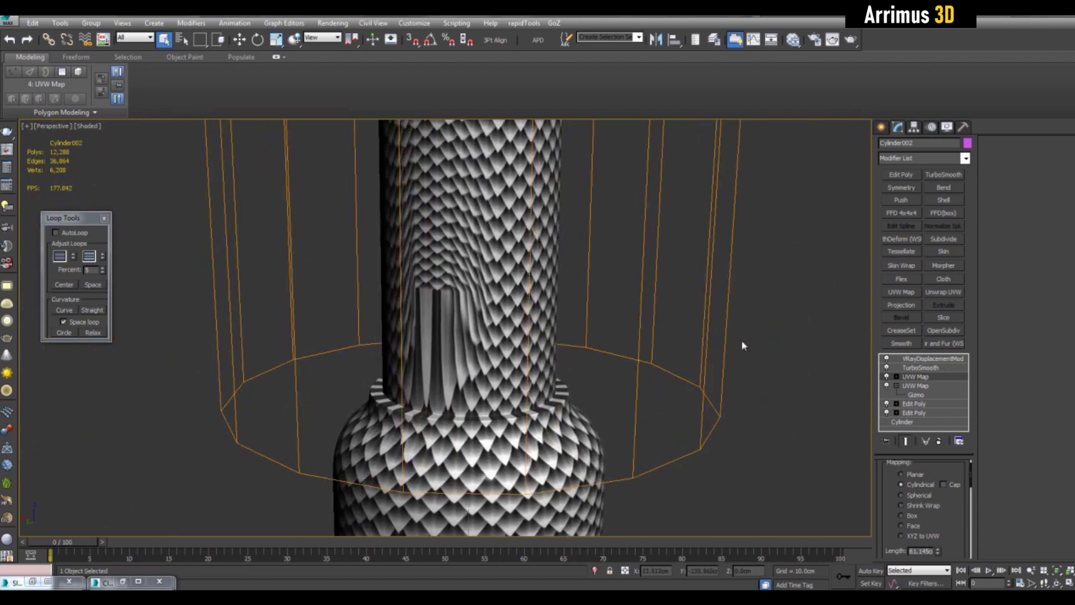
# Move the upper UVW Map modifier above TurboSmooth in the column's stack, and keep the edged faces hidden.
pyautogui.press('F4')
pyautogui.moveTo(743, 345)
pyautogui.keyDown('alt'); pyautogui.mouseDown(button='middle')
pyautogui.moveTo(730, 307)
pyautogui.moveTo(720, 317)
pyautogui.mouseUp(button='middle'); pyautogui.keyUp('alt')
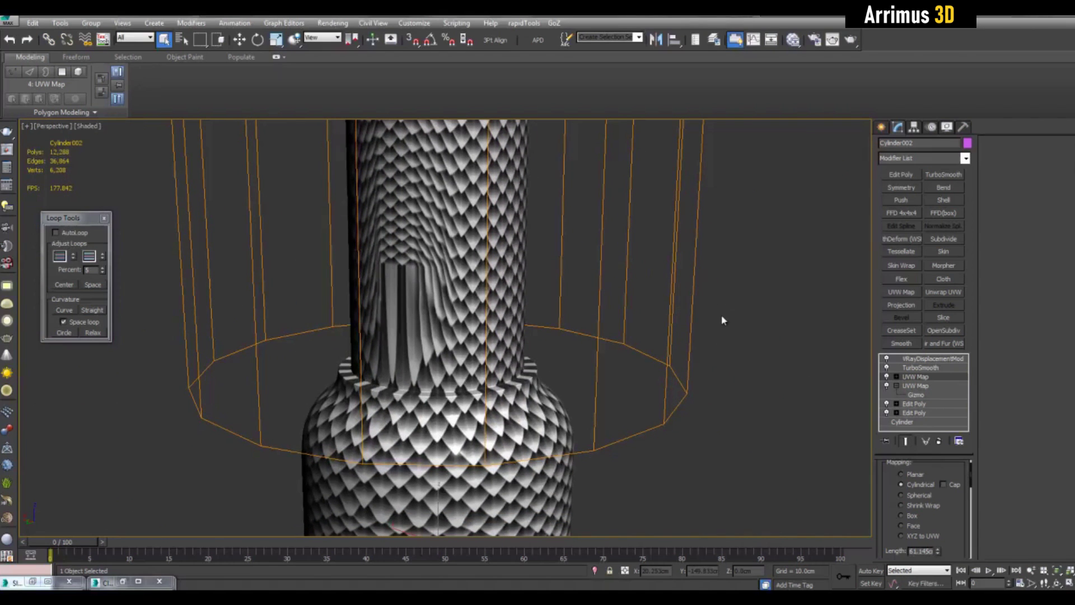
pyautogui.click(919, 368)
pyautogui.click(889, 513)
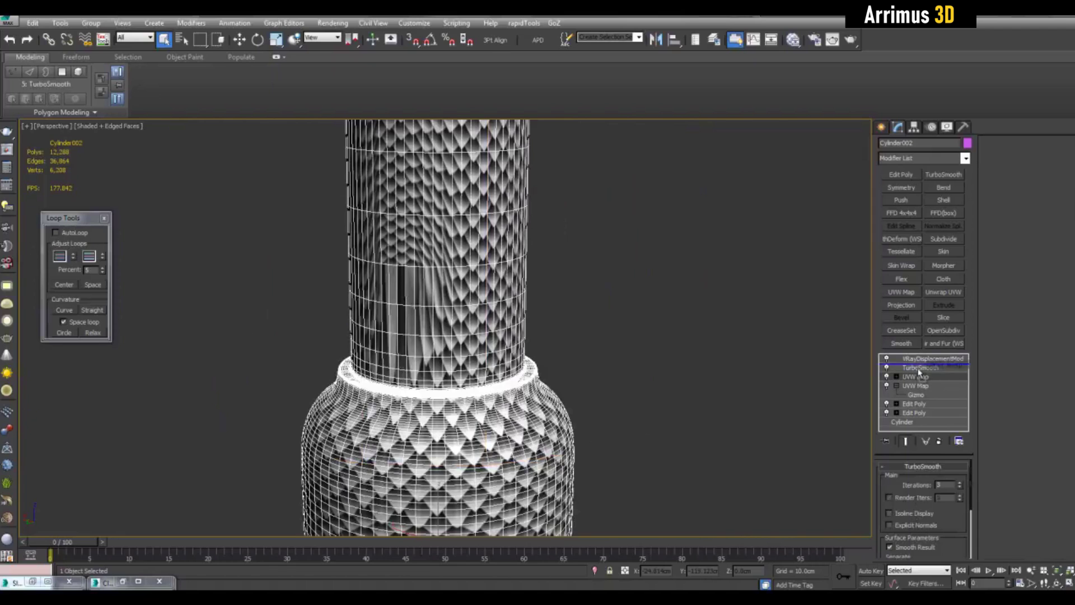
pyautogui.moveTo(919, 373); pyautogui.dragTo(919, 364)
pyautogui.press('F4')
# Examine how the scales map onto the column's shaft, collar and base.
pyautogui.scroll(-3, 616, 369)
pyautogui.scroll(3, 665, 432)
pyautogui.moveTo(665, 431); pyautogui.dragTo(634, 407, button='middle')
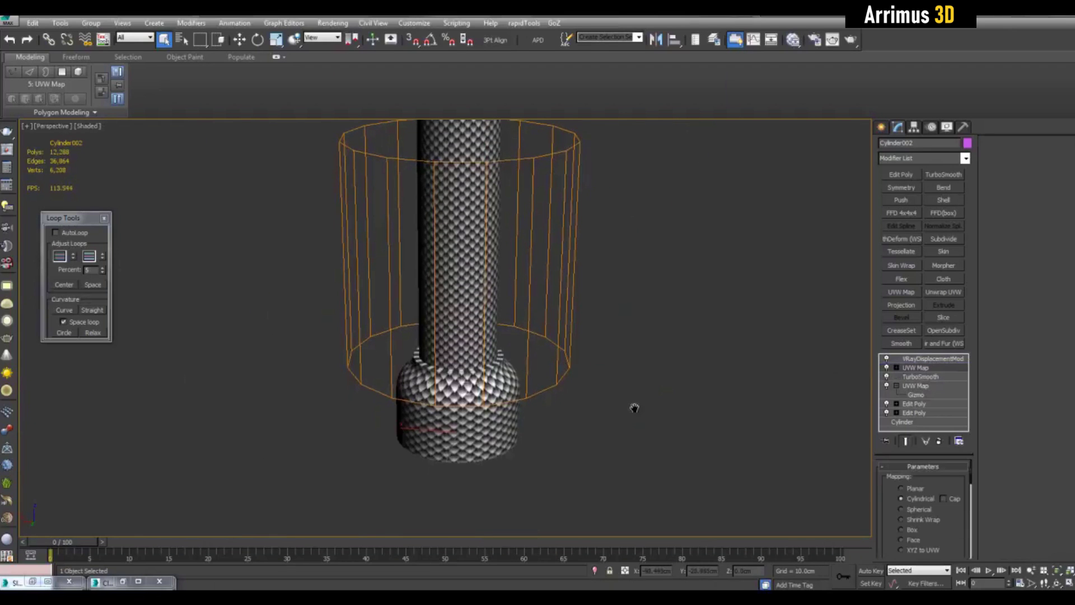
pyautogui.scroll(3, 634, 407)
pyautogui.scroll(-2, 635, 408)
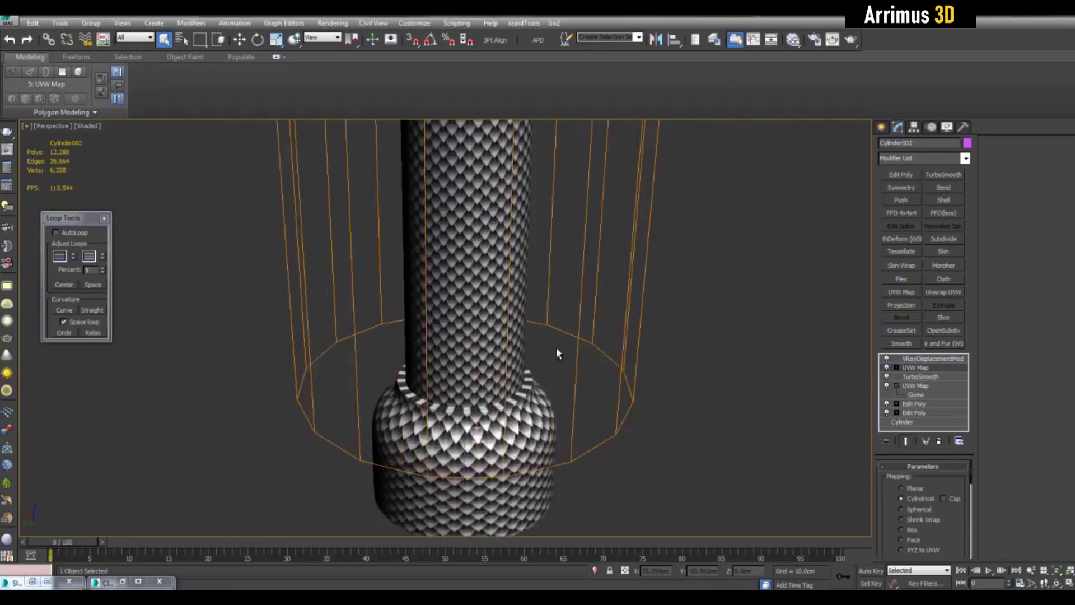
pyautogui.moveTo(558, 353)
pyautogui.keyDown('alt'); pyautogui.mouseDown(button='middle')
pyautogui.moveTo(532, 343)
pyautogui.moveTo(560, 345)
pyautogui.mouseUp(button='middle'); pyautogui.keyUp('alt')
pyautogui.scroll(3, 661, 242)
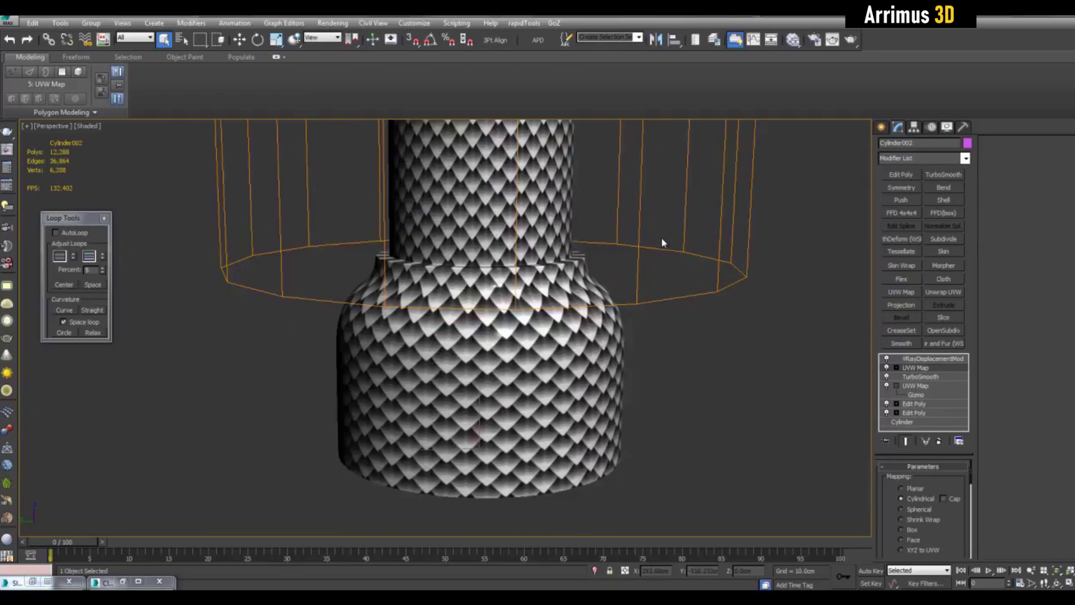
pyautogui.scroll(-6, 672, 314)
# Duplicate the VRayMtl below the original in the node view, keeping Composite Map #20 as its diffuse map.
pyautogui.press('m')
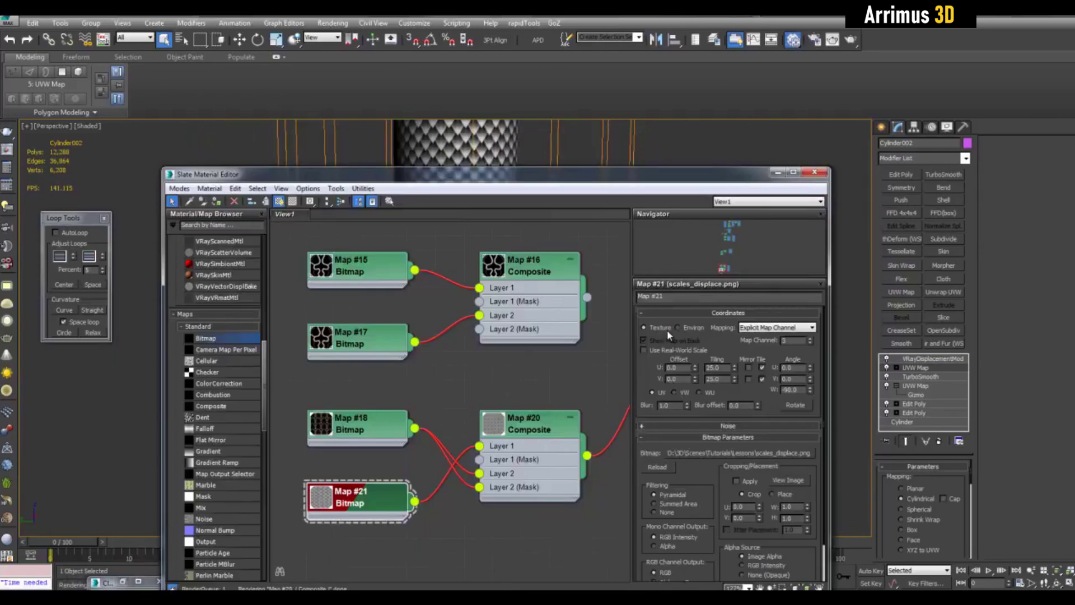
pyautogui.scroll(-4, 576, 347)
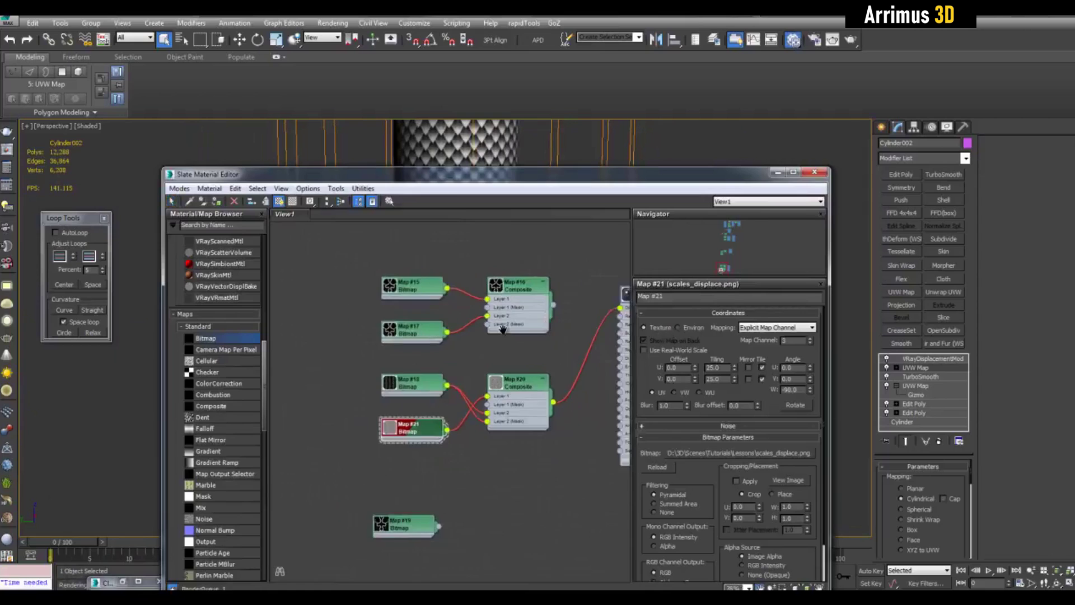
pyautogui.moveTo(503, 330); pyautogui.dragTo(449, 321, button='middle')
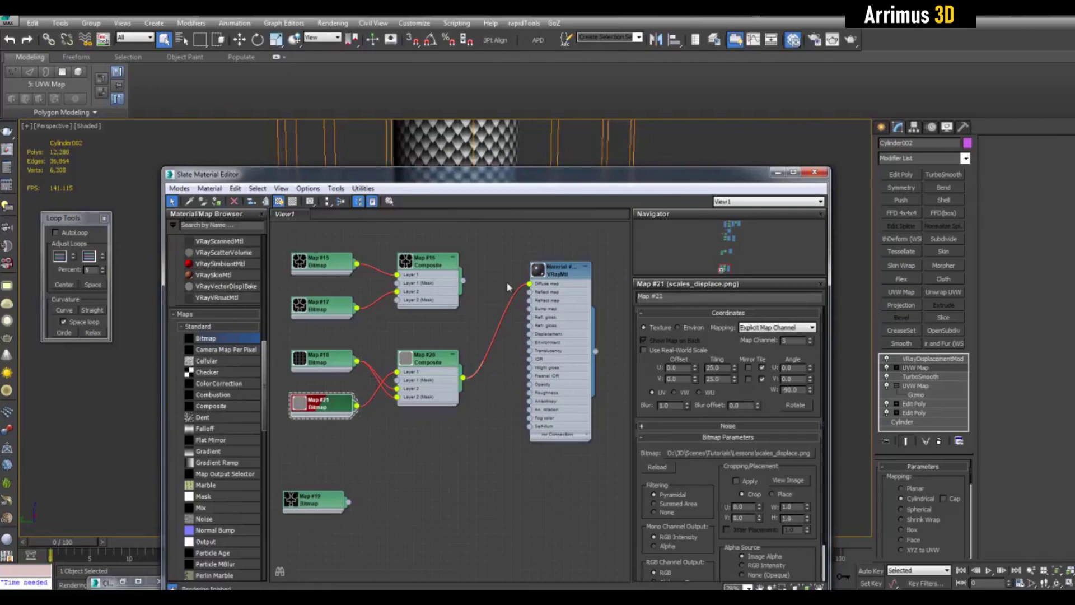
pyautogui.scroll(2, 507, 287)
pyautogui.moveTo(507, 287); pyautogui.dragTo(460, 287, button='middle')
pyautogui.moveTo(546, 282); pyautogui.dragTo(495, 271, button='middle')
pyautogui.keyDown('shift'); pyautogui.moveTo(494, 270); pyautogui.dragTo(498, 502); pyautogui.keyUp('shift')
pyautogui.moveTo(542, 495); pyautogui.dragTo(600, 447, button='middle')
# Give the original VRayMtl a near-black diffuse colour, a dark grey reflection and a reflection glossiness of 0.7.
pyautogui.doubleClick(523, 321)
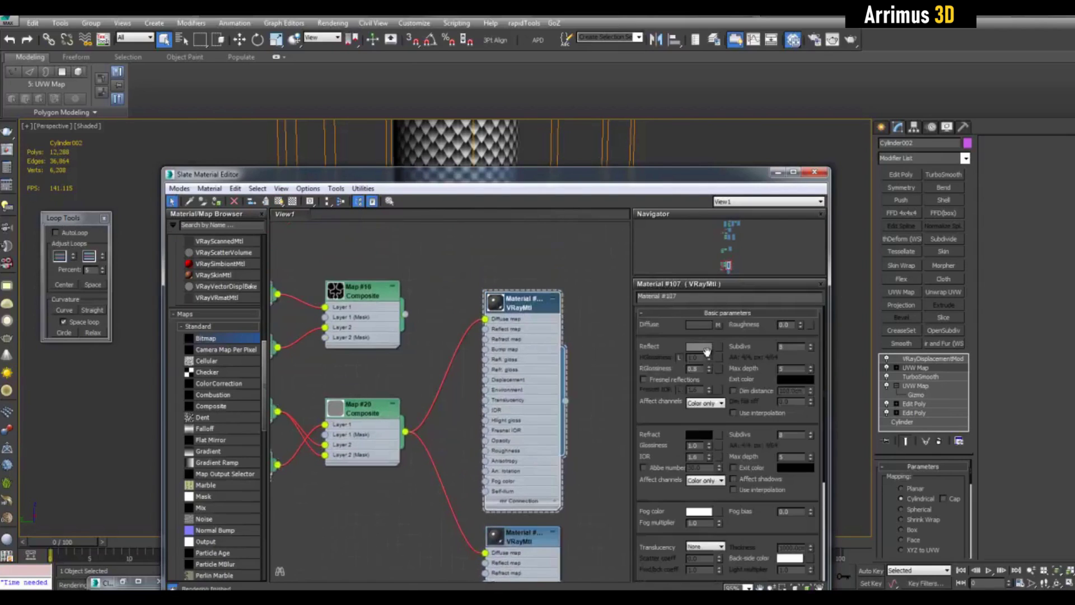
pyautogui.click(698, 325)
pyautogui.moveTo(327, 100); pyautogui.dragTo(323, 84)
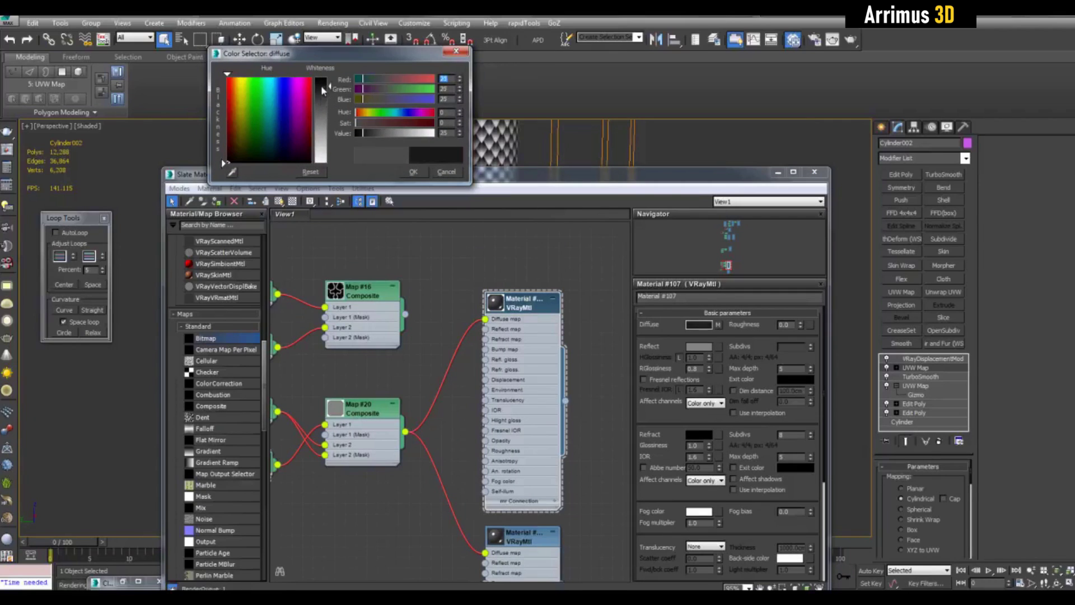
pyautogui.click(420, 176)
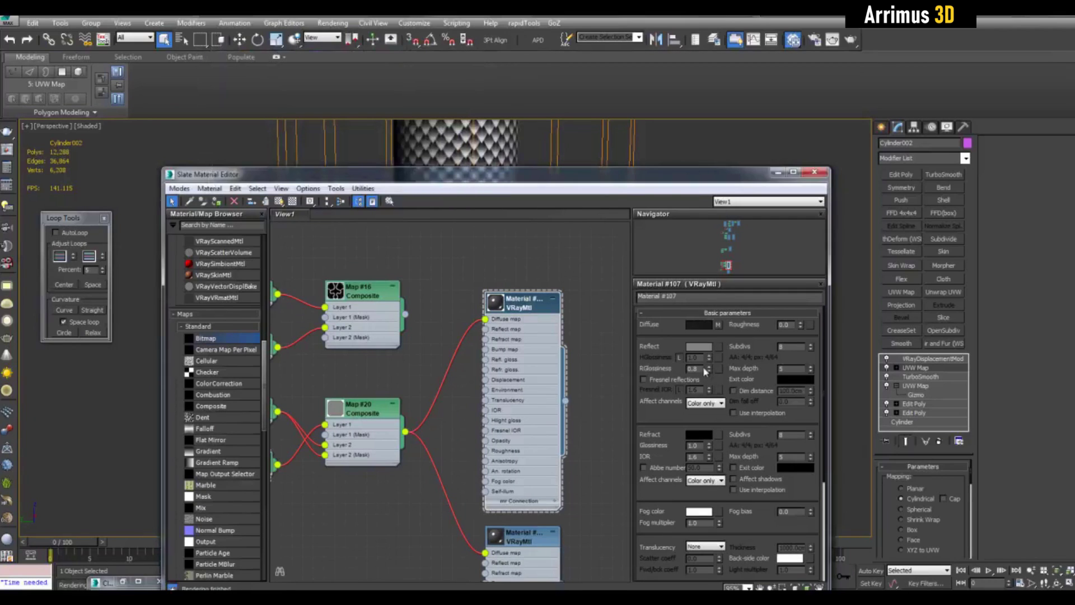
pyautogui.click(700, 347)
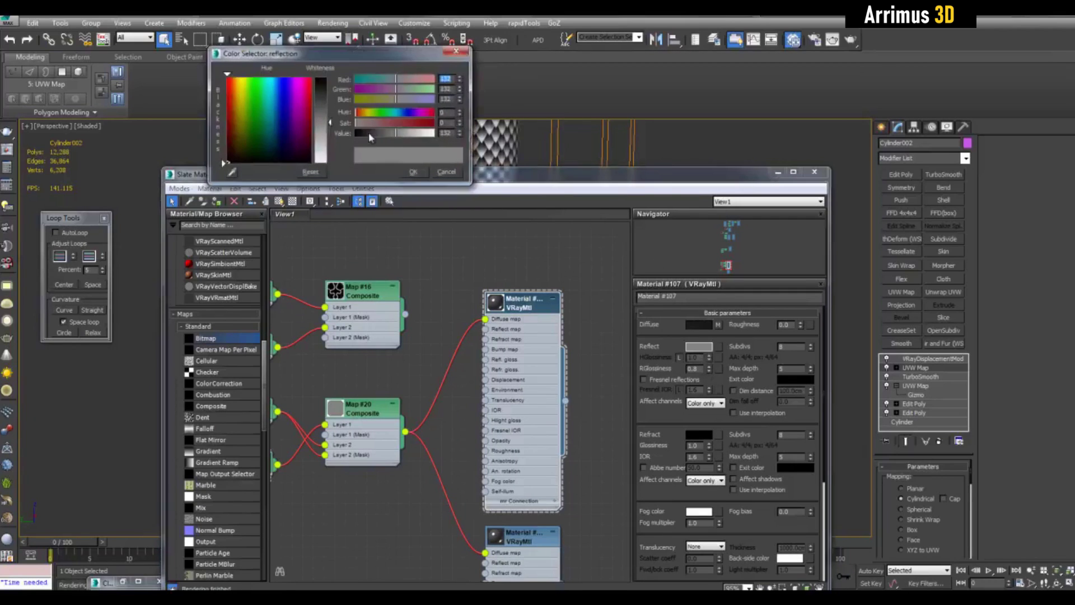
pyautogui.click(368, 133)
pyautogui.click(412, 171)
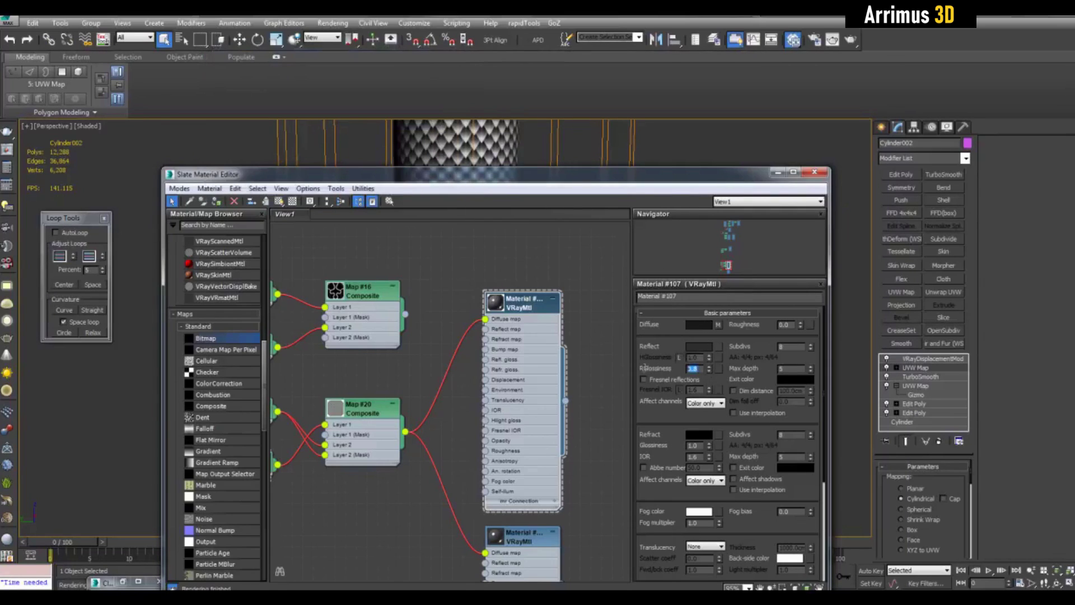
pyautogui.moveTo(608, 452); pyautogui.dragTo(600, 284, button='middle')
# Set the duplicated VRayMtl's reflection colour to a dark golden brown with a hue of 27.
pyautogui.doubleClick(516, 384)
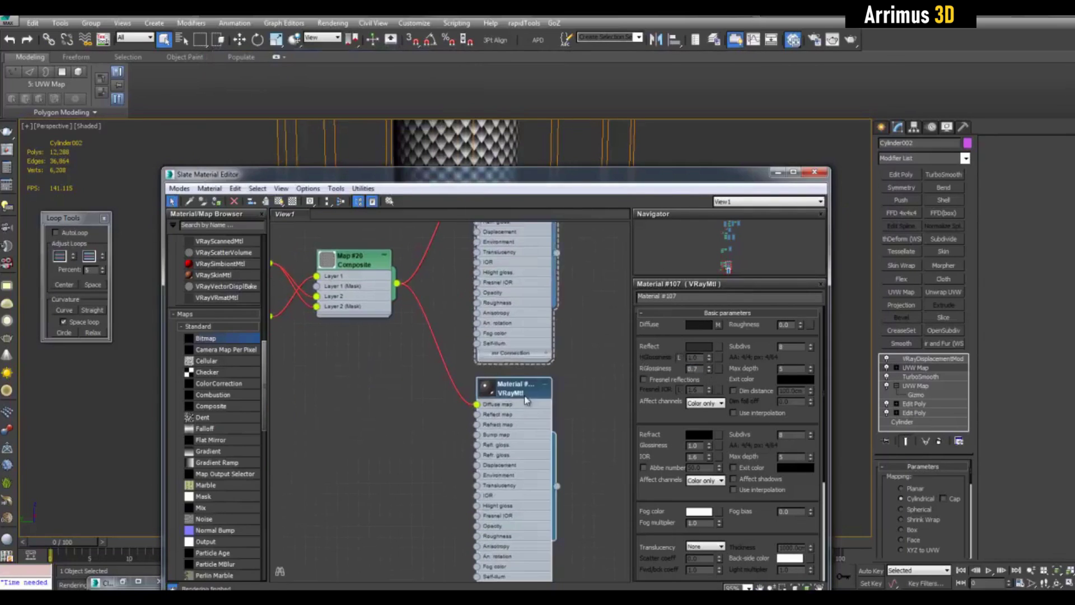
pyautogui.click(700, 347)
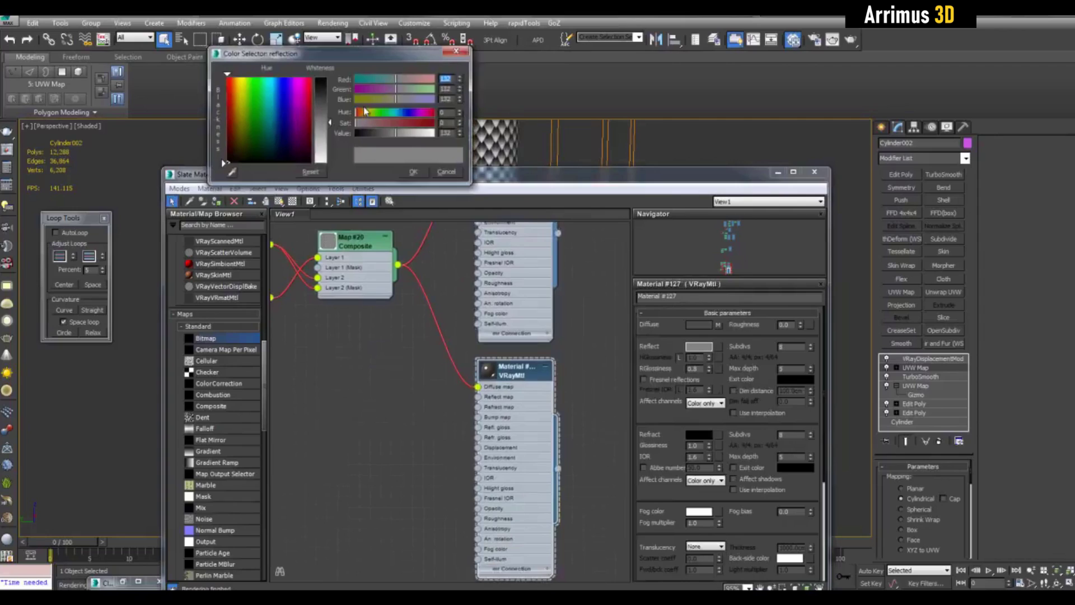
pyautogui.moveTo(244, 92); pyautogui.dragTo(236, 93)
pyautogui.click(410, 134)
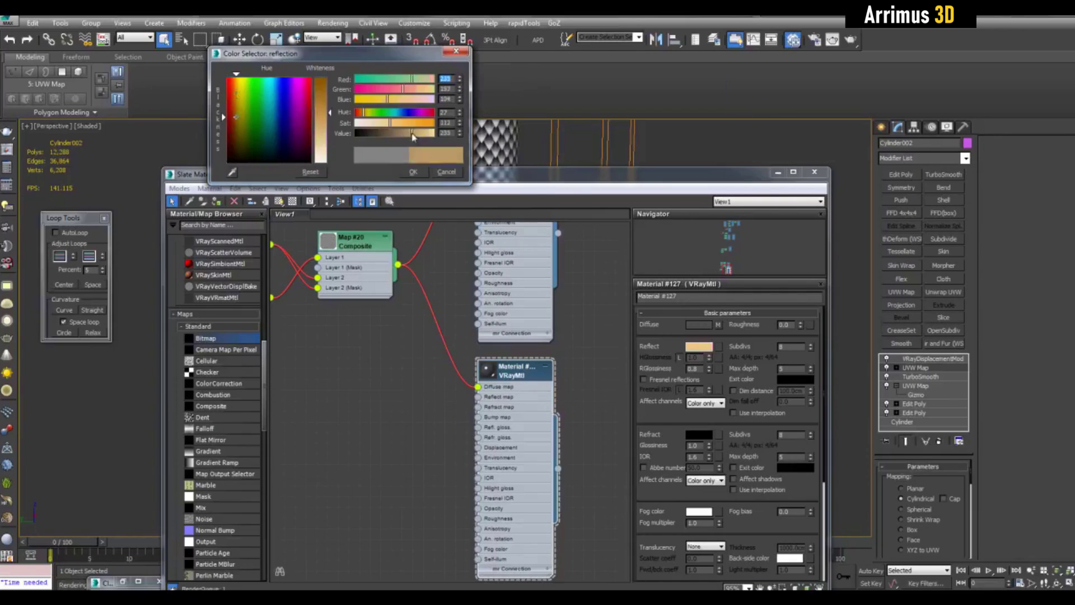
pyautogui.click(404, 123)
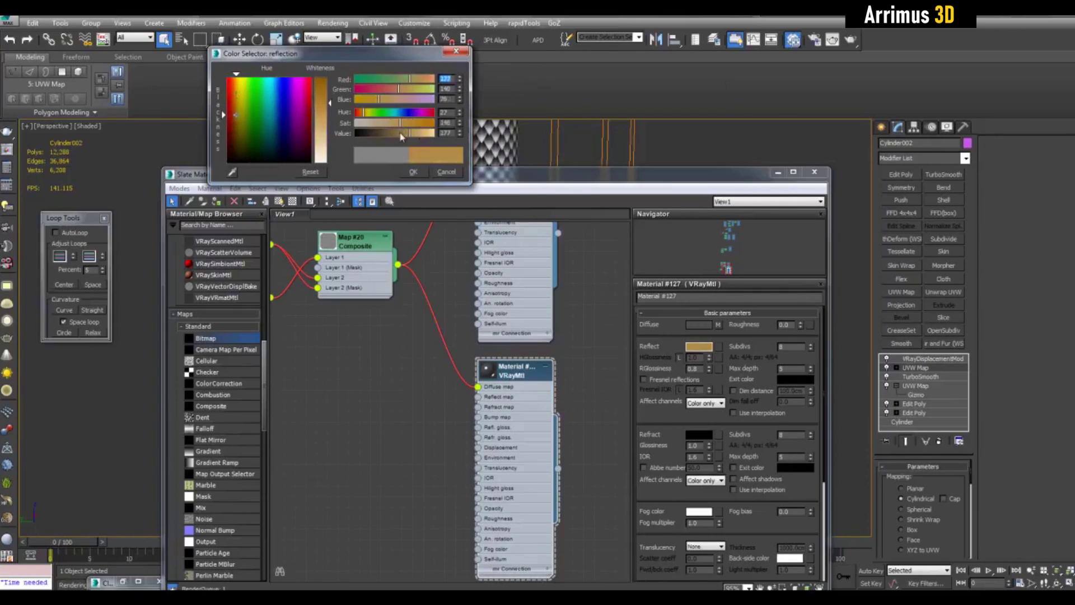
pyautogui.moveTo(401, 134); pyautogui.dragTo(389, 134)
pyautogui.click(413, 172)
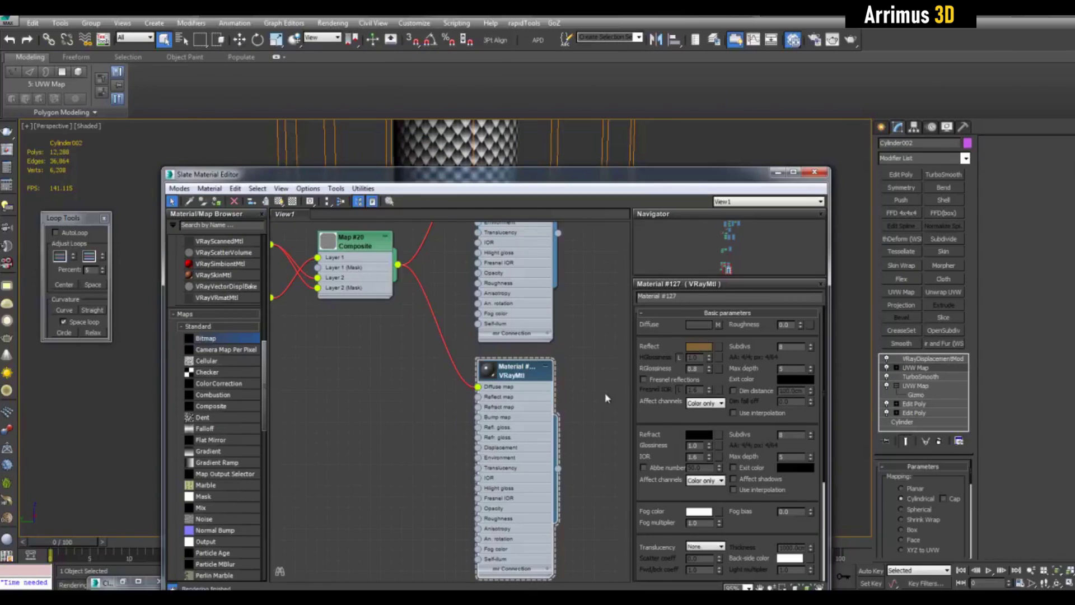
# Add a VRayBlendMtl beside the two VRayMtl nodes.
pyautogui.moveTo(604, 398); pyautogui.dragTo(610, 507, button='middle')
pyautogui.scroll(-2, 313, 336)
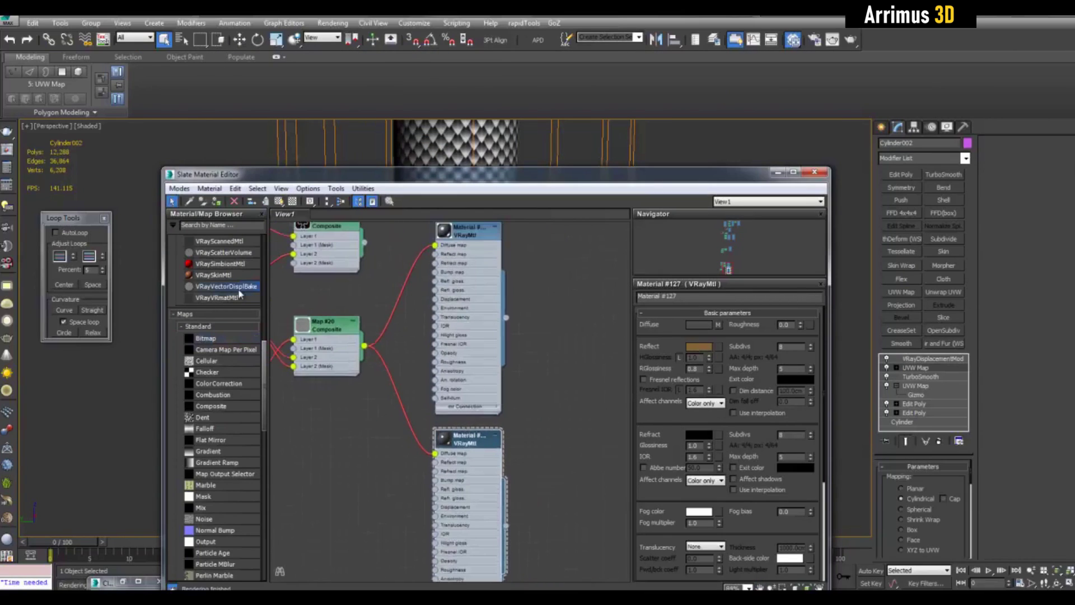
pyautogui.scroll(8, 239, 290)
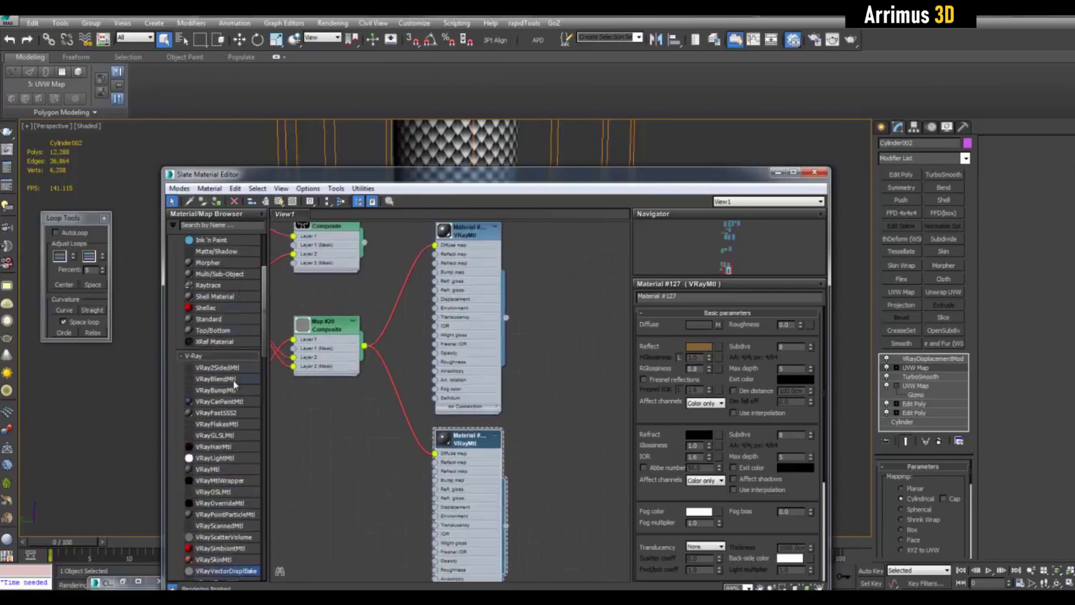
pyautogui.doubleClick(234, 379)
pyautogui.moveTo(441, 241); pyautogui.dragTo(529, 263)
pyautogui.moveTo(529, 263); pyautogui.dragTo(506, 280, button='middle')
pyautogui.scroll(1, 511, 274)
pyautogui.scroll(2, 511, 274)
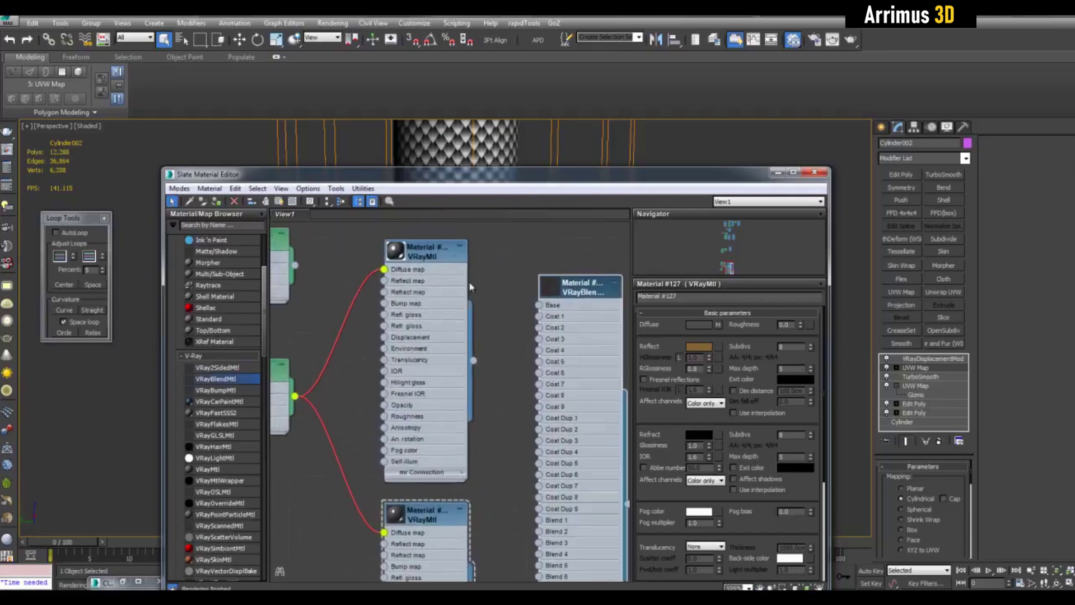
# Connect the original VRayMtl to the VRayBlendMtl's Base and the golden-brown duplicate to its Coat 1.
pyautogui.moveTo(527, 317); pyautogui.dragTo(531, 309)
pyautogui.moveTo(495, 508); pyautogui.dragTo(494, 414, button='middle')
pyautogui.scroll(-1, 495, 414)
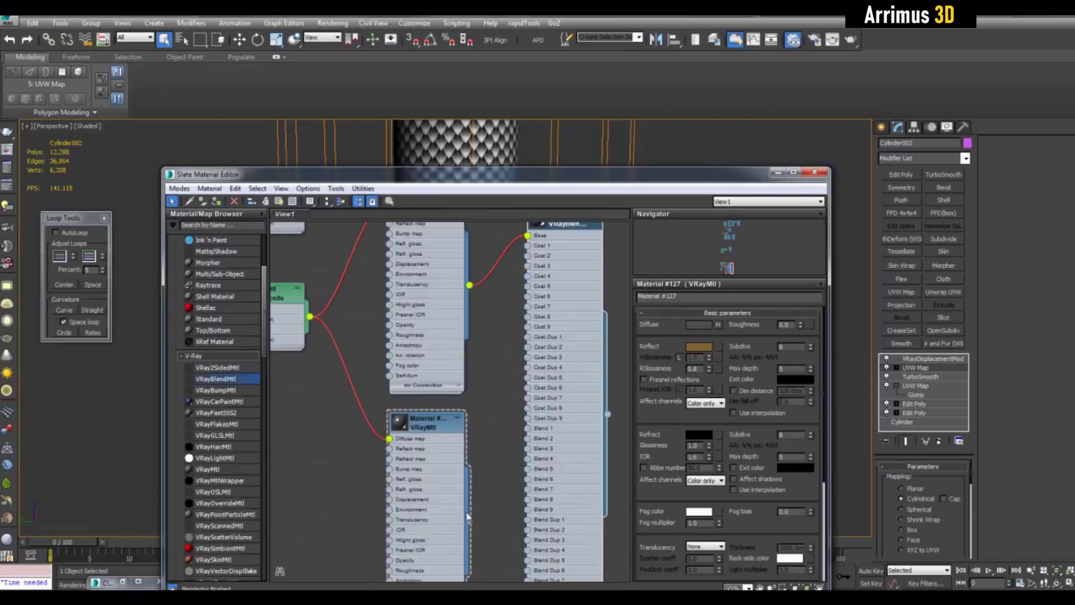
pyautogui.moveTo(470, 521); pyautogui.dragTo(529, 253)
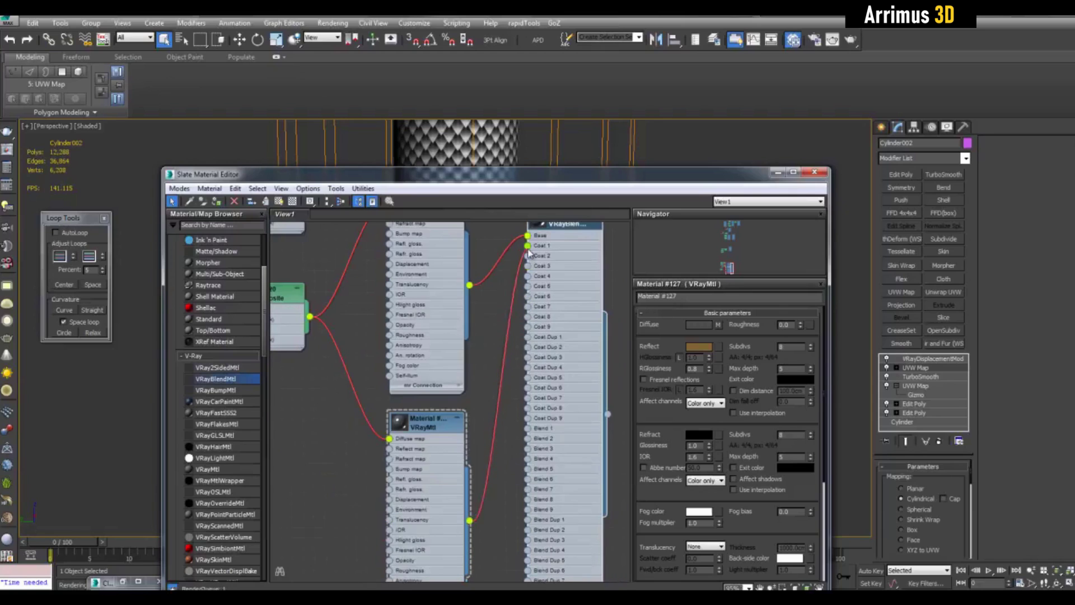
# Review the scales on the column in the viewport and look at the last rendered frame.
pyautogui.moveTo(313, 374); pyautogui.dragTo(577, 412, button='middle')
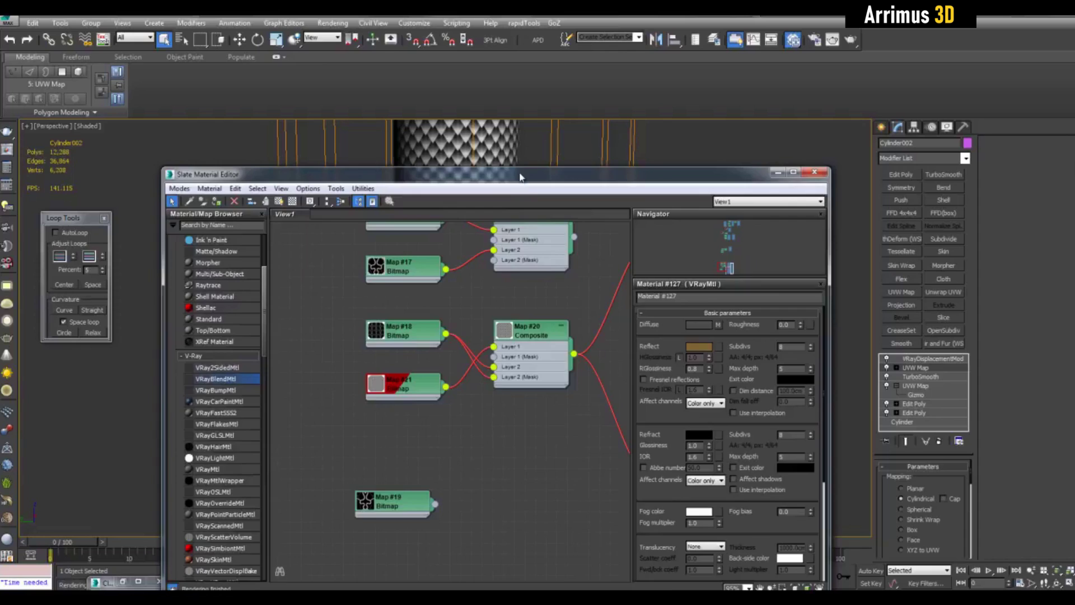
pyautogui.moveTo(520, 177); pyautogui.dragTo(541, 418)
pyautogui.scroll(5, 452, 201)
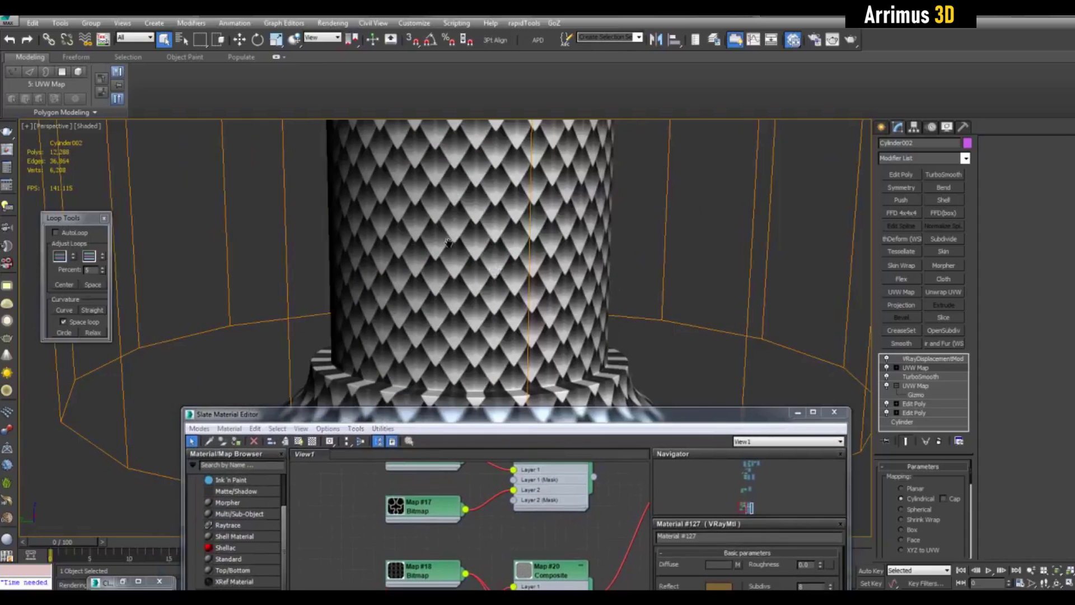
pyautogui.scroll(-5, 448, 242)
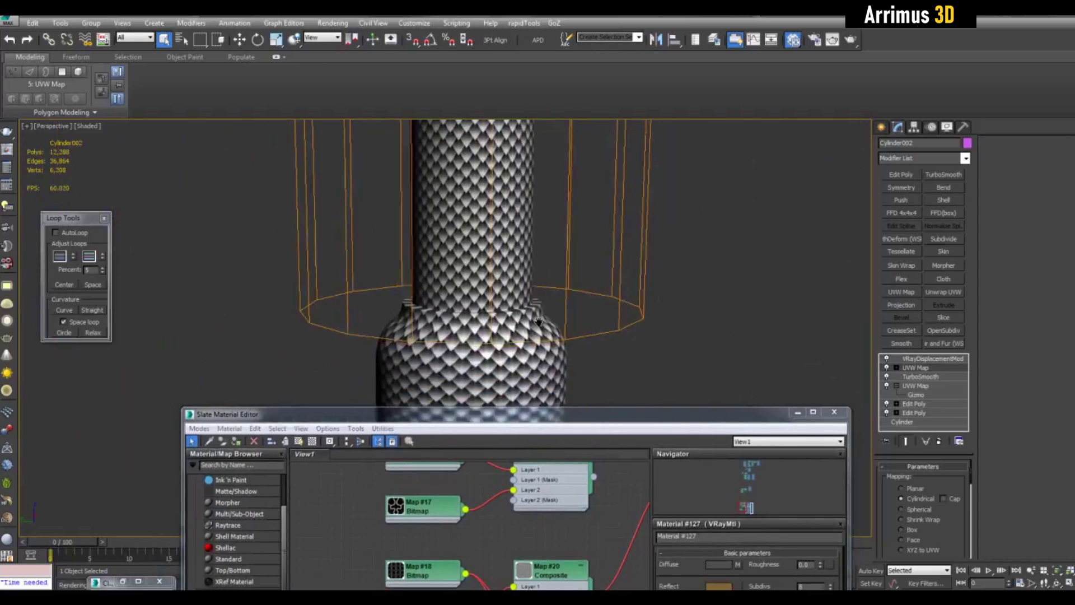
pyautogui.moveTo(538, 322); pyautogui.dragTo(545, 299, button='middle')
pyautogui.click(833, 39)
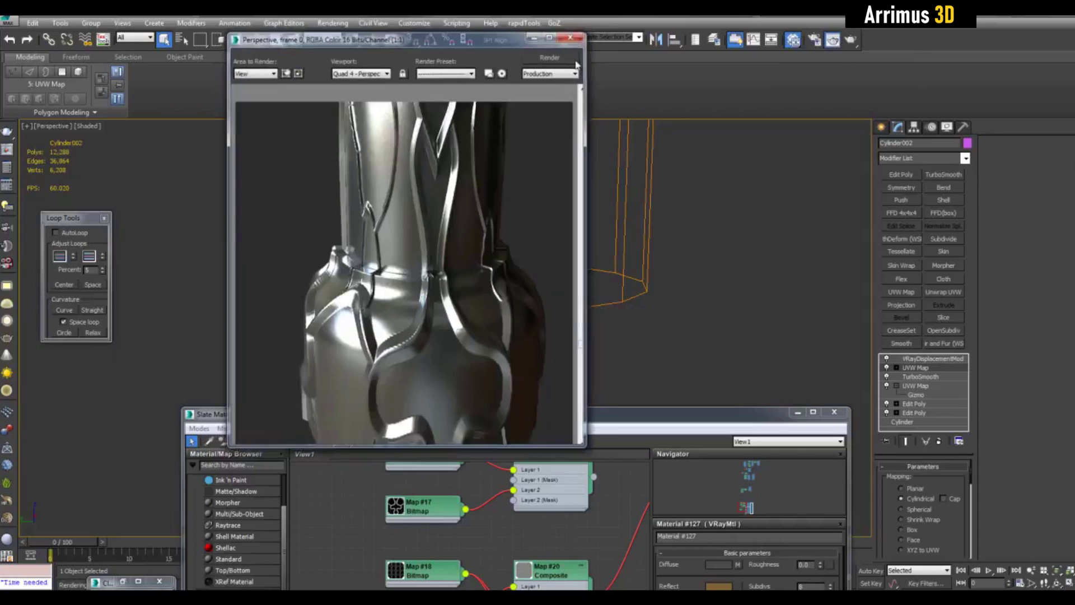
pyautogui.click(570, 38)
# Maximize the Slate Material Editor and view the displace2.jpg image used by Map #18.
pyautogui.moveTo(696, 417); pyautogui.dragTo(705, 162)
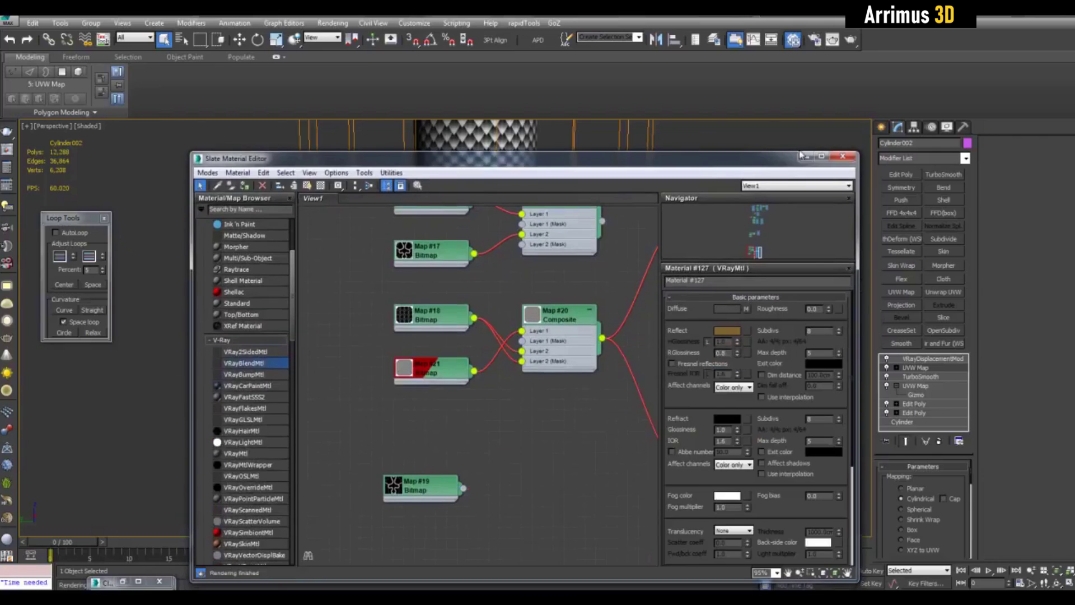
pyautogui.click(821, 156)
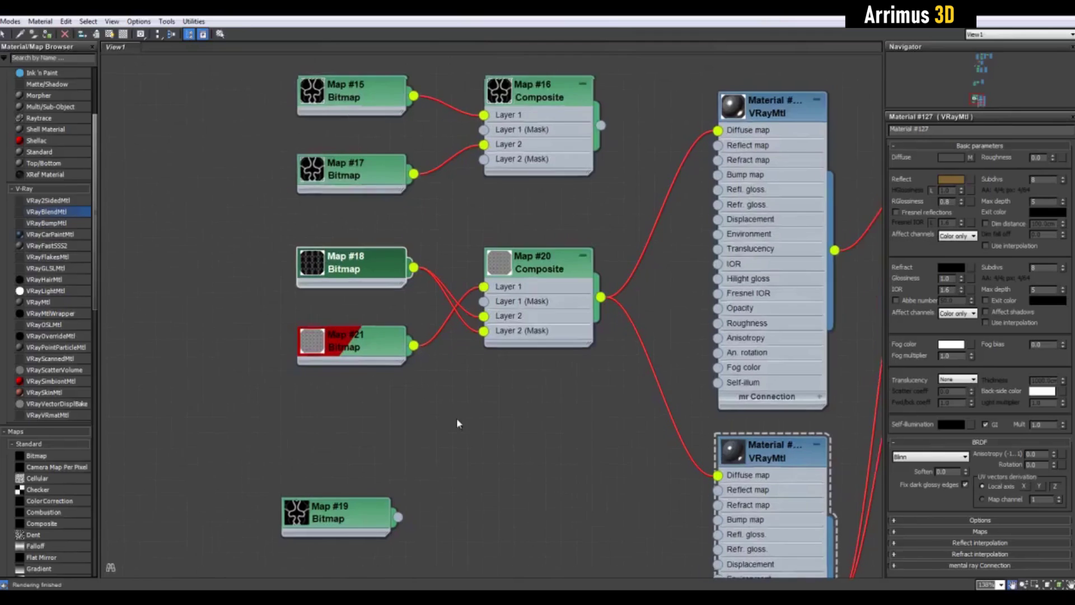
pyautogui.scroll(1, 456, 419)
pyautogui.moveTo(369, 315); pyautogui.dragTo(506, 381, button='middle')
pyautogui.scroll(1, 506, 380)
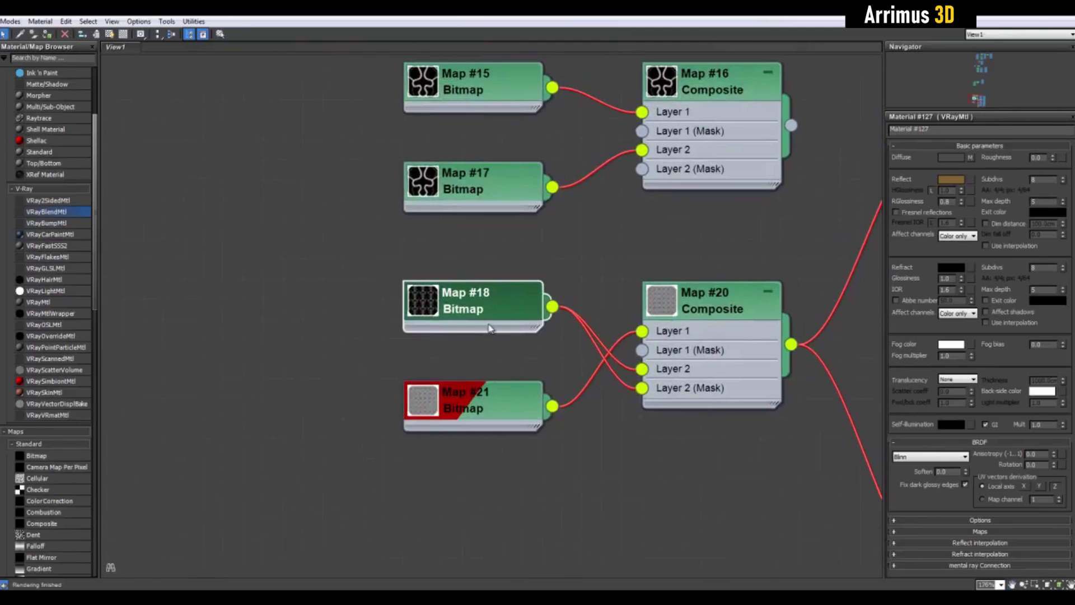
pyautogui.doubleClick(461, 312)
pyautogui.click(1040, 313)
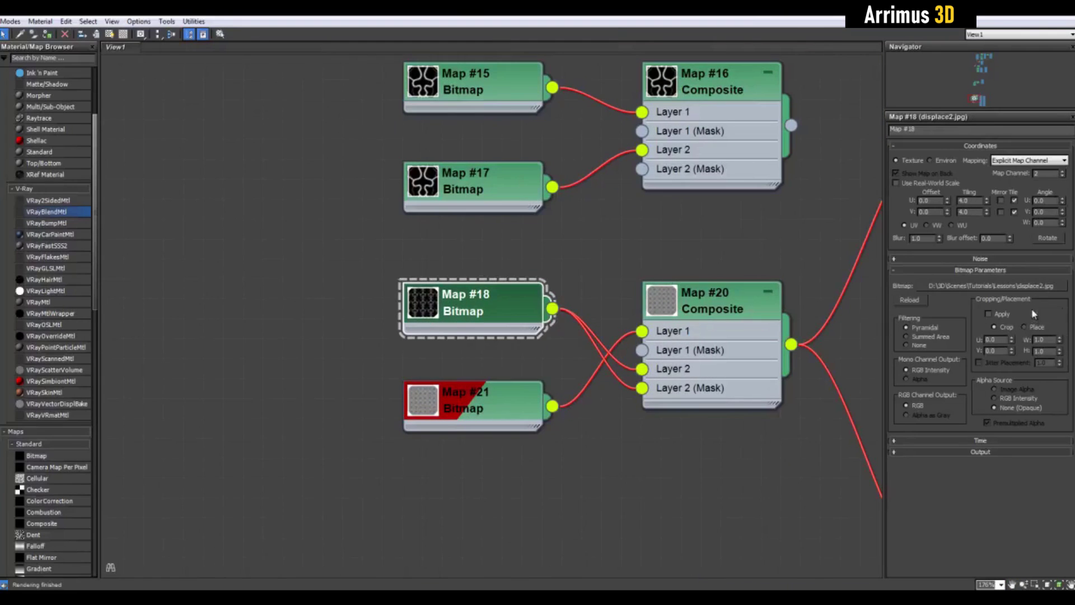
pyautogui.click(801, 41)
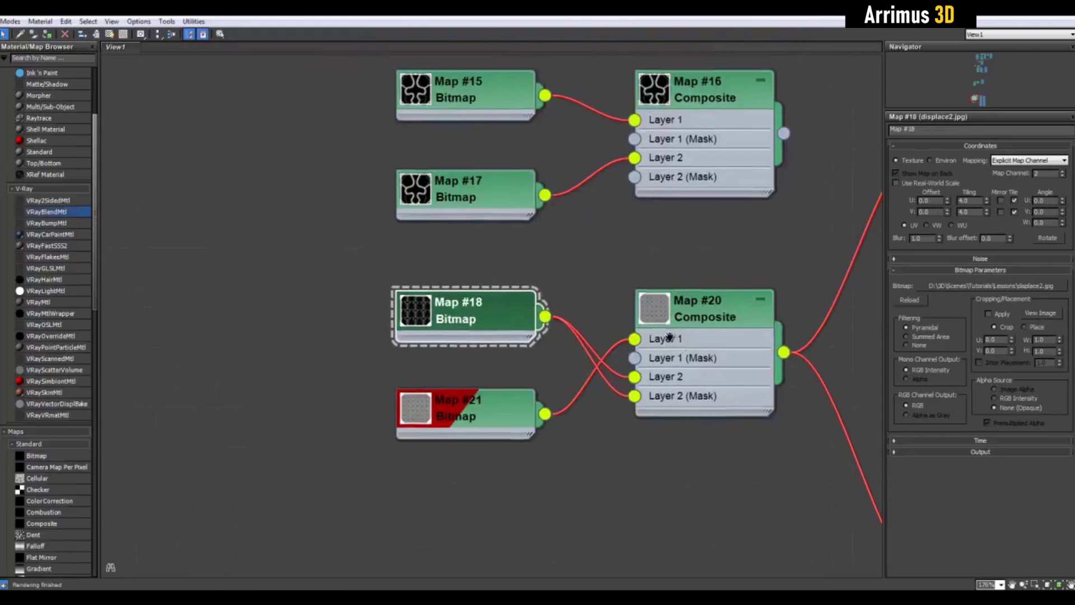
pyautogui.scroll(-1, 750, 329)
pyautogui.moveTo(750, 329); pyautogui.dragTo(417, 250, button='middle')
pyautogui.scroll(-2, 367, 265)
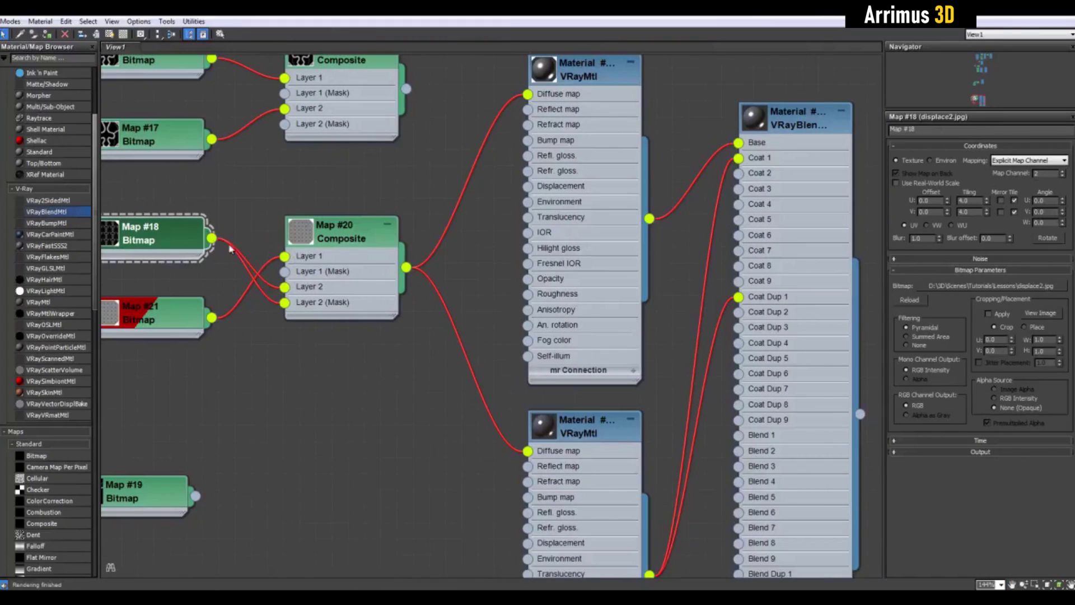
pyautogui.moveTo(230, 248); pyautogui.dragTo(270, 380)
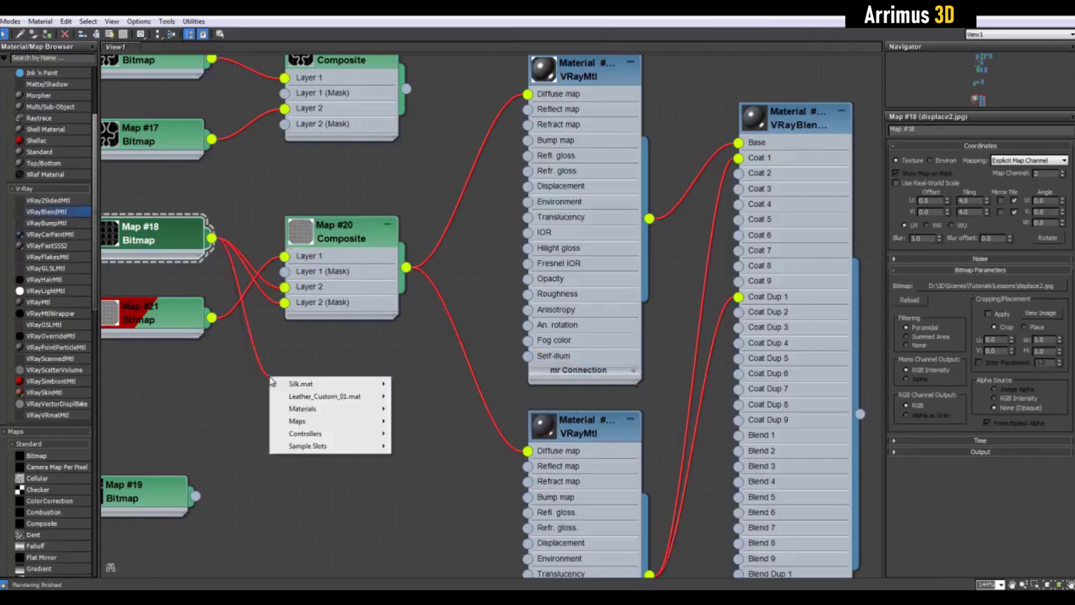
pyautogui.click(213, 373)
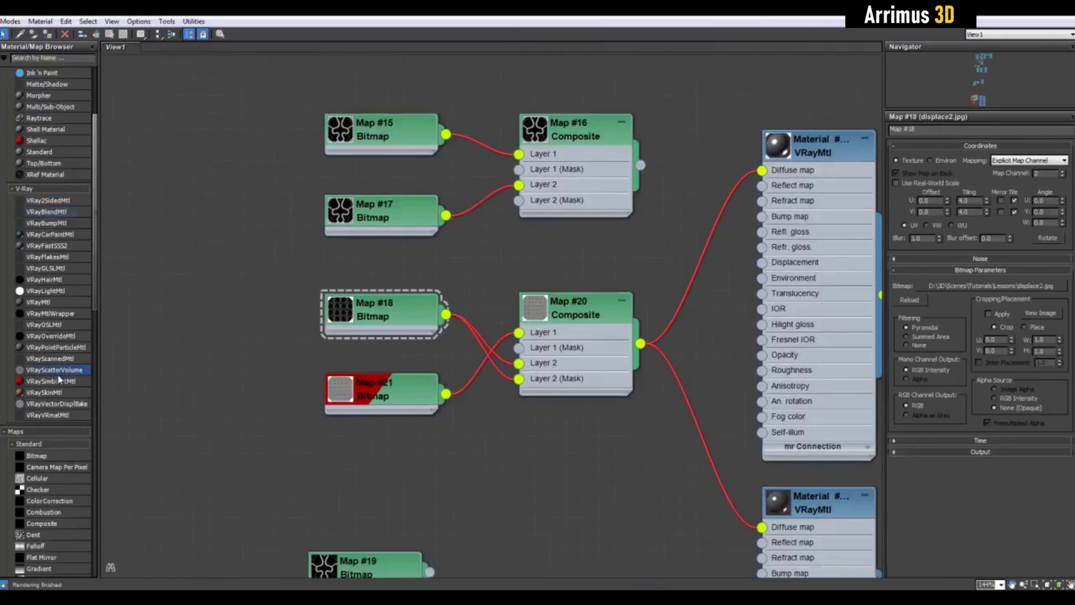
# Add a ColorCorrection map below Composite Map #20, connect bitmap Map #18 to its input and enlarge its preview.
pyautogui.scroll(-4, 60, 378)
pyautogui.moveTo(61, 379); pyautogui.dragTo(424, 295)
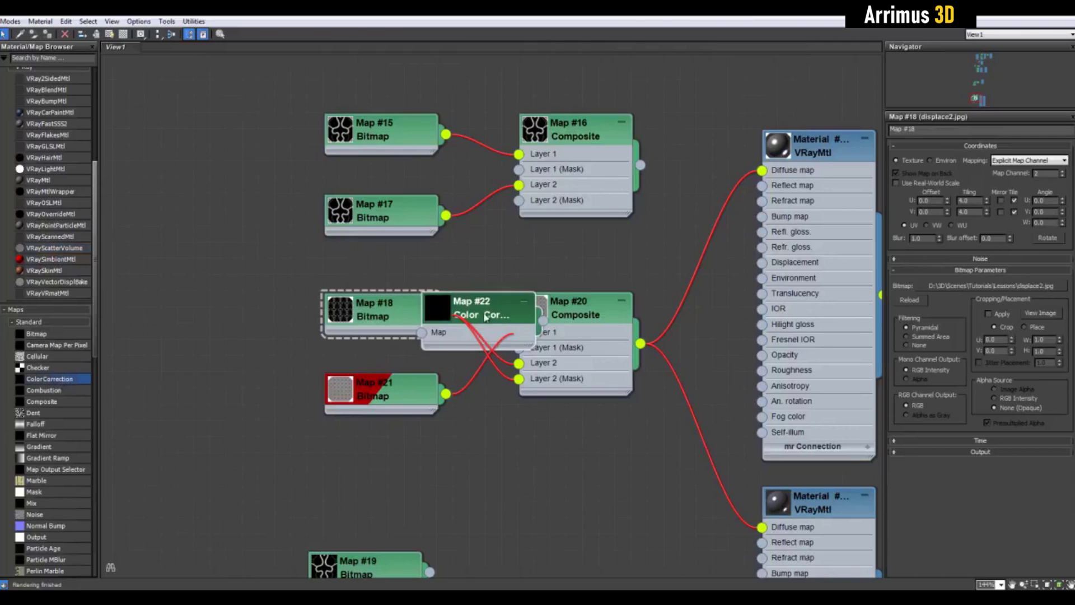
pyautogui.moveTo(485, 316); pyautogui.dragTo(585, 470)
pyautogui.moveTo(454, 350); pyautogui.dragTo(401, 263, button='middle')
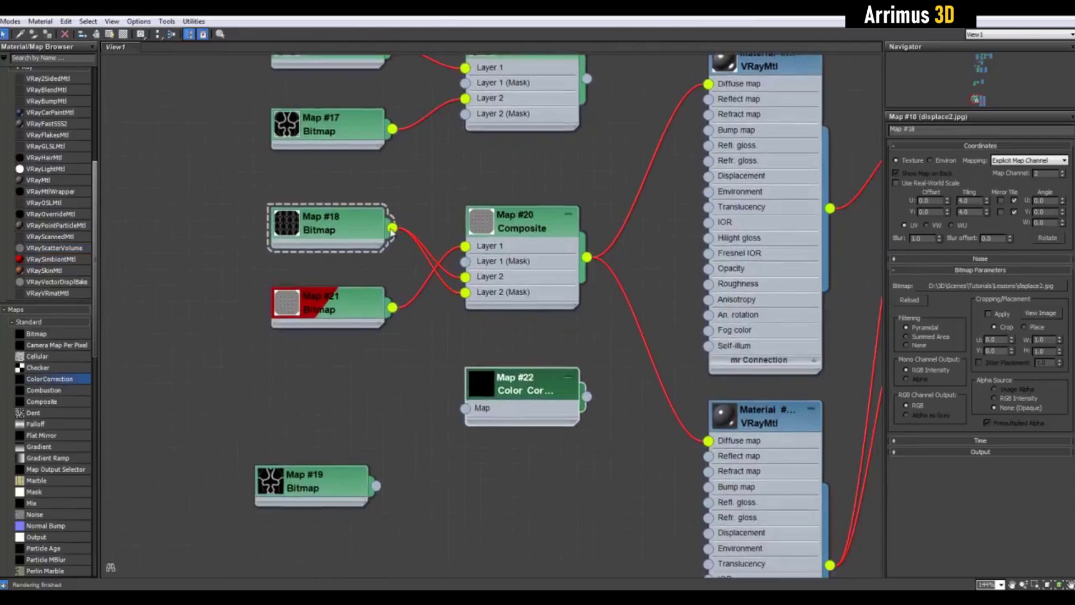
pyautogui.moveTo(392, 228); pyautogui.dragTo(466, 408)
pyautogui.doubleClick(478, 392)
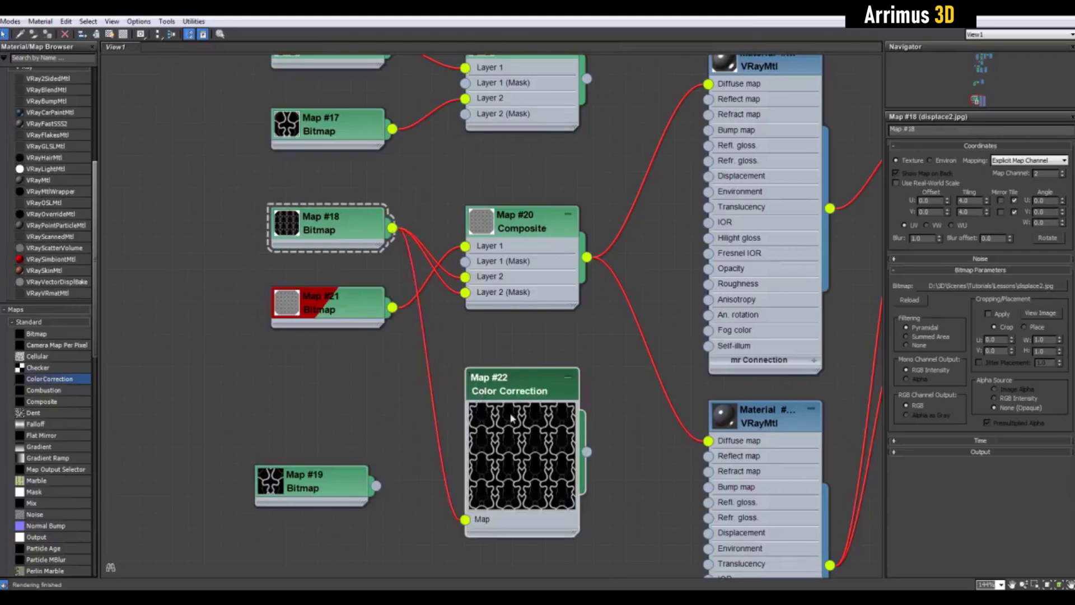
# Look over the Color Correction parameters and view the displace2.jpg image used by Map #18.
pyautogui.doubleClick(515, 384)
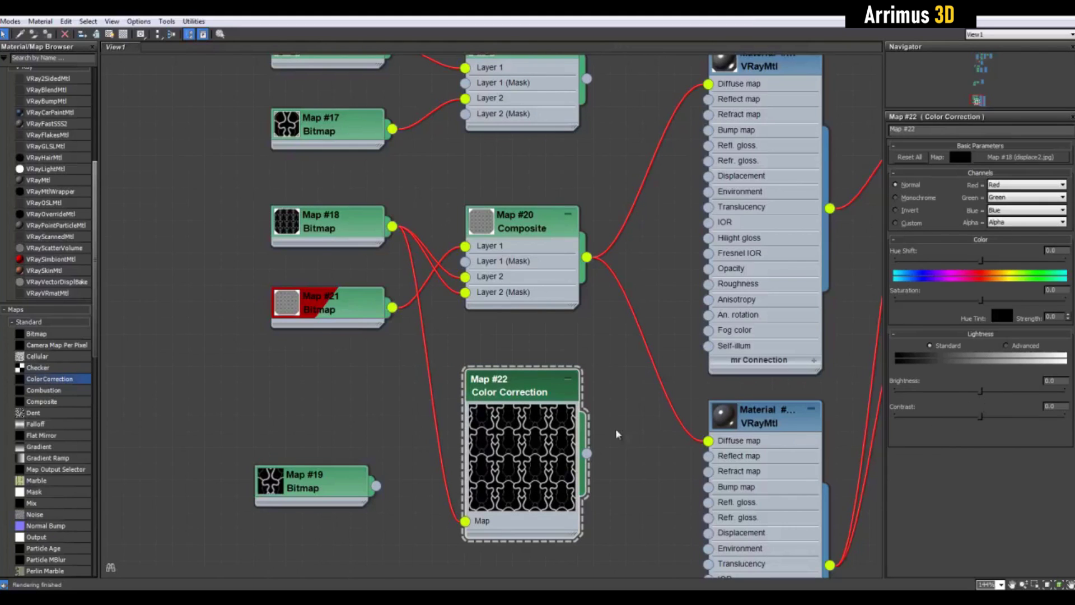
pyautogui.doubleClick(360, 233)
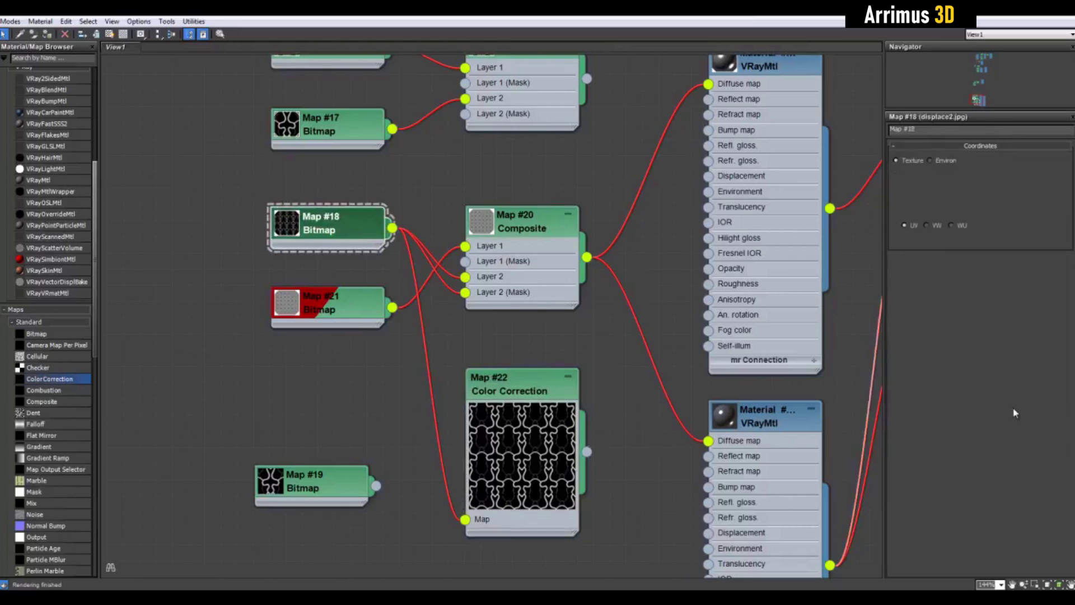
pyautogui.click(1041, 313)
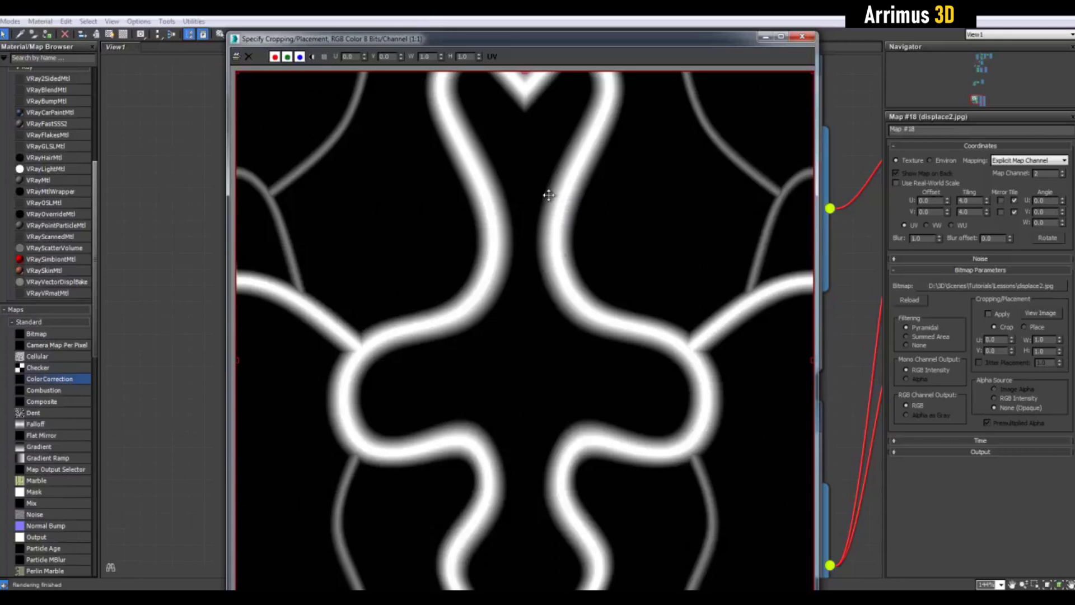
pyautogui.click(801, 36)
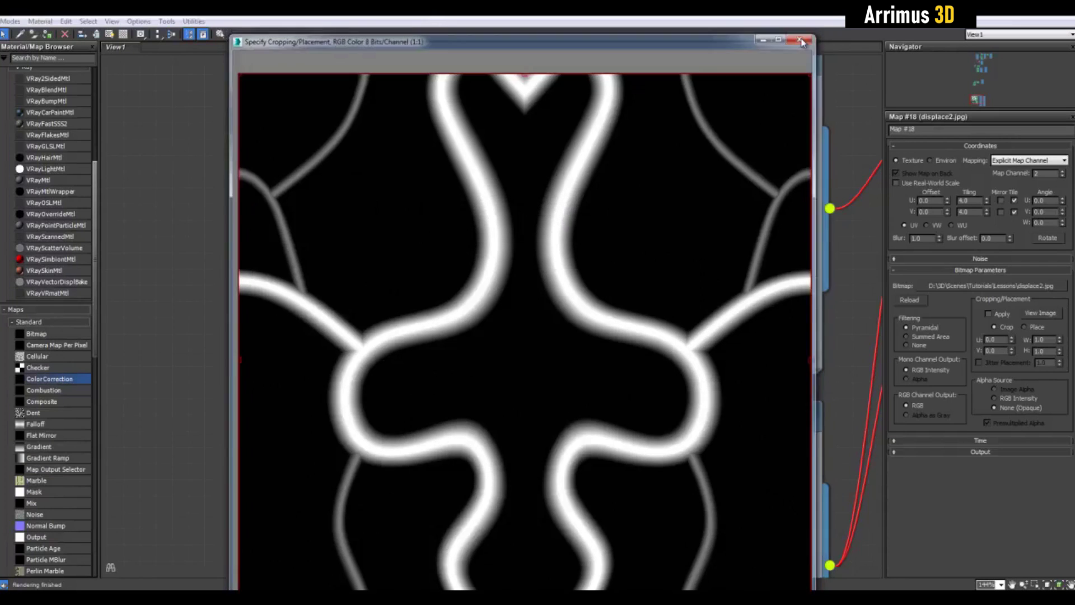
# Raise the Color Correction map's brightness to about 33 and its contrast to about 76.
pyautogui.moveTo(623, 303); pyautogui.dragTo(618, 241, button='middle')
pyautogui.doubleClick(535, 329)
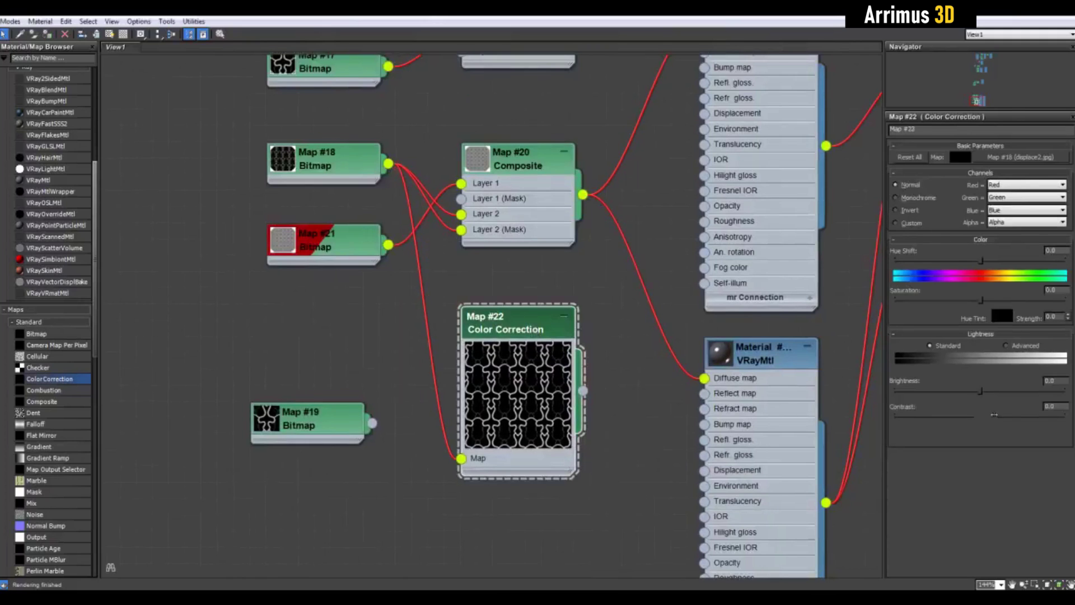
pyautogui.moveTo(980, 417); pyautogui.dragTo(1019, 418)
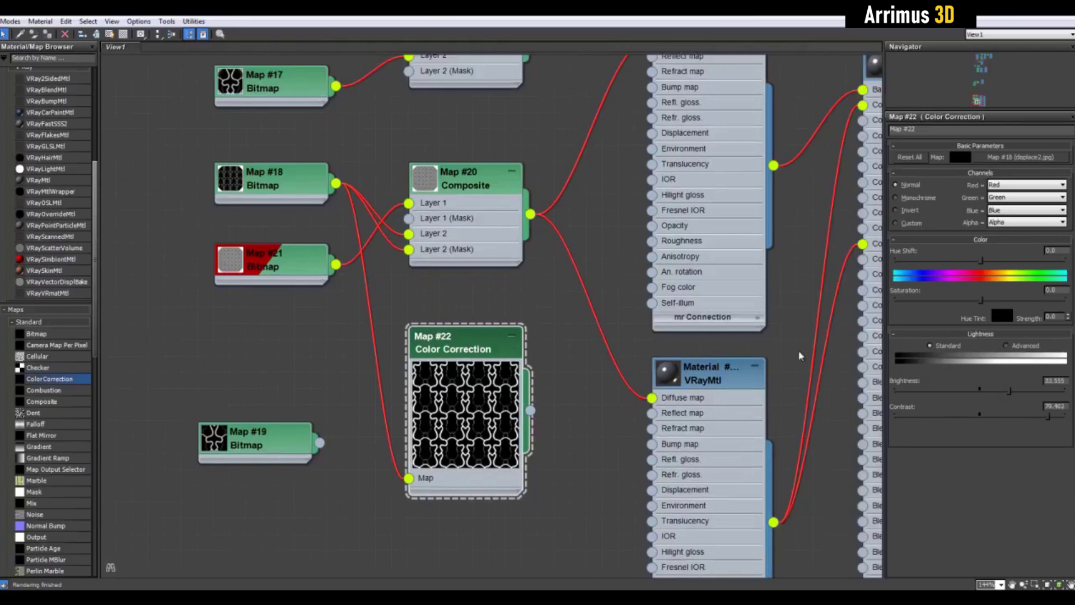
# Connect the Color Correction map to Blend 1 of the VRayBlendMtl and show the blend material's parameters.
pyautogui.moveTo(498, 339); pyautogui.dragTo(462, 345, button='middle')
pyautogui.scroll(-1, 463, 346)
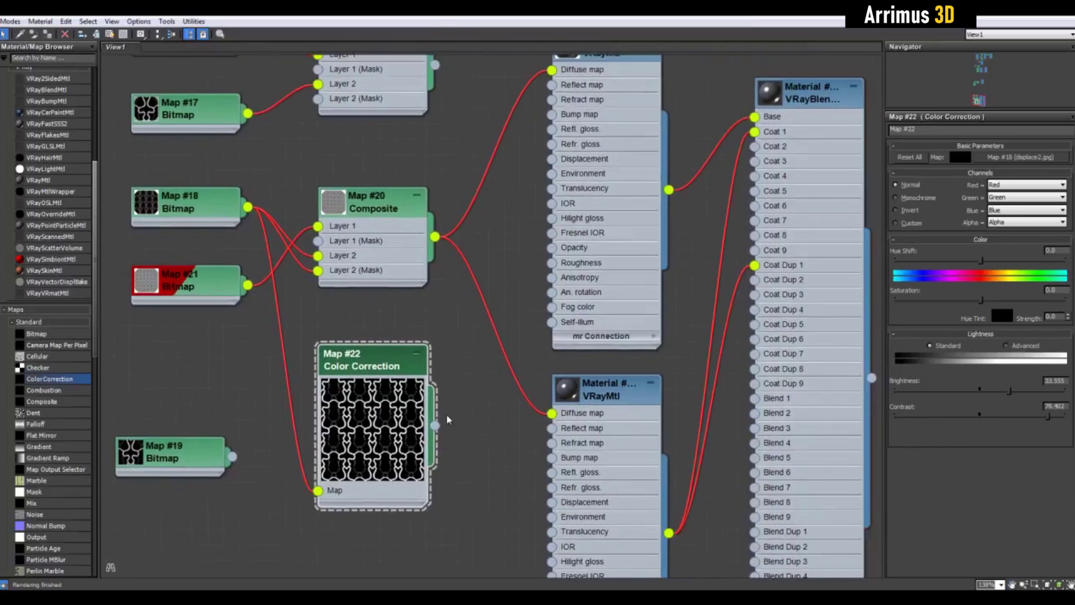
pyautogui.moveTo(435, 426); pyautogui.dragTo(755, 398)
pyautogui.doubleClick(808, 102)
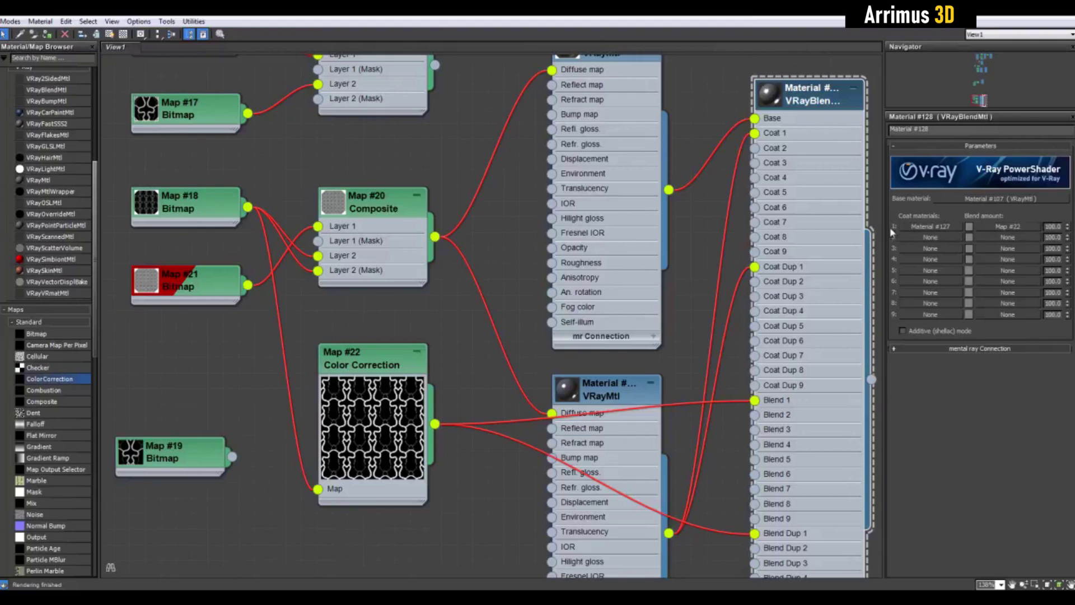
# Disconnect Composite Map #20 from both VRayMtl diffuse inputs and open the coat material's parameters.
pyautogui.moveTo(707, 214); pyautogui.dragTo(648, 243, button='middle')
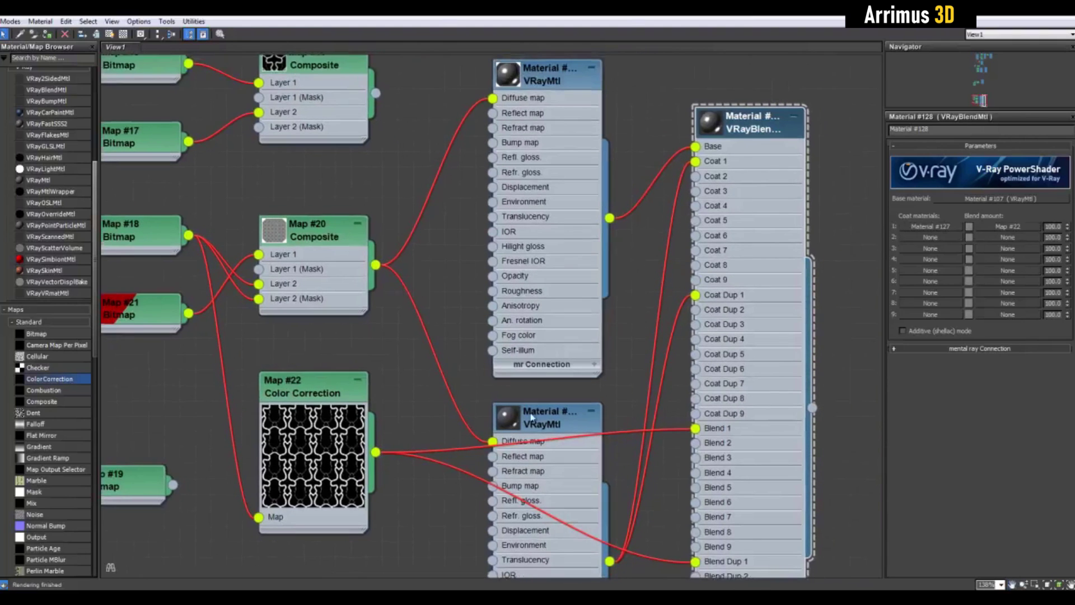
pyautogui.moveTo(516, 431); pyautogui.dragTo(463, 387)
pyautogui.moveTo(461, 262); pyautogui.dragTo(459, 341, button='middle')
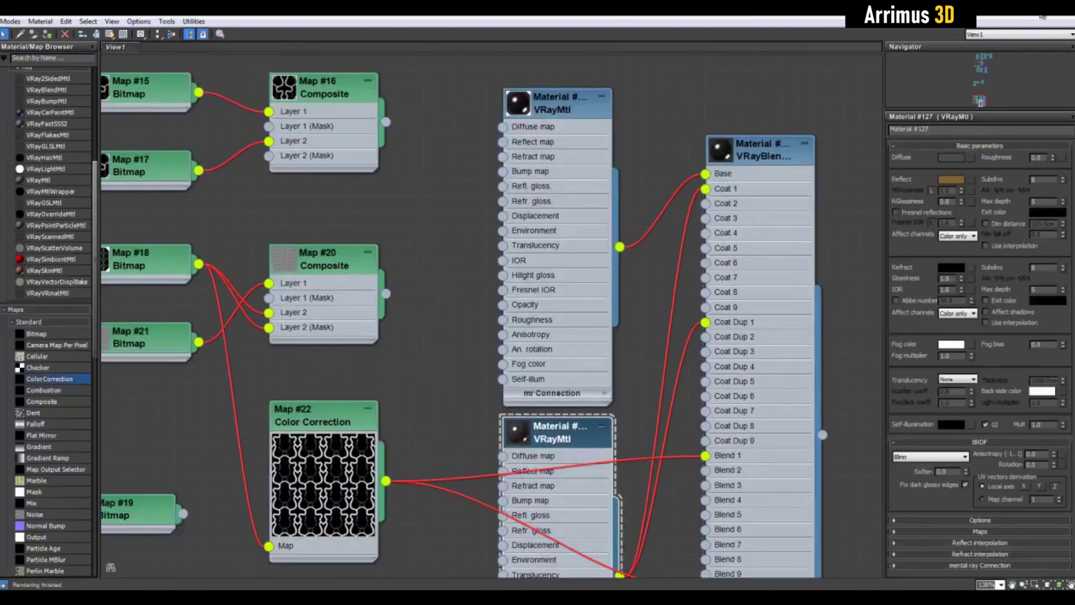
# Restore the Slate Material Editor to a smaller window and load the Gold material from Gold.mat onto the coat VRayMtl.
pyautogui.click(1041, 17)
pyautogui.moveTo(692, 160); pyautogui.dragTo(657, 230)
pyautogui.scroll(-5, 542, 409)
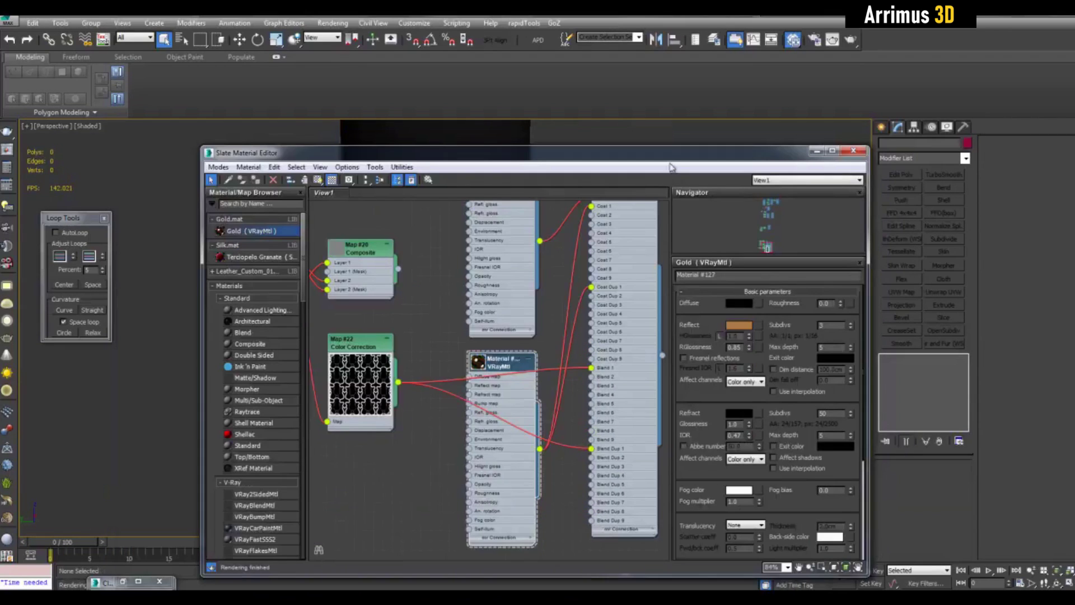
# Select the column and assign Composite Map #20 as an instance to its VRayDisplacementMod's Texmap.
pyautogui.moveTo(670, 154); pyautogui.dragTo(491, 365)
pyautogui.click(432, 267)
pyautogui.moveTo(684, 290); pyautogui.dragTo(811, 347, button='middle')
pyautogui.moveTo(564, 364); pyautogui.dragTo(680, 205)
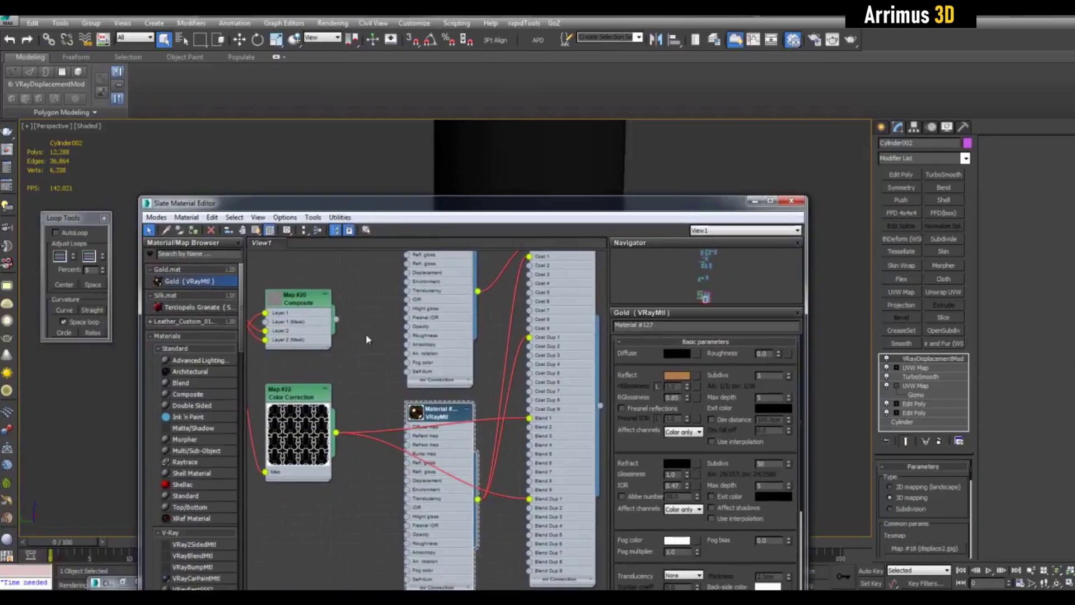
pyautogui.moveTo(366, 339); pyautogui.dragTo(435, 335, button='middle')
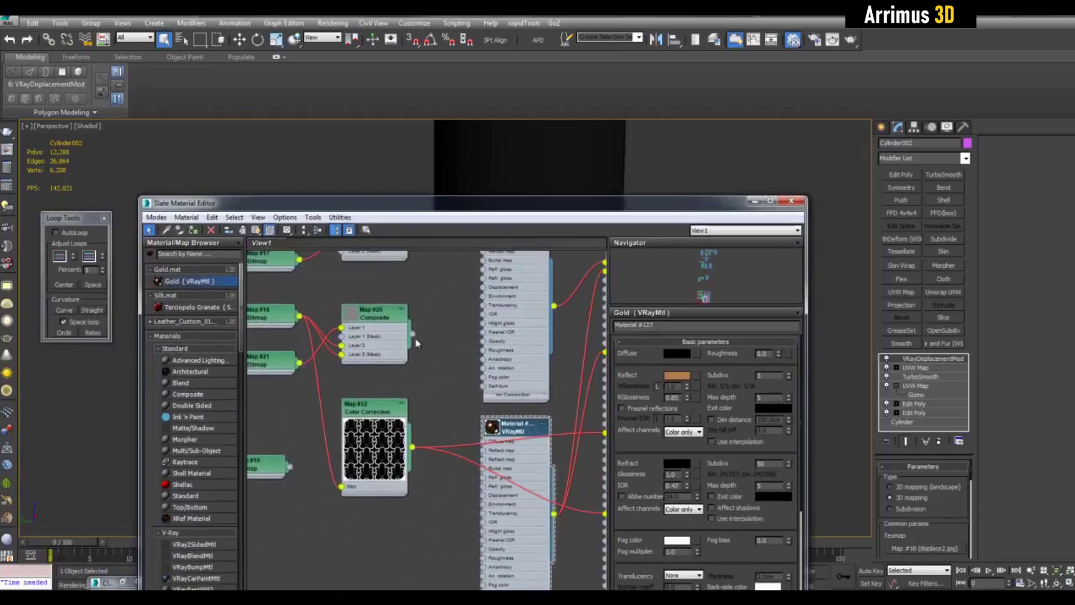
pyautogui.moveTo(413, 336); pyautogui.dragTo(604, 404)
pyautogui.moveTo(913, 554); pyautogui.dragTo(913, 554)
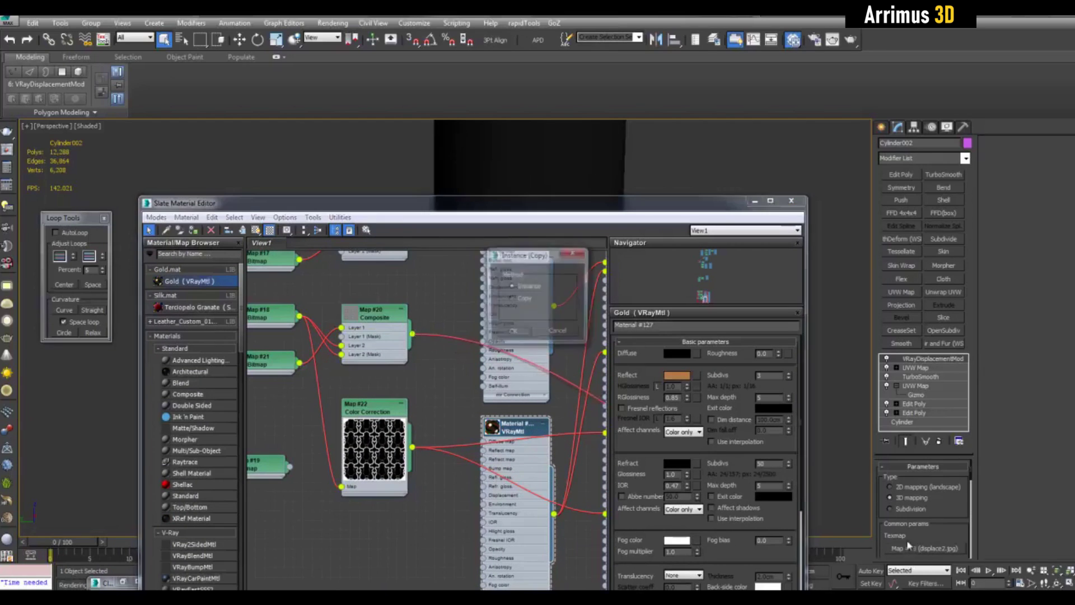
pyautogui.click(507, 333)
# Open the base VRayMtl's parameters and check its reflection color values.
pyautogui.moveTo(568, 276); pyautogui.dragTo(541, 371, button='middle')
pyautogui.doubleClick(510, 320)
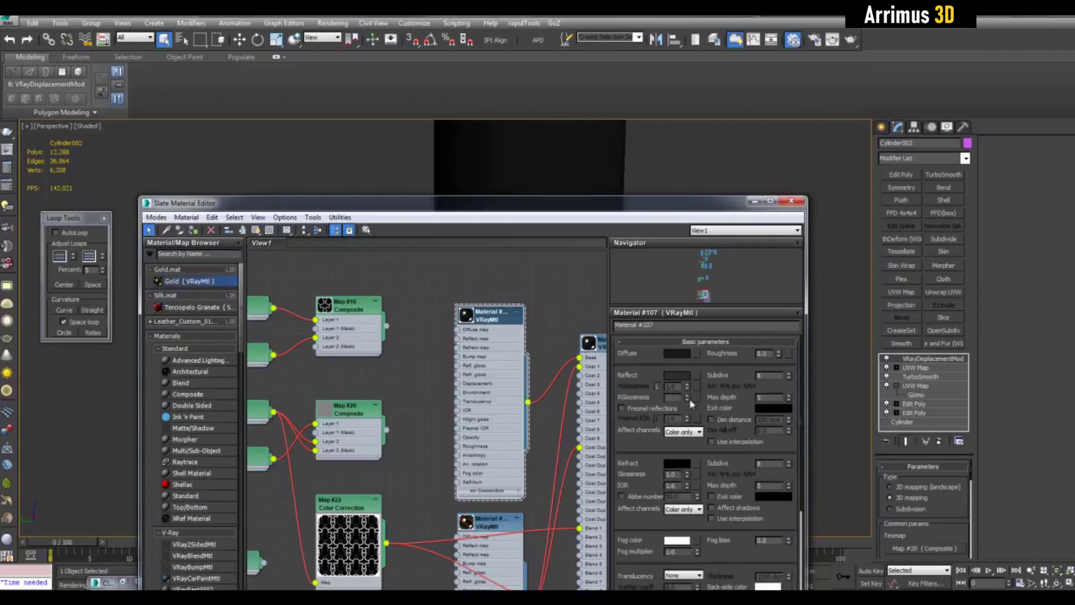
pyautogui.click(677, 374)
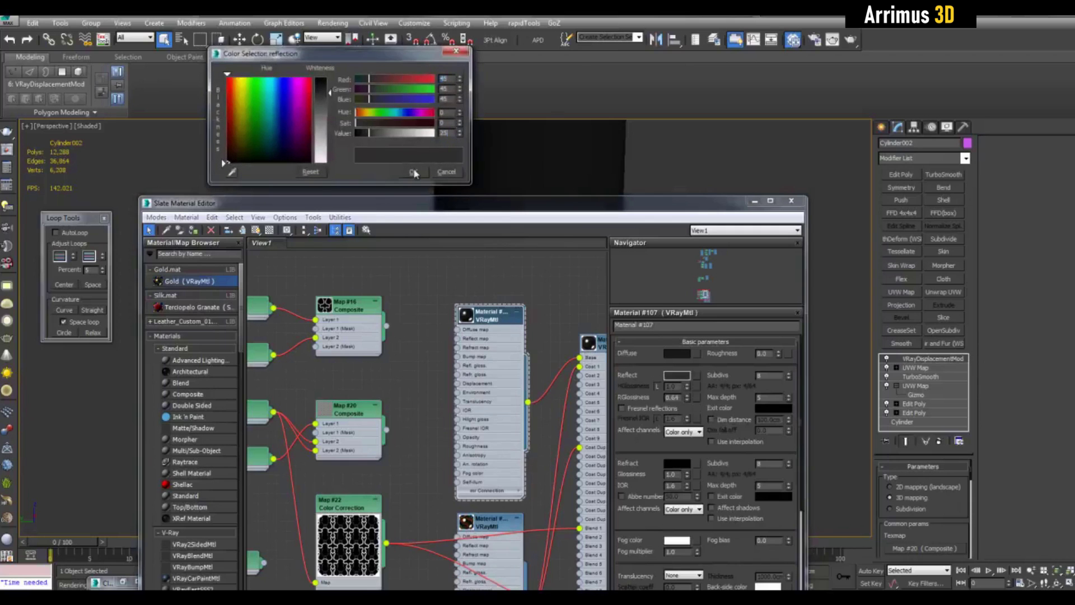
pyautogui.click(414, 174)
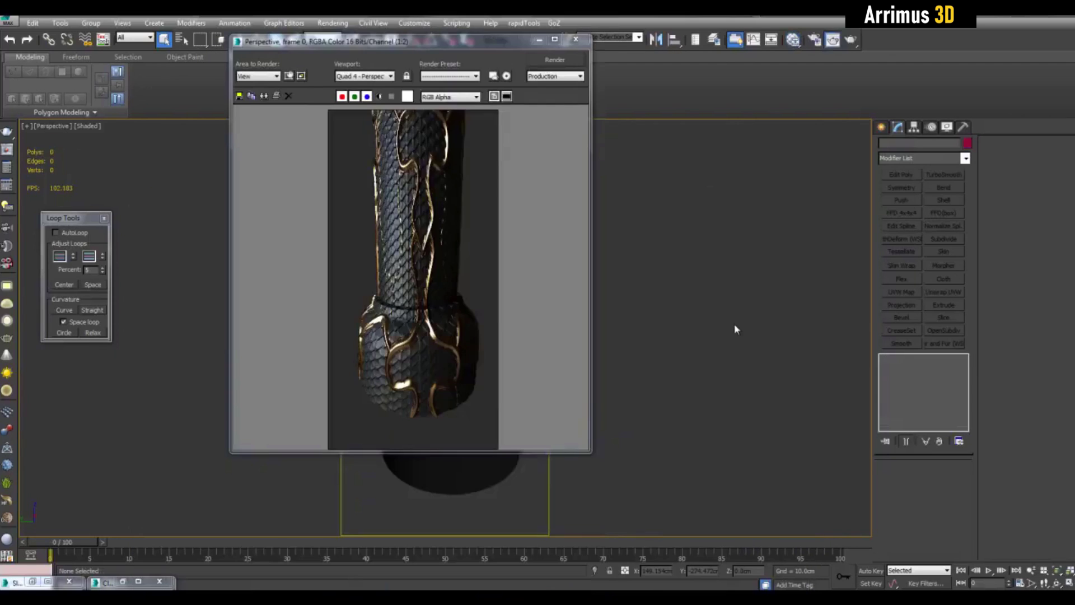
# Examine the scales and gold pattern on the rendered column's shaft and base up close.
pyautogui.scroll(1, 464, 280)
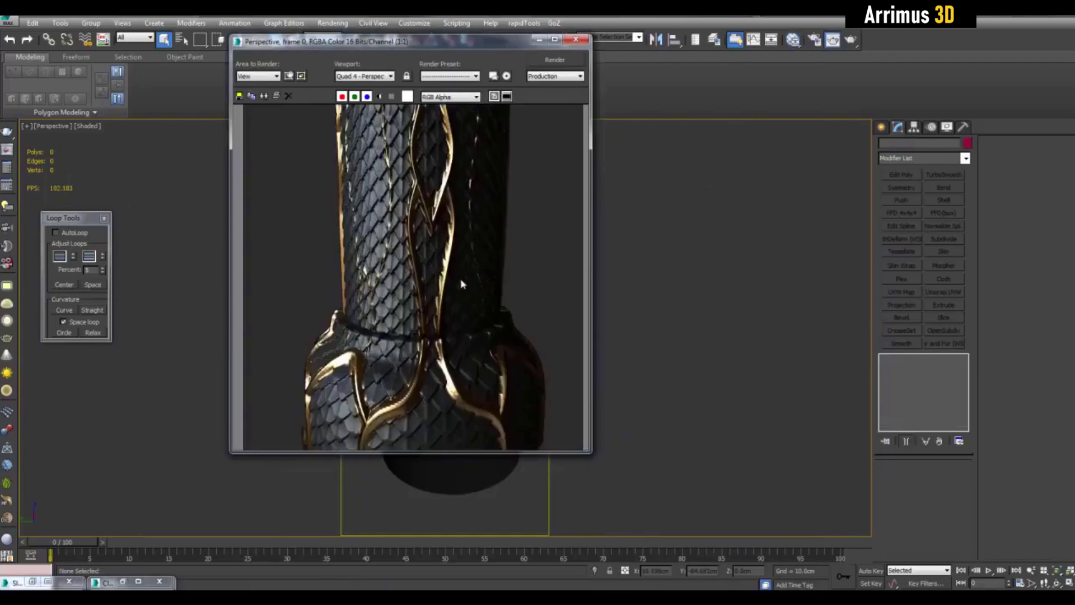
pyautogui.moveTo(451, 192); pyautogui.dragTo(491, 209, button='middle')
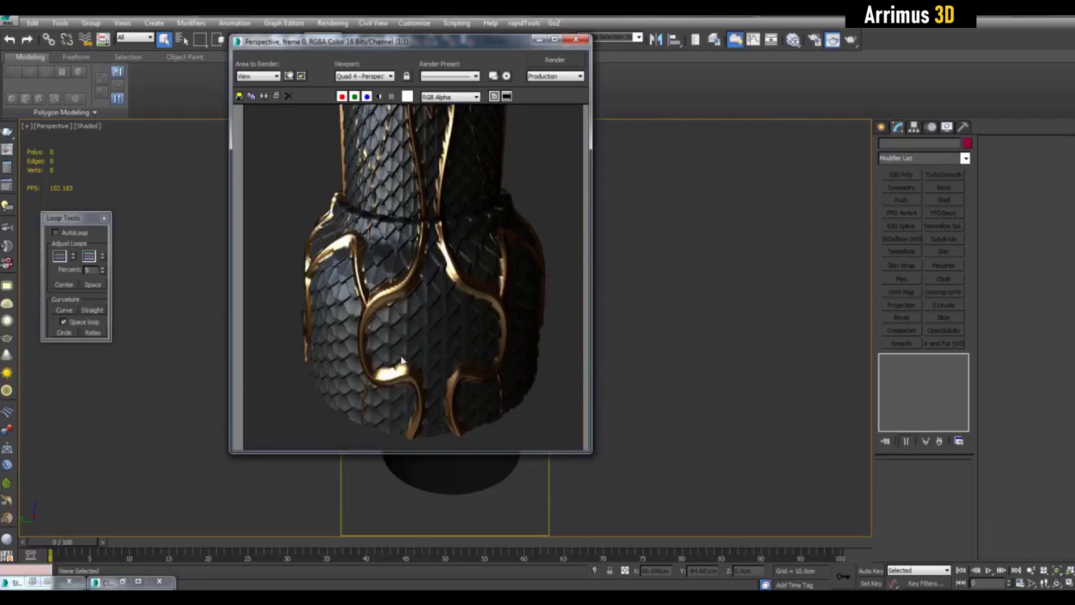
pyautogui.moveTo(443, 314); pyautogui.dragTo(459, 290, button='middle')
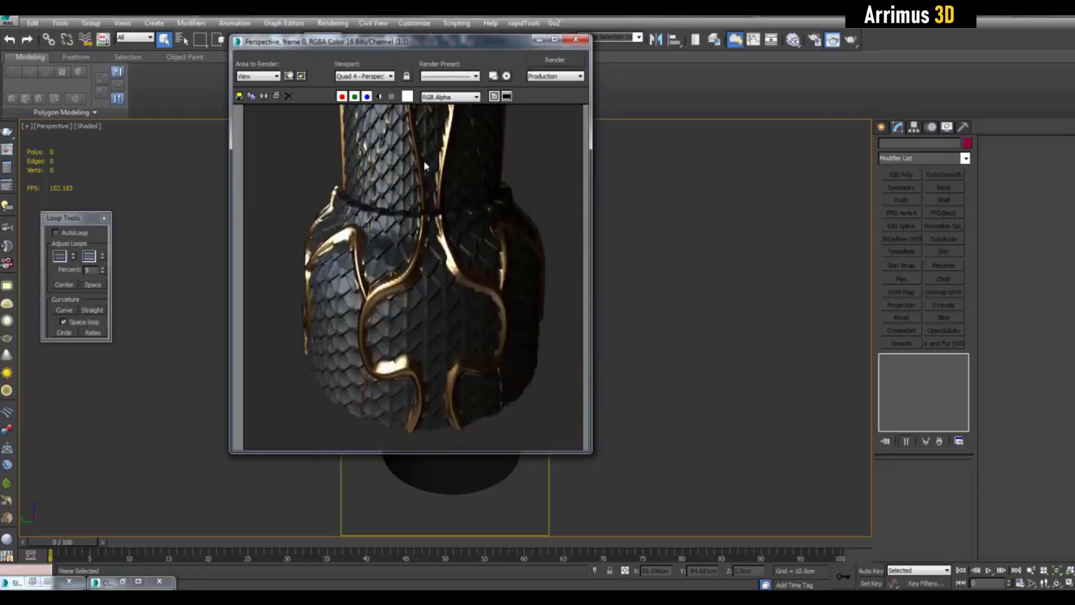
pyautogui.moveTo(423, 160); pyautogui.dragTo(453, 319, button='middle')
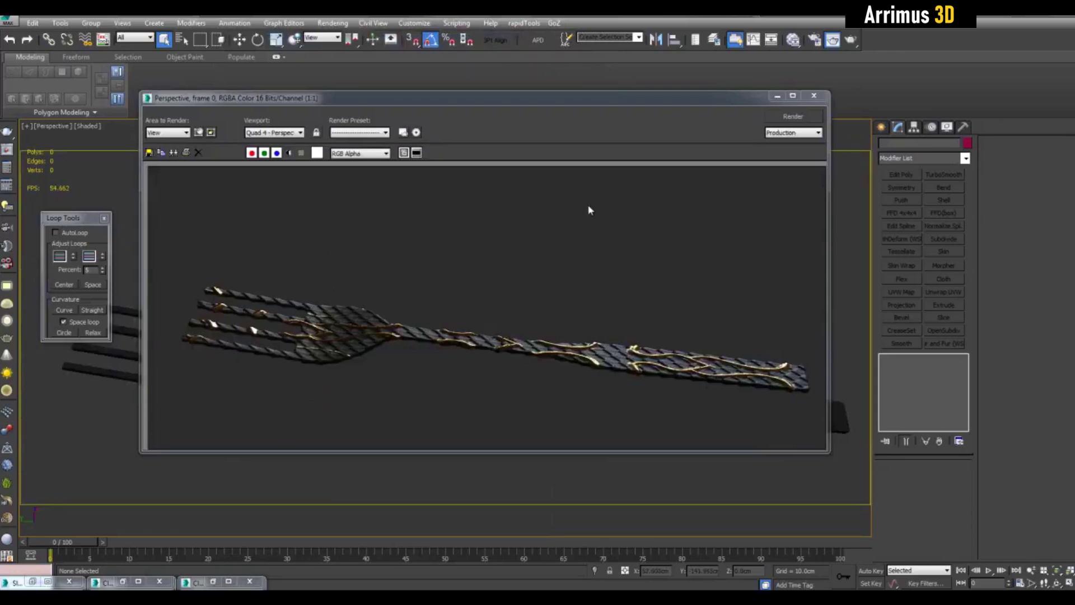
# Examine the fork render, checking the displaced scales and gold pattern along the tines, neck and handle.
pyautogui.scroll(3, 402, 293)
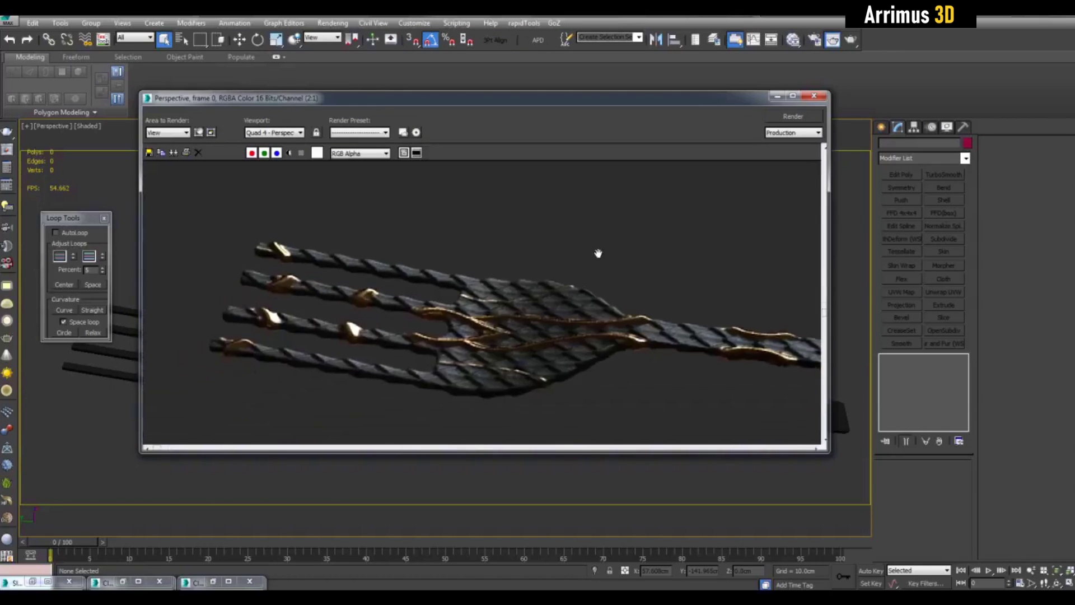
pyautogui.moveTo(430, 264); pyautogui.dragTo(383, 309, button='middle')
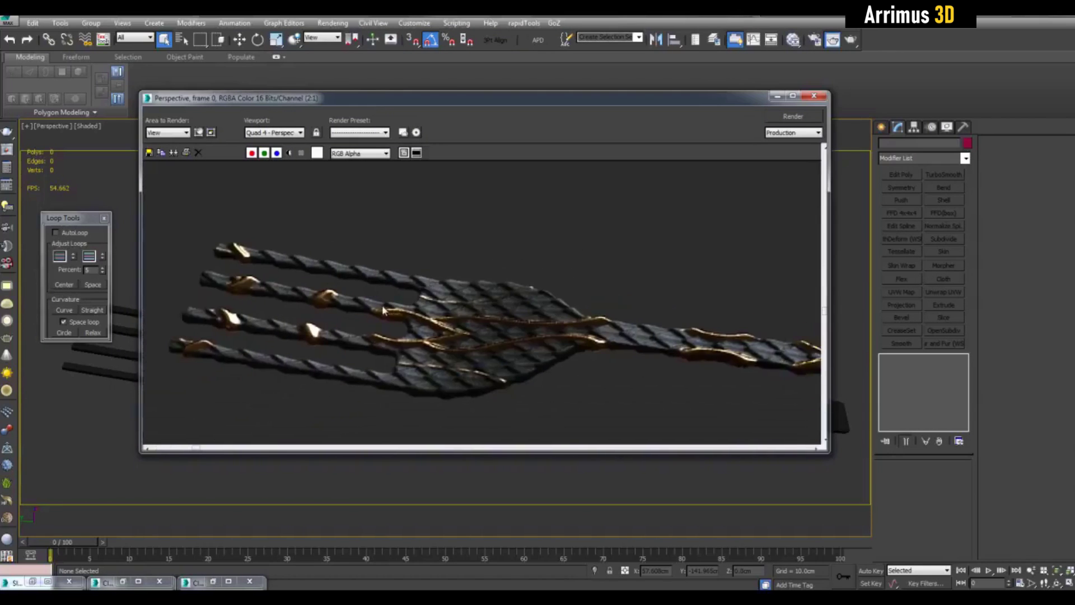
pyautogui.moveTo(718, 329); pyautogui.dragTo(502, 290, button='middle')
pyautogui.scroll(-3, 502, 290)
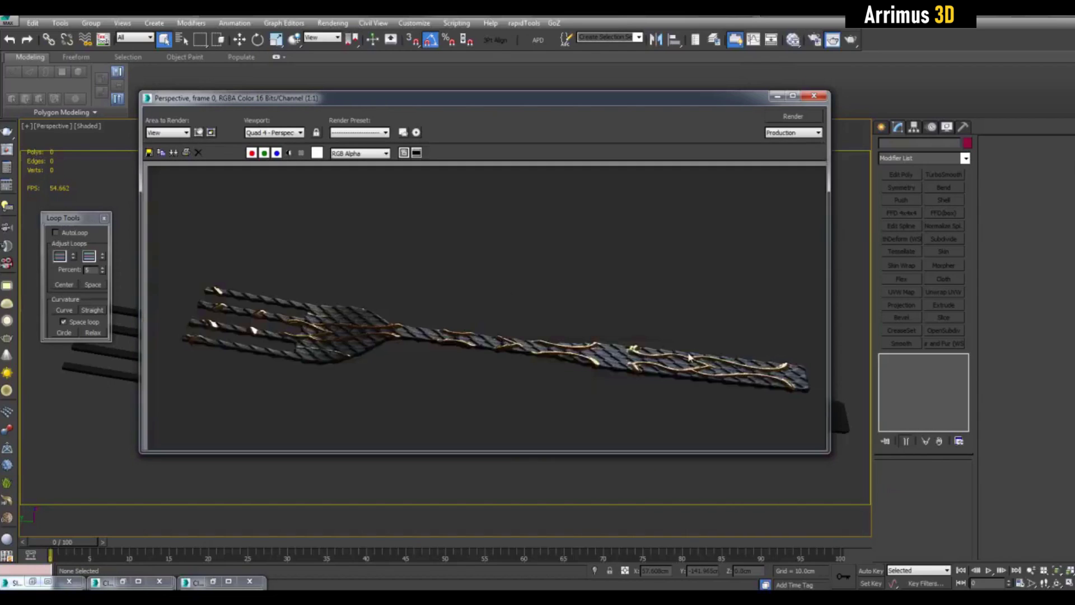
pyautogui.scroll(2, 698, 329)
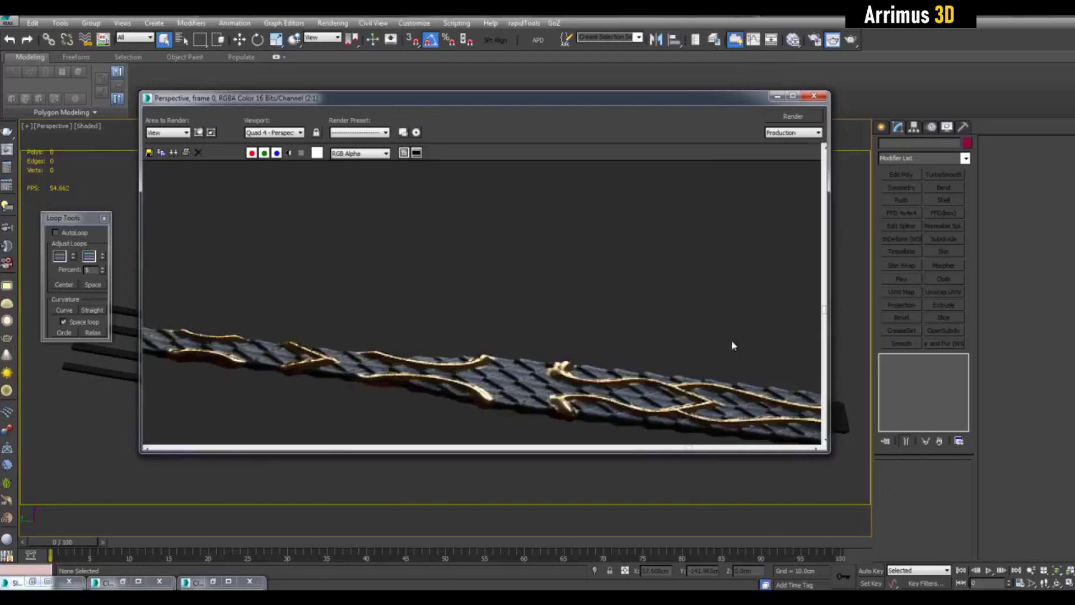
pyautogui.moveTo(731, 341); pyautogui.dragTo(511, 295, button='middle')
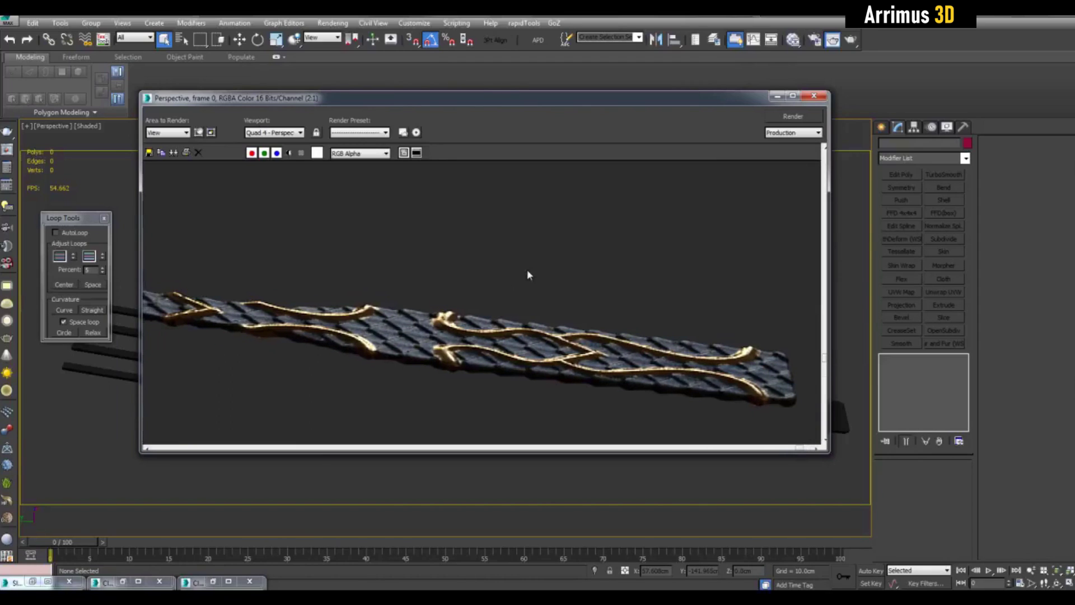
pyautogui.moveTo(351, 269); pyautogui.dragTo(569, 300, button='middle')
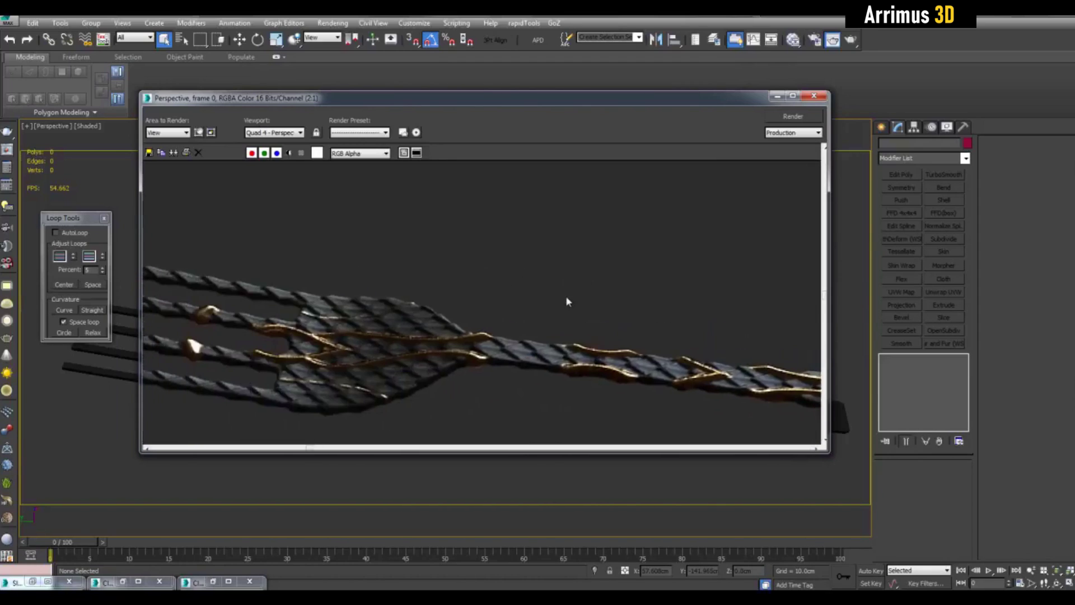
pyautogui.scroll(-2, 568, 301)
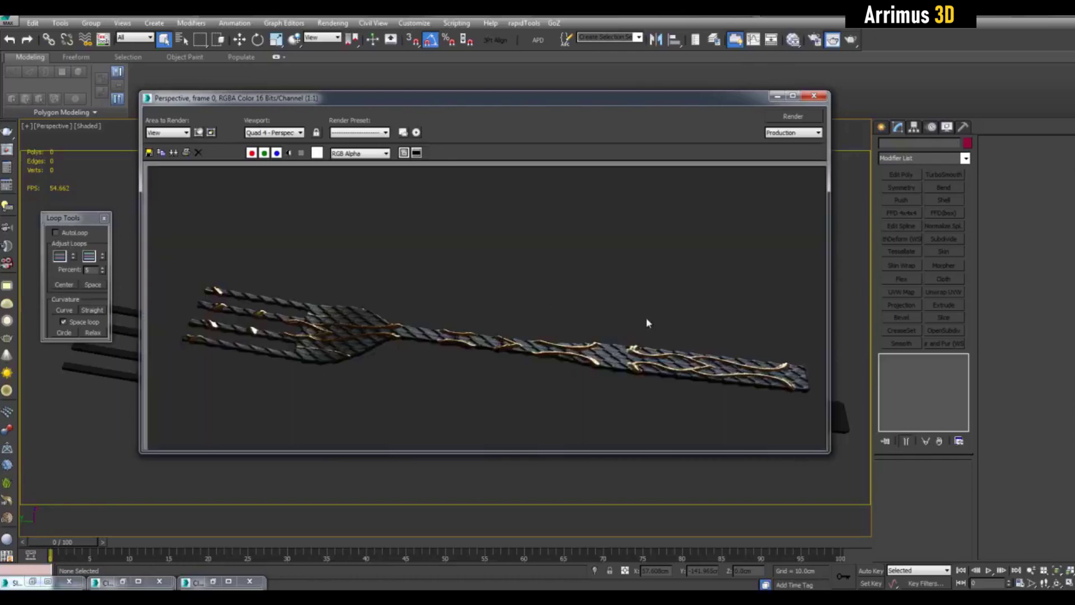
pyautogui.scroll(1, 649, 328)
pyautogui.scroll(1, 504, 286)
pyautogui.scroll(-2, 523, 294)
pyautogui.scroll(1, 620, 347)
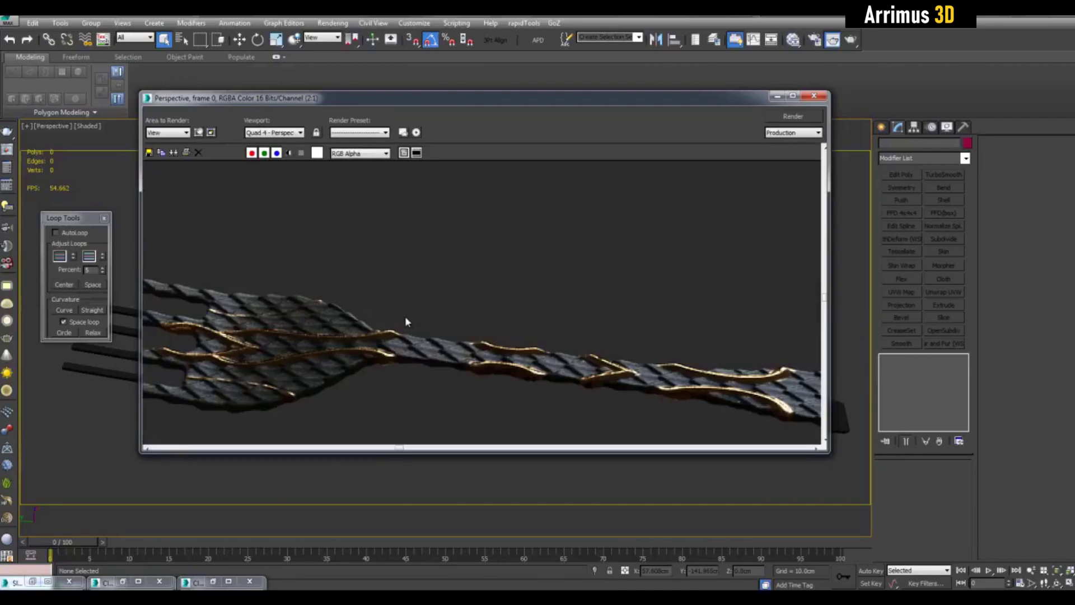
pyautogui.moveTo(405, 316); pyautogui.dragTo(663, 326, button='middle')
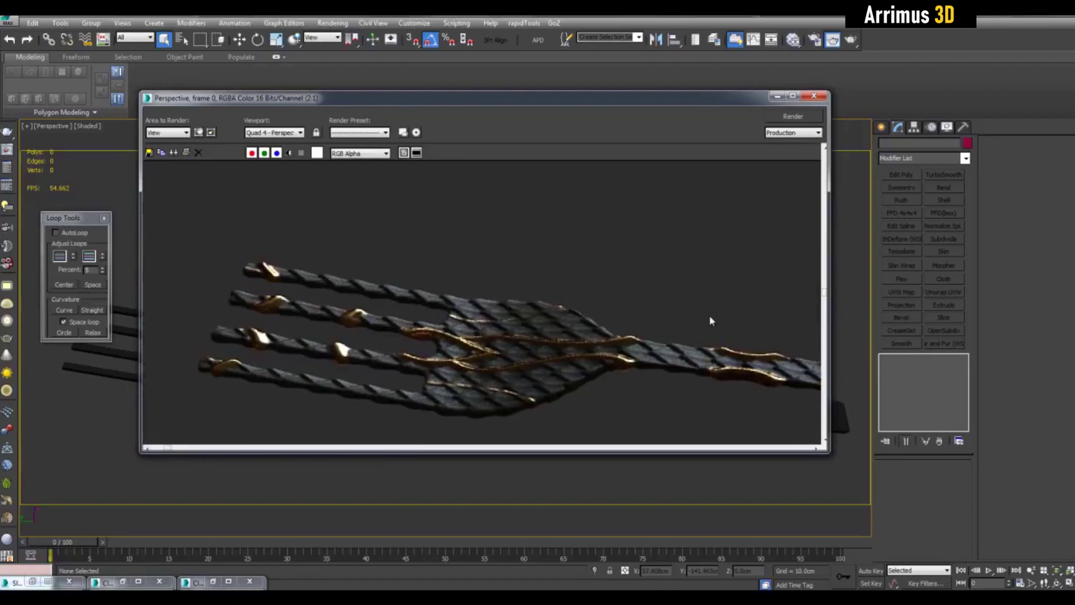
pyautogui.moveTo(737, 315); pyautogui.dragTo(605, 312, button='middle')
pyautogui.scroll(-1, 616, 314)
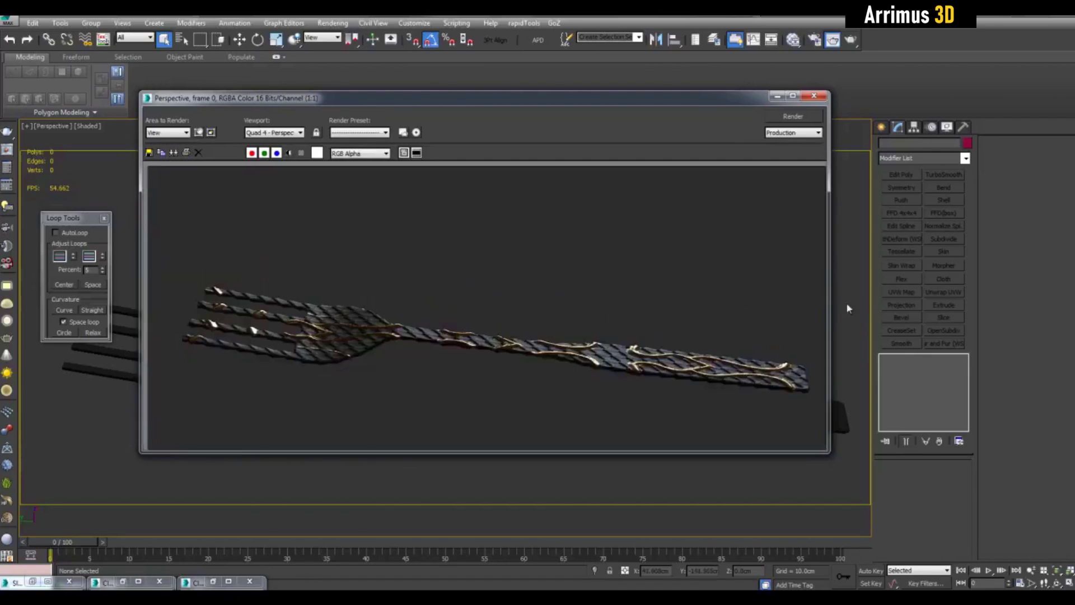